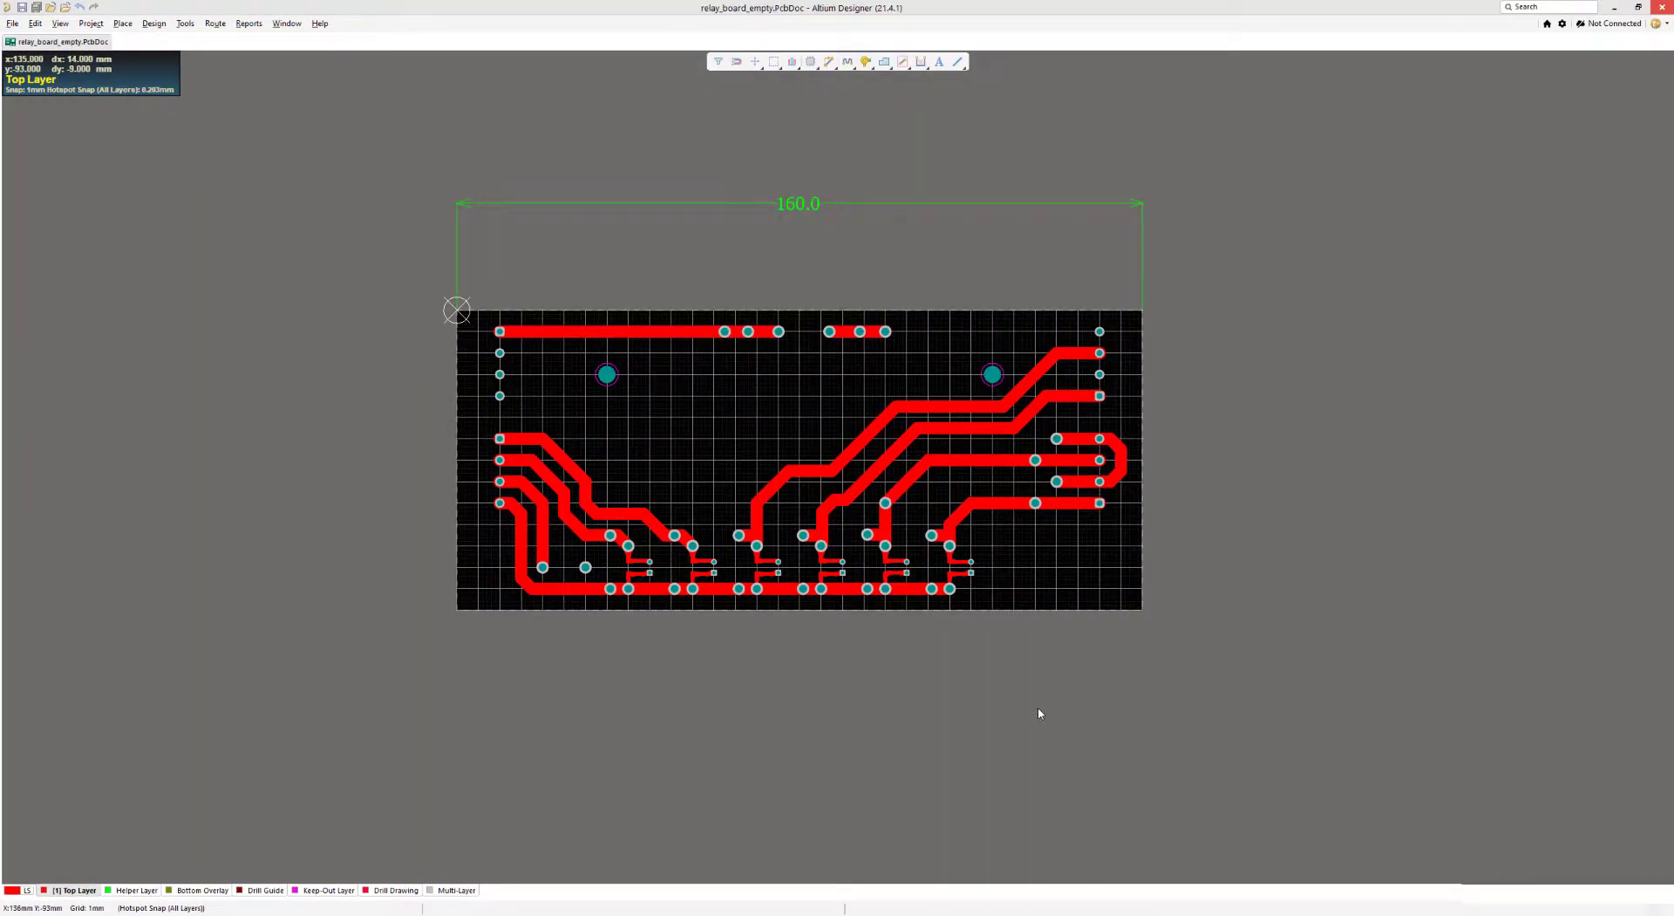
- Keep the snap grid at 1 mm while positioning the board view
{"action": "right_click_drag", "start_coordinate": [1030, 712], "coordinate": [1096, 690]}
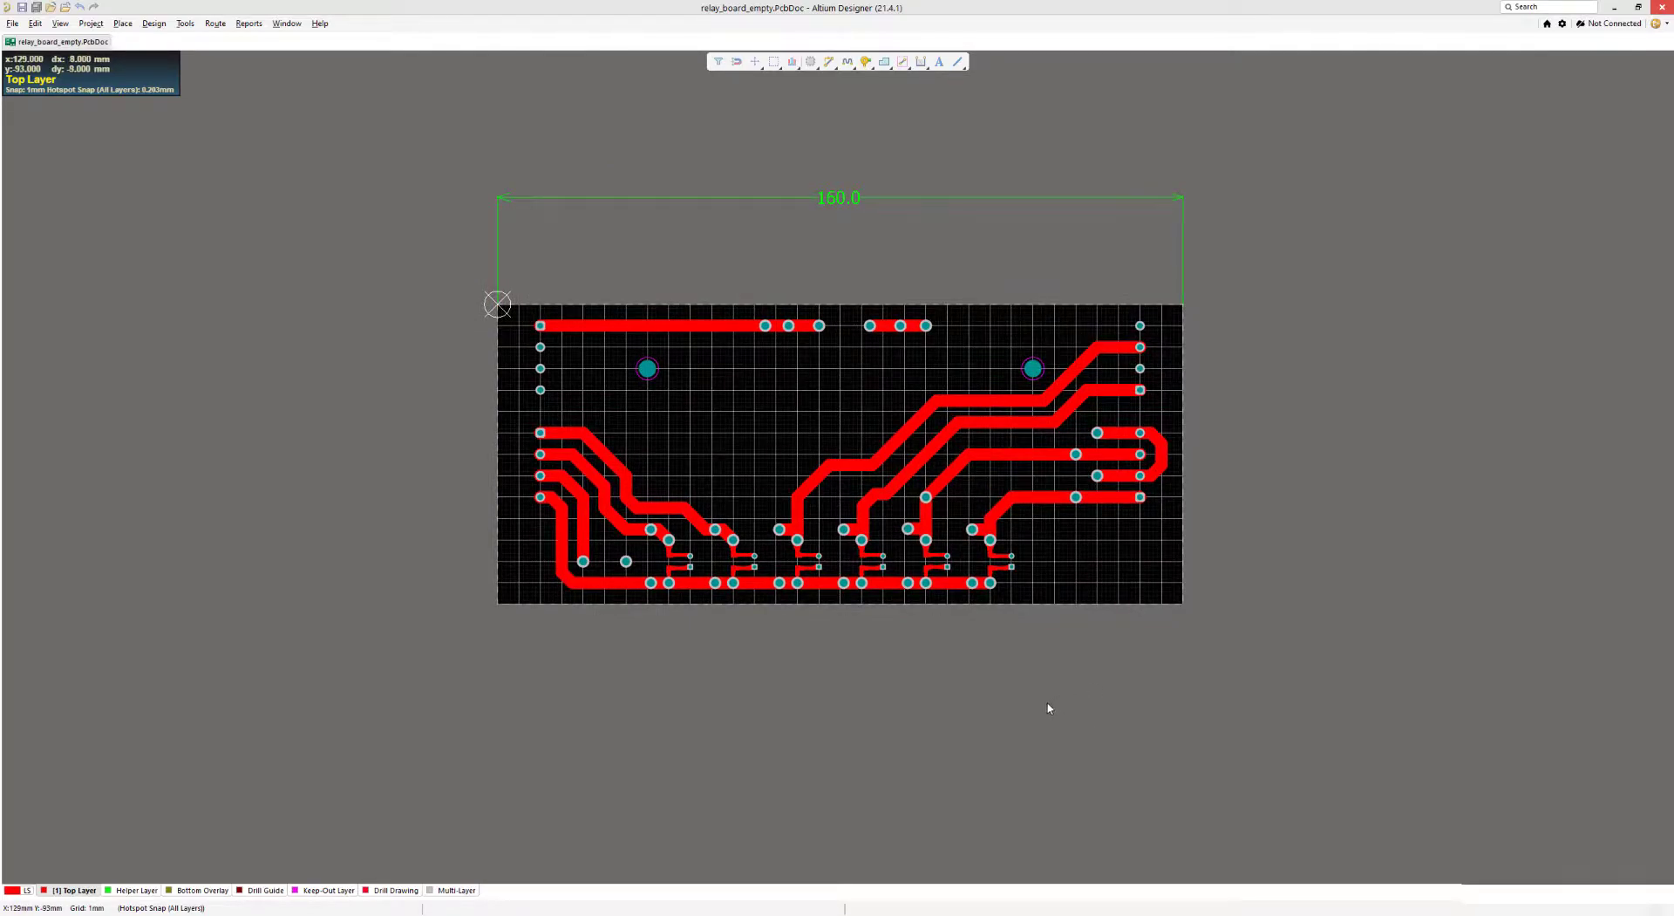
{"action": "right_click_drag", "start_coordinate": [950, 689], "coordinate": [930, 698]}
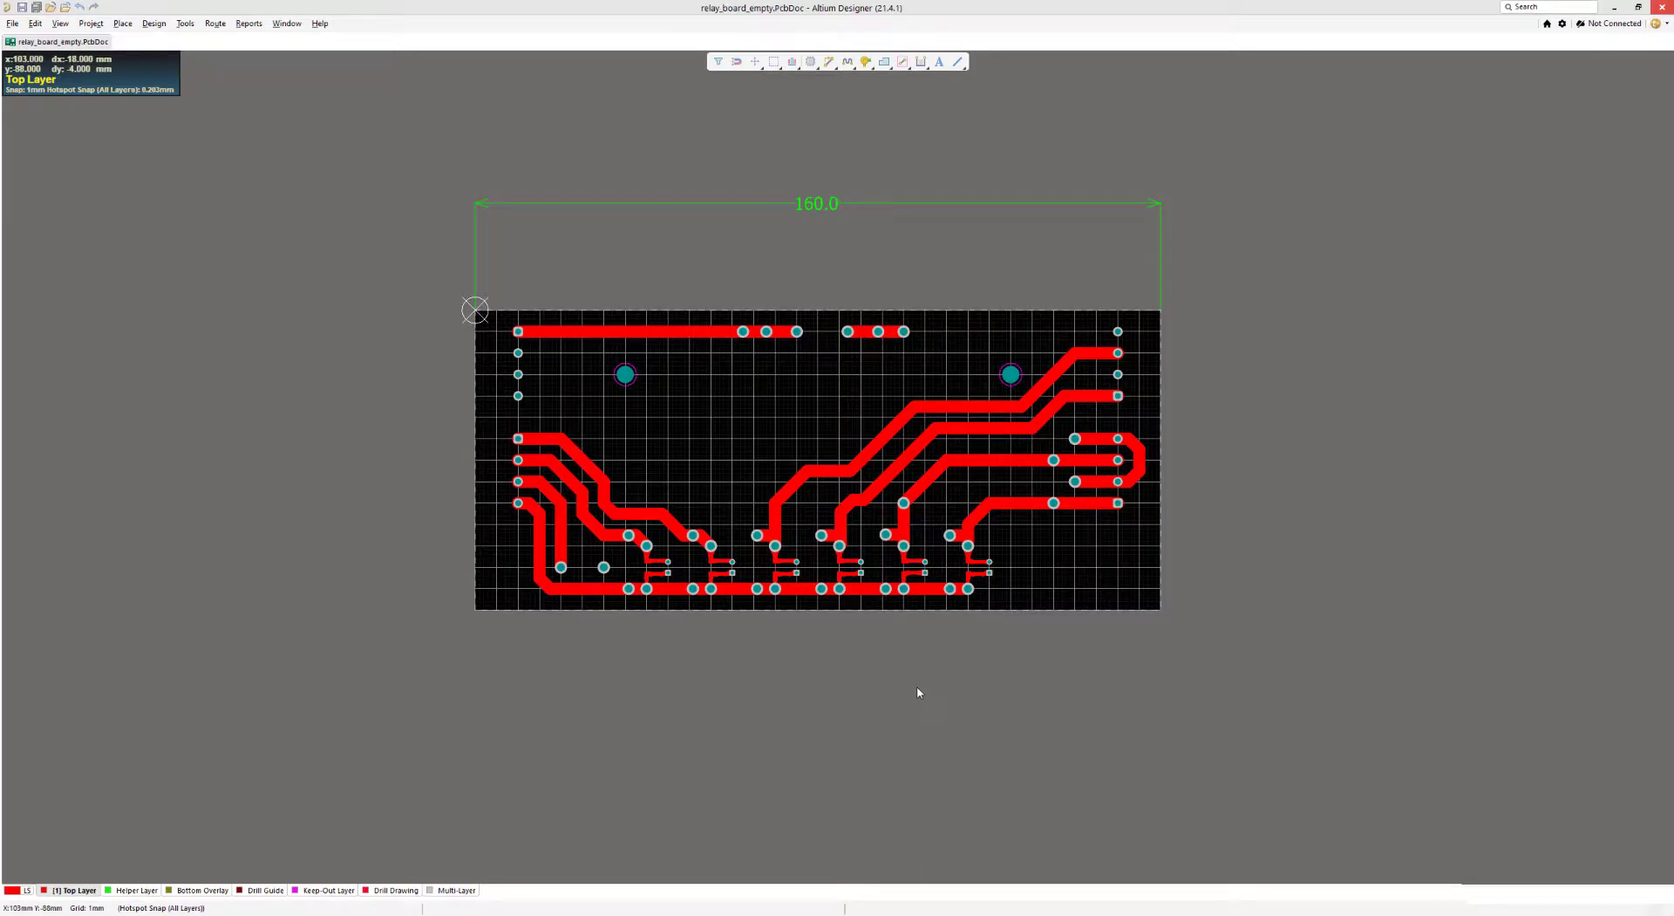
{"action": "right_click_drag", "start_coordinate": [834, 688], "coordinate": [1016, 647]}
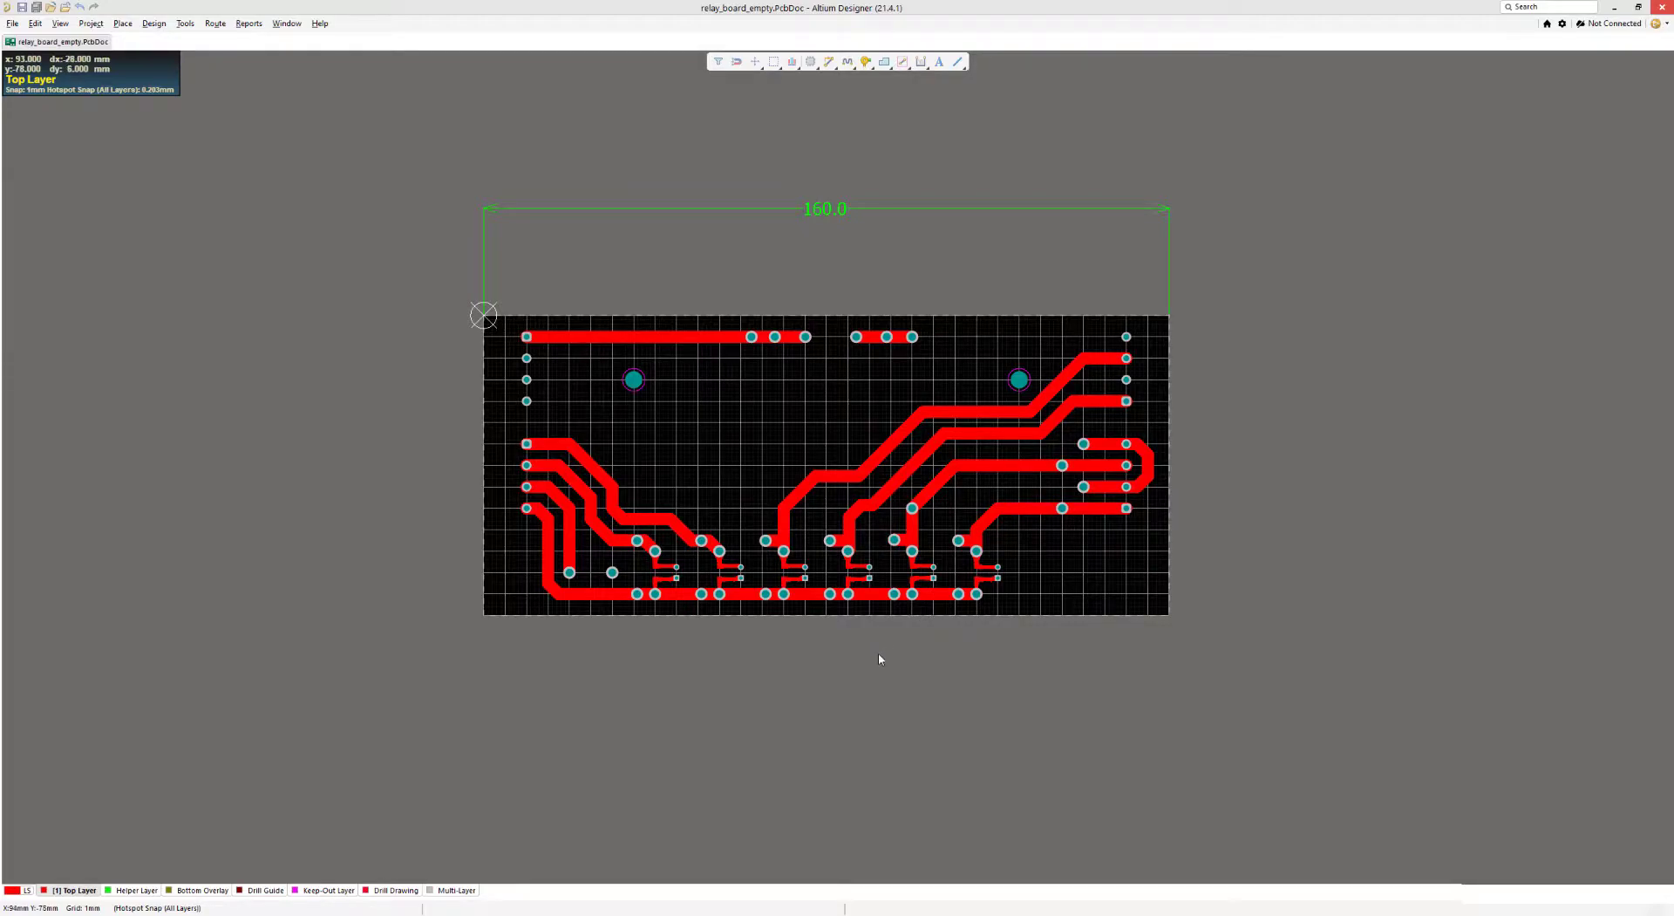
{"action": "right_click_drag", "start_coordinate": [879, 658], "coordinate": [858, 664]}
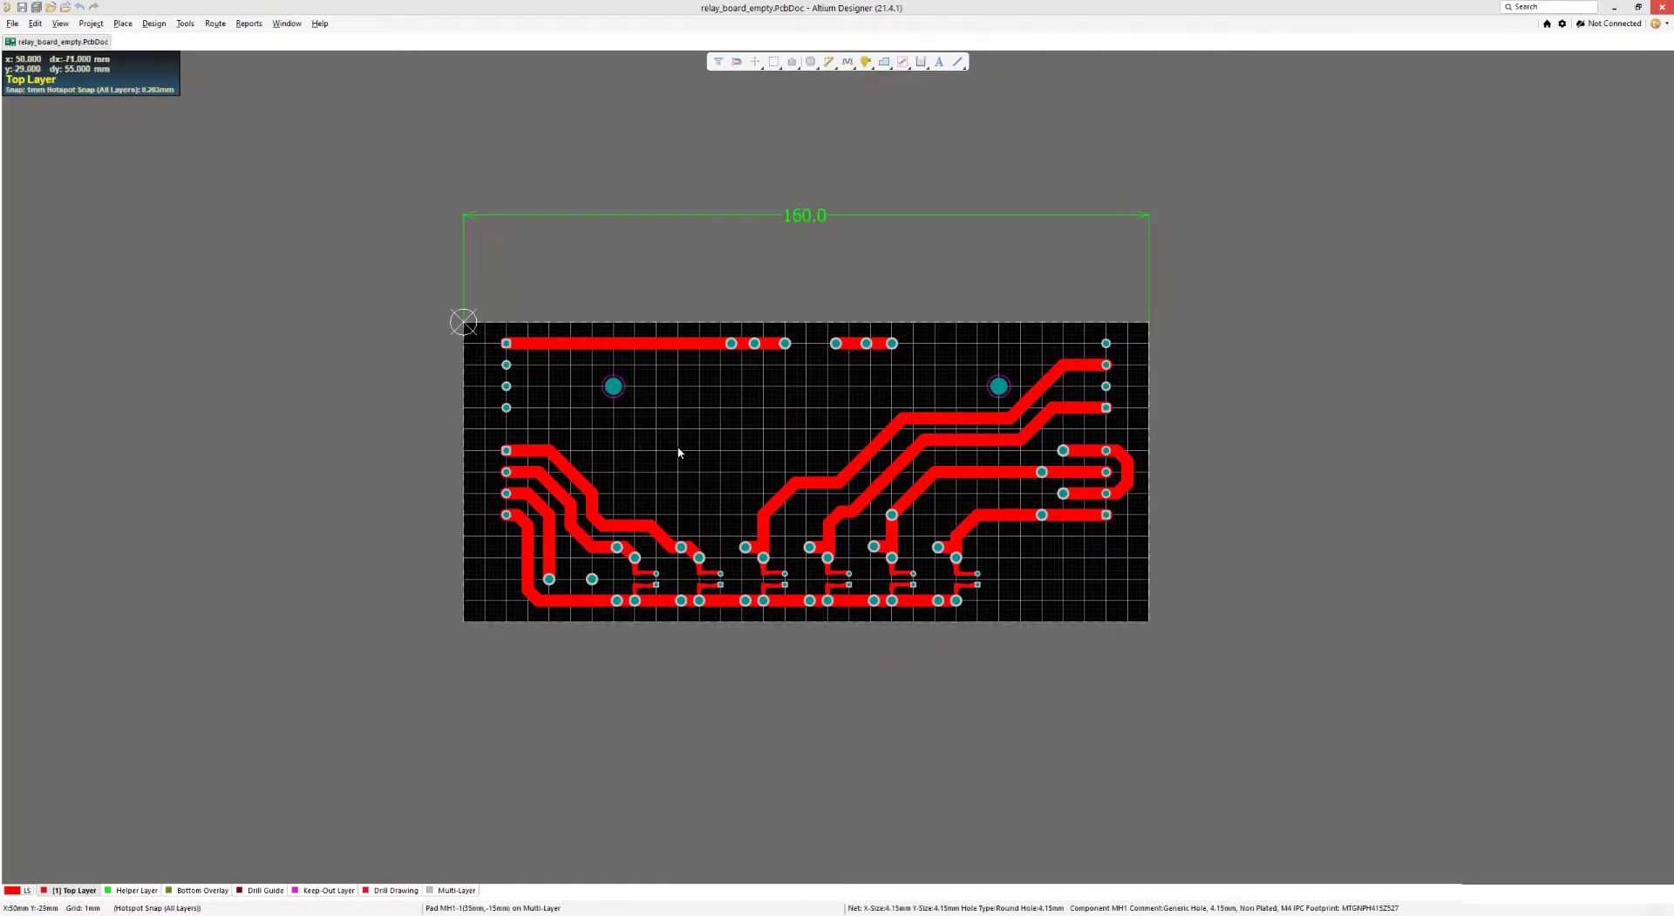
{"action": "key", "text": "g"}
{"action": "left_click", "coordinate": [794, 627]}
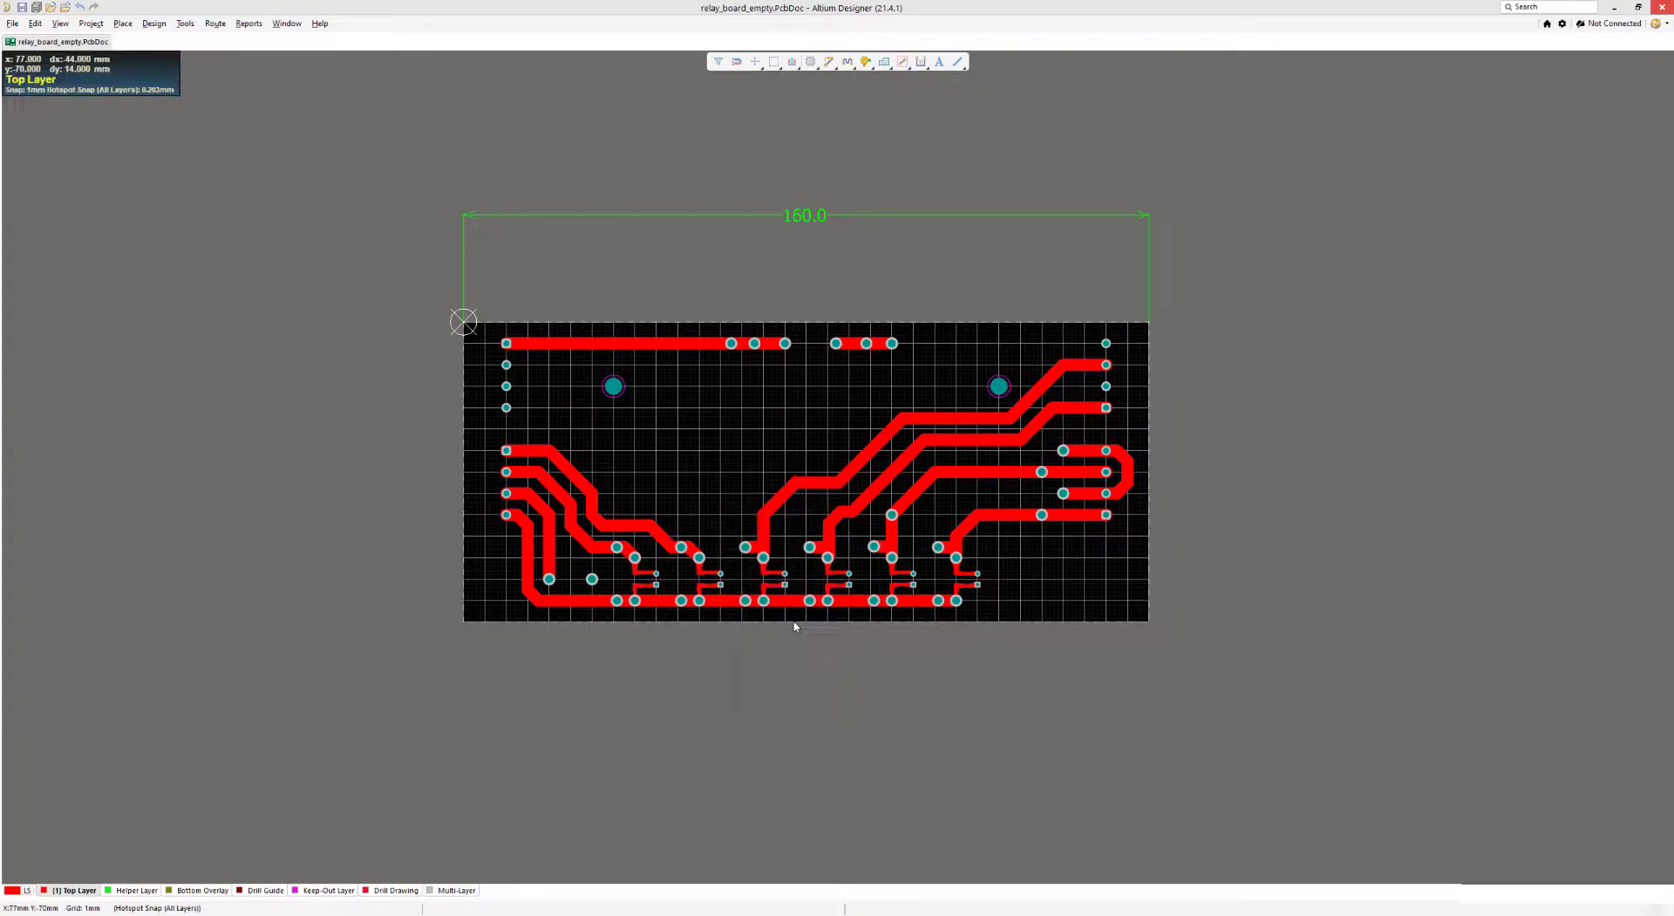
{"action": "right_click_drag", "start_coordinate": [979, 551], "coordinate": [1024, 552]}
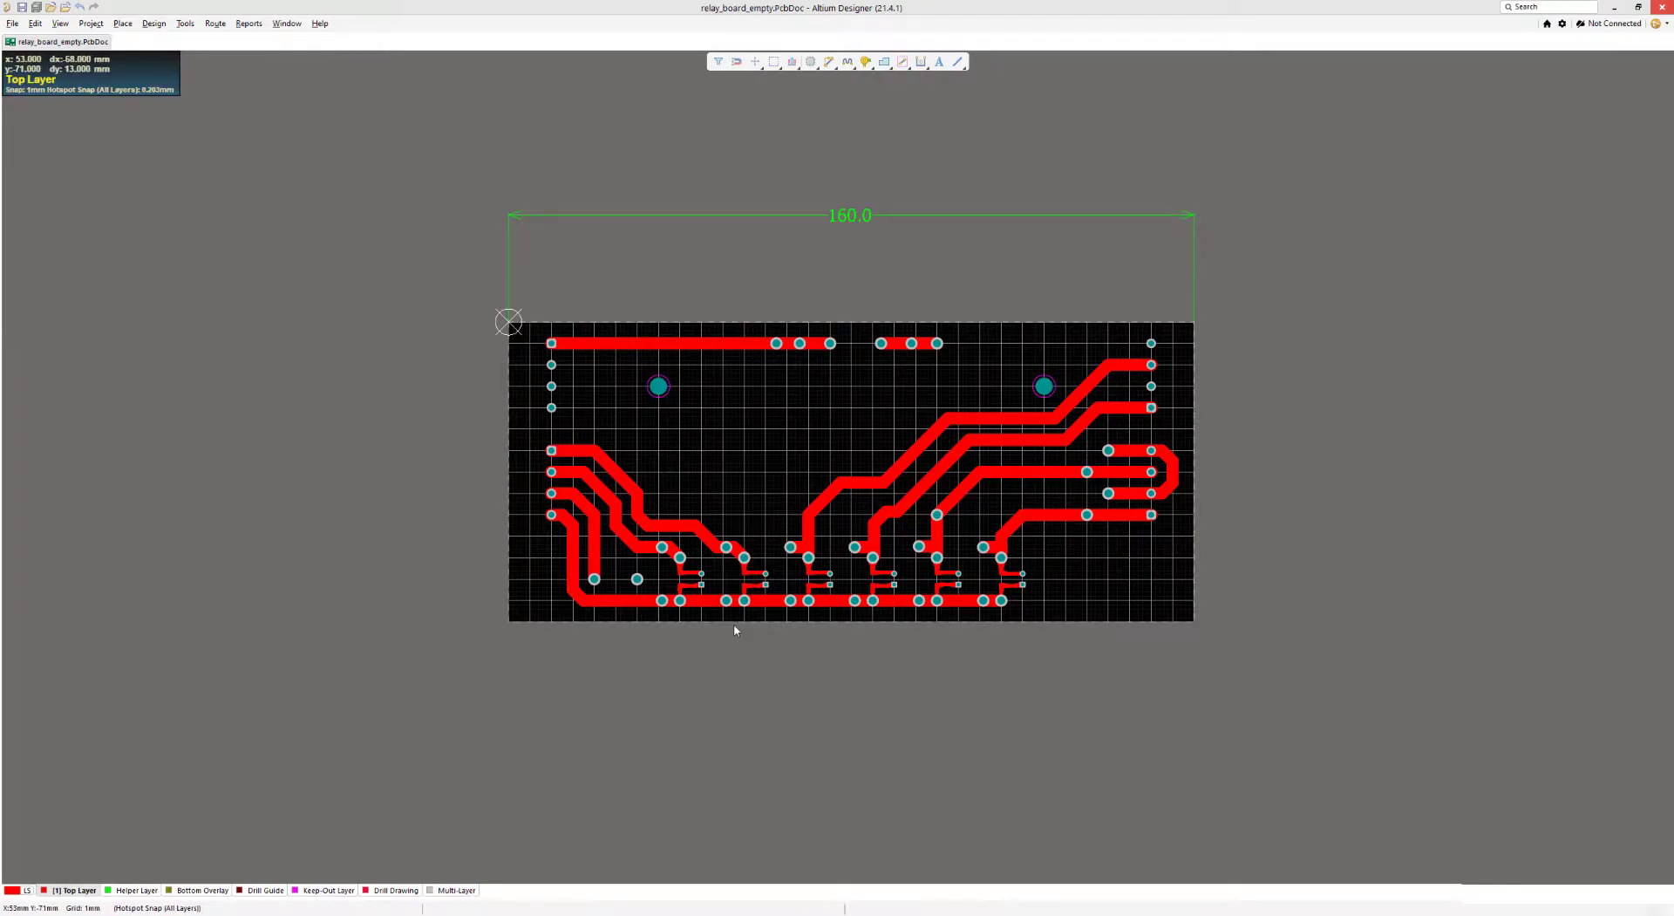
{"action": "right_click_drag", "start_coordinate": [844, 639], "coordinate": [769, 651]}
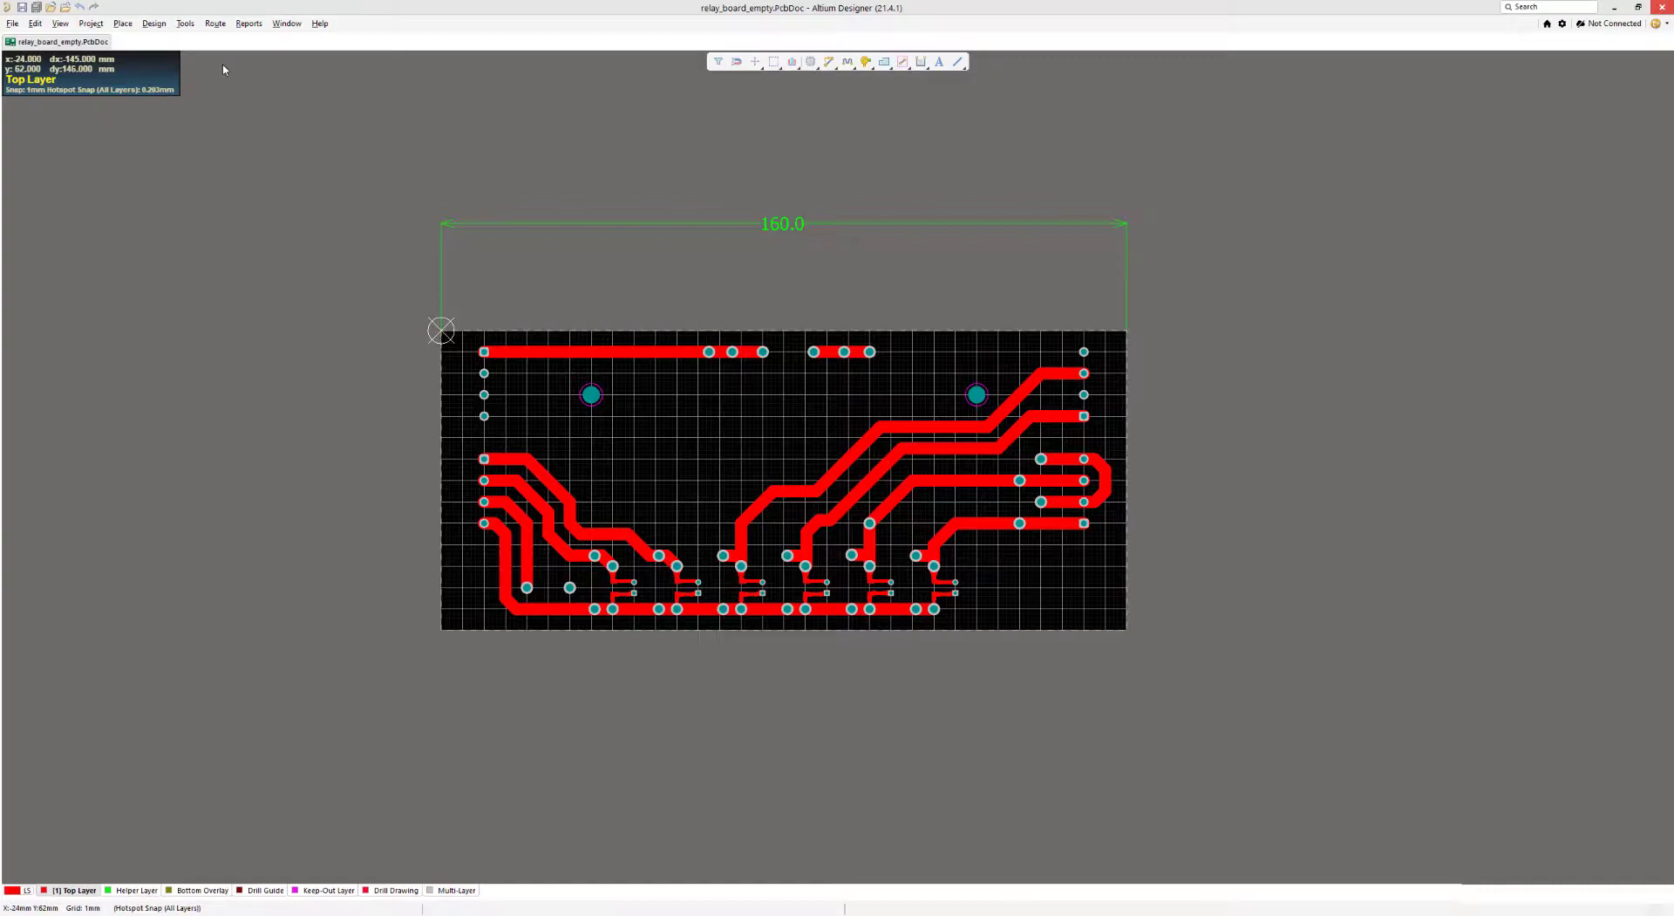
- In the Netlist Manager, add a new net named THIEVING_NET and close the manager
{"action": "left_click", "coordinate": [184, 24]}
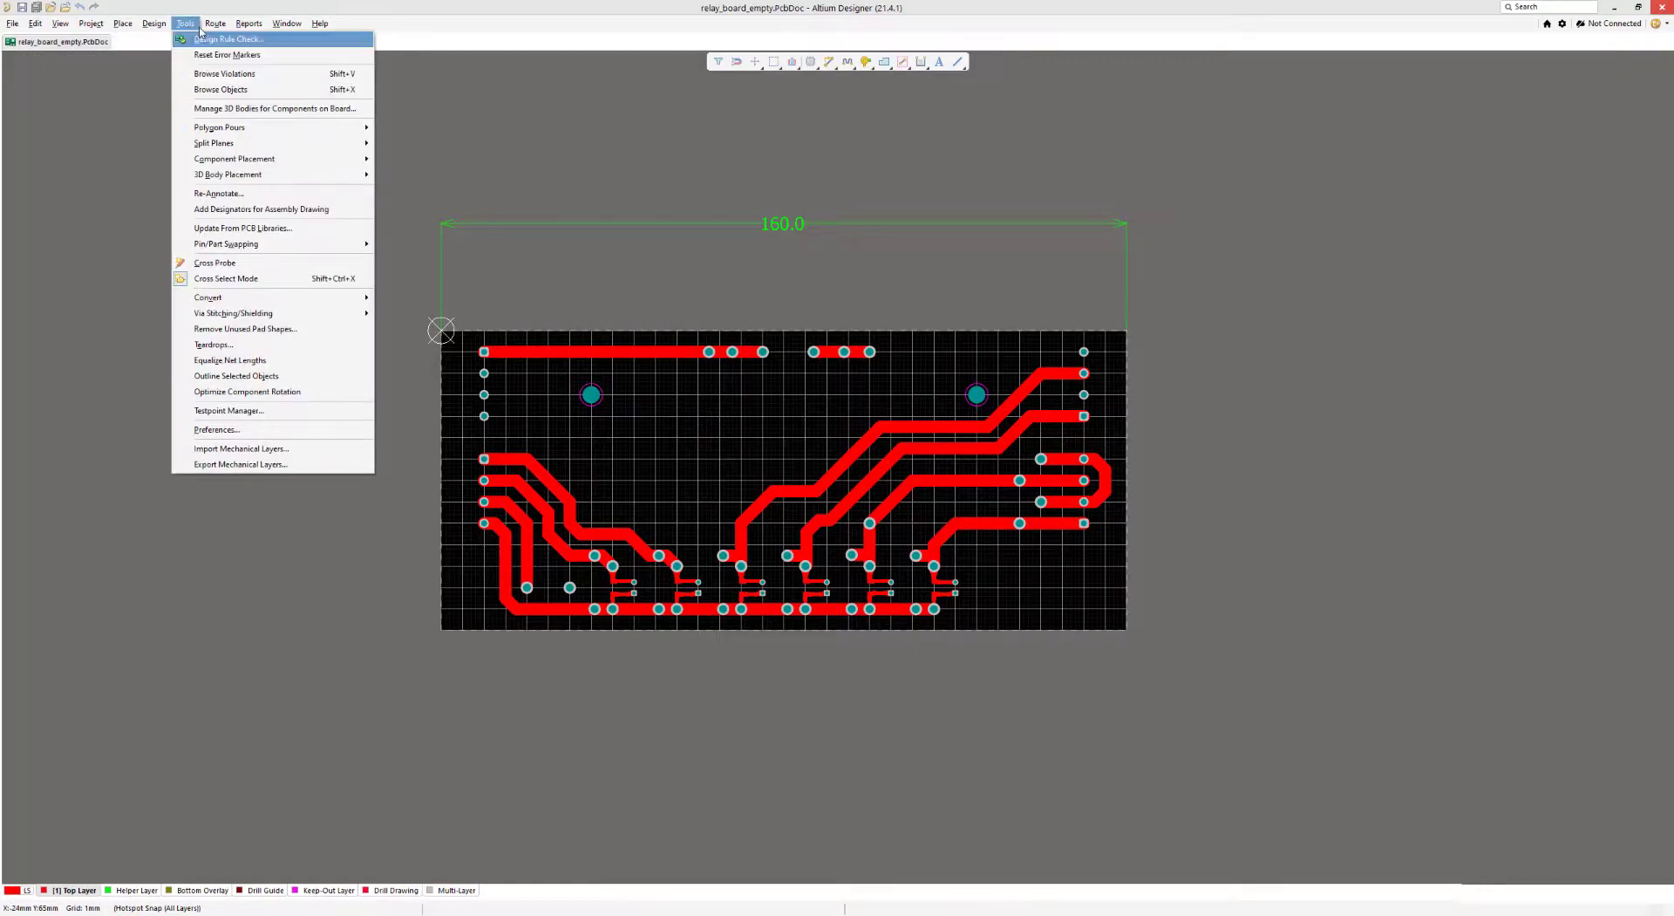
{"action": "mouse_move", "coordinate": [152, 23]}
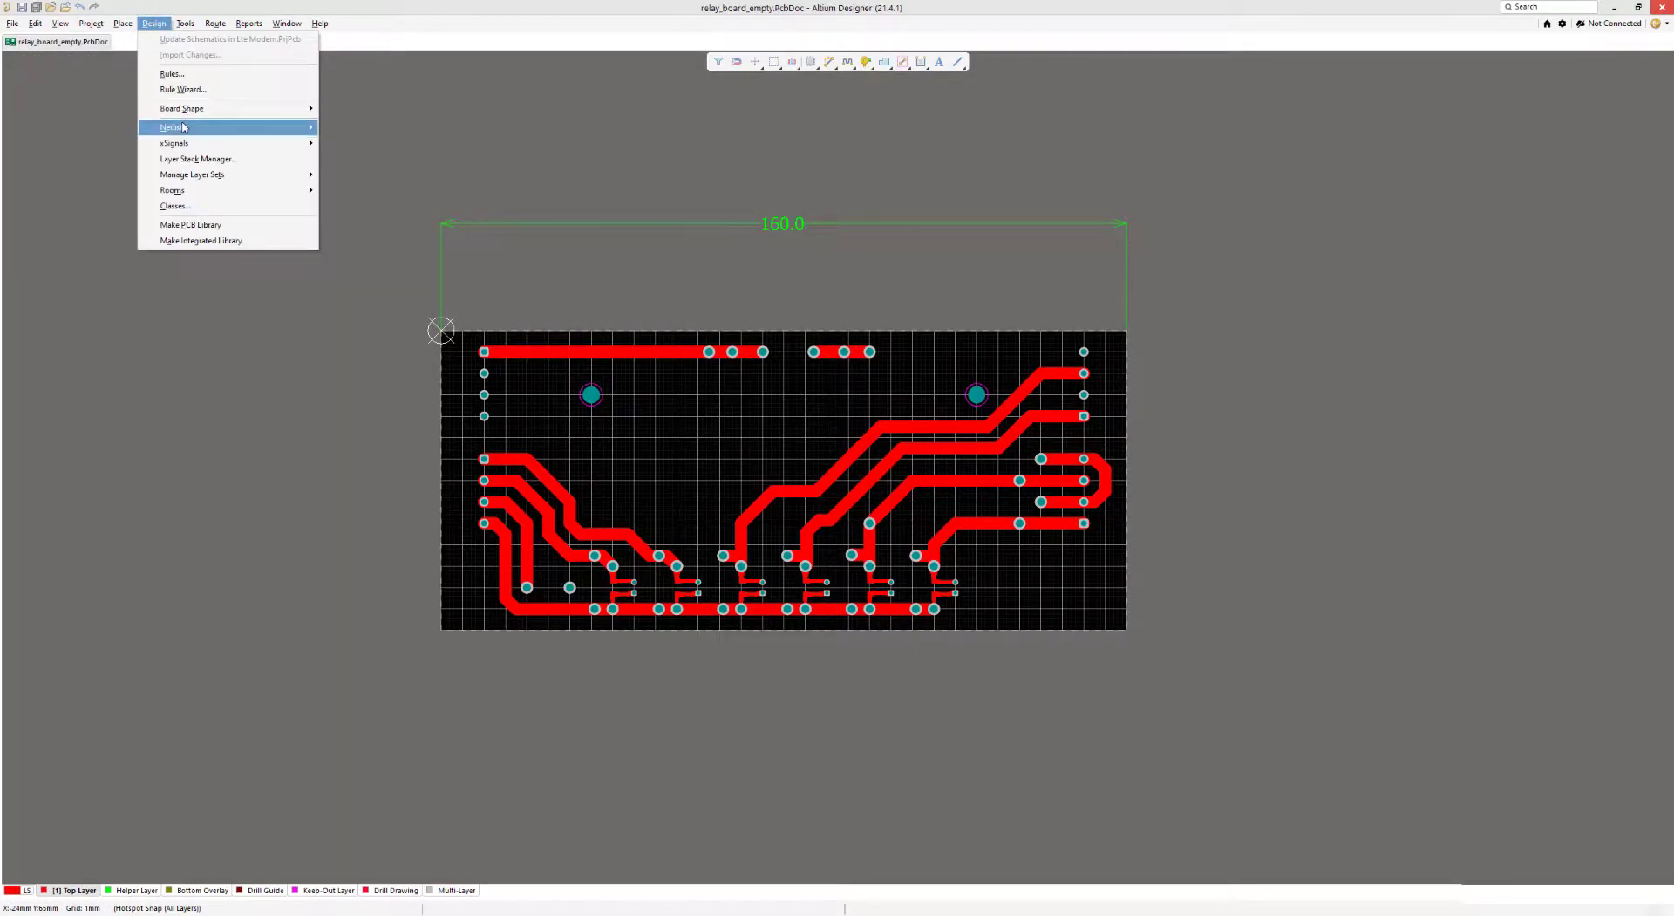
{"action": "mouse_move", "coordinate": [175, 128]}
{"action": "left_click", "coordinate": [355, 128]}
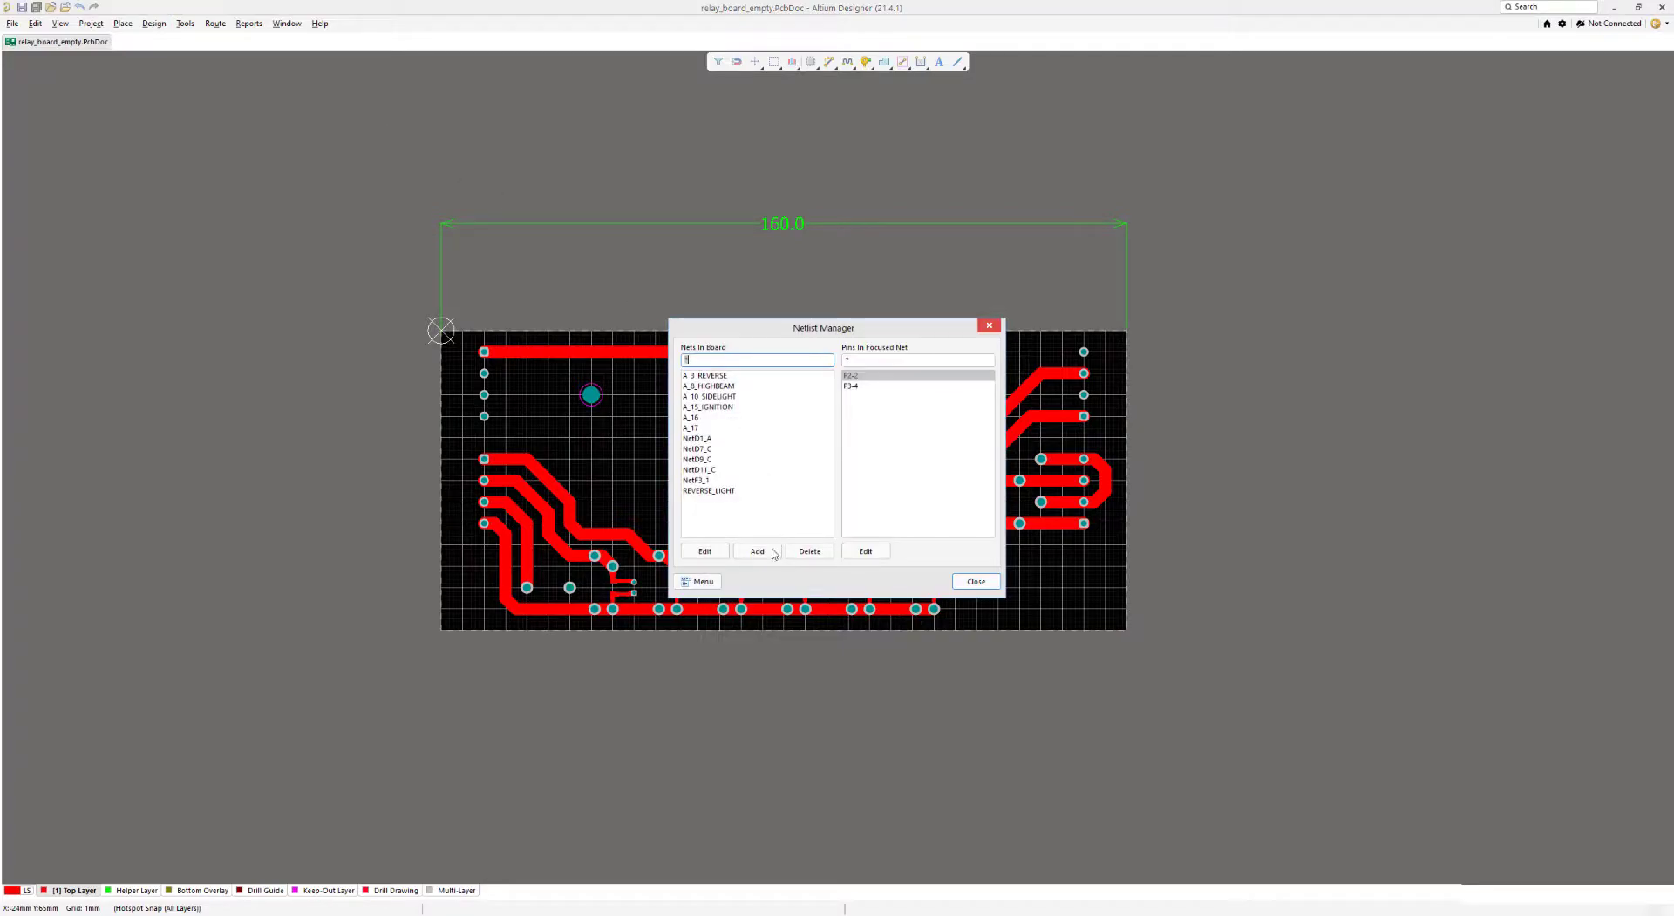
{"action": "left_click", "coordinate": [758, 551]}
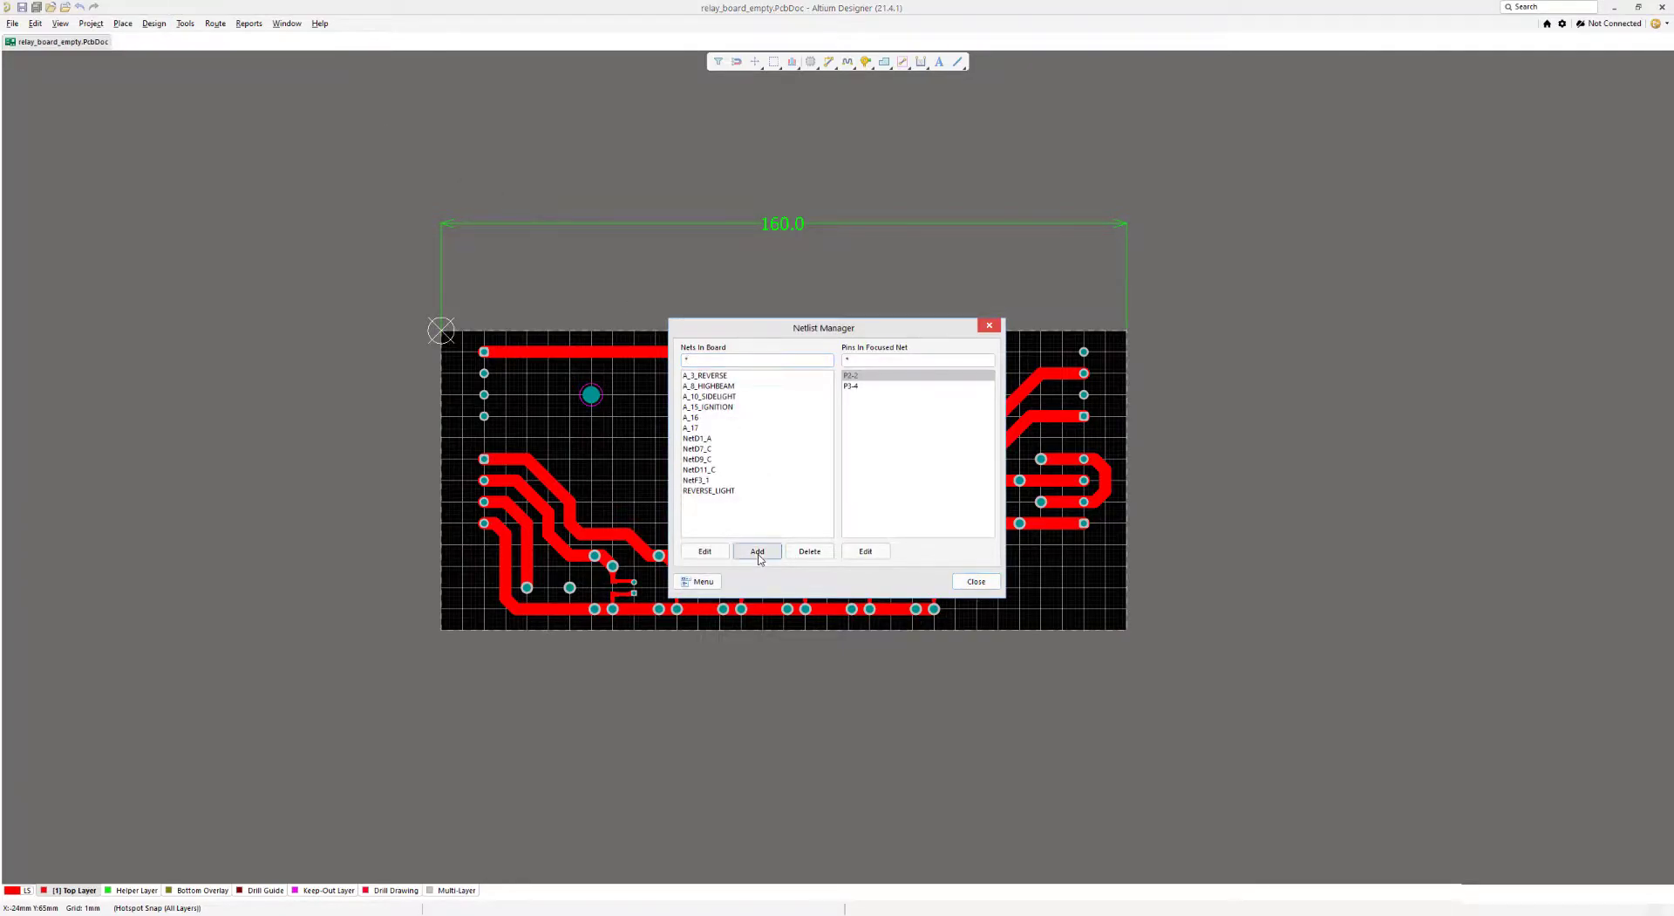
{"action": "type", "text": "THIE"}
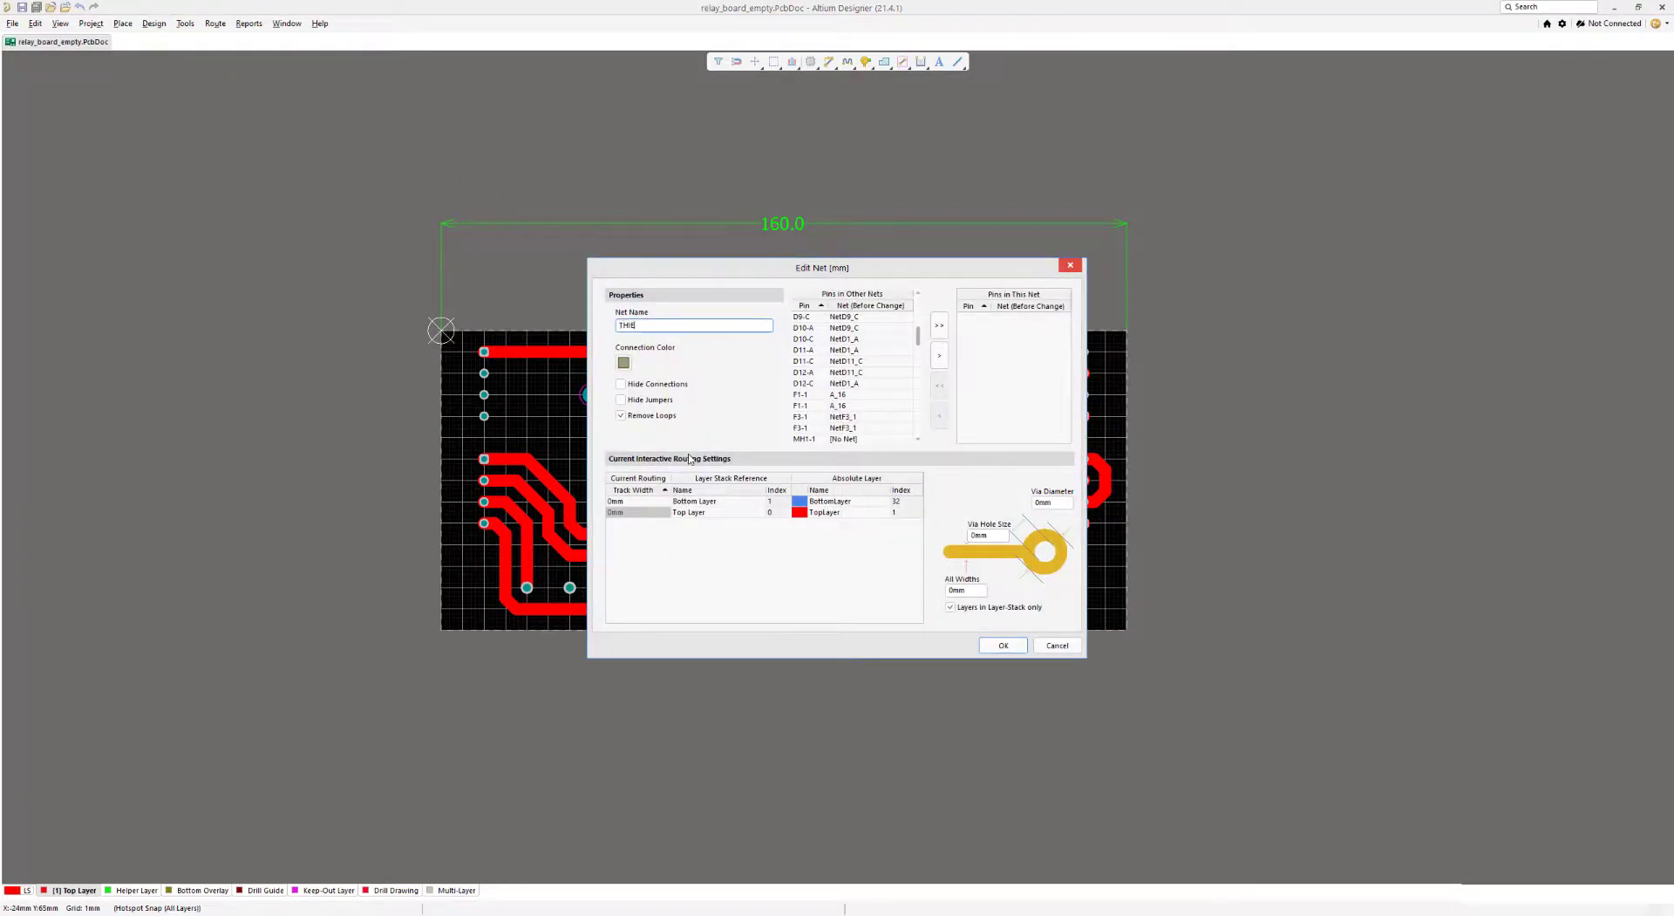
{"action": "type", "text": "VING_NET"}
{"action": "left_click", "coordinate": [1002, 646]}
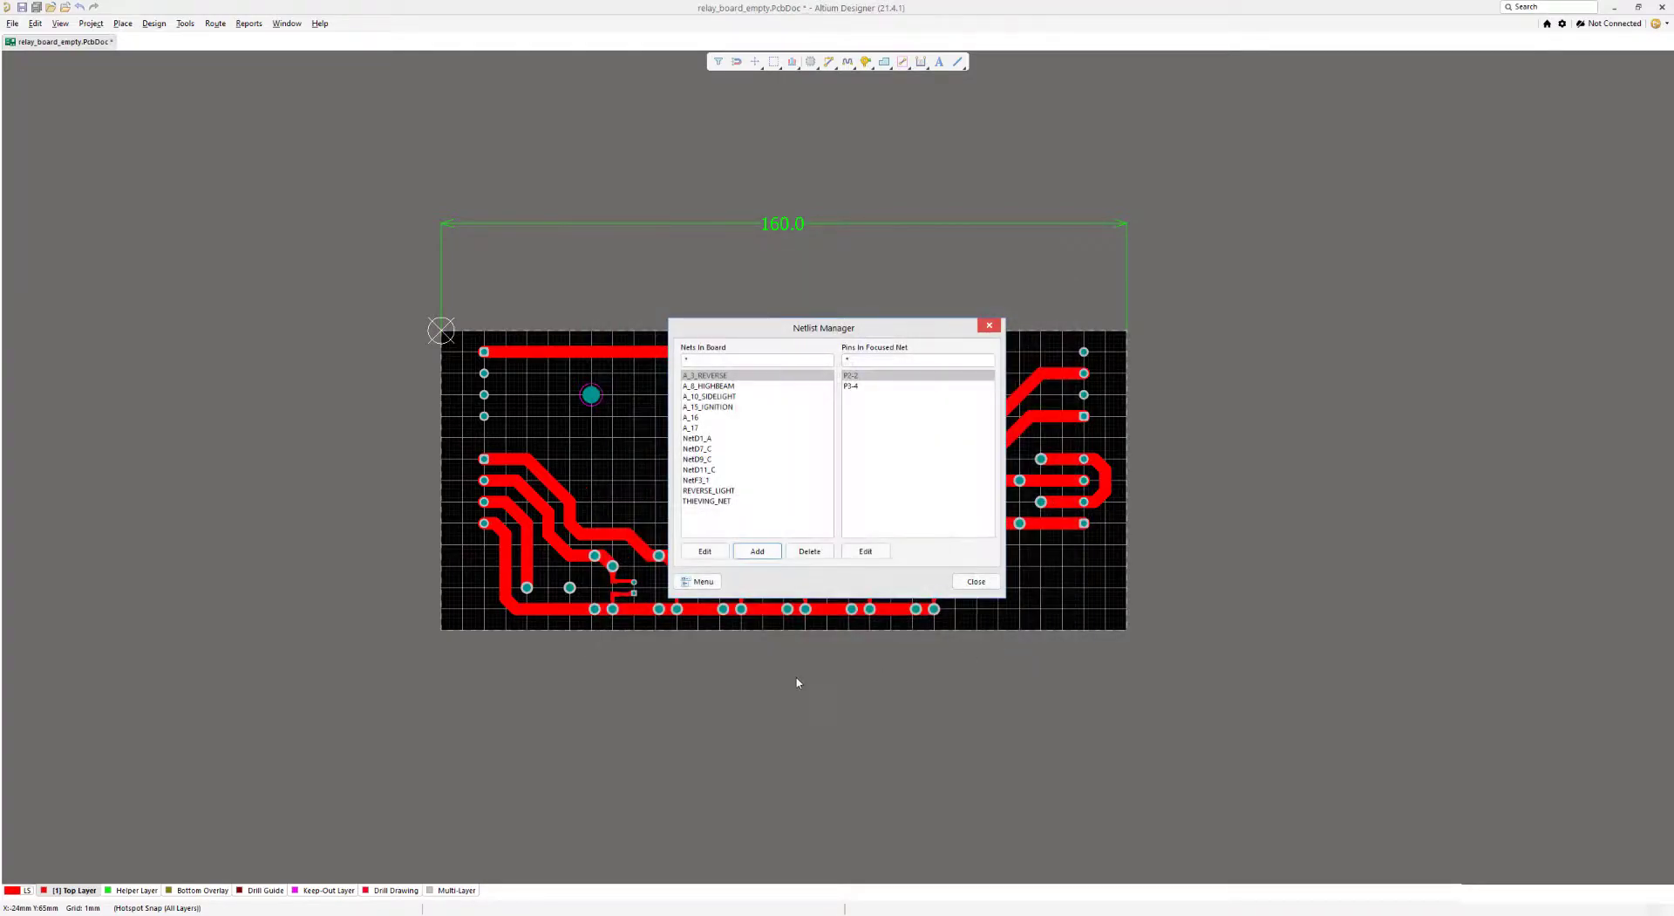
{"action": "left_click", "coordinate": [707, 501]}
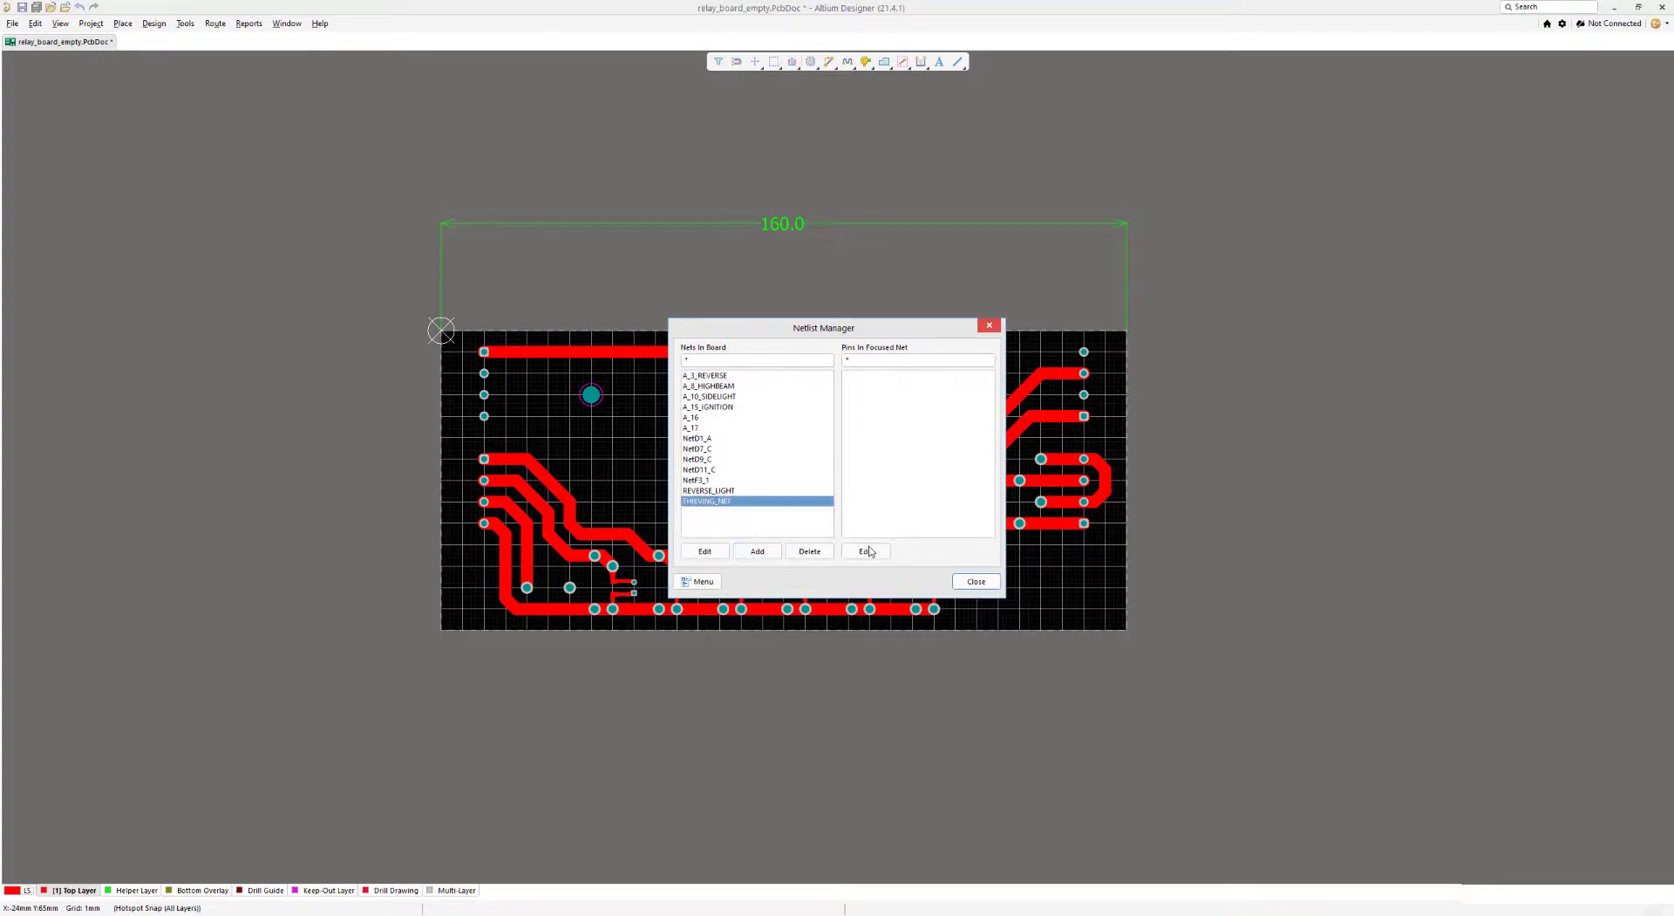
{"action": "left_click", "coordinate": [975, 581]}
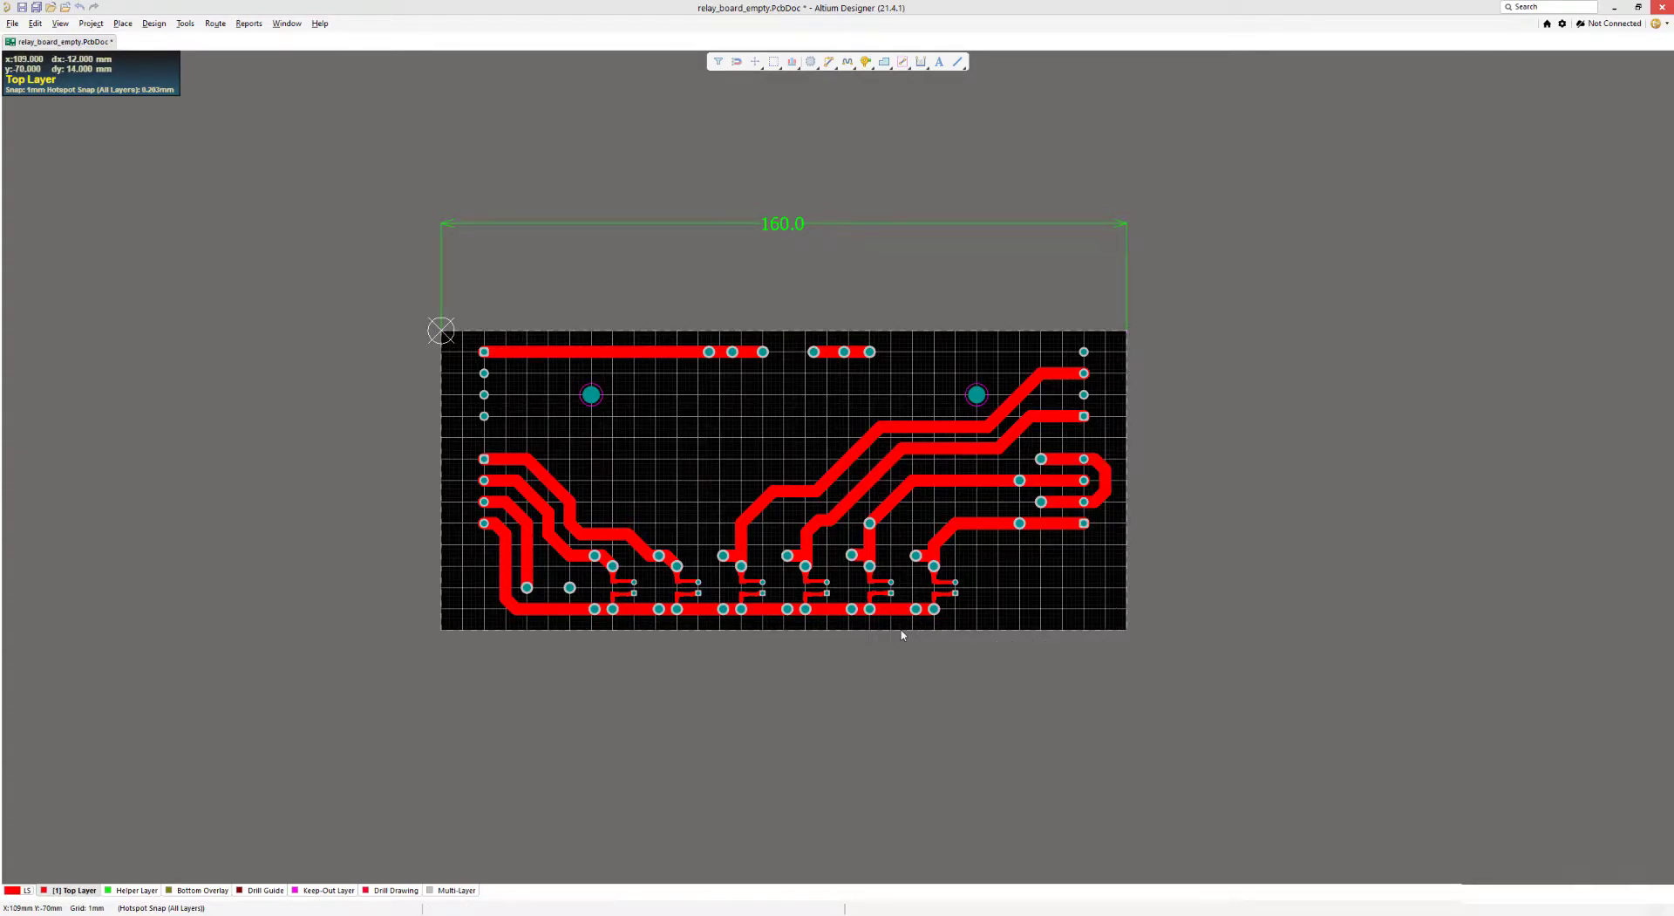
{"action": "right_click_drag", "start_coordinate": [835, 634], "coordinate": [826, 658]}
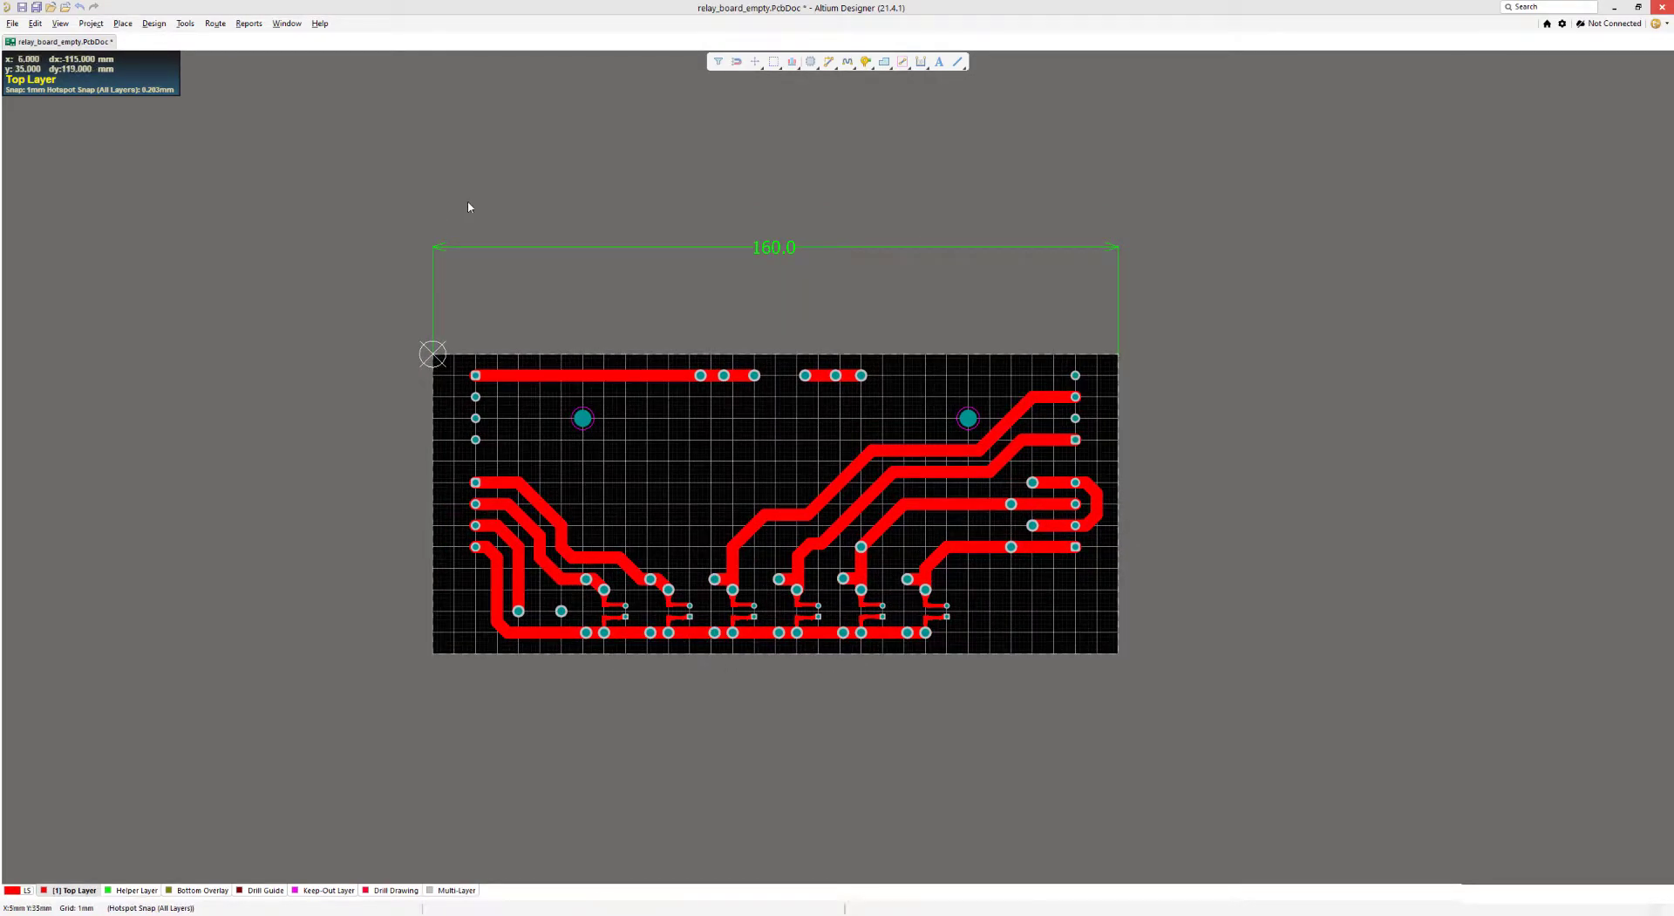
- In the Polygon Pour Manager, create a board-outline polygon on THIEVING_NET and apply it to pour
{"action": "left_click", "coordinate": [195, 24]}
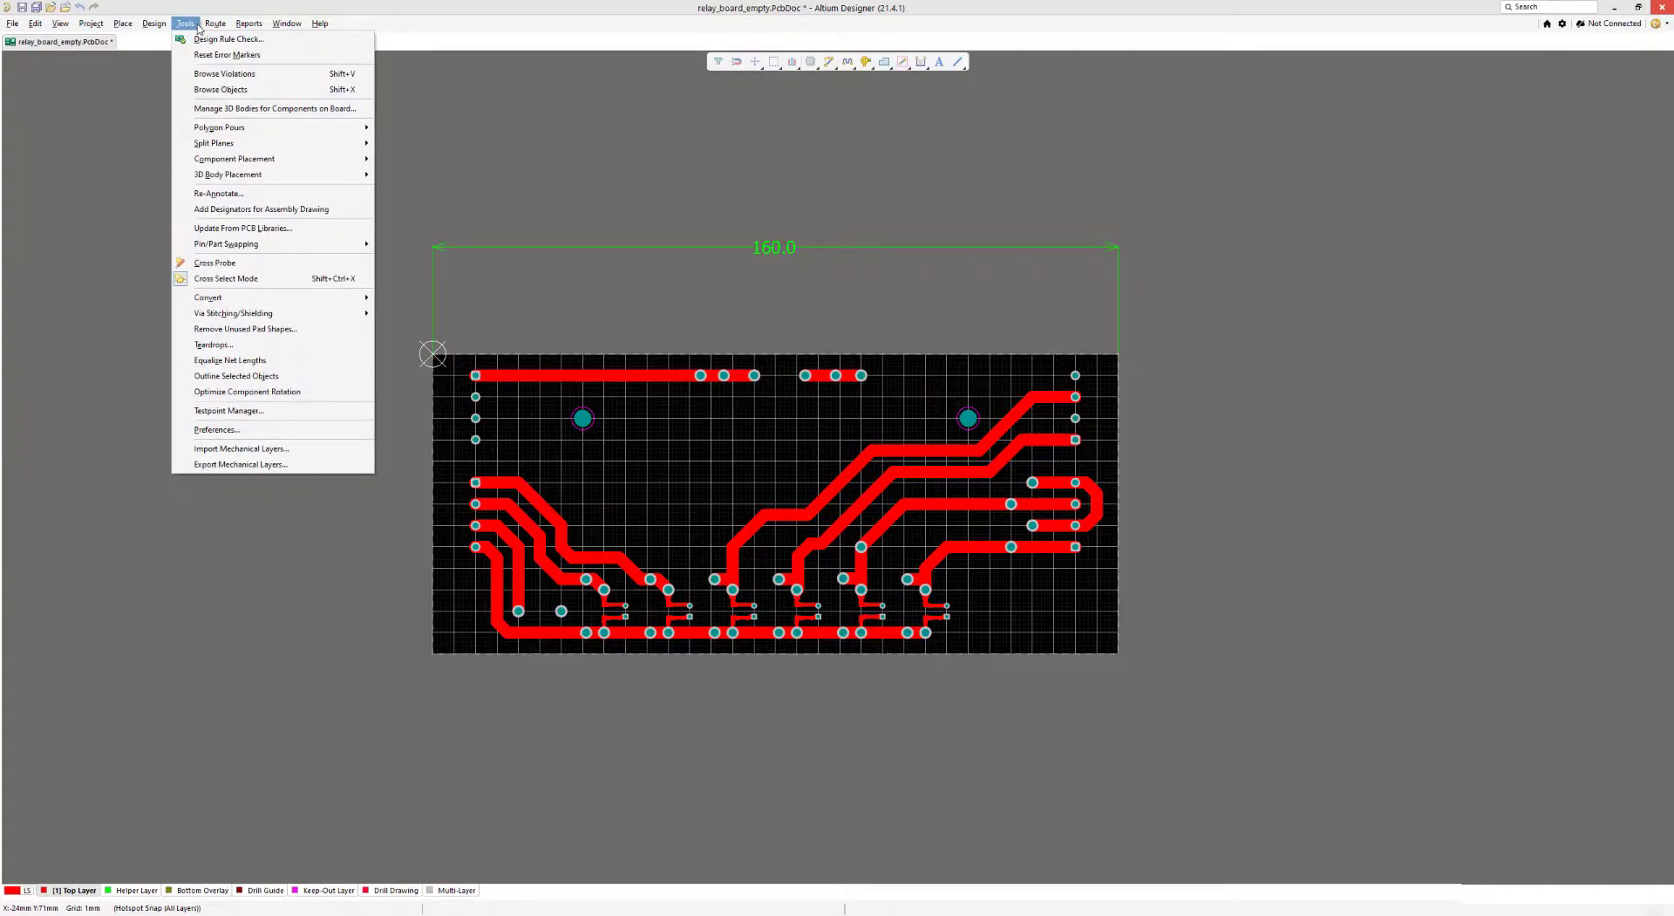
{"action": "mouse_move", "coordinate": [261, 127]}
{"action": "left_click", "coordinate": [436, 129]}
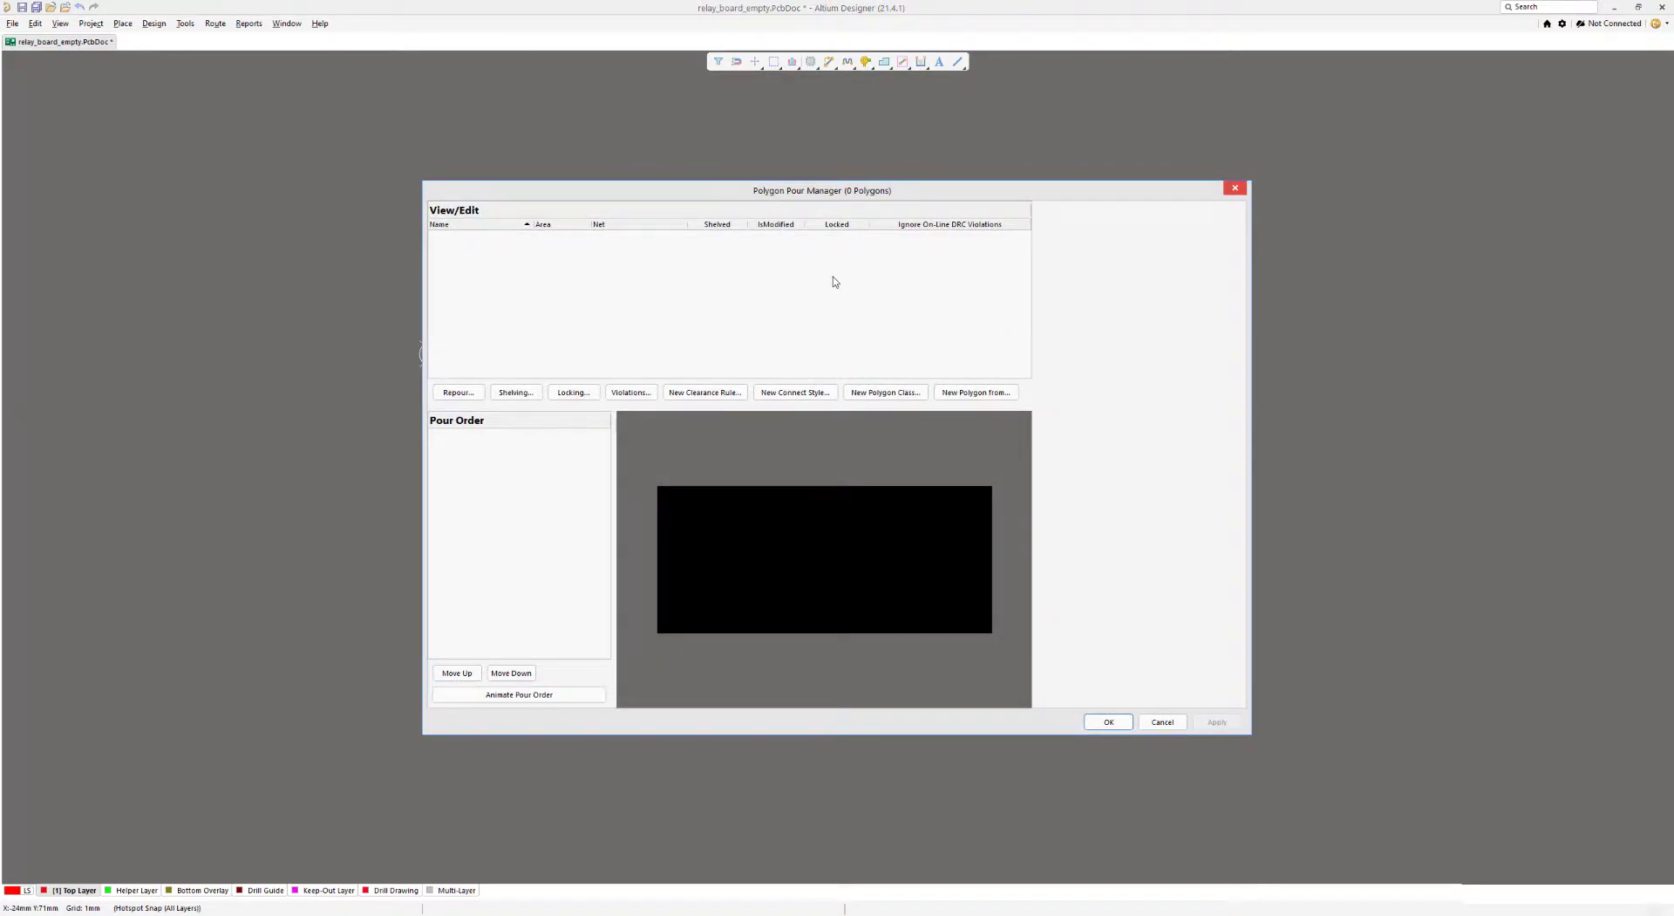
{"action": "left_click", "coordinate": [954, 396]}
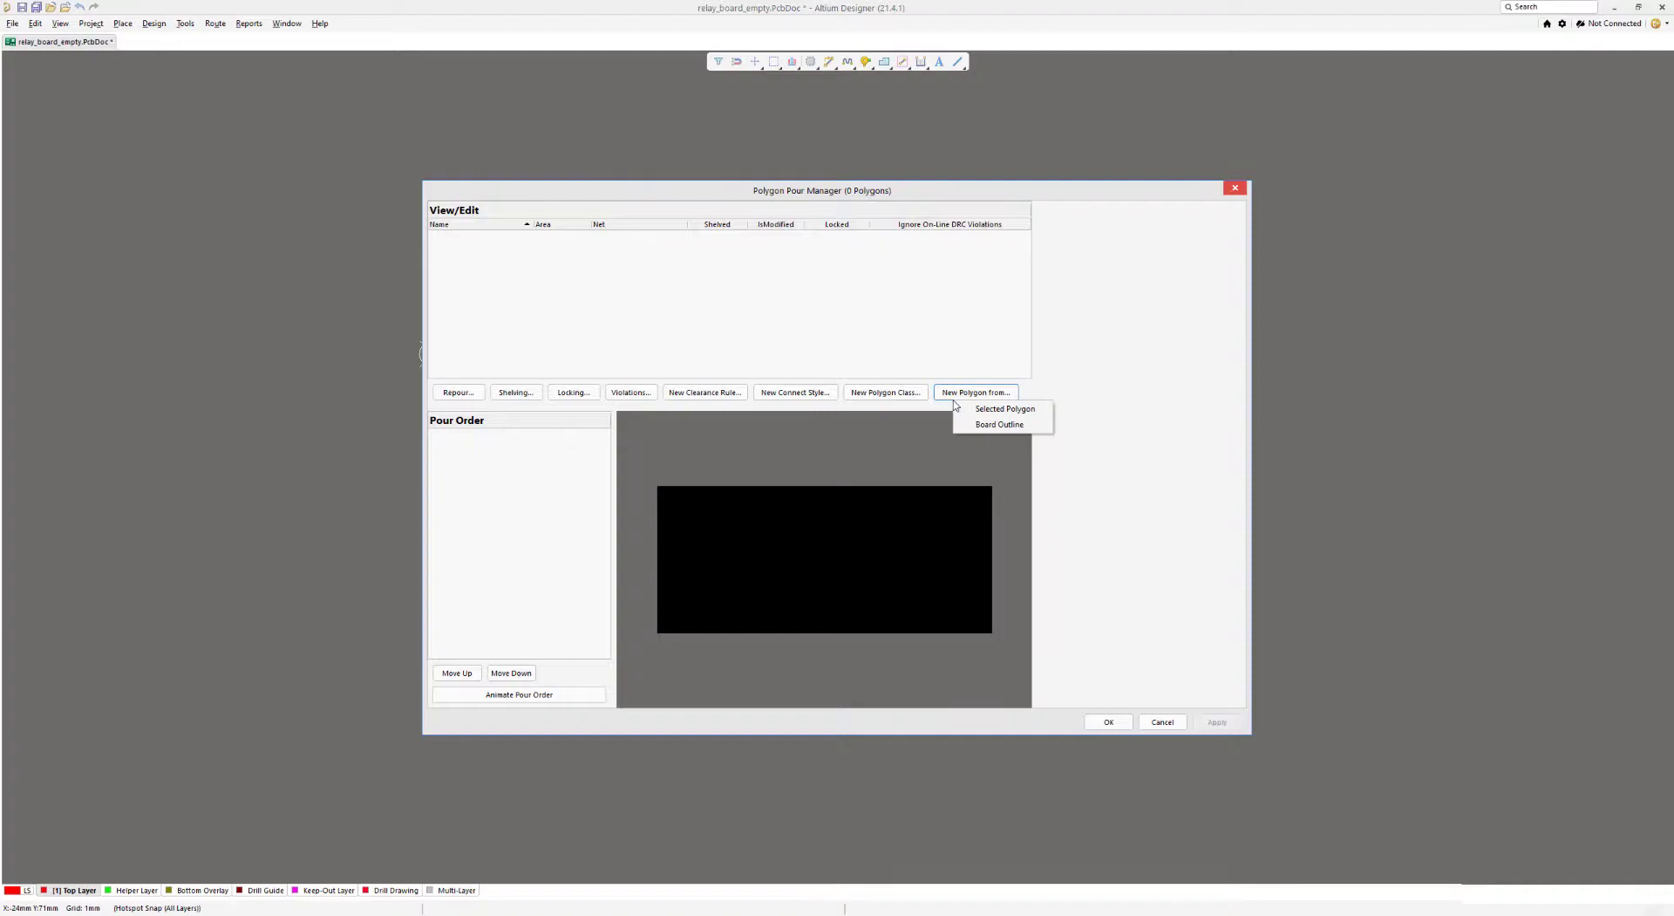
{"action": "left_click", "coordinate": [971, 430]}
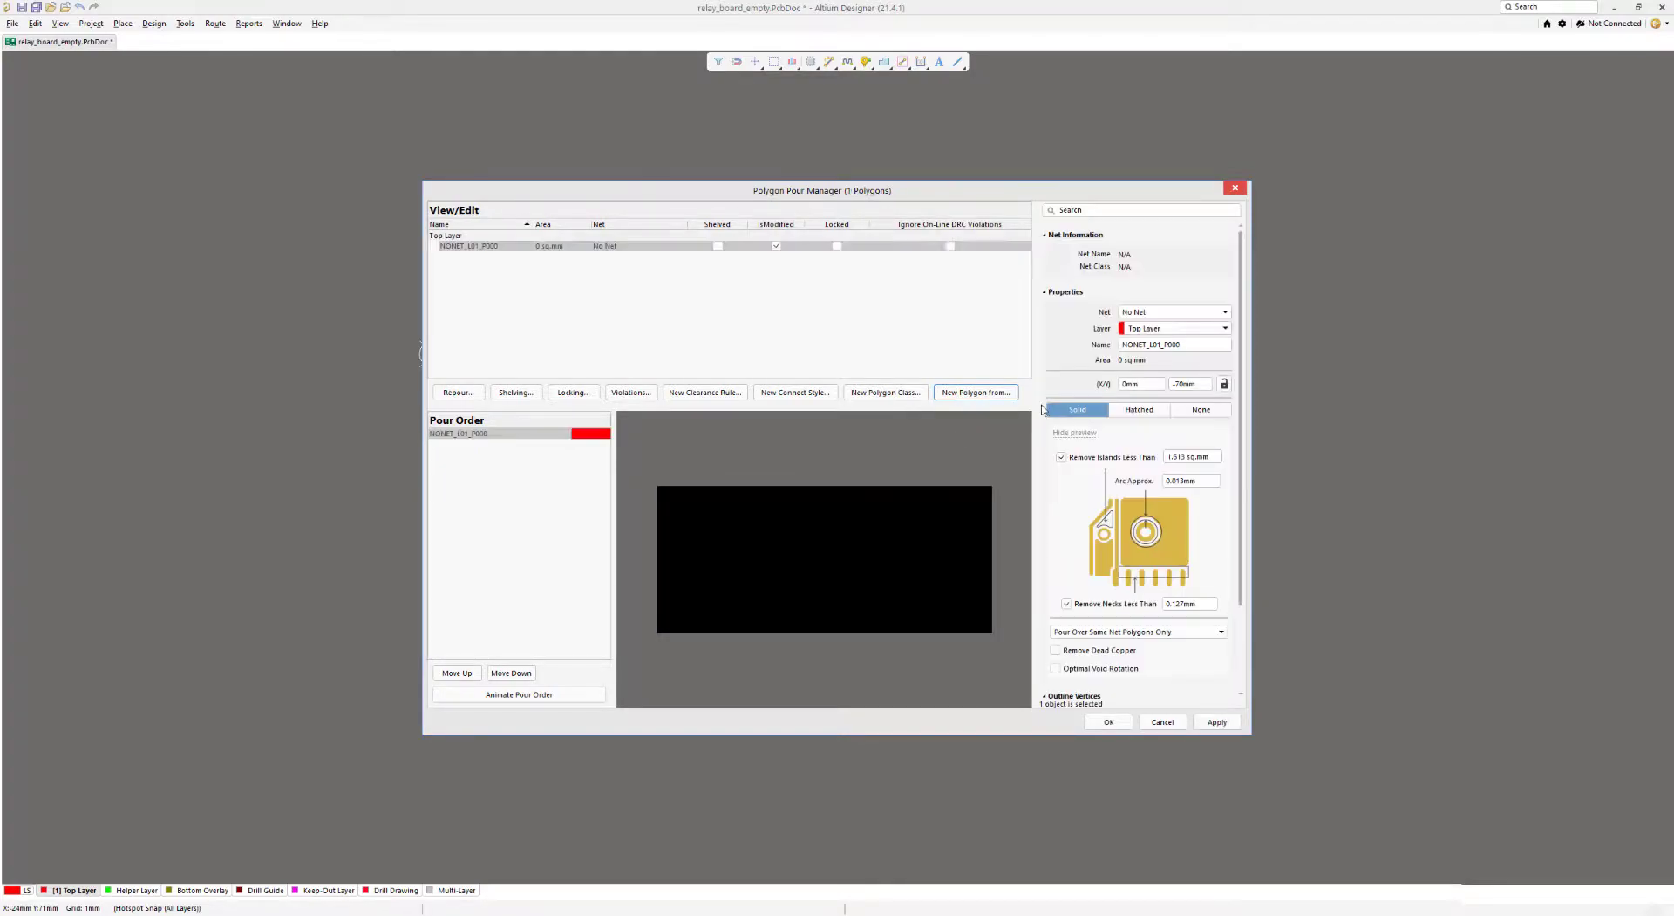
{"action": "left_click", "coordinate": [1226, 313]}
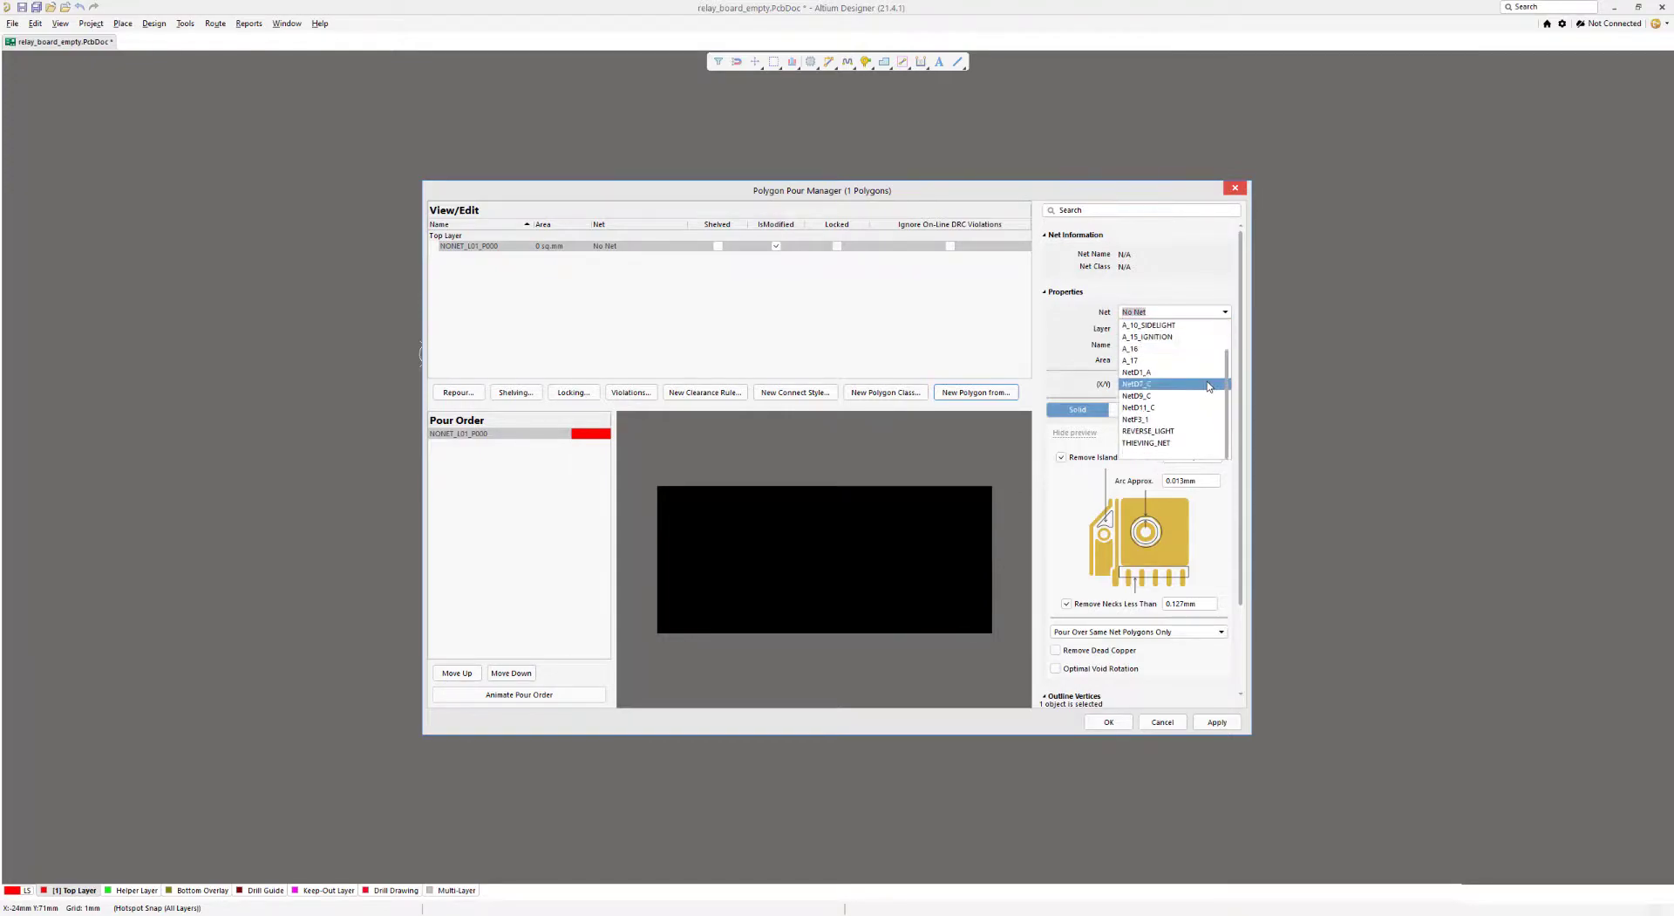
{"action": "scroll", "coordinate": [1203, 436], "scroll_direction": "down", "scroll_amount": 1}
{"action": "left_click", "coordinate": [1200, 444]}
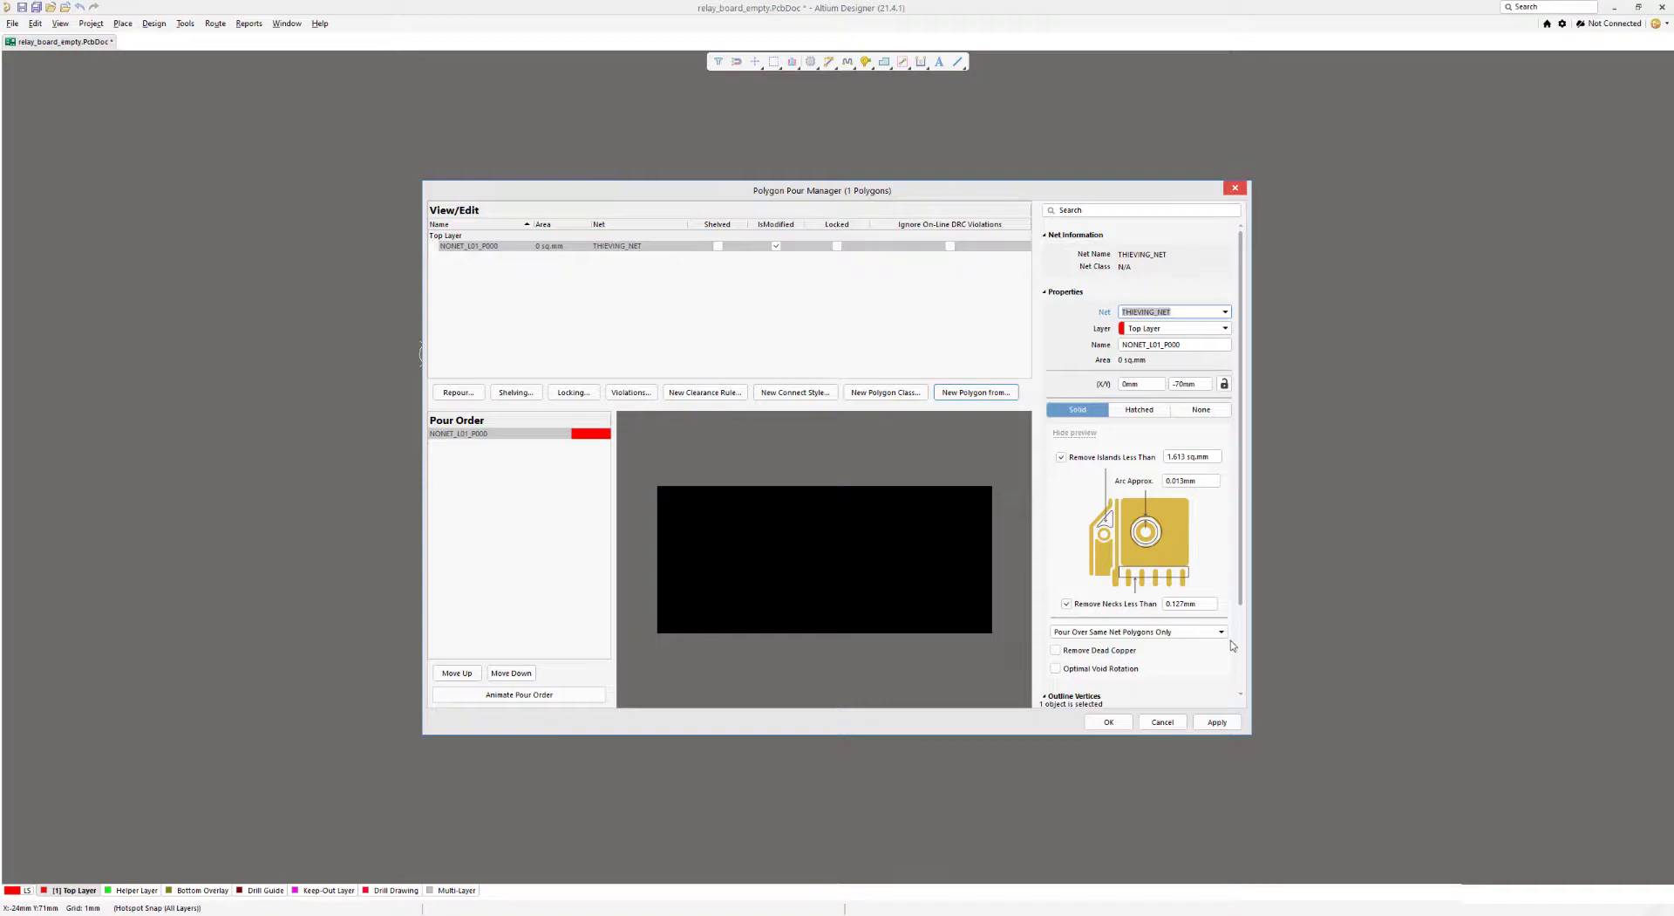
{"action": "left_click", "coordinate": [1229, 723]}
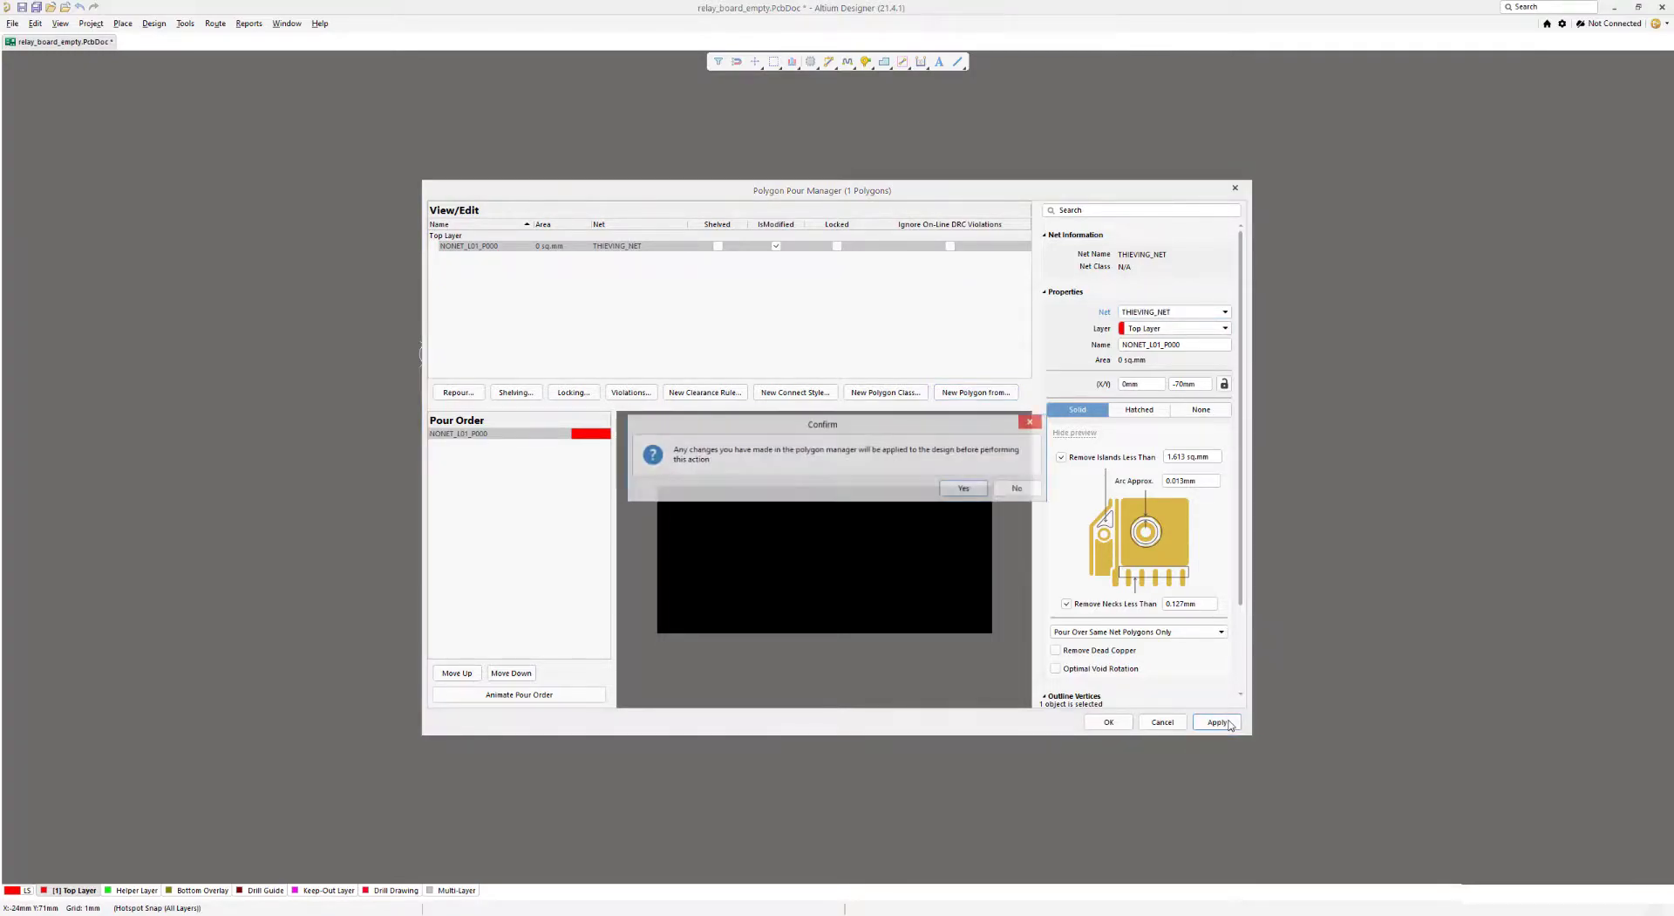
{"action": "left_click", "coordinate": [964, 489]}
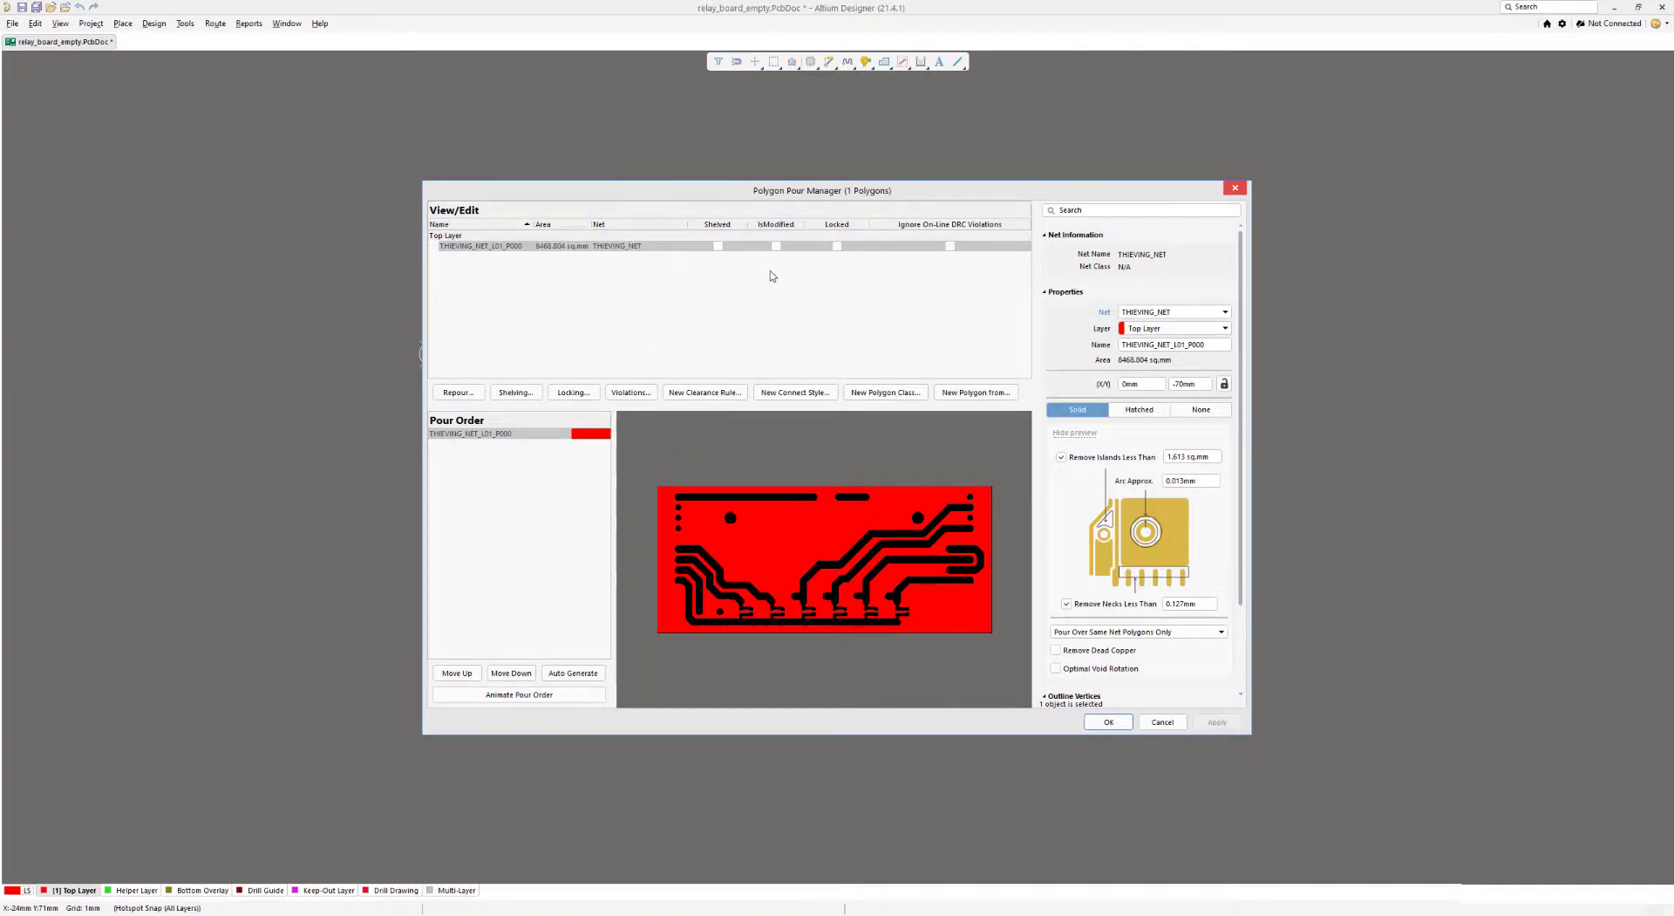
- Create a clearance rule THIEVING_POLY_CLEARANCE with a 2.5 mm minimum clearance
{"action": "left_click", "coordinate": [704, 392]}
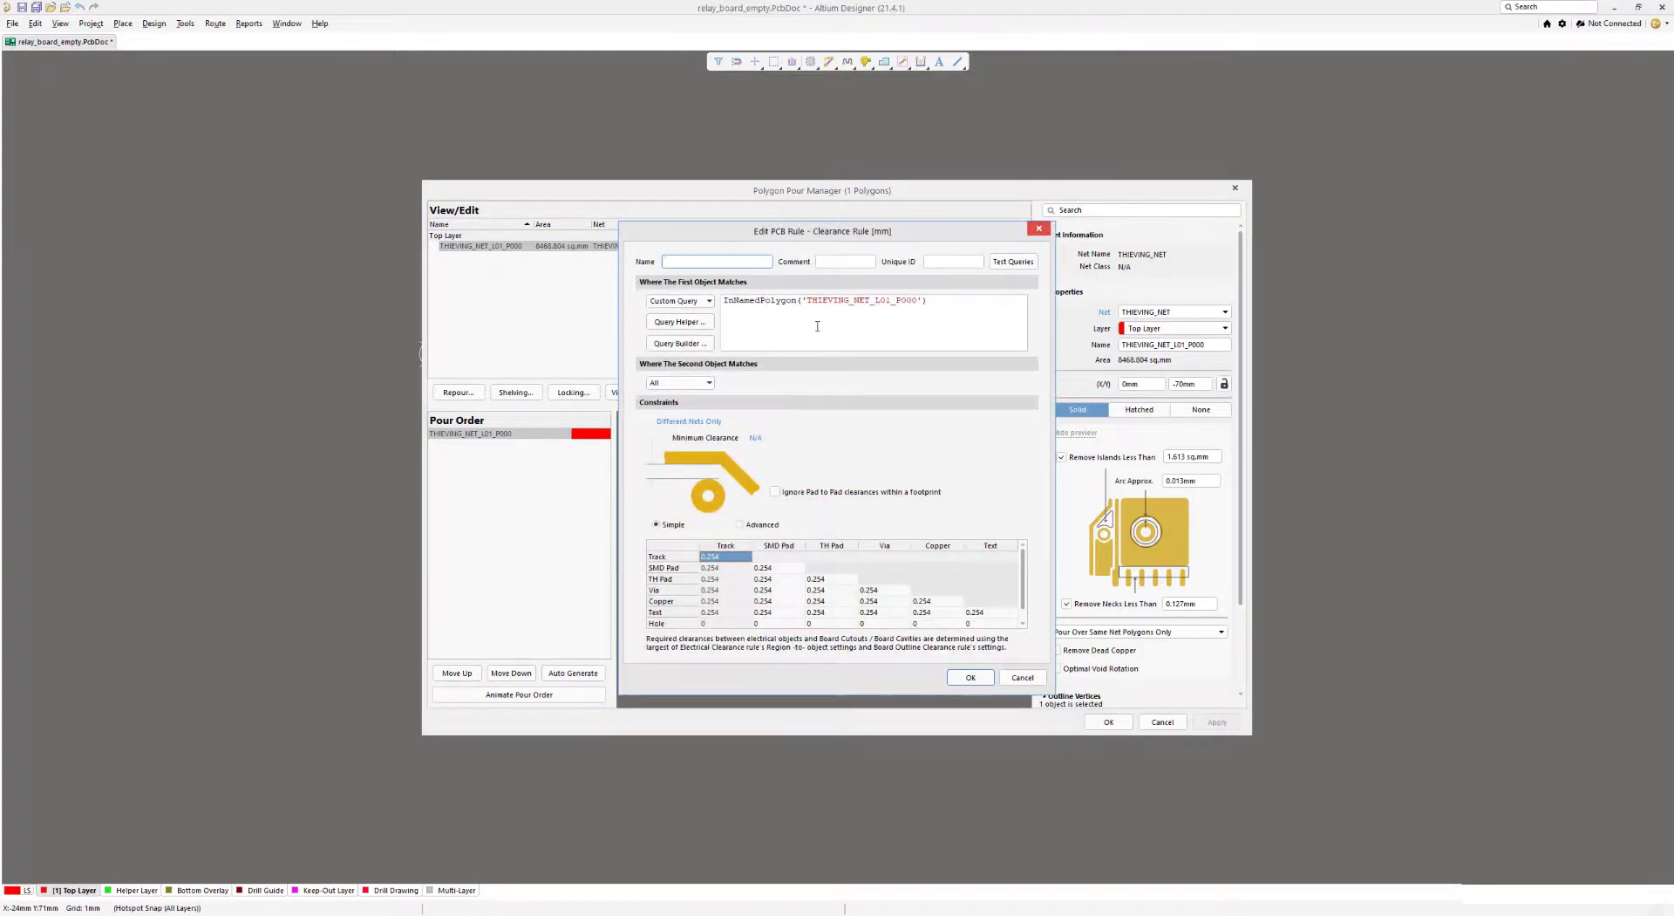
{"action": "type", "text": "THIEVING_POLY_CLEARANCE"}
{"action": "left_click", "coordinate": [754, 438]}
{"action": "type", "text": "2.5"}
{"action": "left_click", "coordinate": [905, 330]}
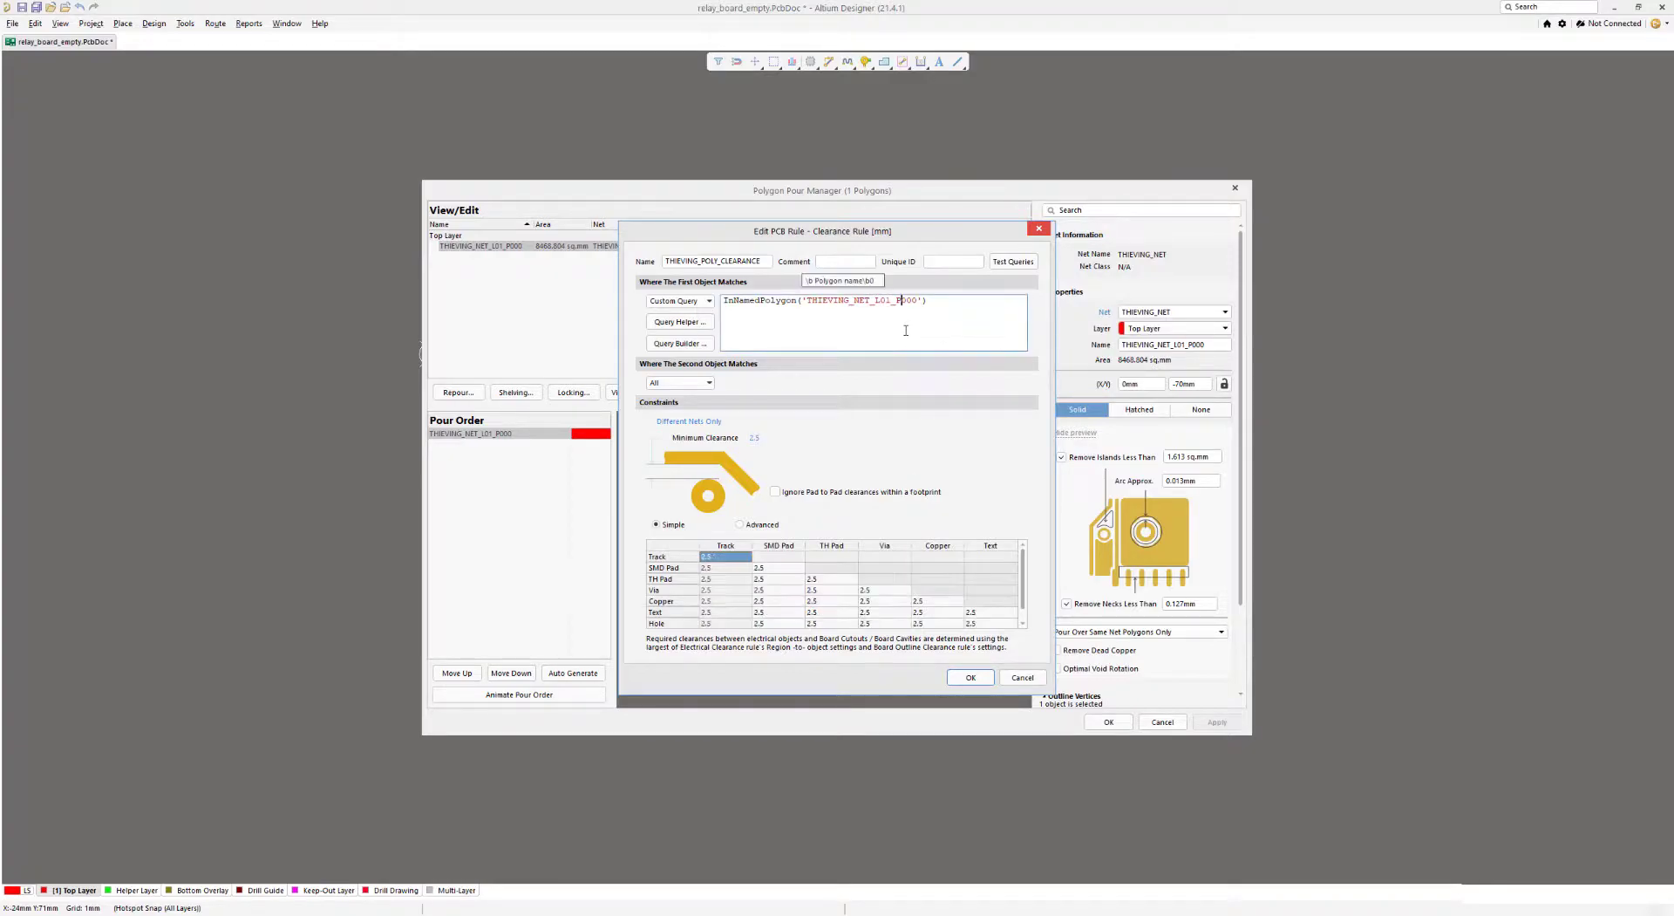
{"action": "left_click", "coordinate": [969, 680]}
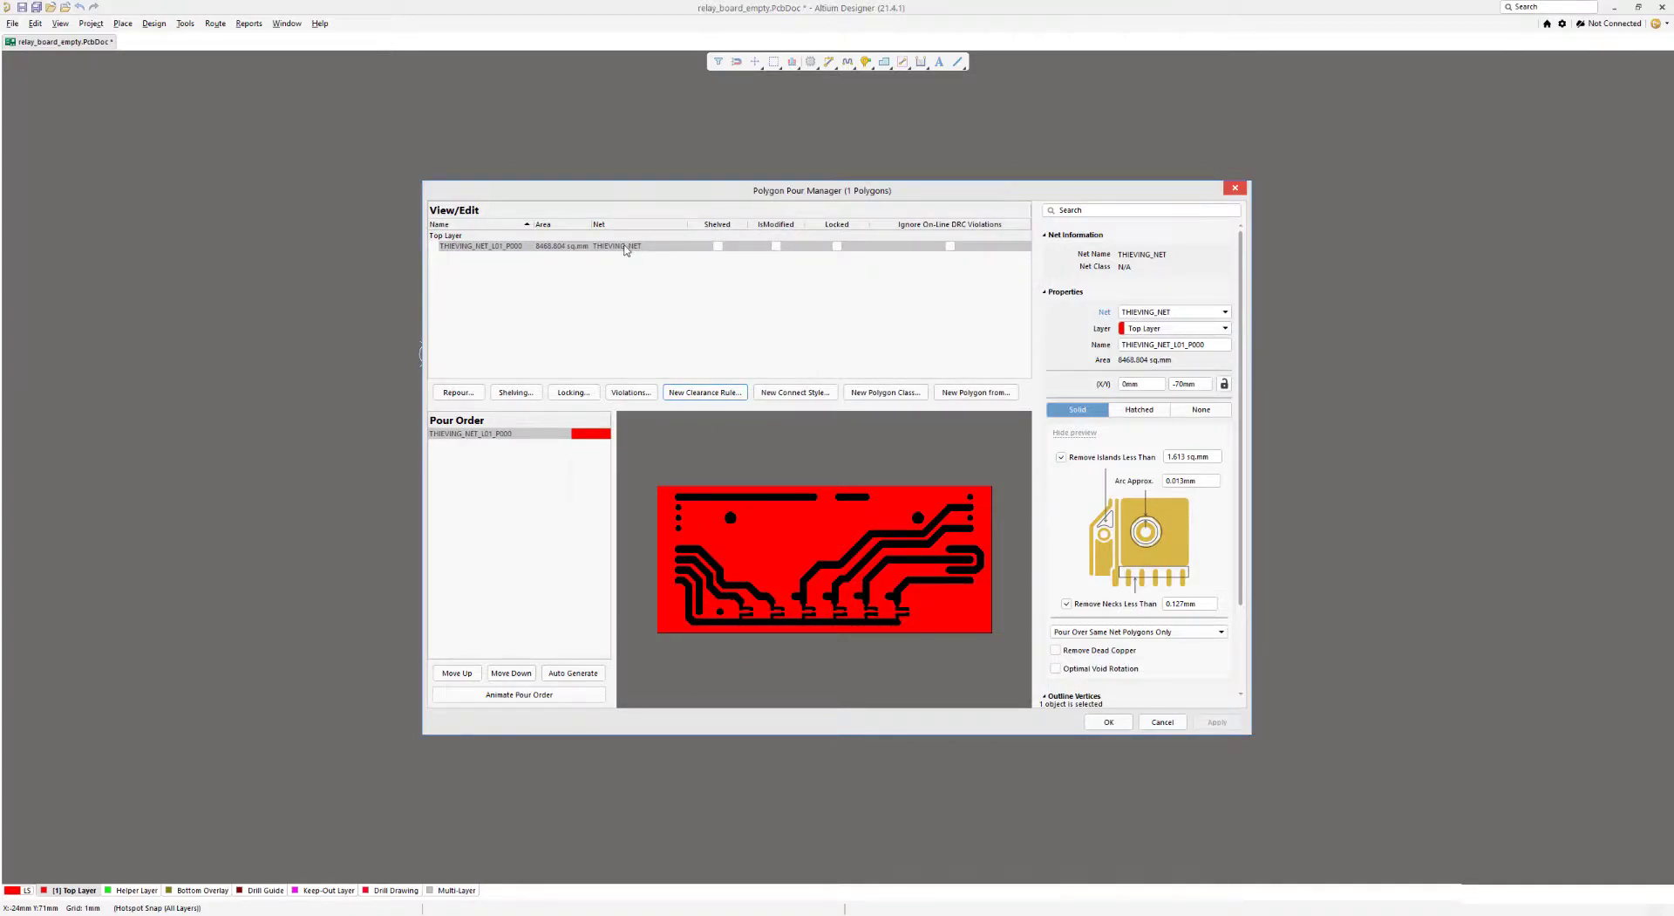
- Repour the violating polygon and close the Polygon Pour Manager
{"action": "right_click", "coordinate": [625, 248]}
{"action": "mouse_move", "coordinate": [653, 254]}
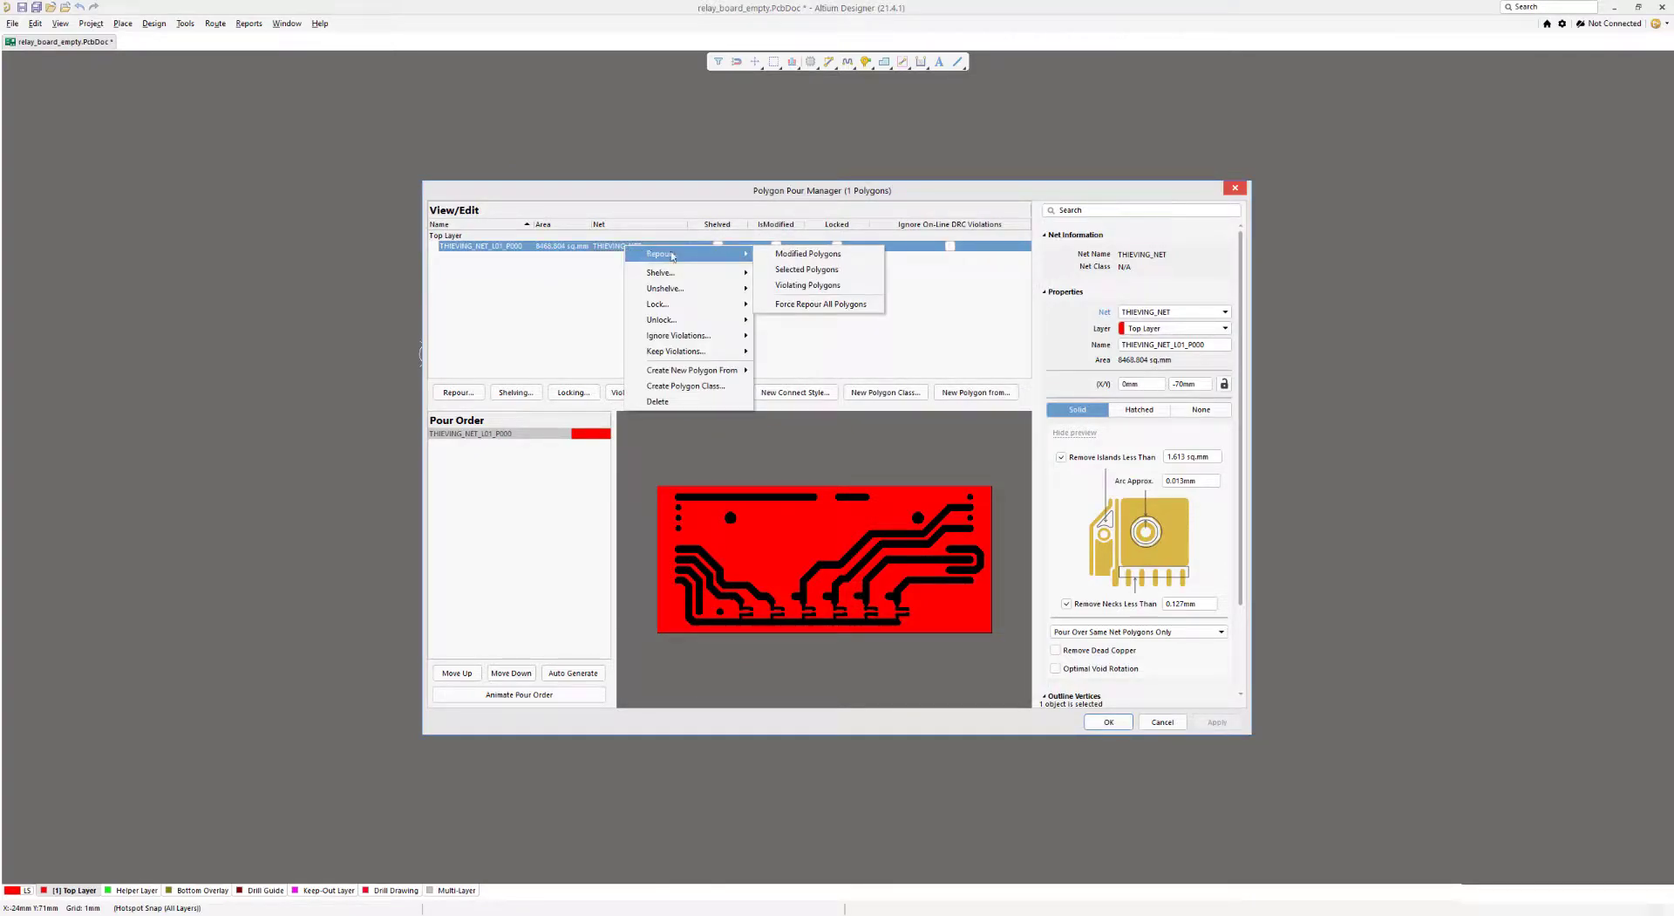
{"action": "left_click", "coordinate": [833, 304]}
{"action": "left_click", "coordinate": [878, 486]}
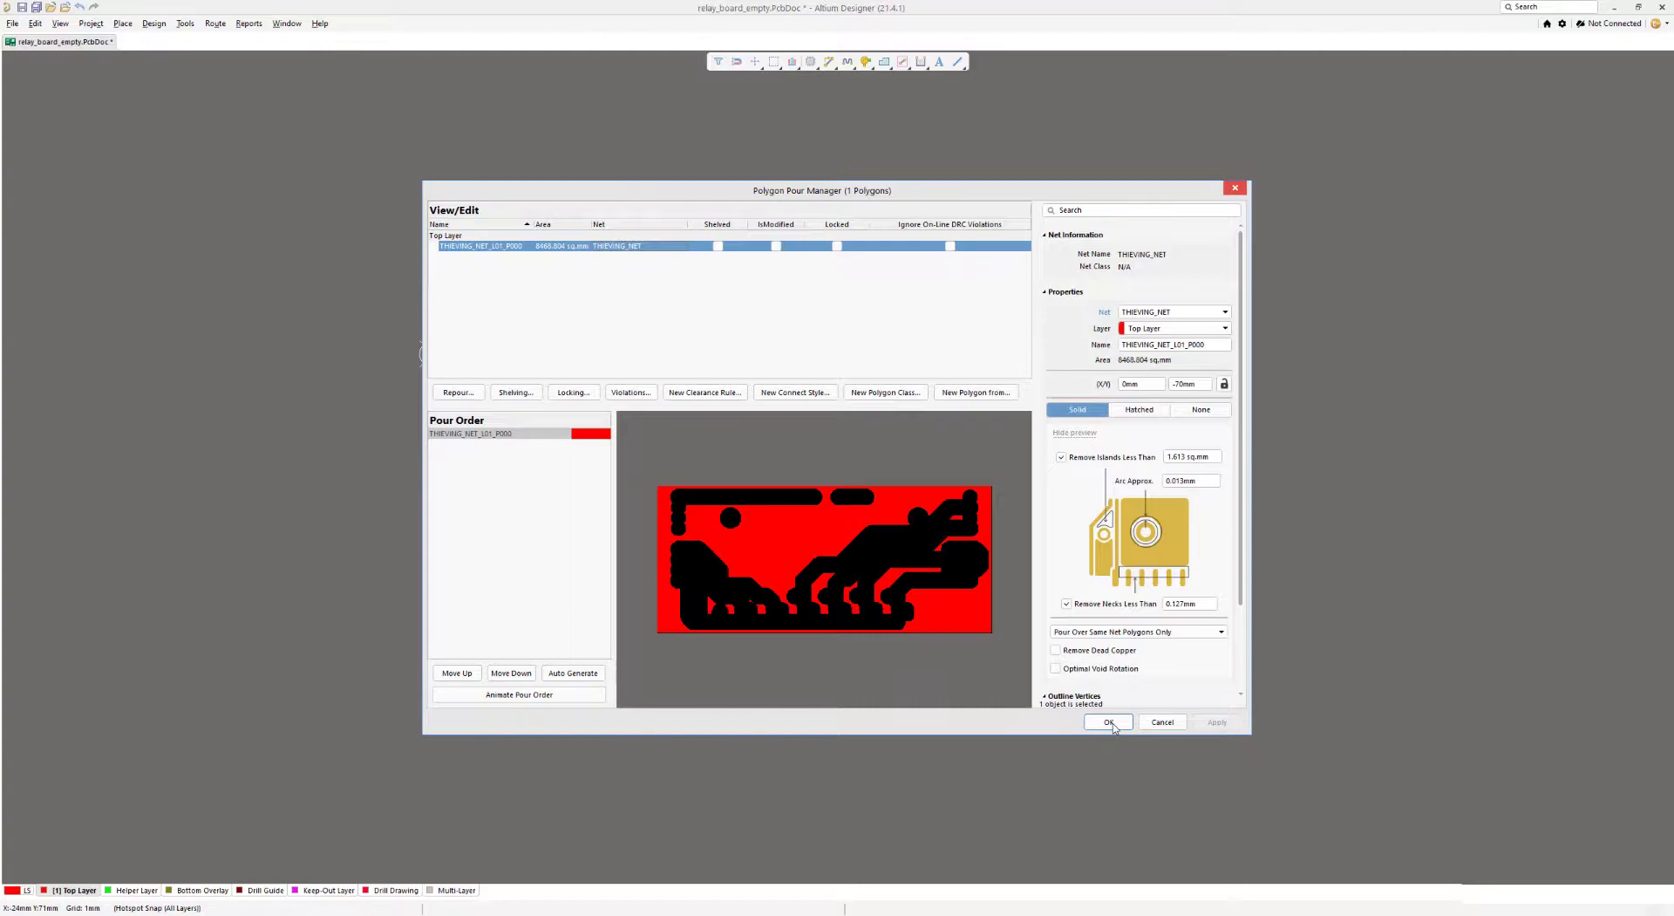
{"action": "left_click", "coordinate": [1108, 723]}
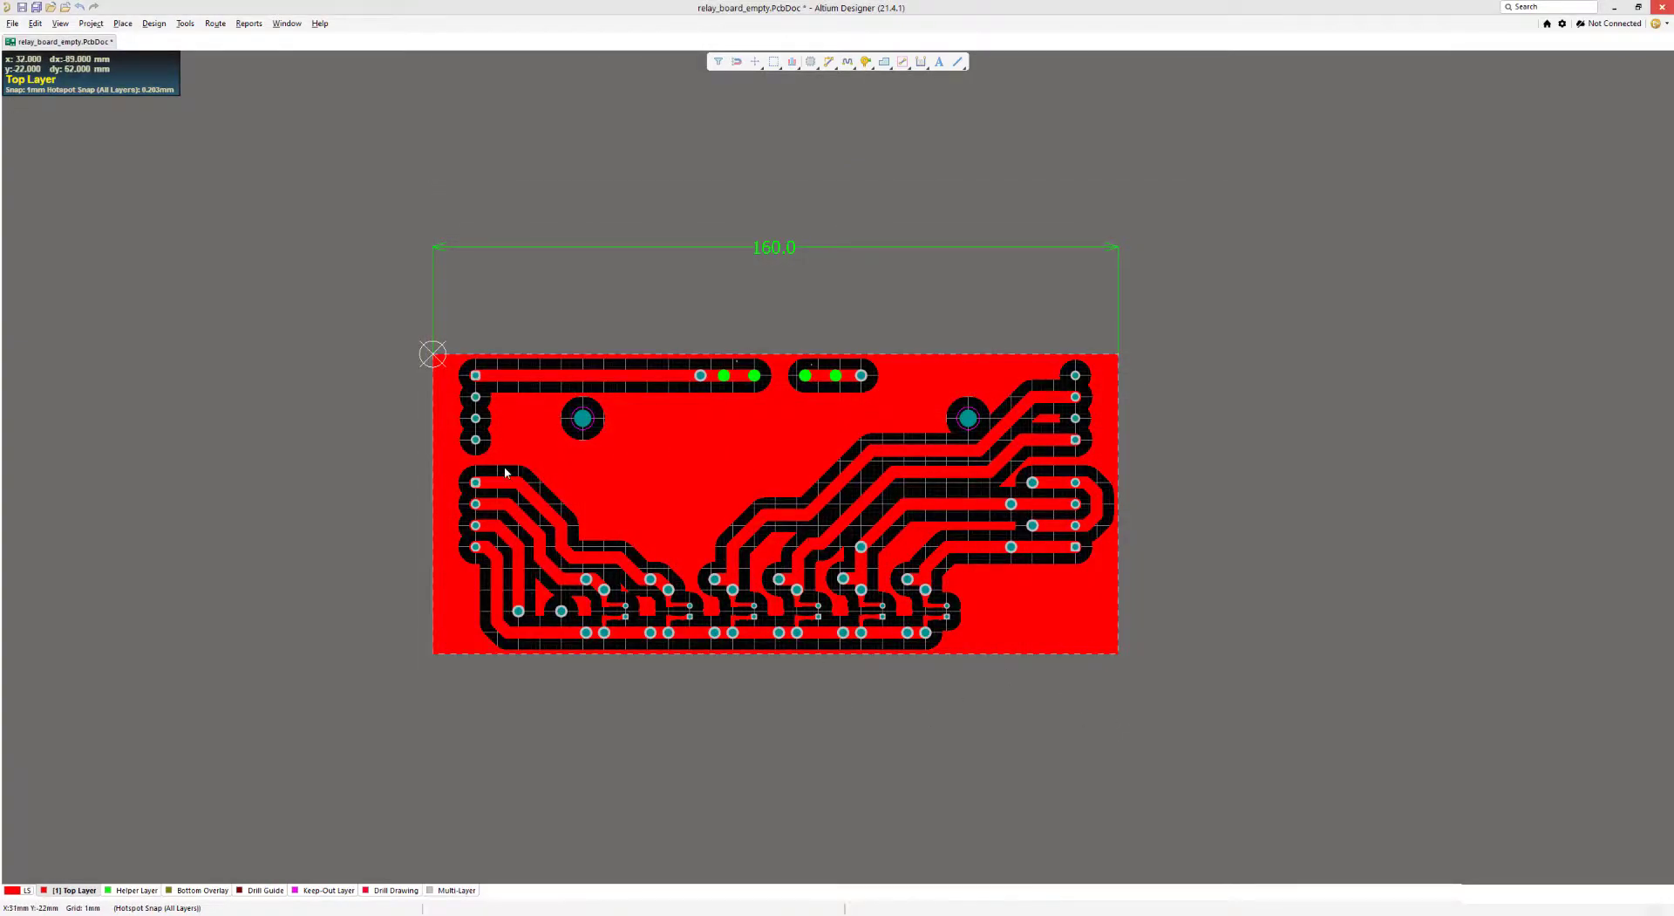
- Deselect the thieving pour and switch the active layer to Helper Layer
{"action": "left_click", "coordinate": [650, 499]}
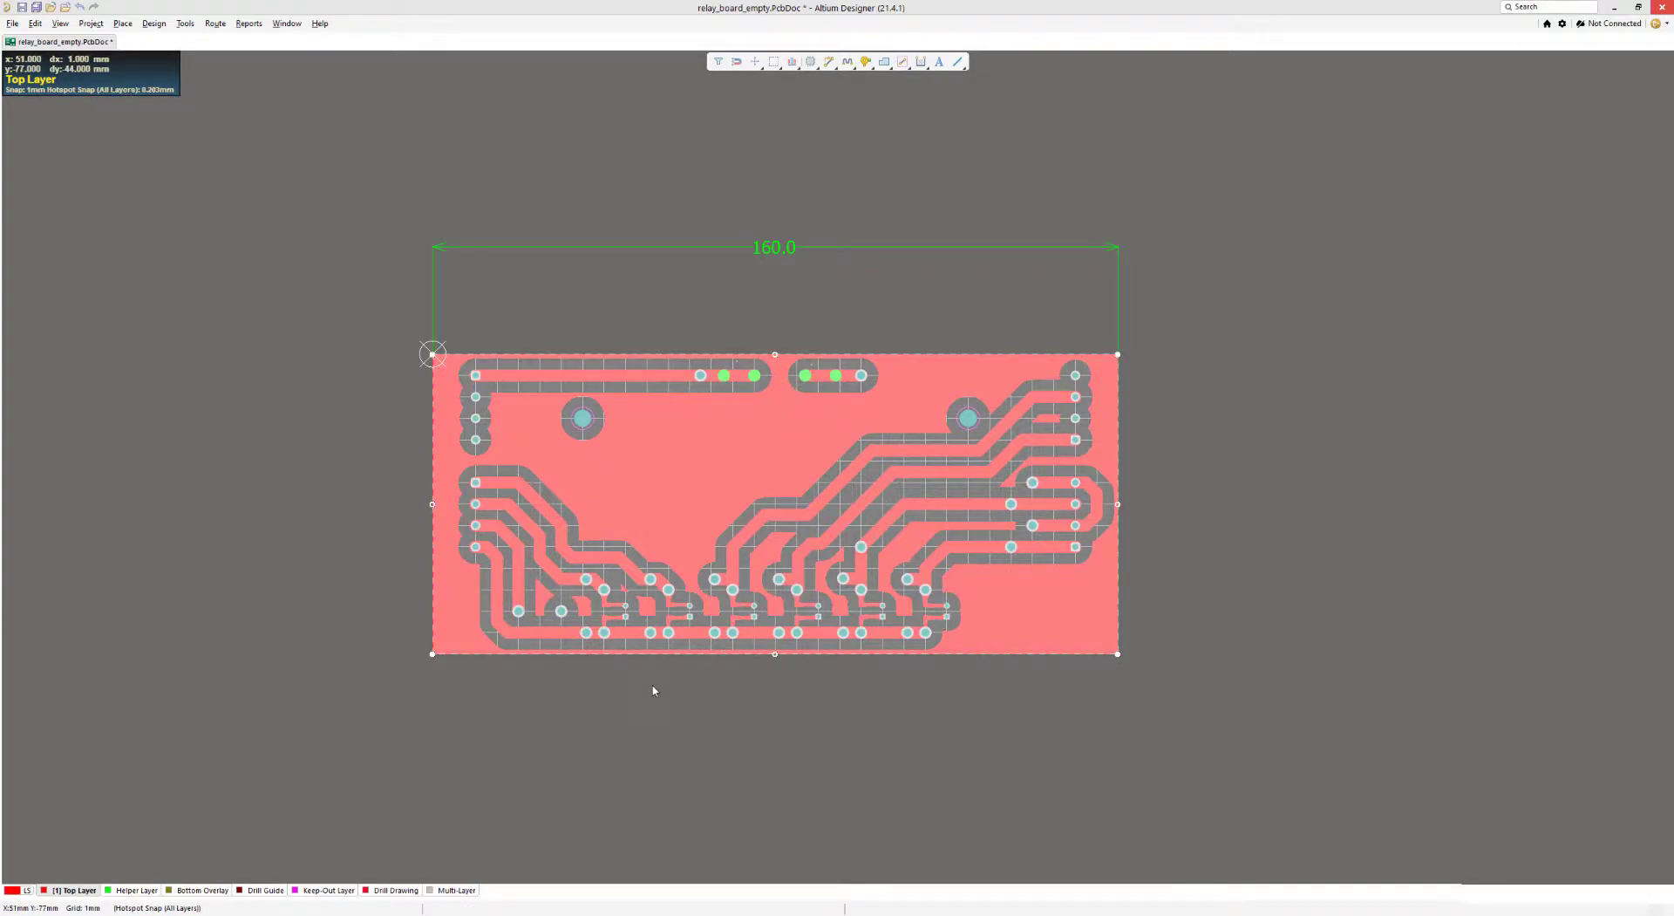
{"action": "left_click", "coordinate": [742, 692]}
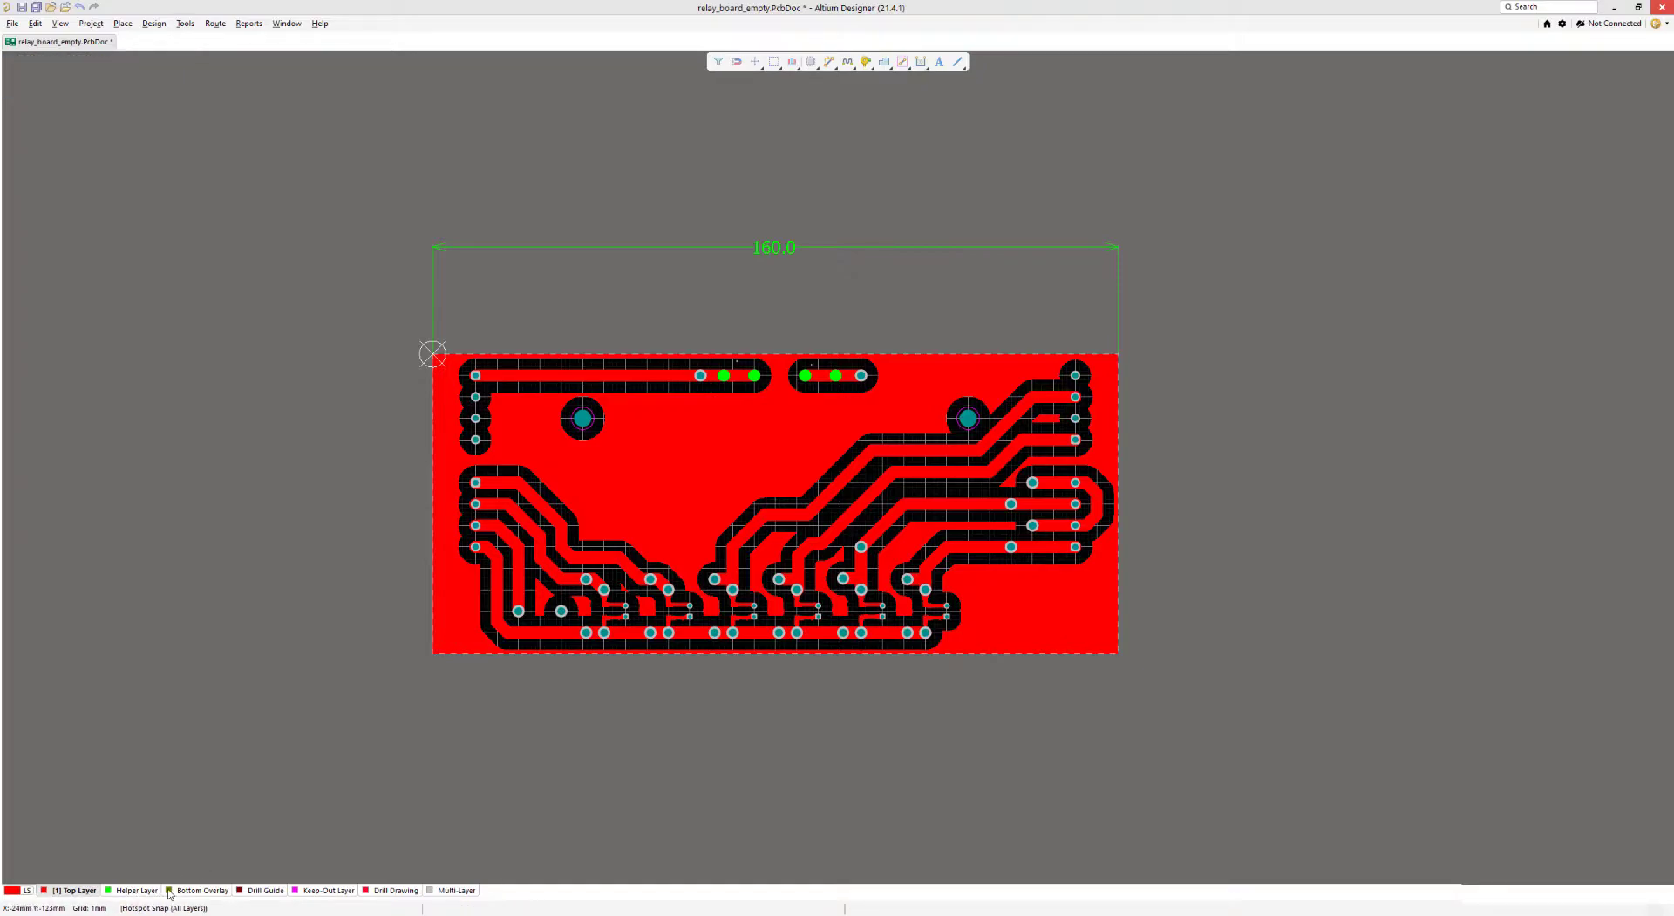
{"action": "left_click", "coordinate": [133, 890]}
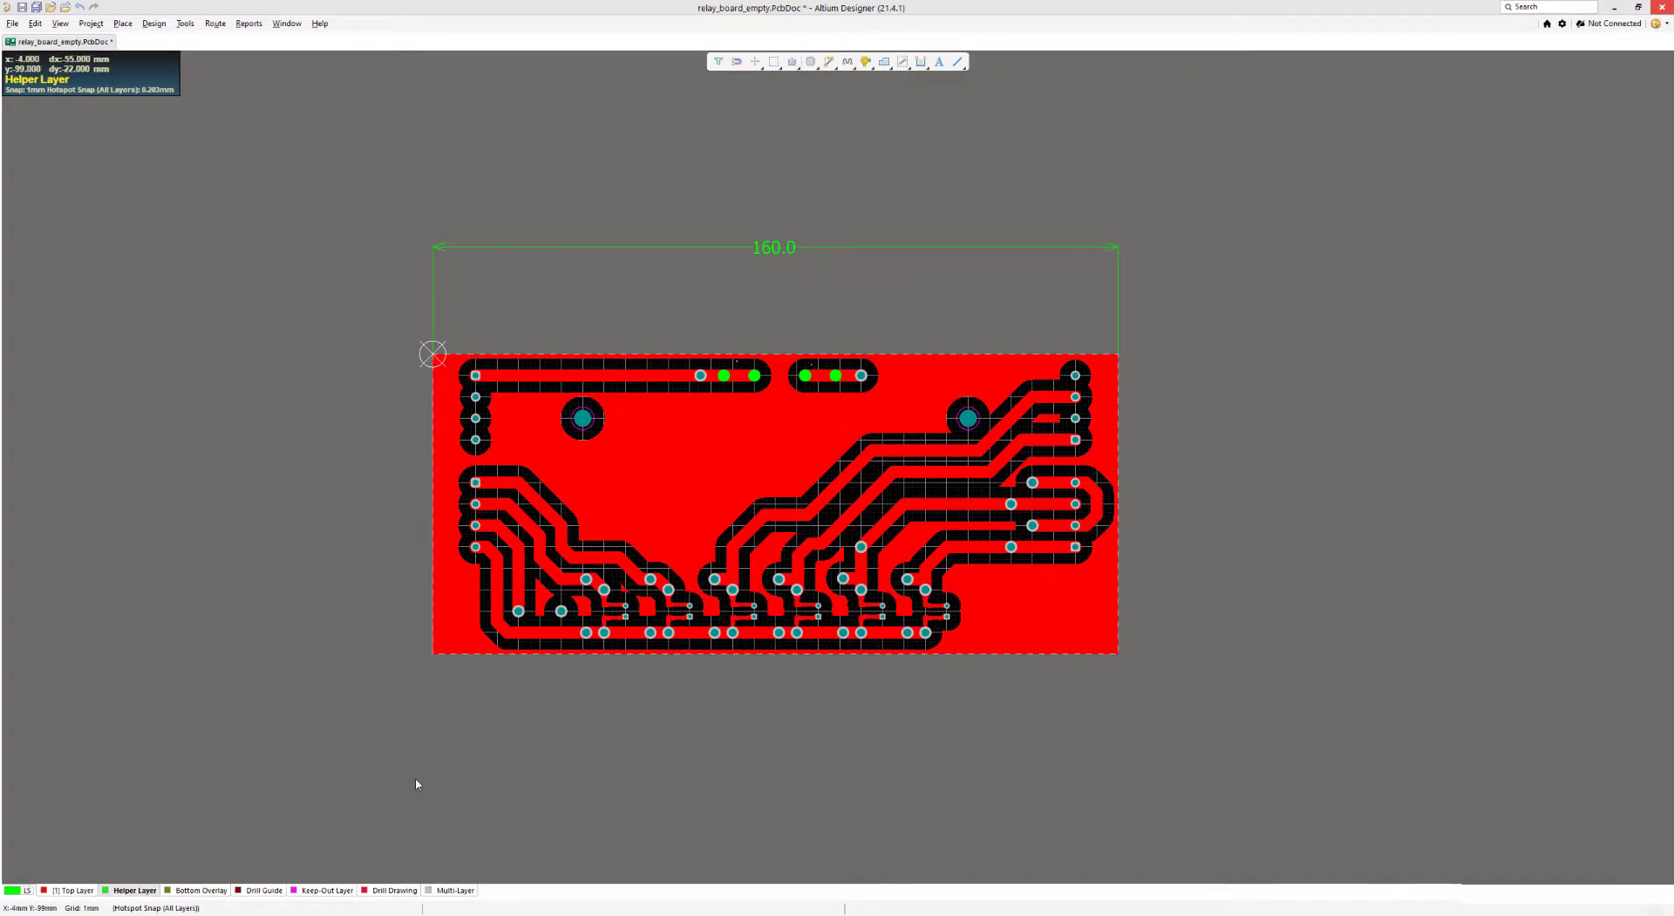
- Check the mechanical layer settings and zoom in on the board origin
{"action": "key", "text": "l"}
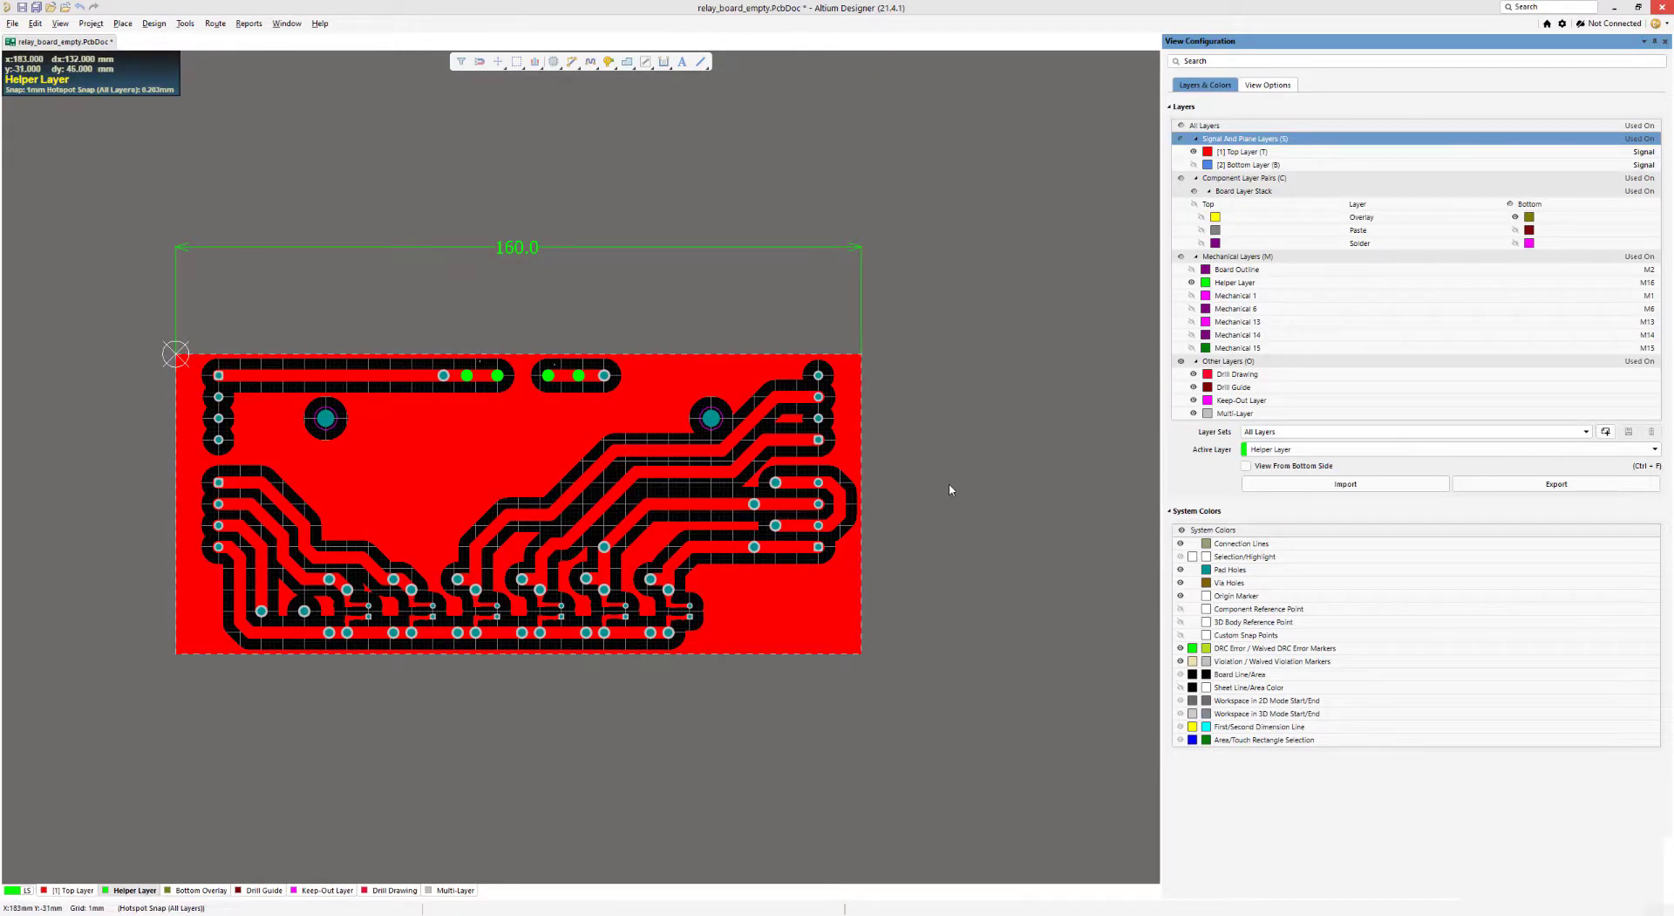
{"action": "mouse_move", "coordinate": [949, 479]}
{"action": "right_mouse_down"}
{"action": "mouse_move", "coordinate": [919, 494]}
{"action": "mouse_move", "coordinate": [927, 478]}
{"action": "right_mouse_up"}
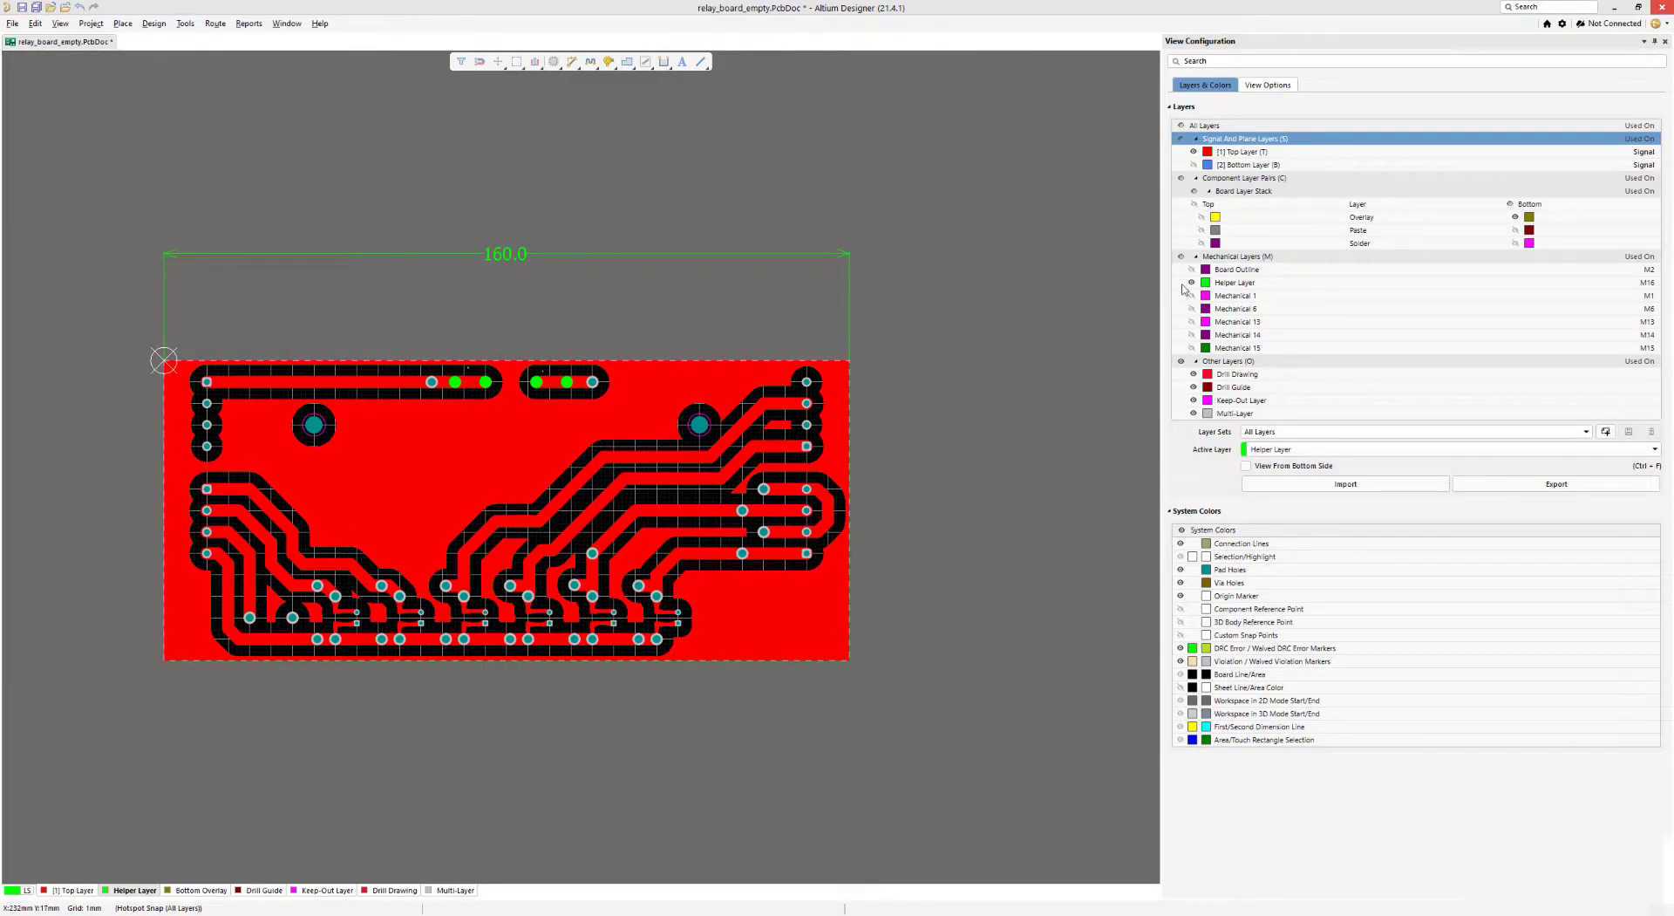
{"action": "right_click", "coordinate": [1259, 260]}
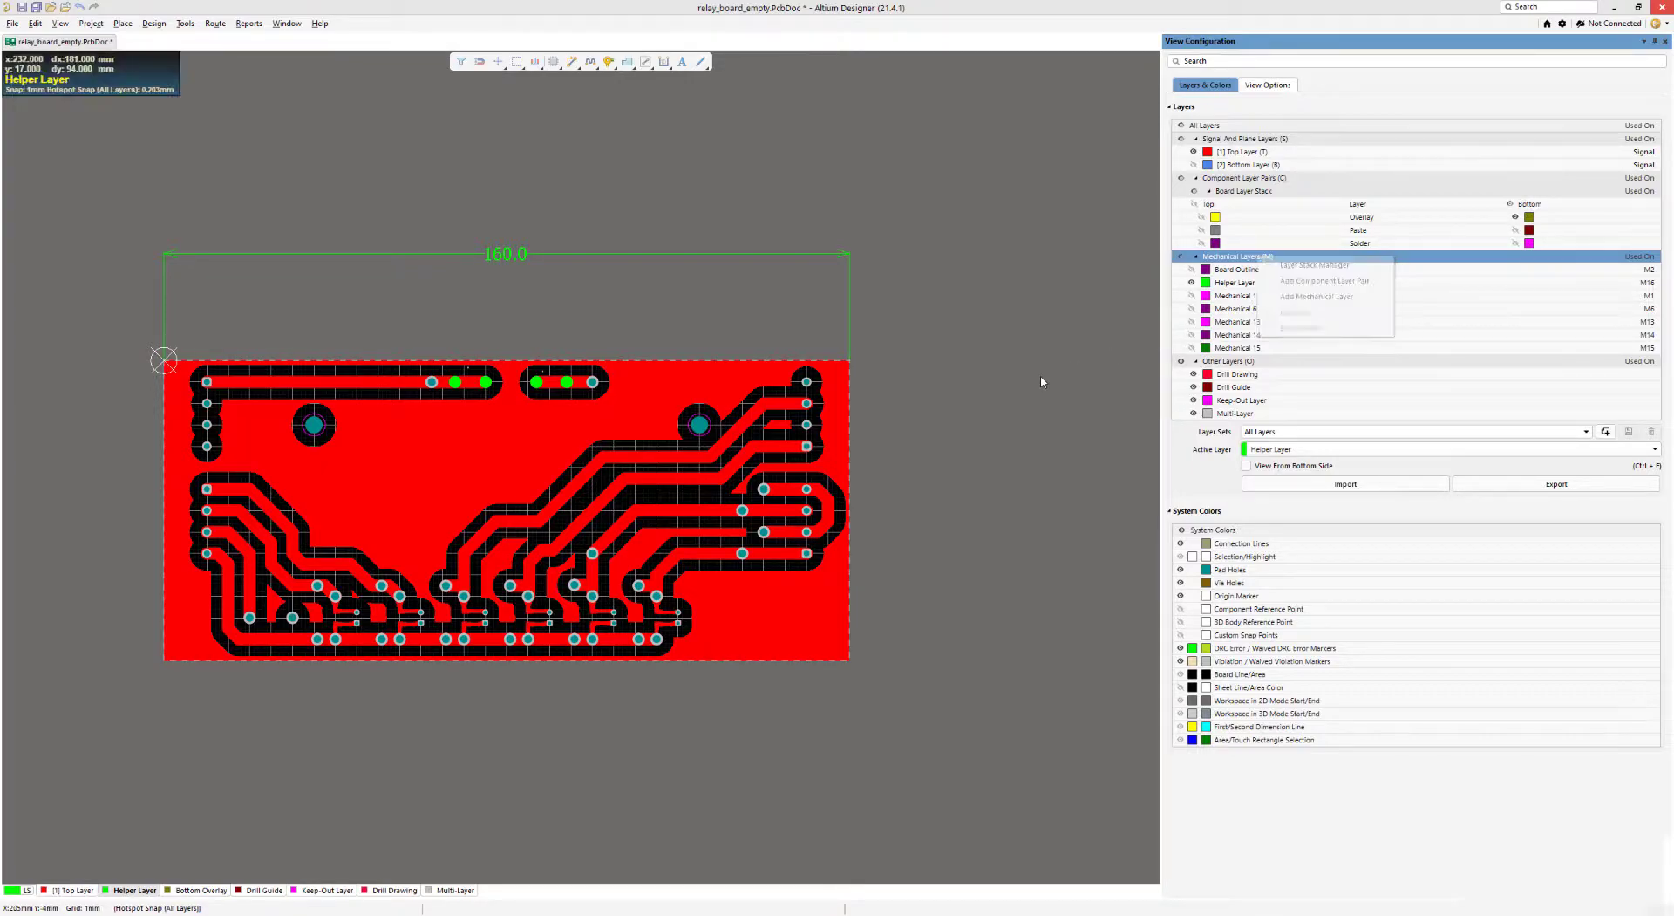
{"action": "key", "text": "Escape"}
{"action": "left_click", "coordinate": [1667, 41]}
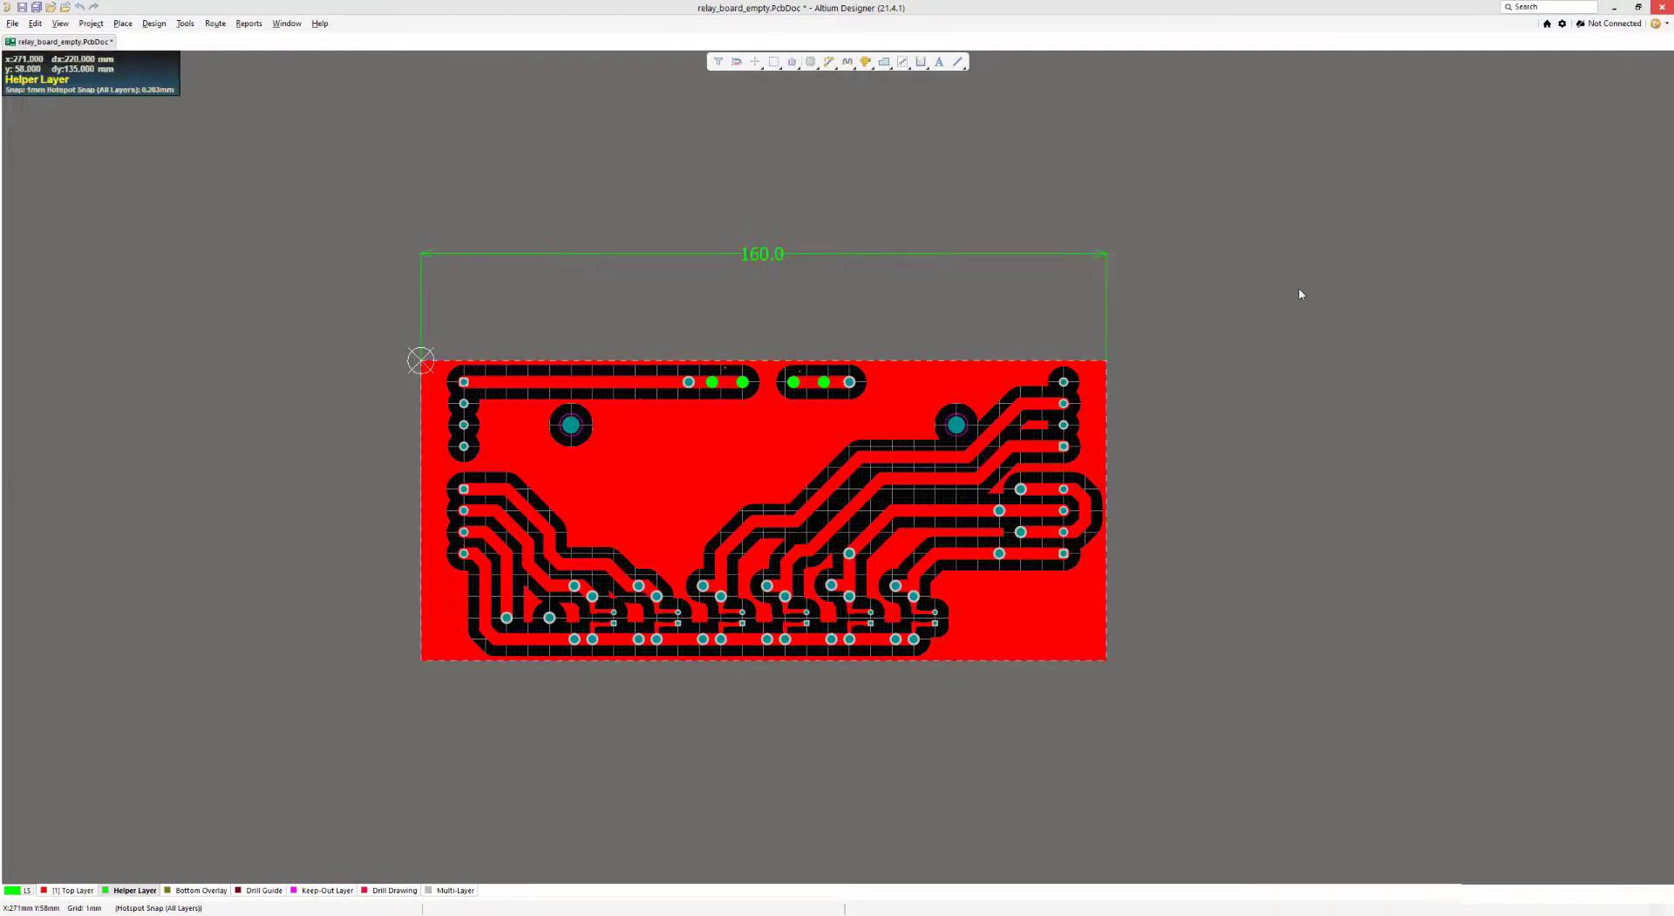
{"action": "scroll", "coordinate": [468, 433], "scroll_direction": "up", "scroll_amount": 6, "text": "ctrl"}
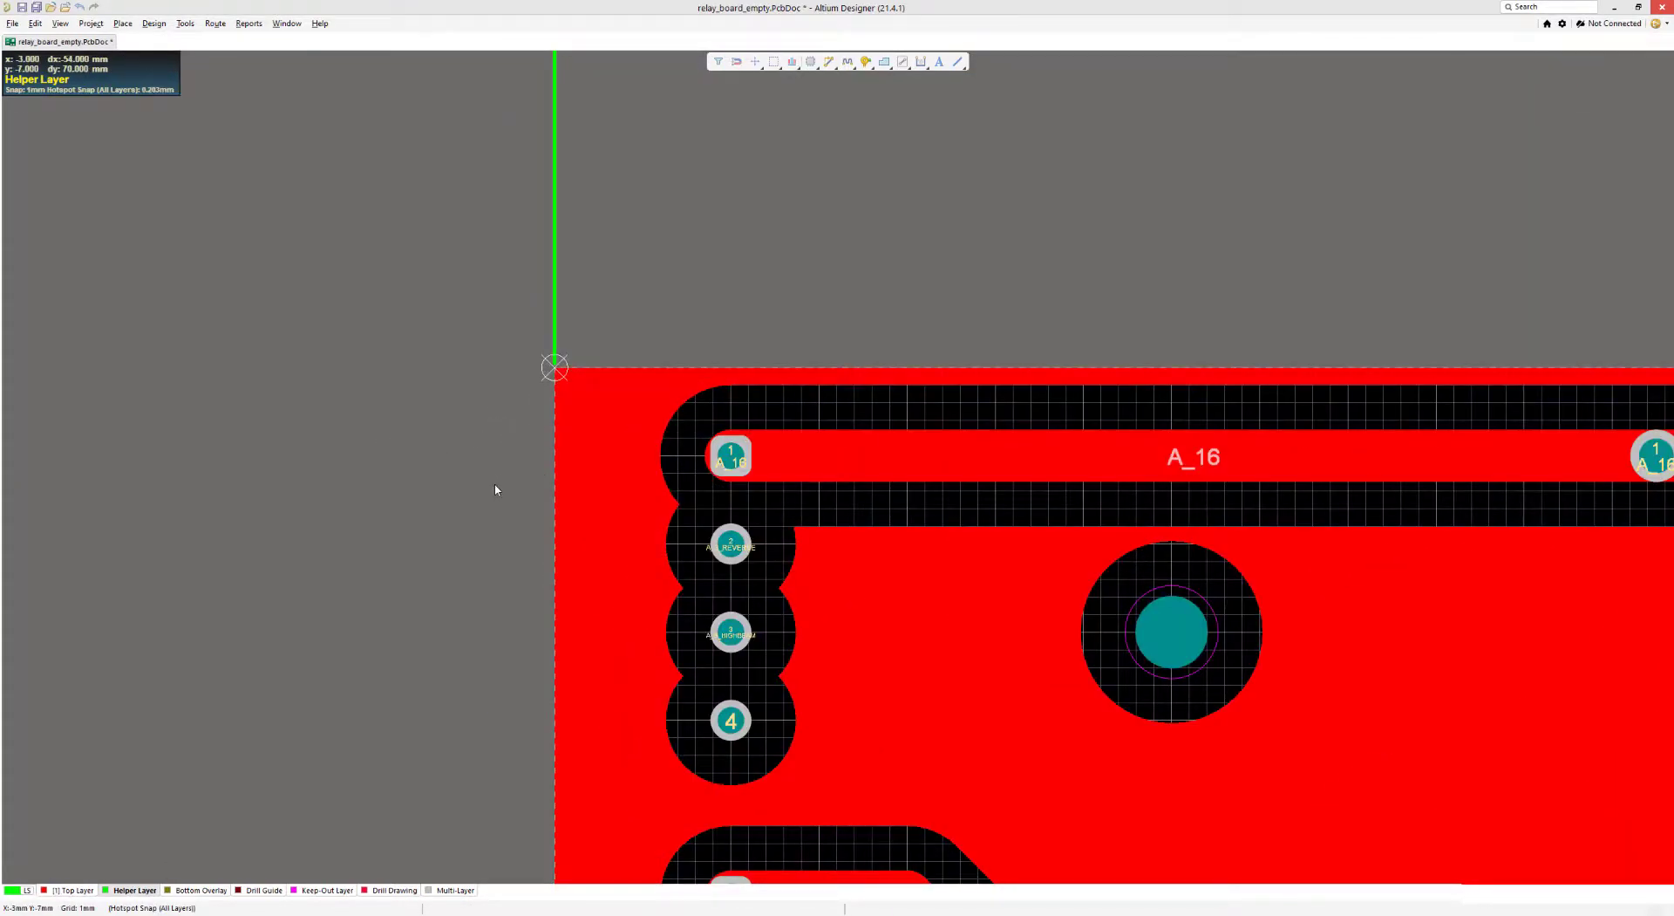
{"action": "right_click", "coordinate": [495, 490]}
{"action": "key", "text": "Escape"}
- Draw 5 mm Helper Layer lines from the board origin, one going right
{"action": "key", "text": "p"}
{"action": "key", "text": "l"}
{"action": "left_click", "coordinate": [555, 367]}
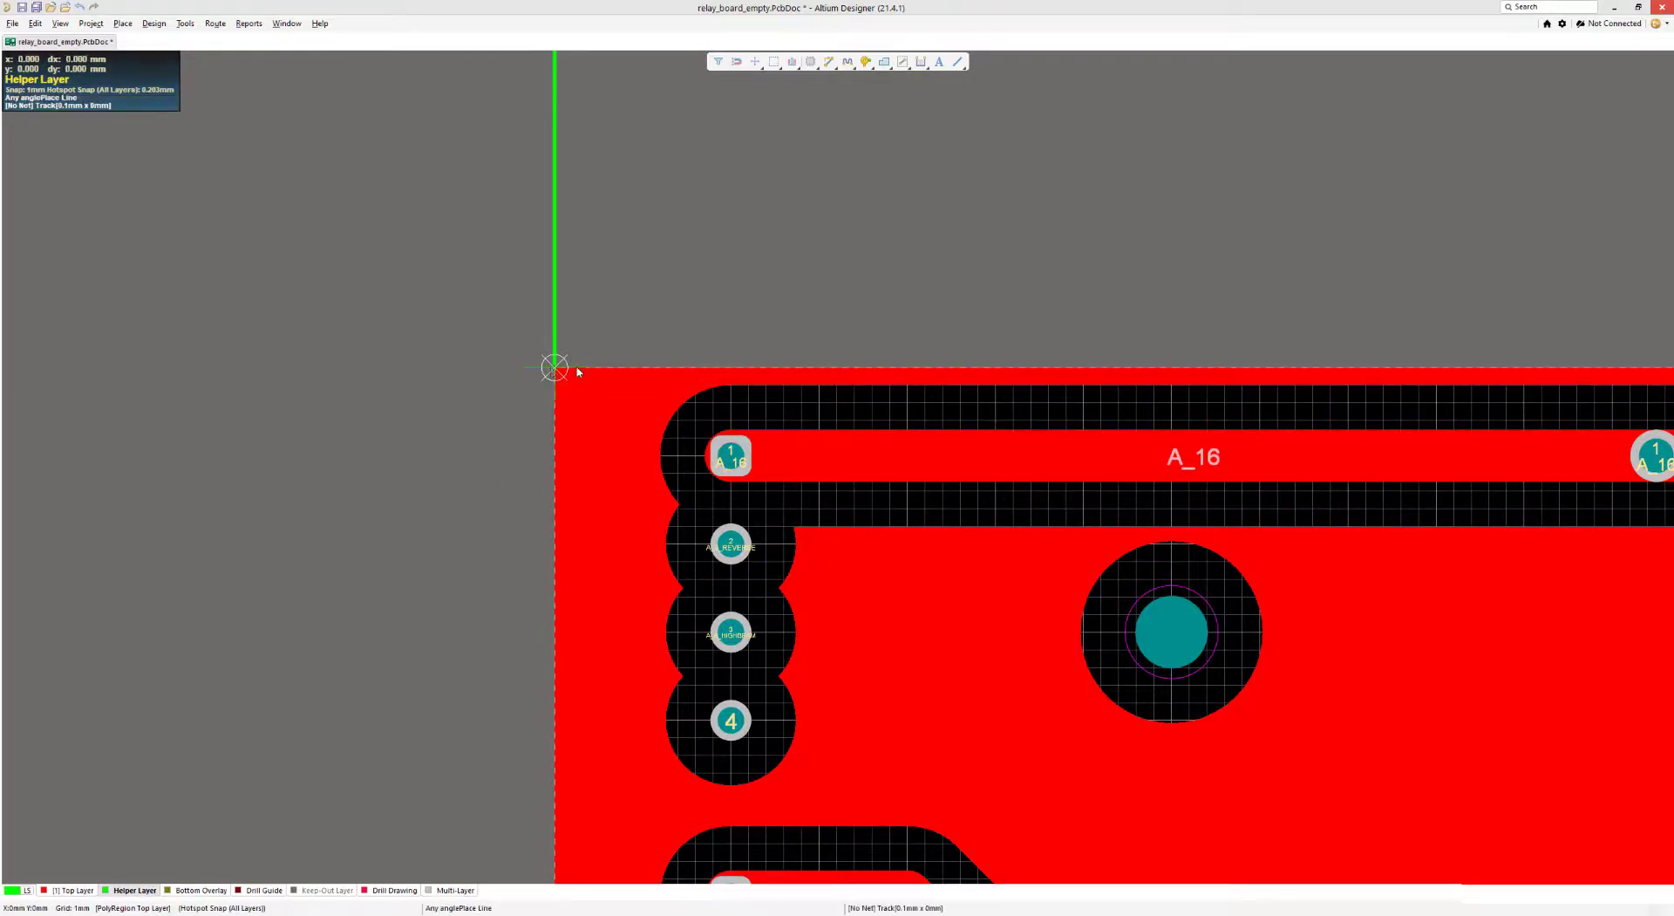
{"action": "left_click", "coordinate": [642, 367]}
{"action": "left_click", "coordinate": [555, 368]}
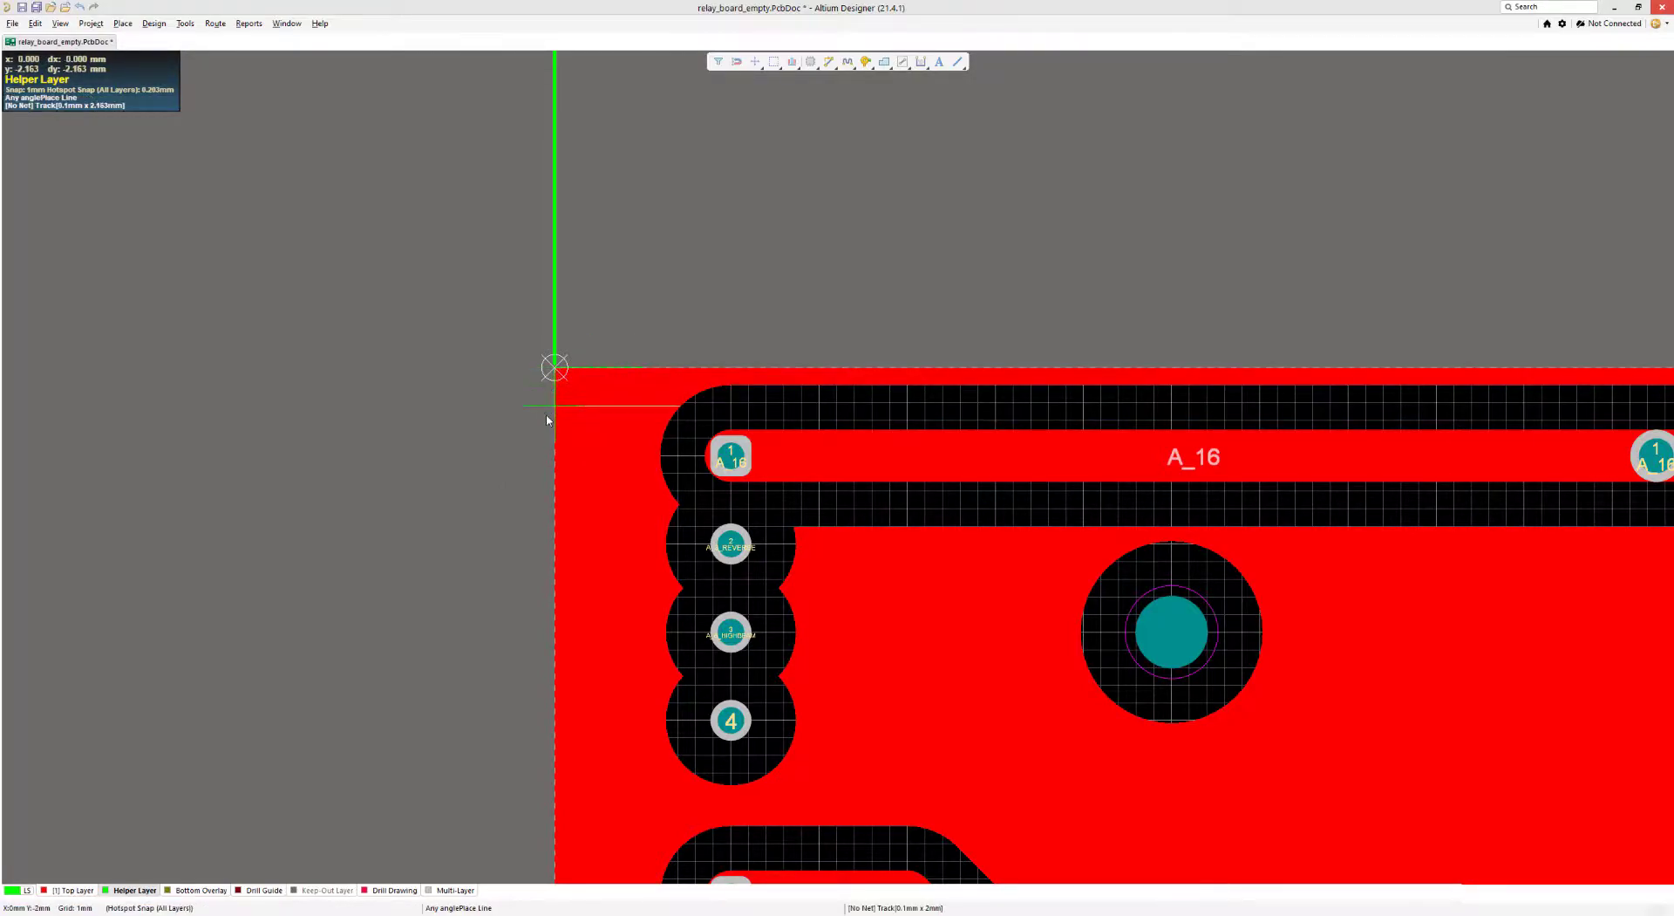
{"action": "key", "text": "Escape"}
{"action": "key", "text": "Escape"}
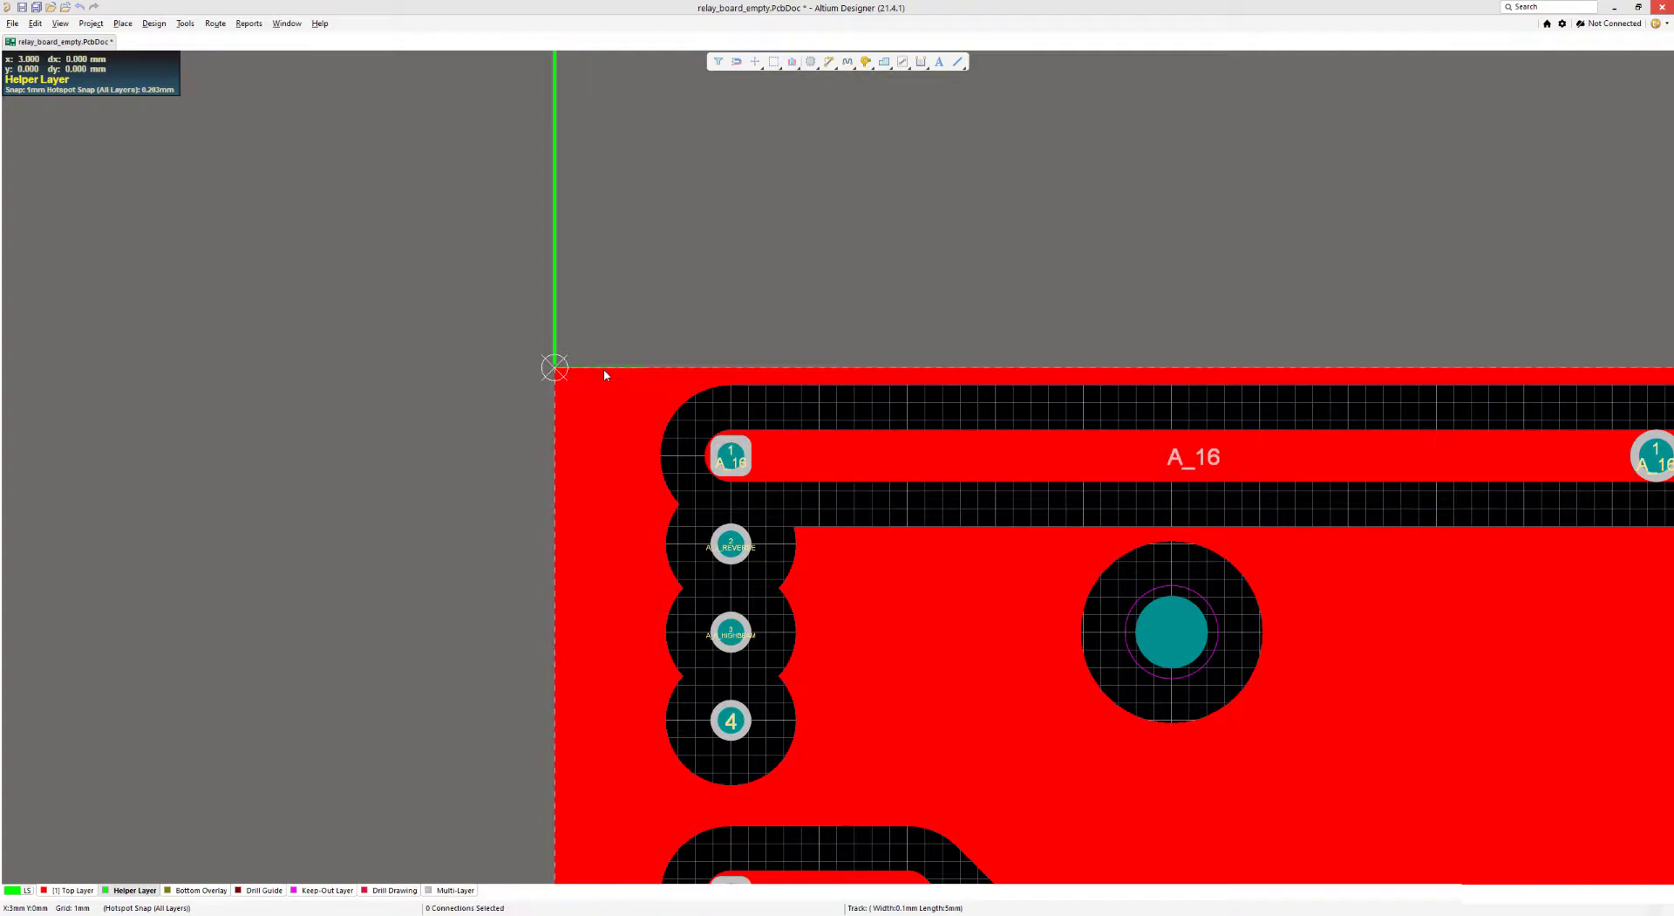
- Select both 5 mm corner tracks, copying the horizontal one with the origin as reference
{"action": "left_click", "coordinate": [608, 370]}
{"action": "key", "text": "ctrl+c"}
{"action": "left_click", "coordinate": [554, 369]}
{"action": "left_click", "coordinate": [558, 434], "text": "shift"}
{"action": "scroll", "coordinate": [541, 445], "scroll_direction": "down", "scroll_amount": 2, "text": "ctrl"}
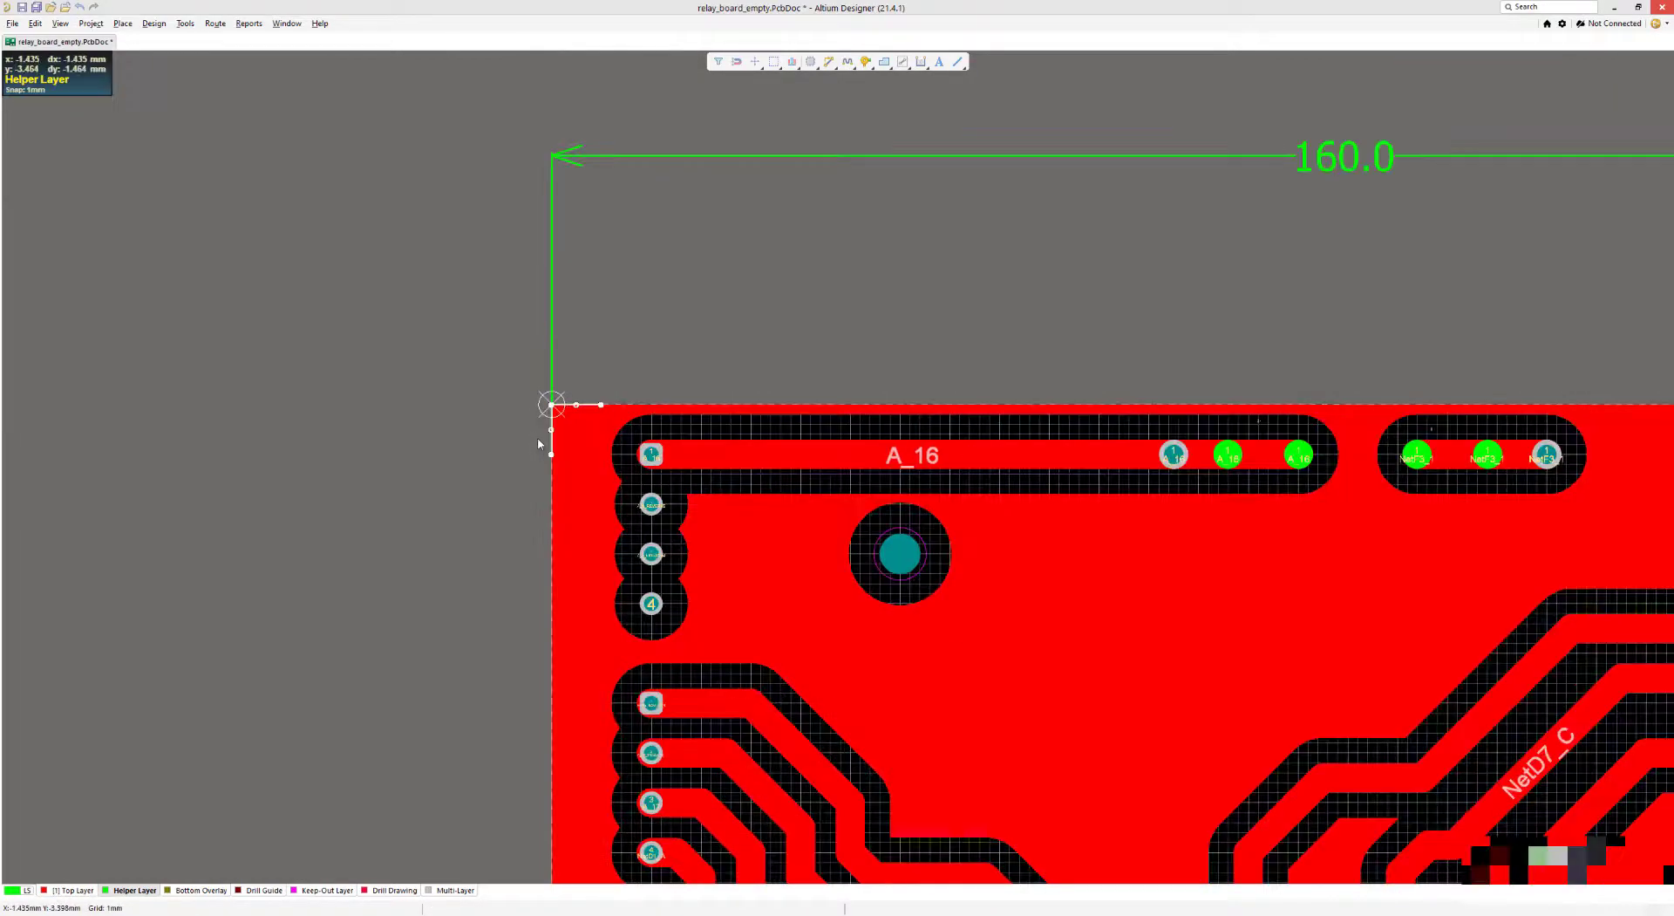
{"action": "scroll", "coordinate": [539, 443], "scroll_direction": "down", "scroll_amount": 3, "text": "ctrl"}
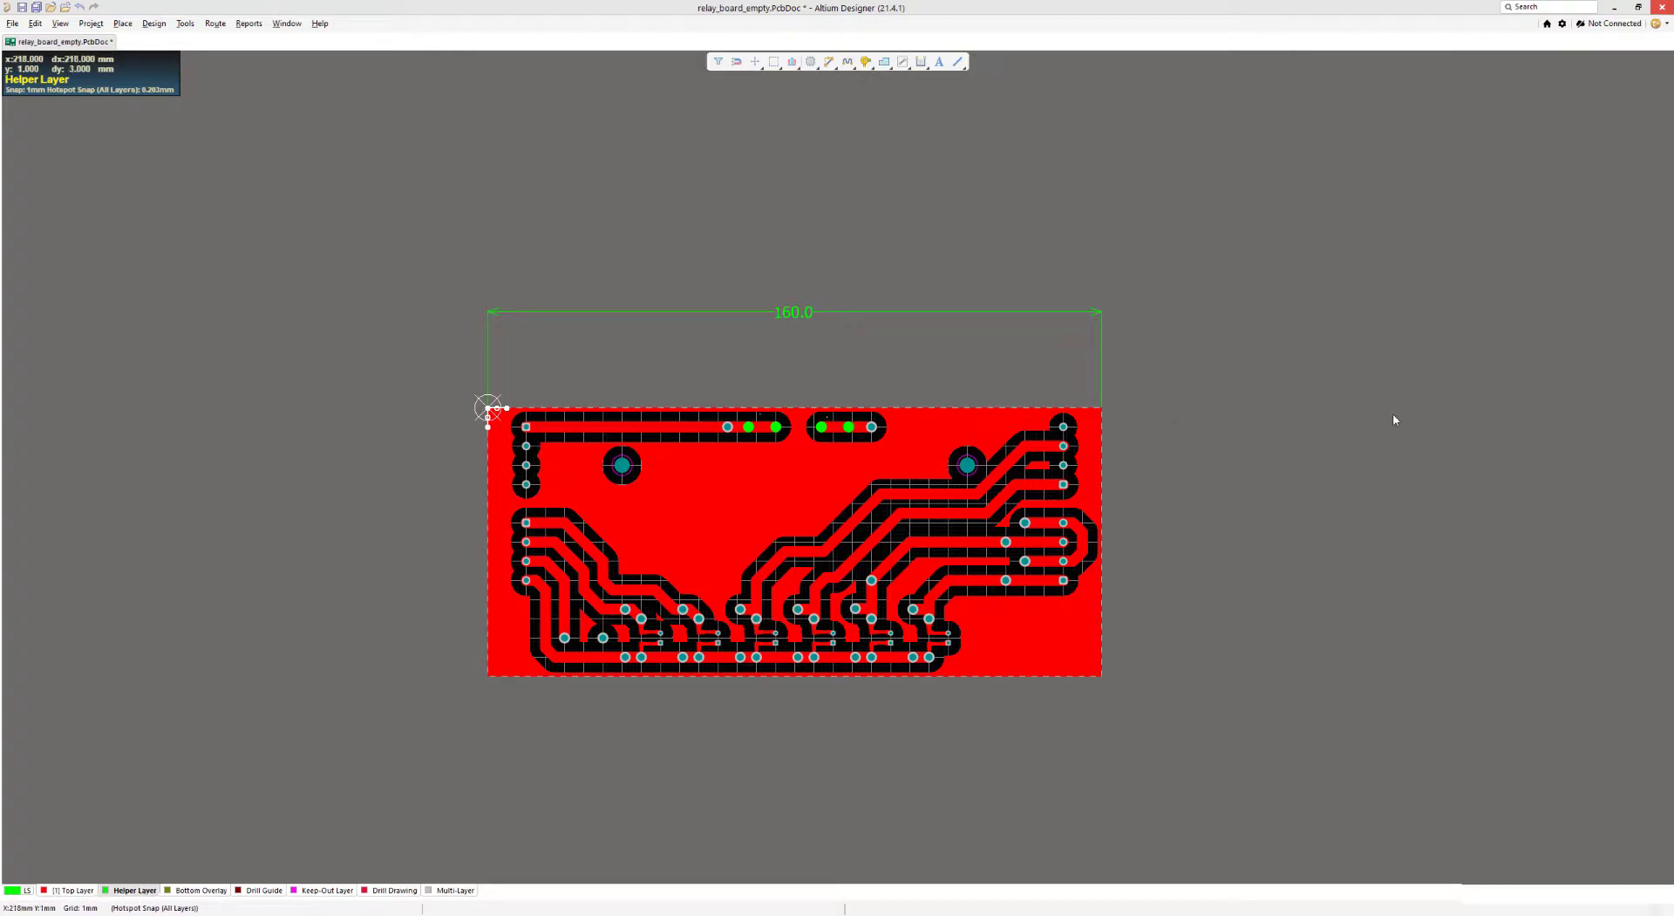
- Move the selected corner mark by an X offset of 180 mm, then deselect it
{"action": "right_click", "coordinate": [990, 504]}
{"action": "key", "text": "Down"}
{"action": "key", "text": "Down"}
{"action": "key", "text": "Down"}
{"action": "key", "text": "Down"}
{"action": "key", "text": "Down"}
{"action": "key", "text": "Down"}
{"action": "key", "text": "Down"}
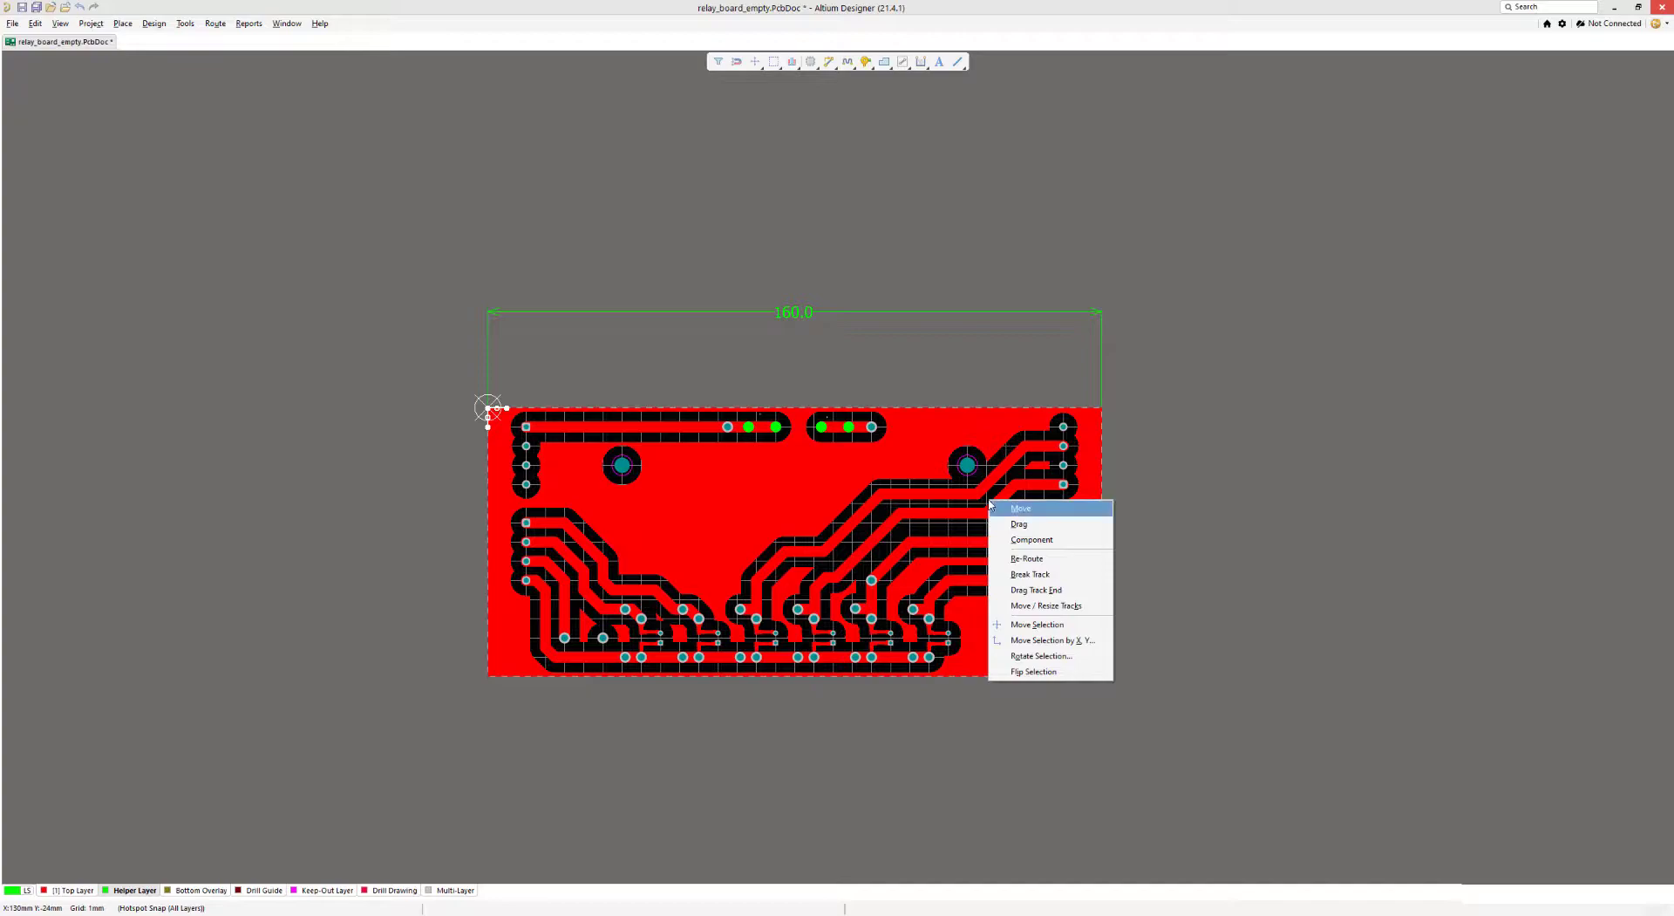
{"action": "key", "text": "Down"}
{"action": "key", "text": "Down"}
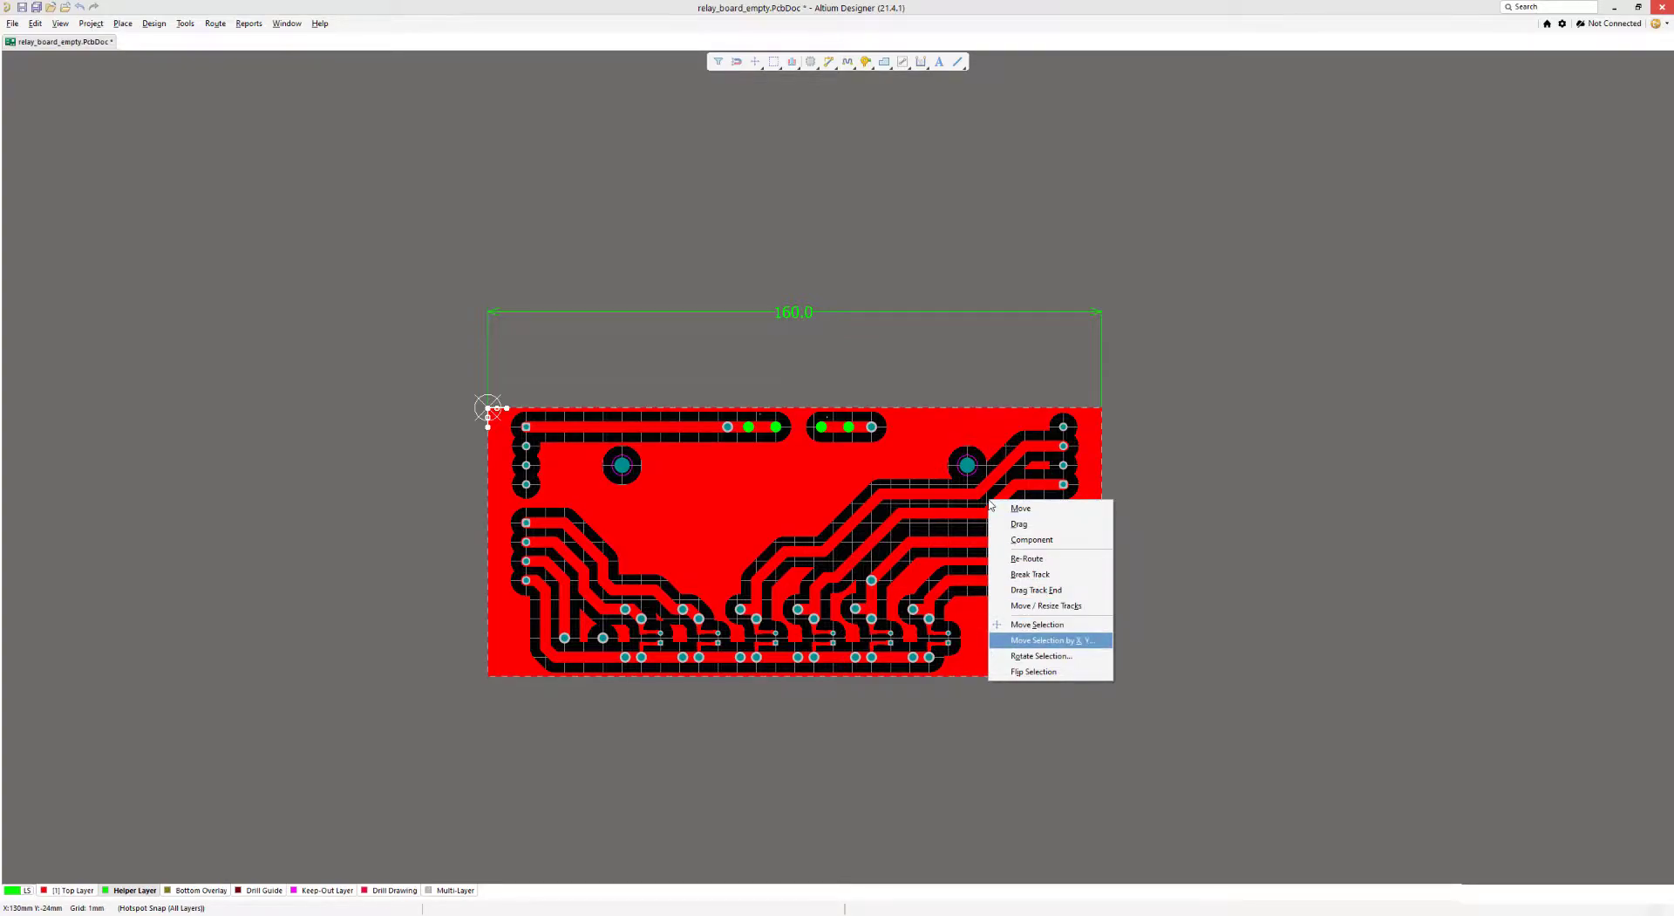
{"action": "key", "text": "Return"}
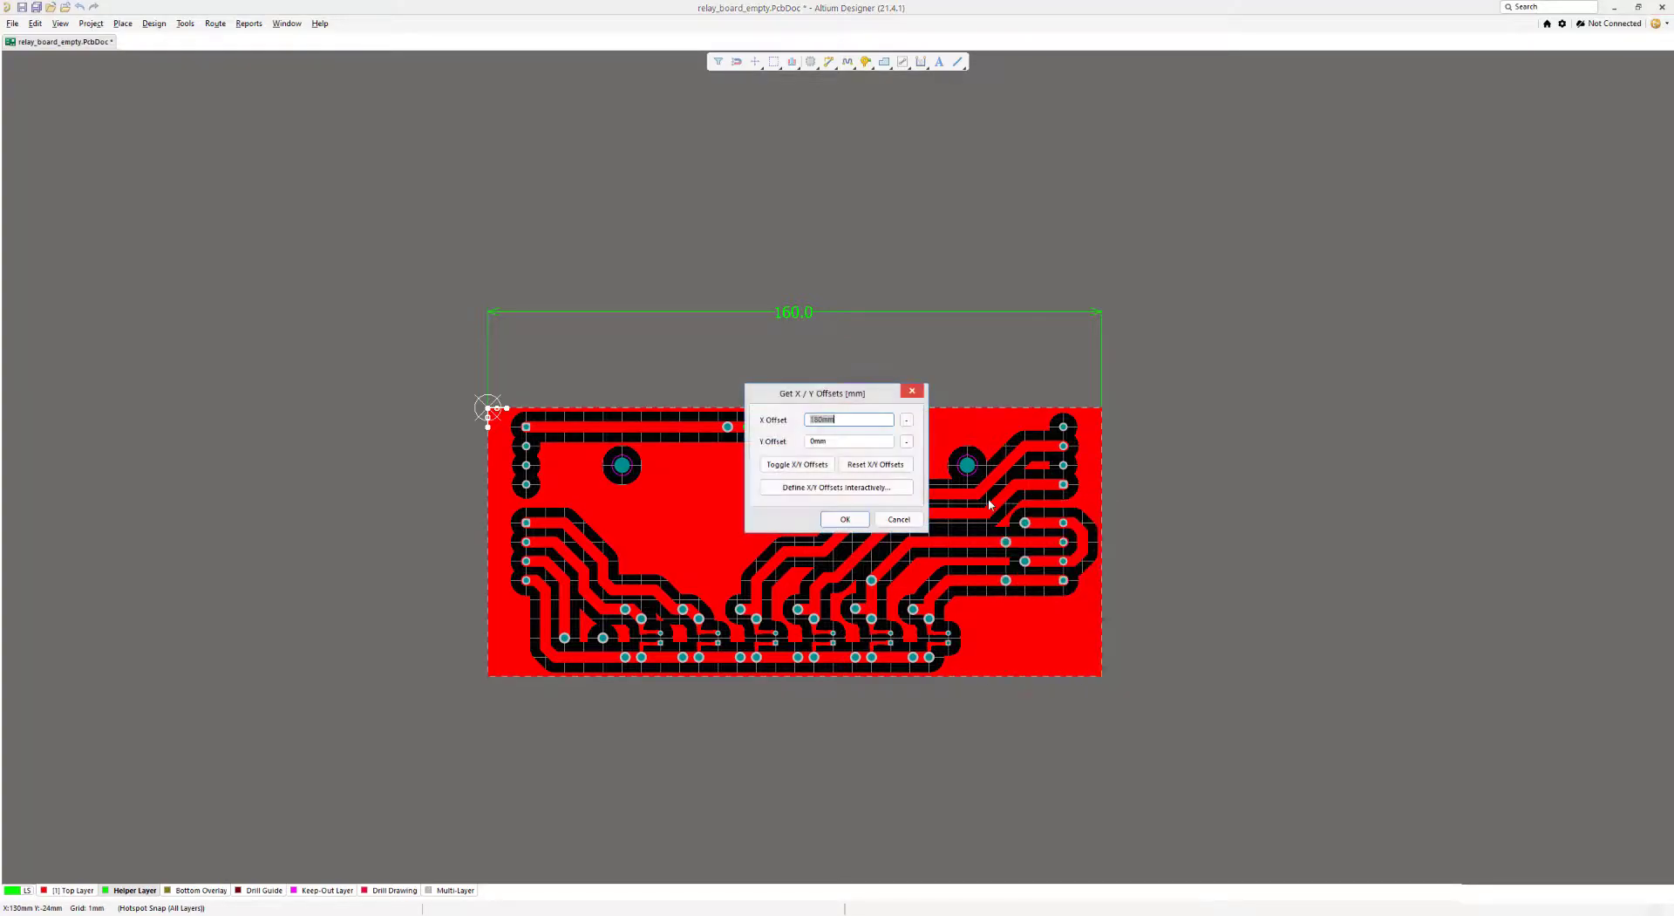
{"action": "left_click", "coordinate": [847, 521]}
{"action": "left_click", "coordinate": [1221, 454]}
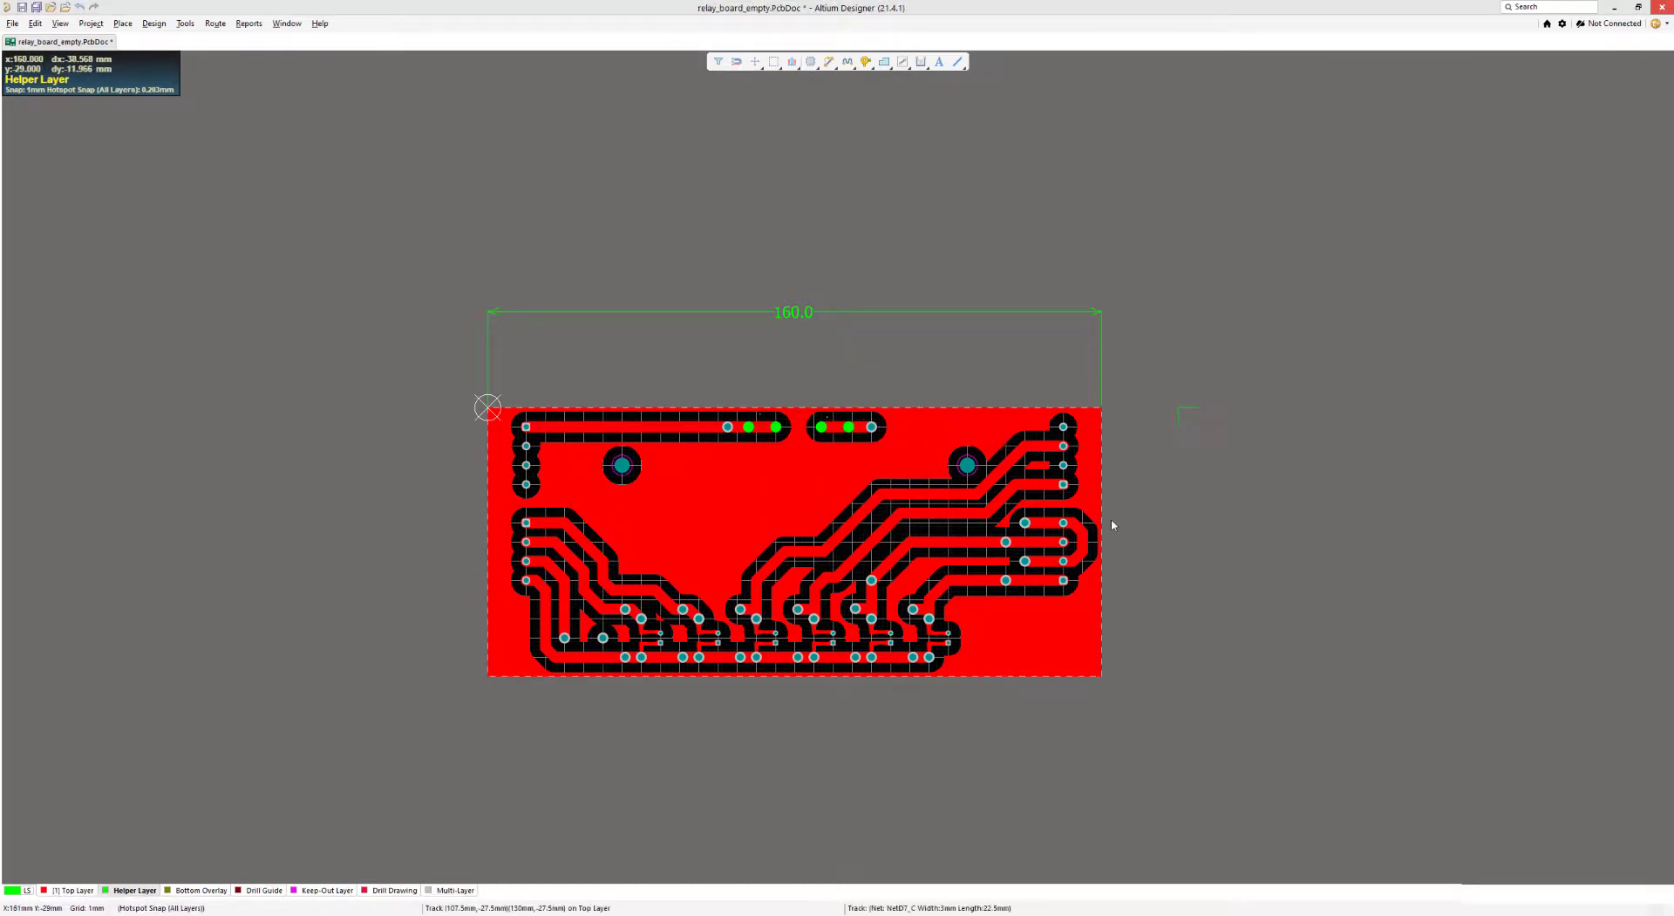
{"action": "right_click_drag", "start_coordinate": [1110, 523], "coordinate": [885, 479]}
{"action": "left_click", "coordinate": [506, 484]}
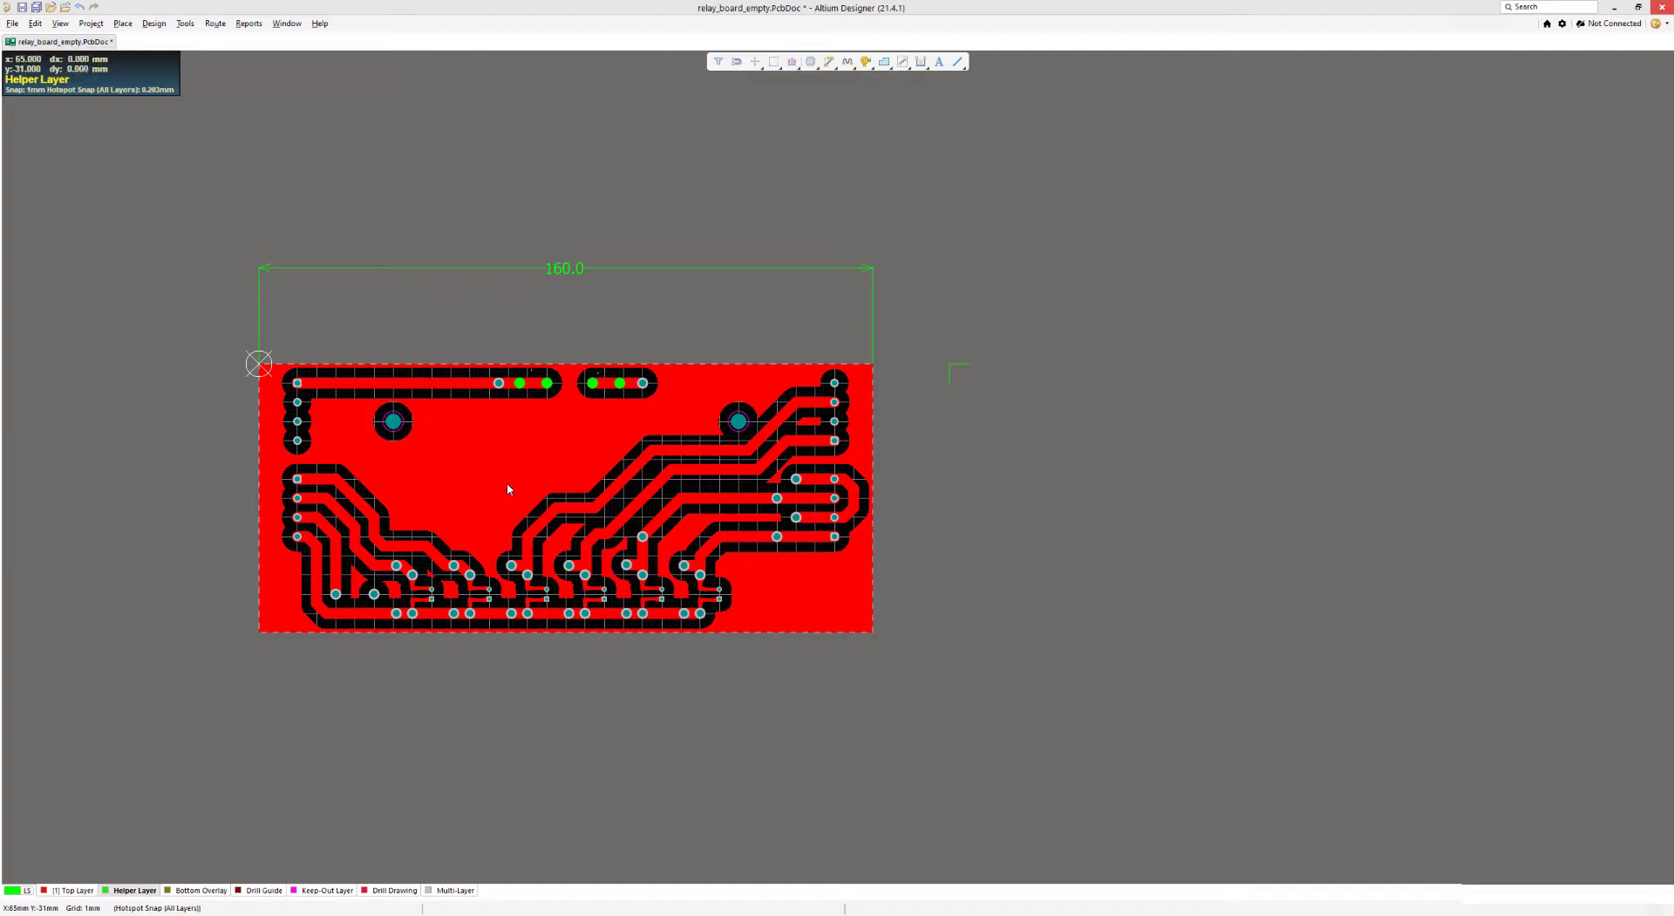
- On Top Layer, select the thieving pour and copy it referenced to the board's top-left corner
{"action": "left_click", "coordinate": [74, 890]}
{"action": "left_click", "coordinate": [445, 577]}
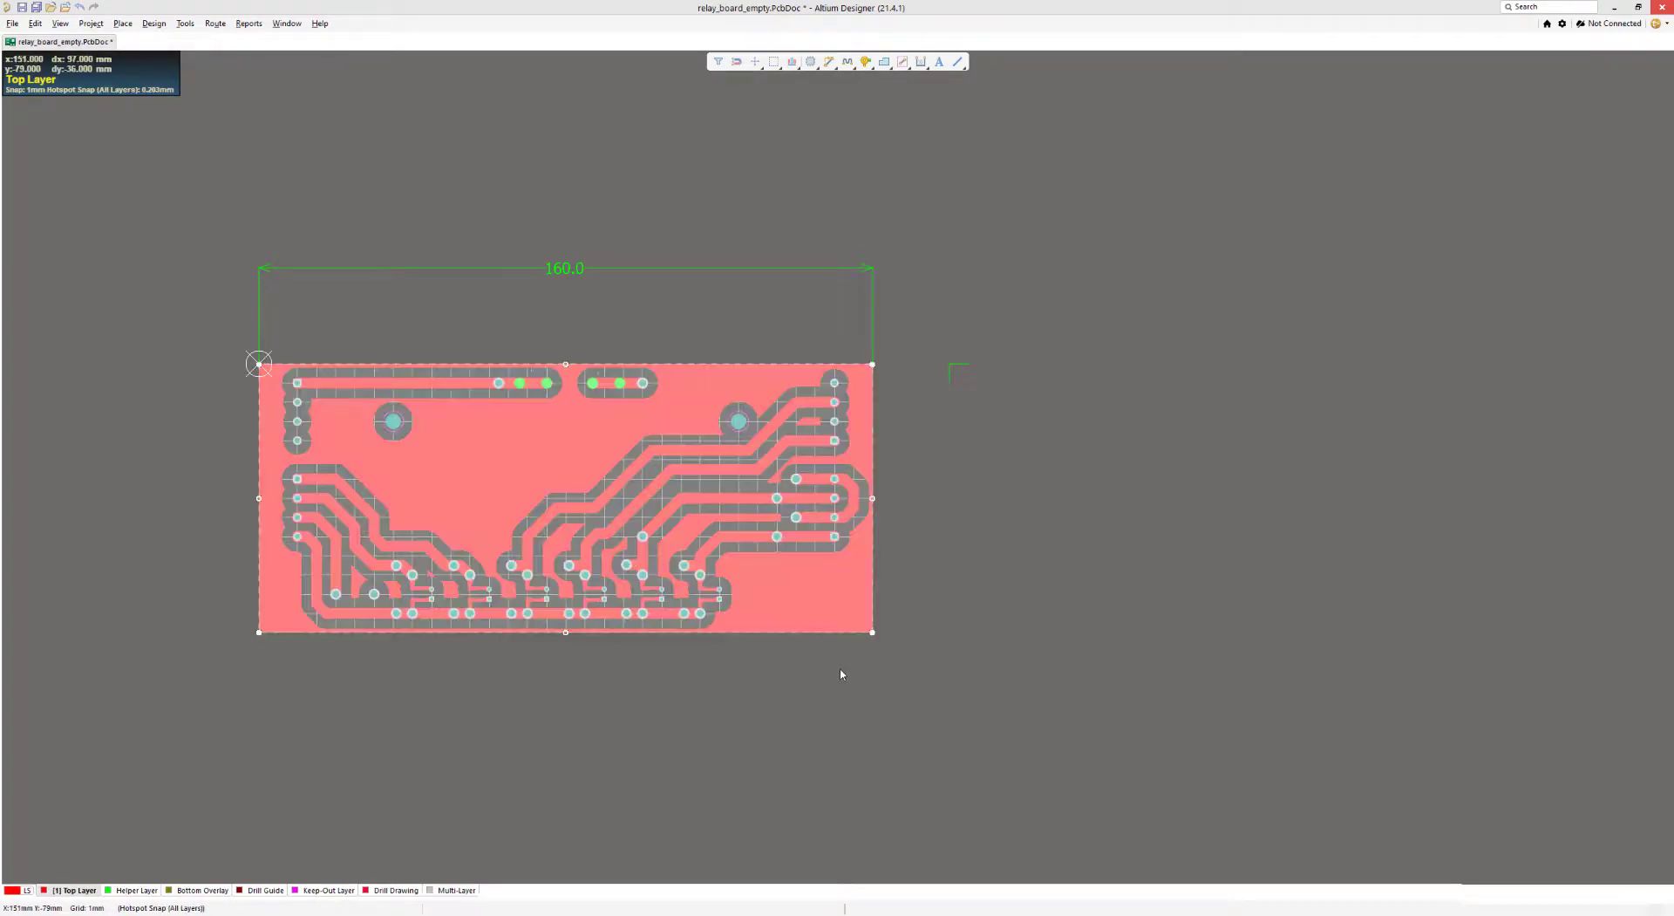
{"action": "key", "text": "F11"}
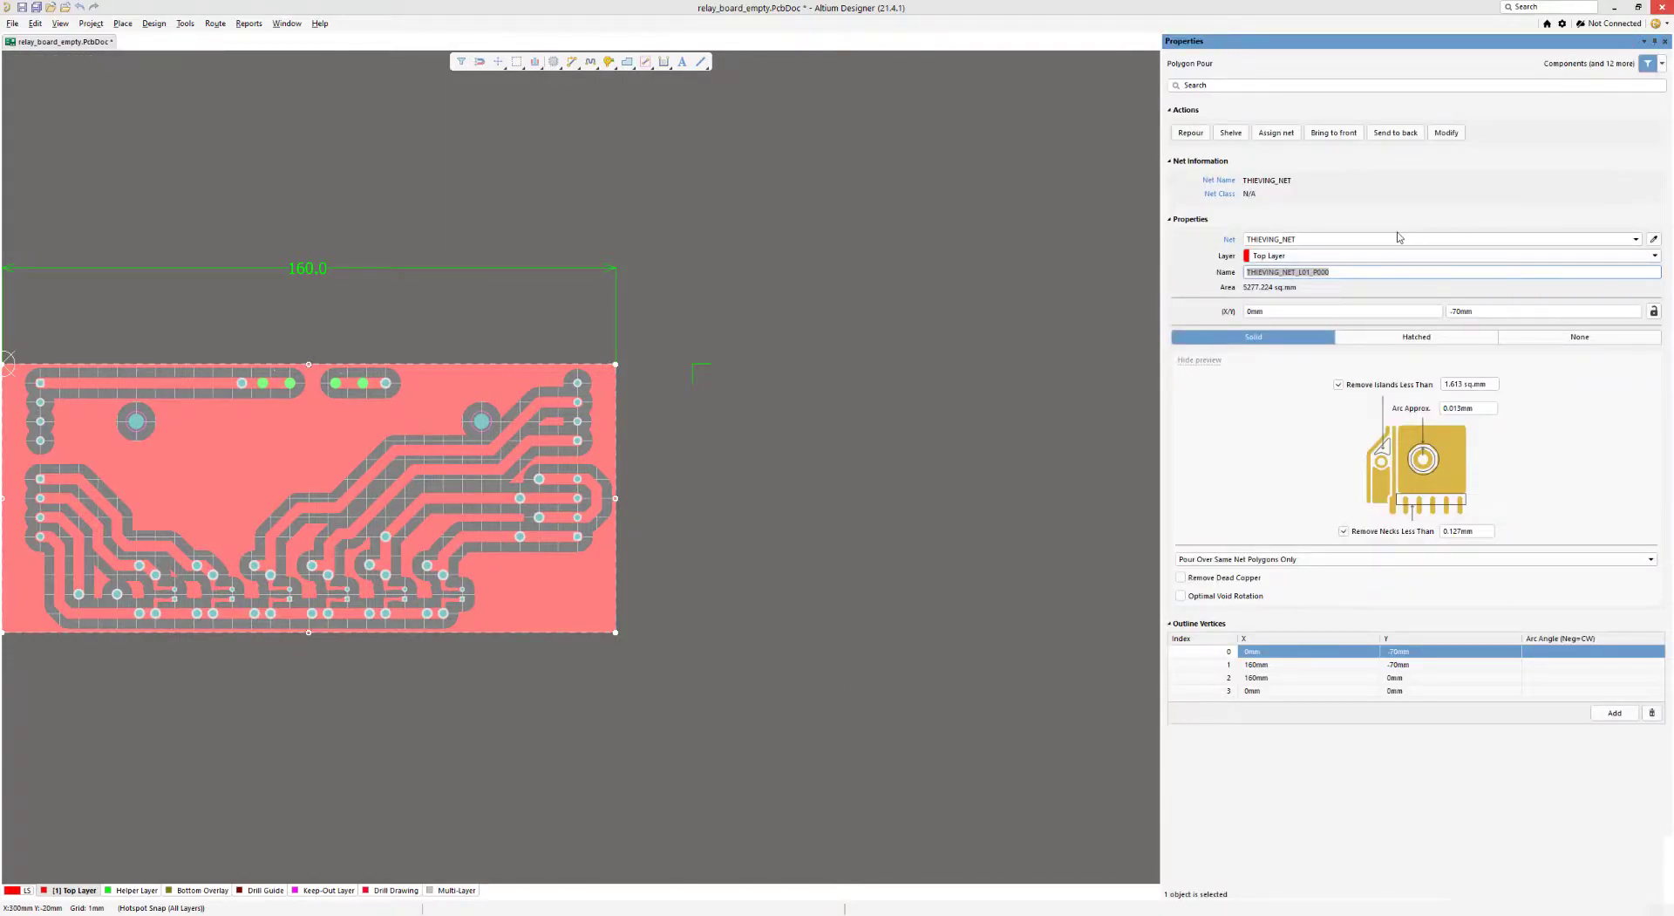
{"action": "left_click", "coordinate": [1665, 41]}
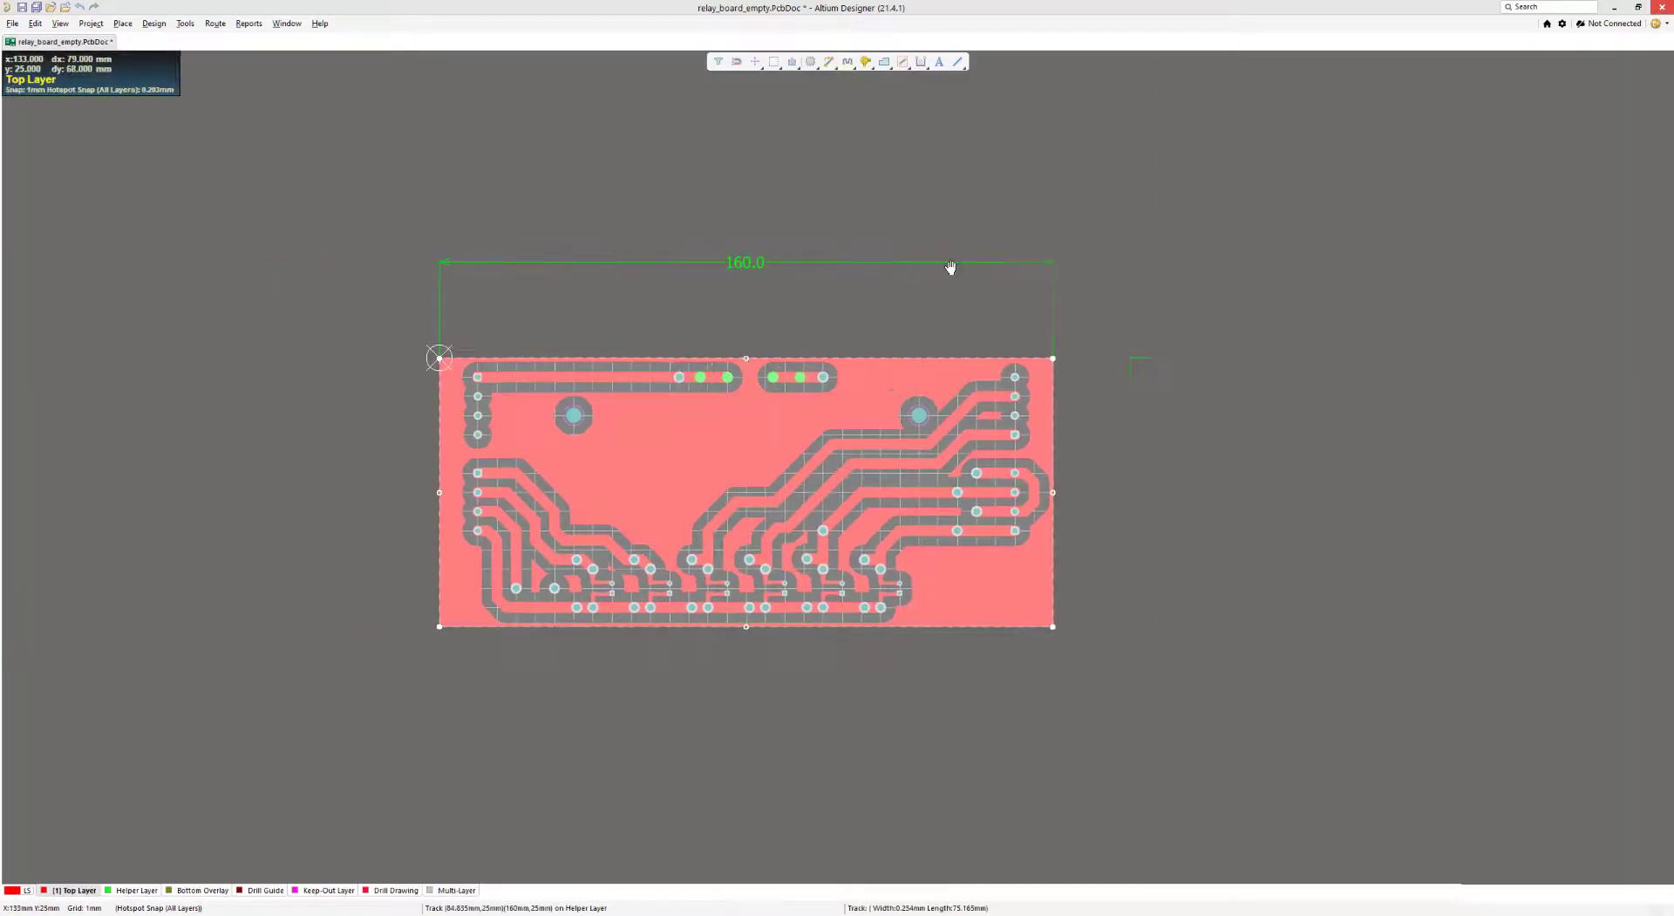
{"action": "key", "text": "ctrl+c"}
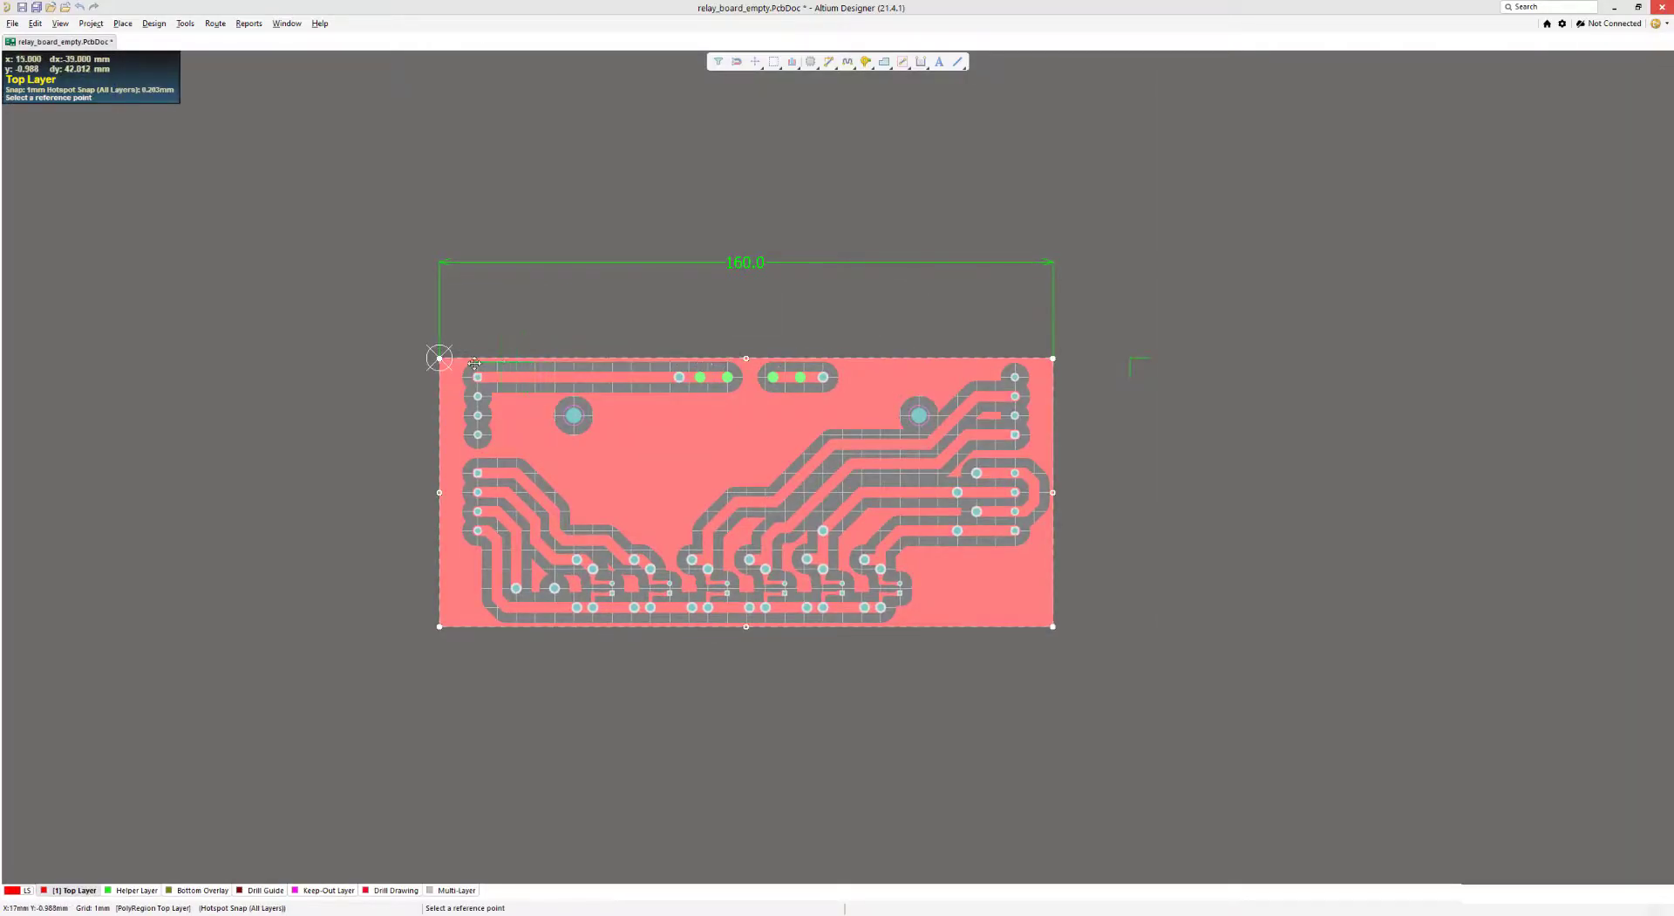
{"action": "left_click", "coordinate": [439, 358]}
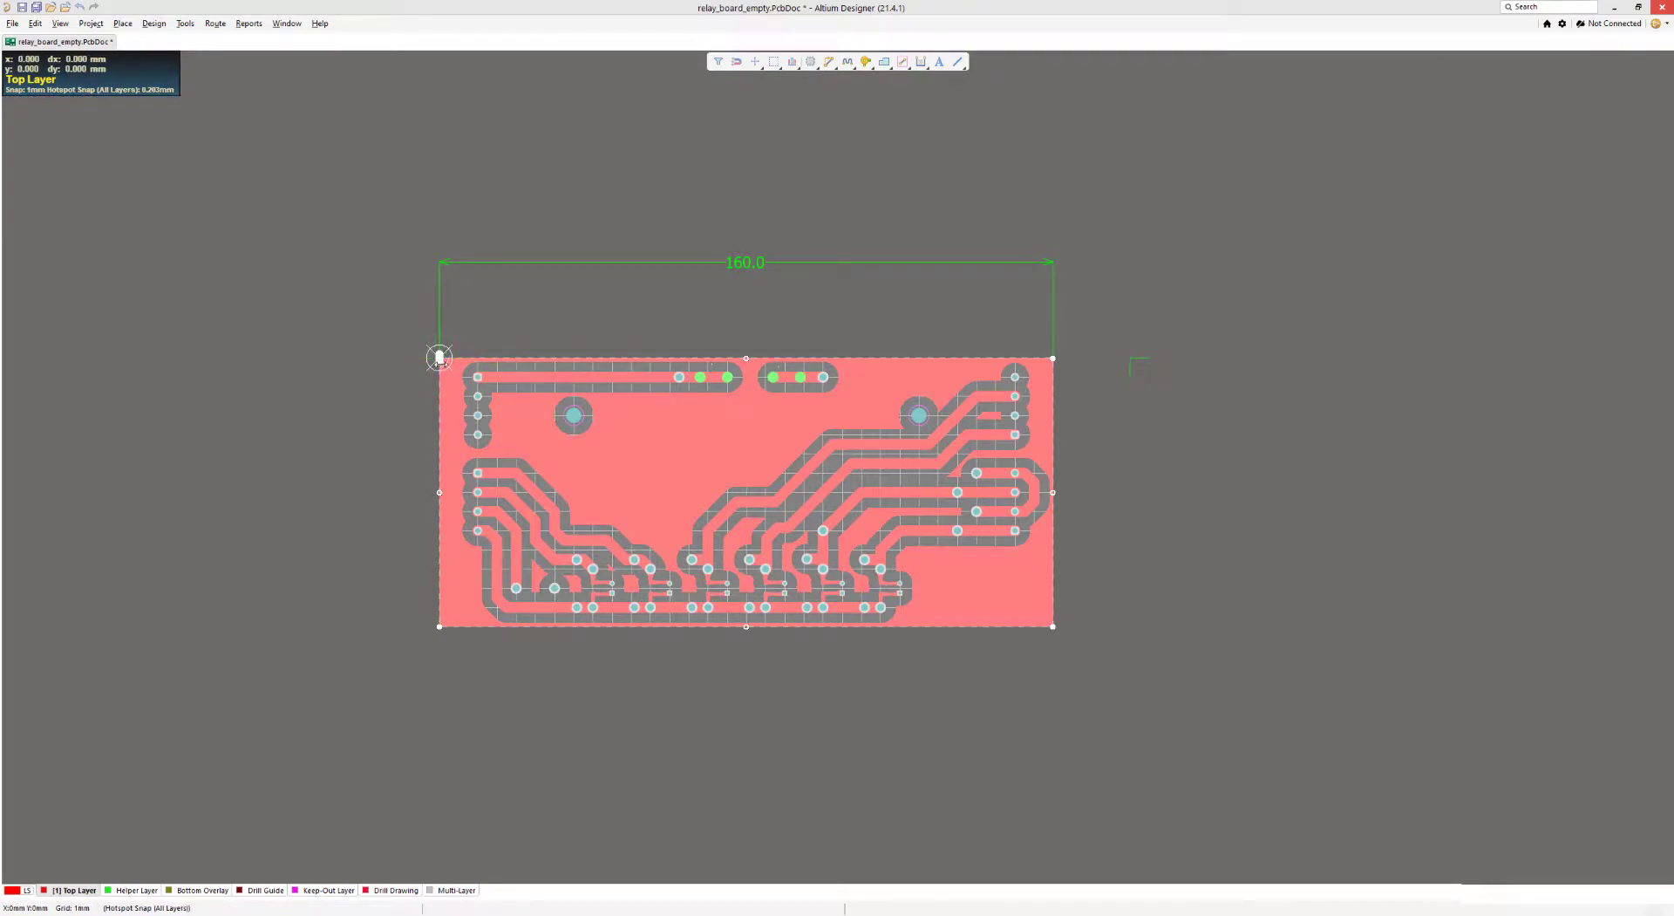
{"action": "left_click", "coordinate": [280, 288]}
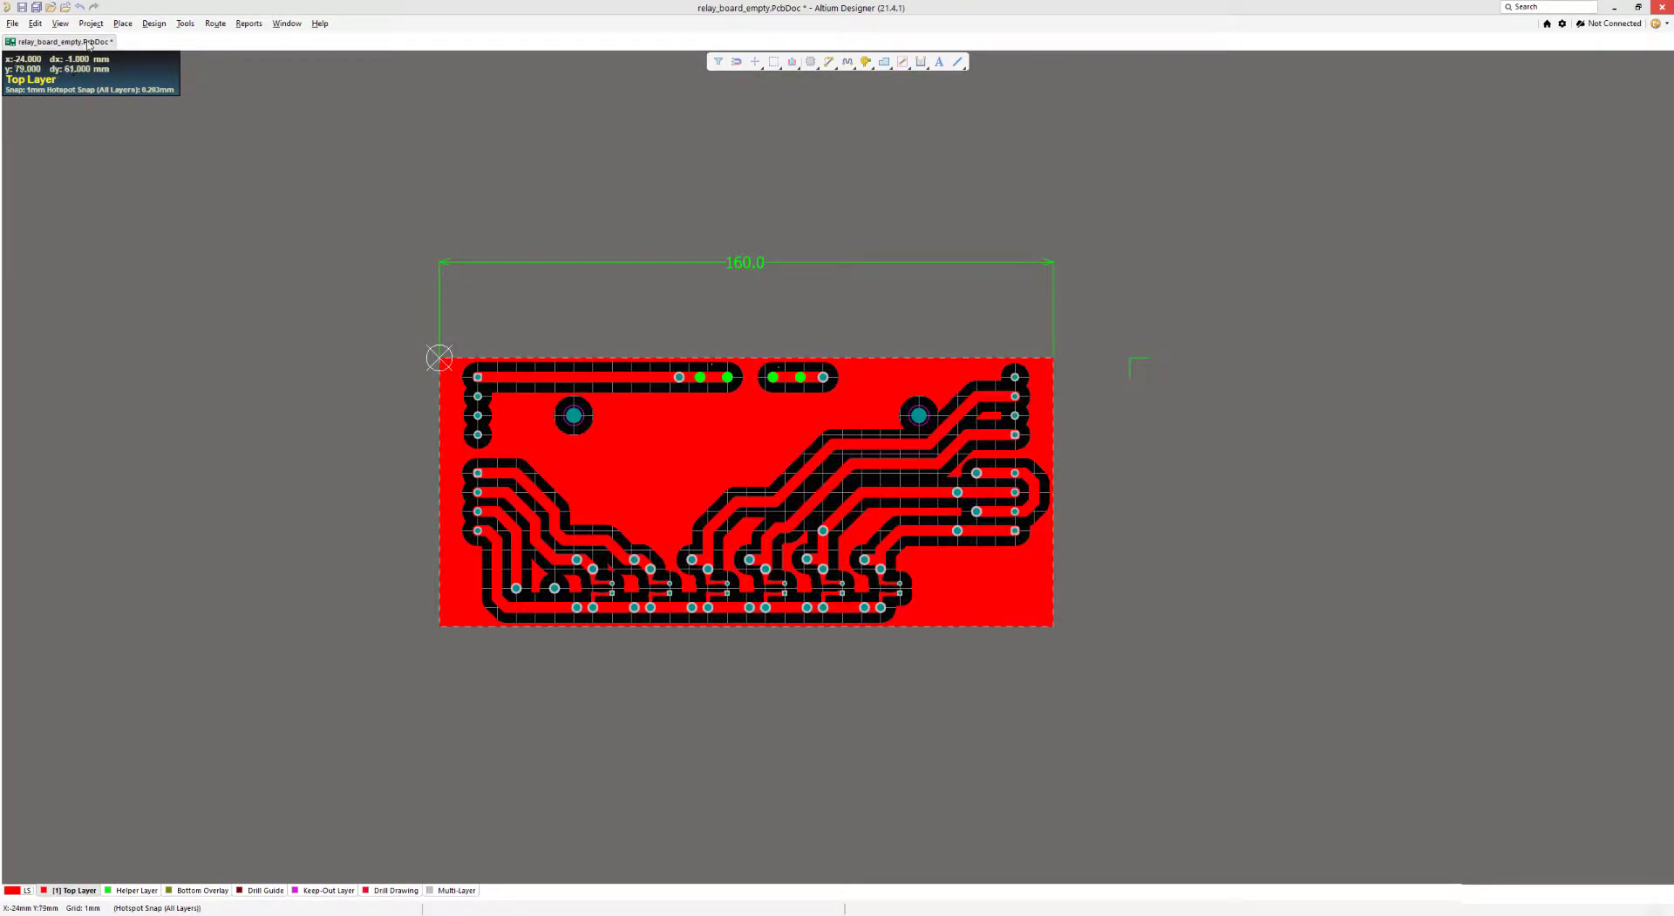
- Paste the pour with Keep net name to the right of the board, then delete the original pour
{"action": "left_click", "coordinate": [36, 24]}
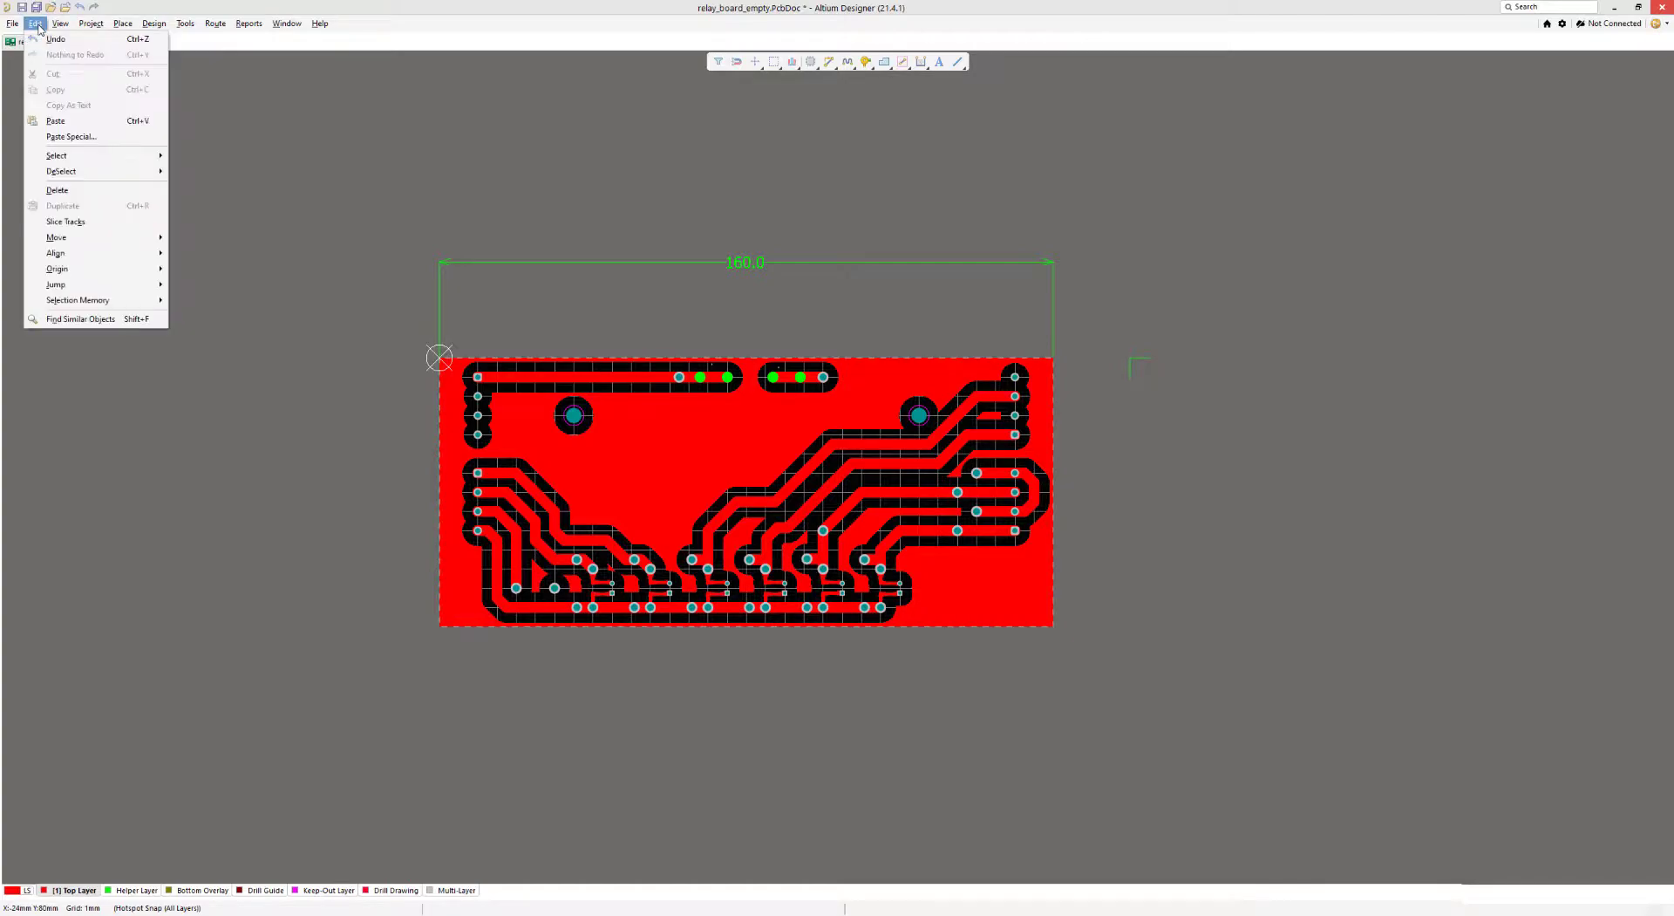
{"action": "left_click", "coordinate": [72, 136]}
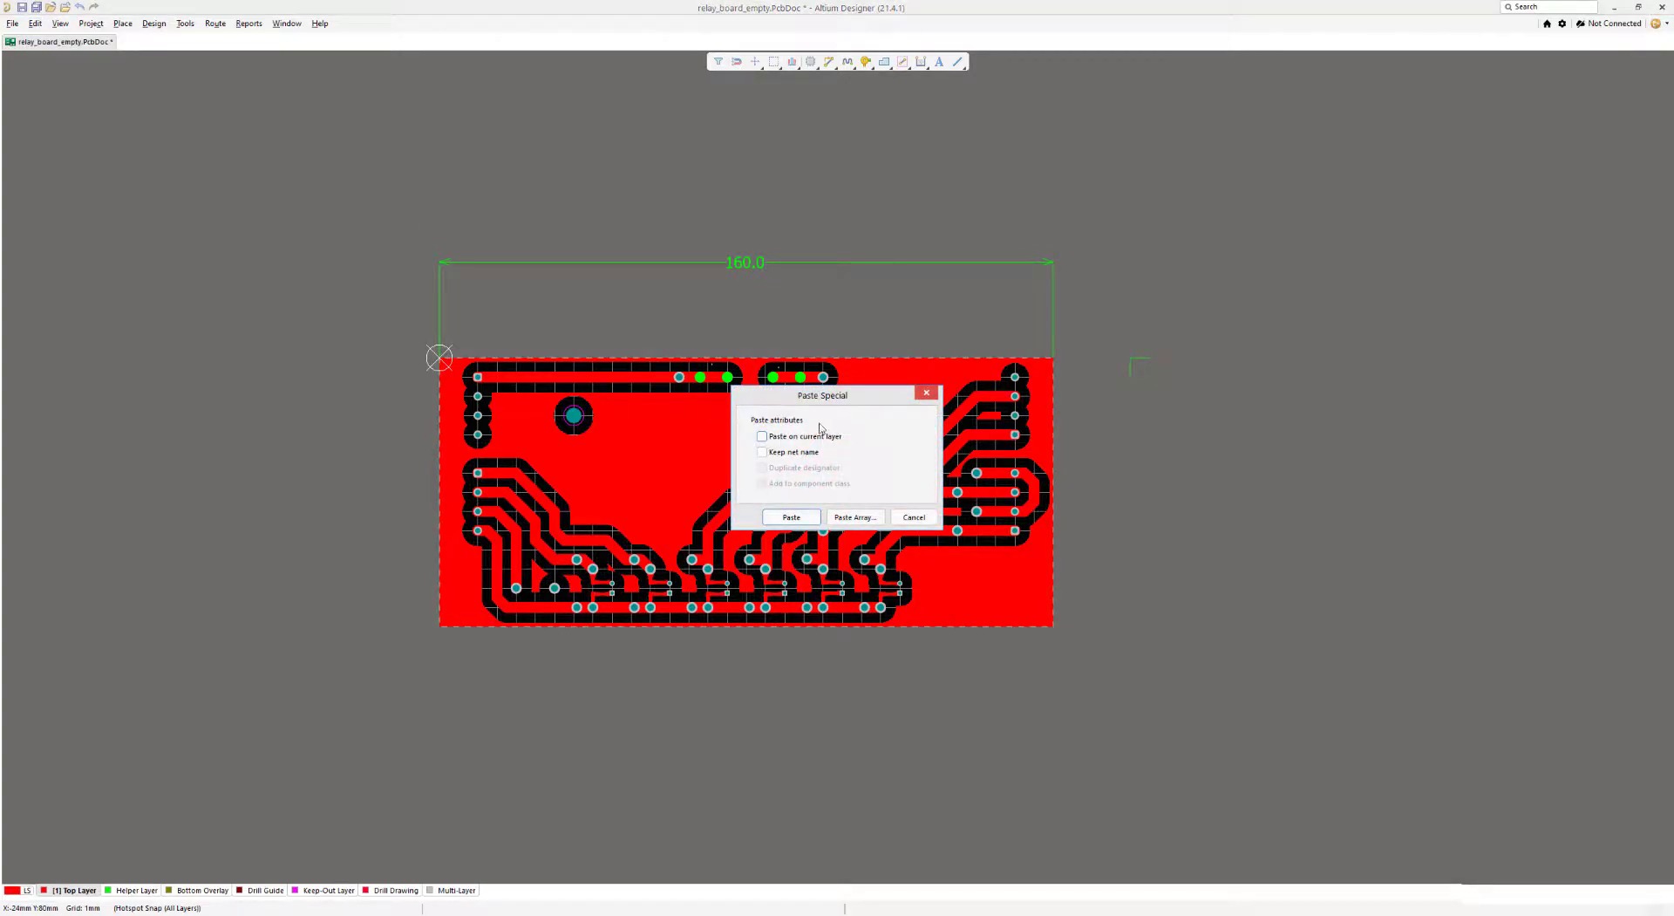
{"action": "left_click", "coordinate": [778, 453]}
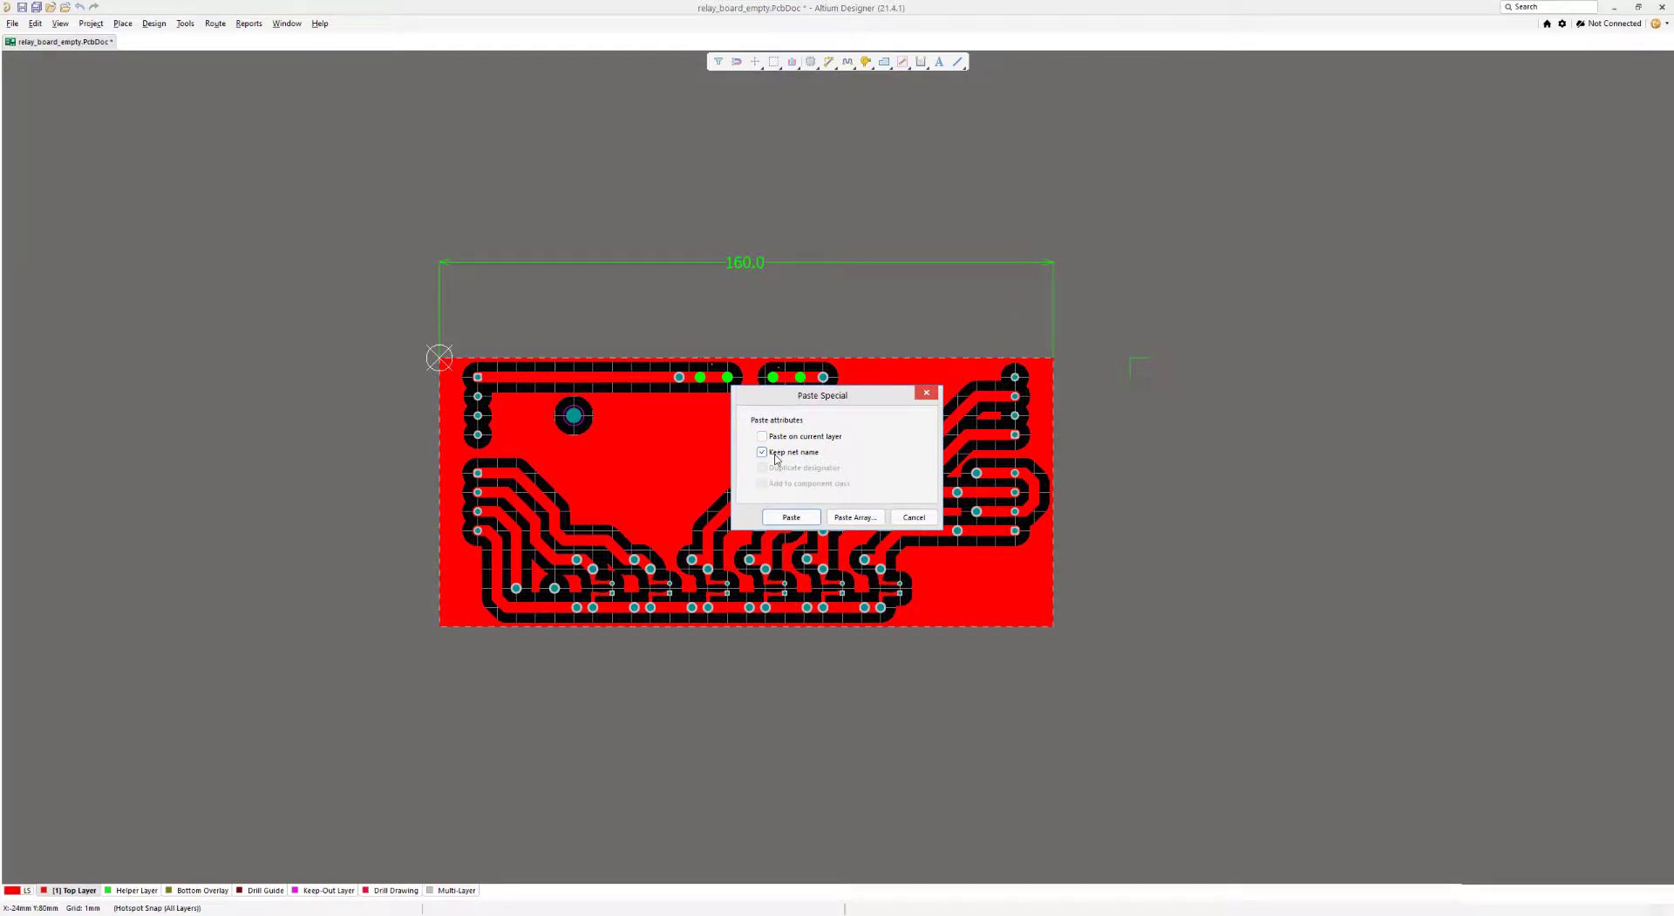
{"action": "left_click", "coordinate": [791, 517]}
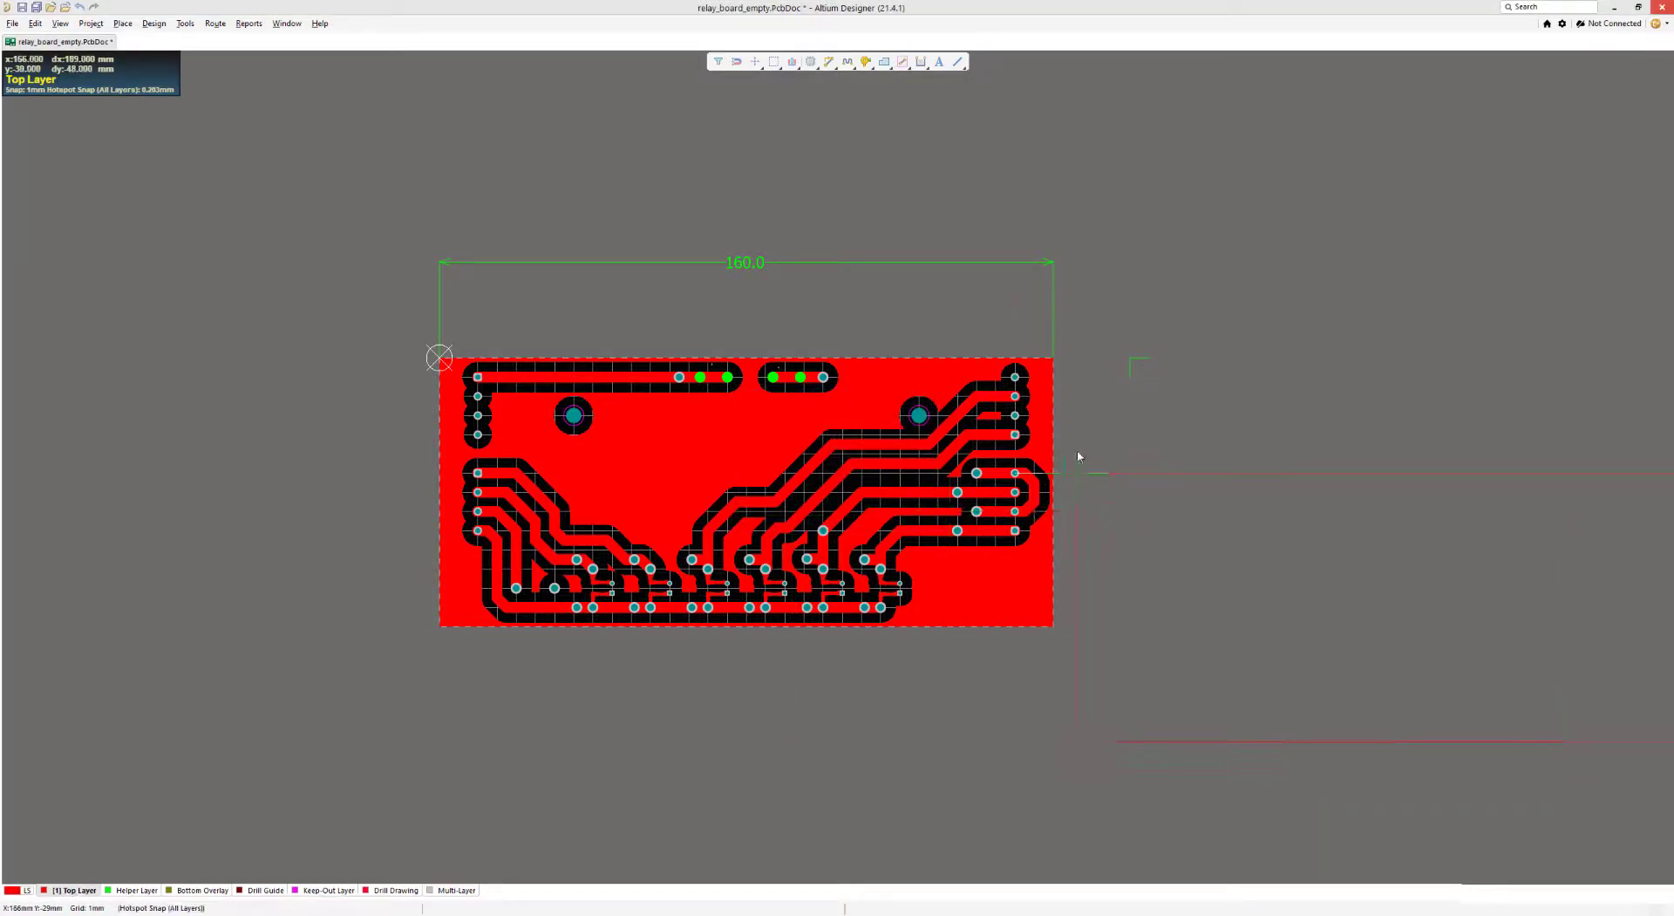
{"action": "left_click", "coordinate": [1128, 363]}
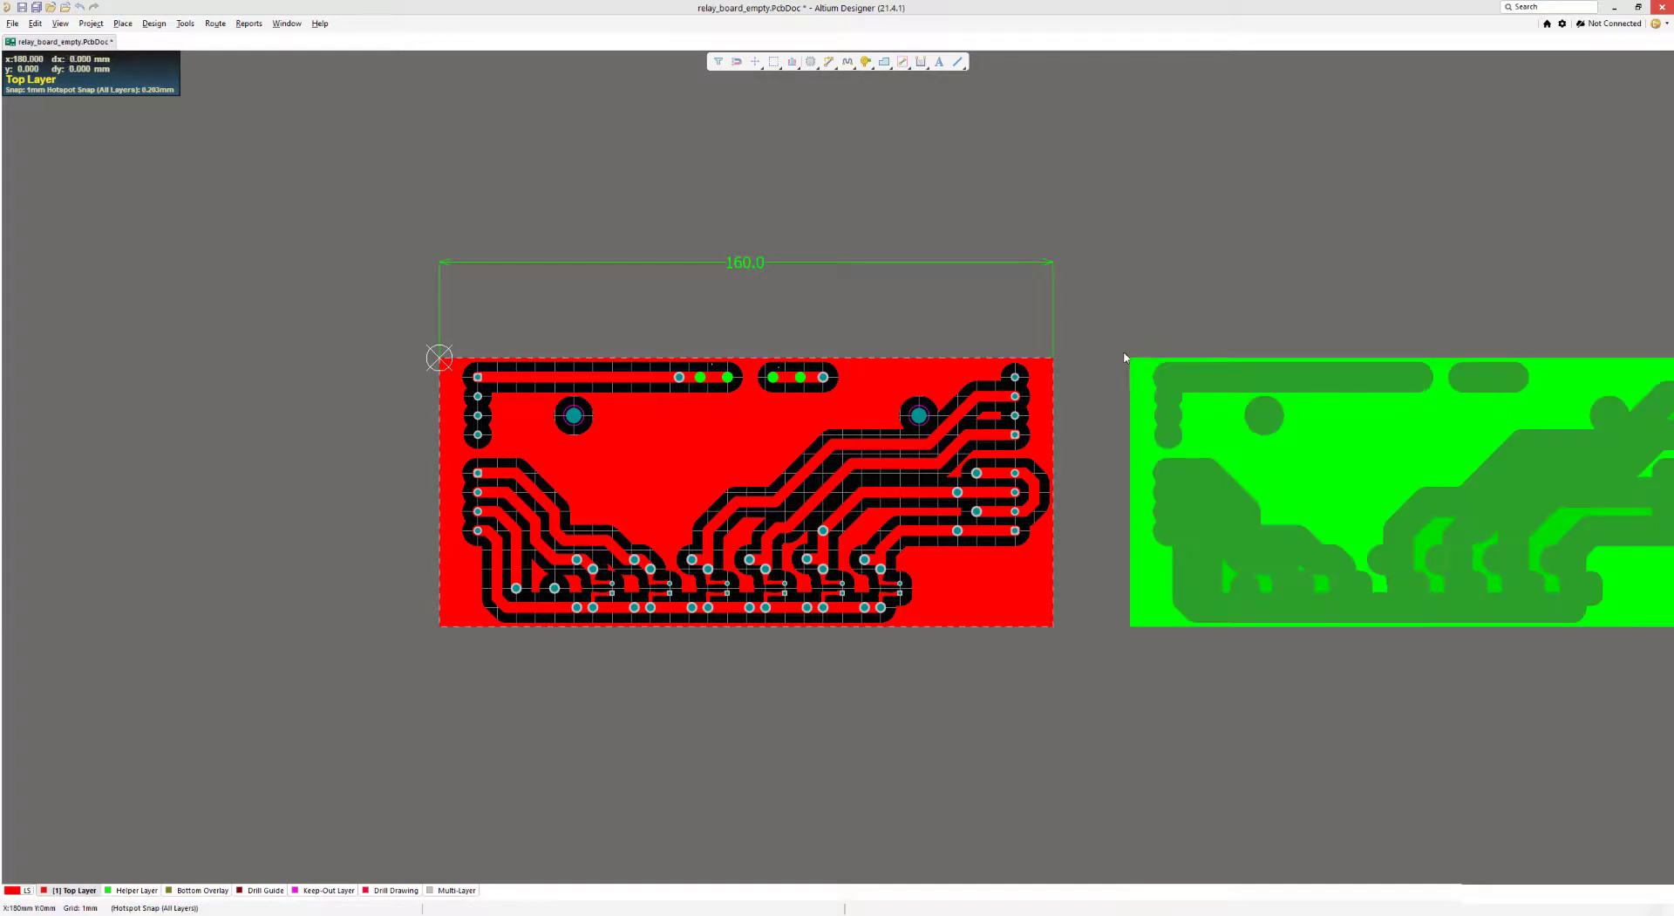
{"action": "right_click_drag", "start_coordinate": [1129, 359], "coordinate": [897, 306]}
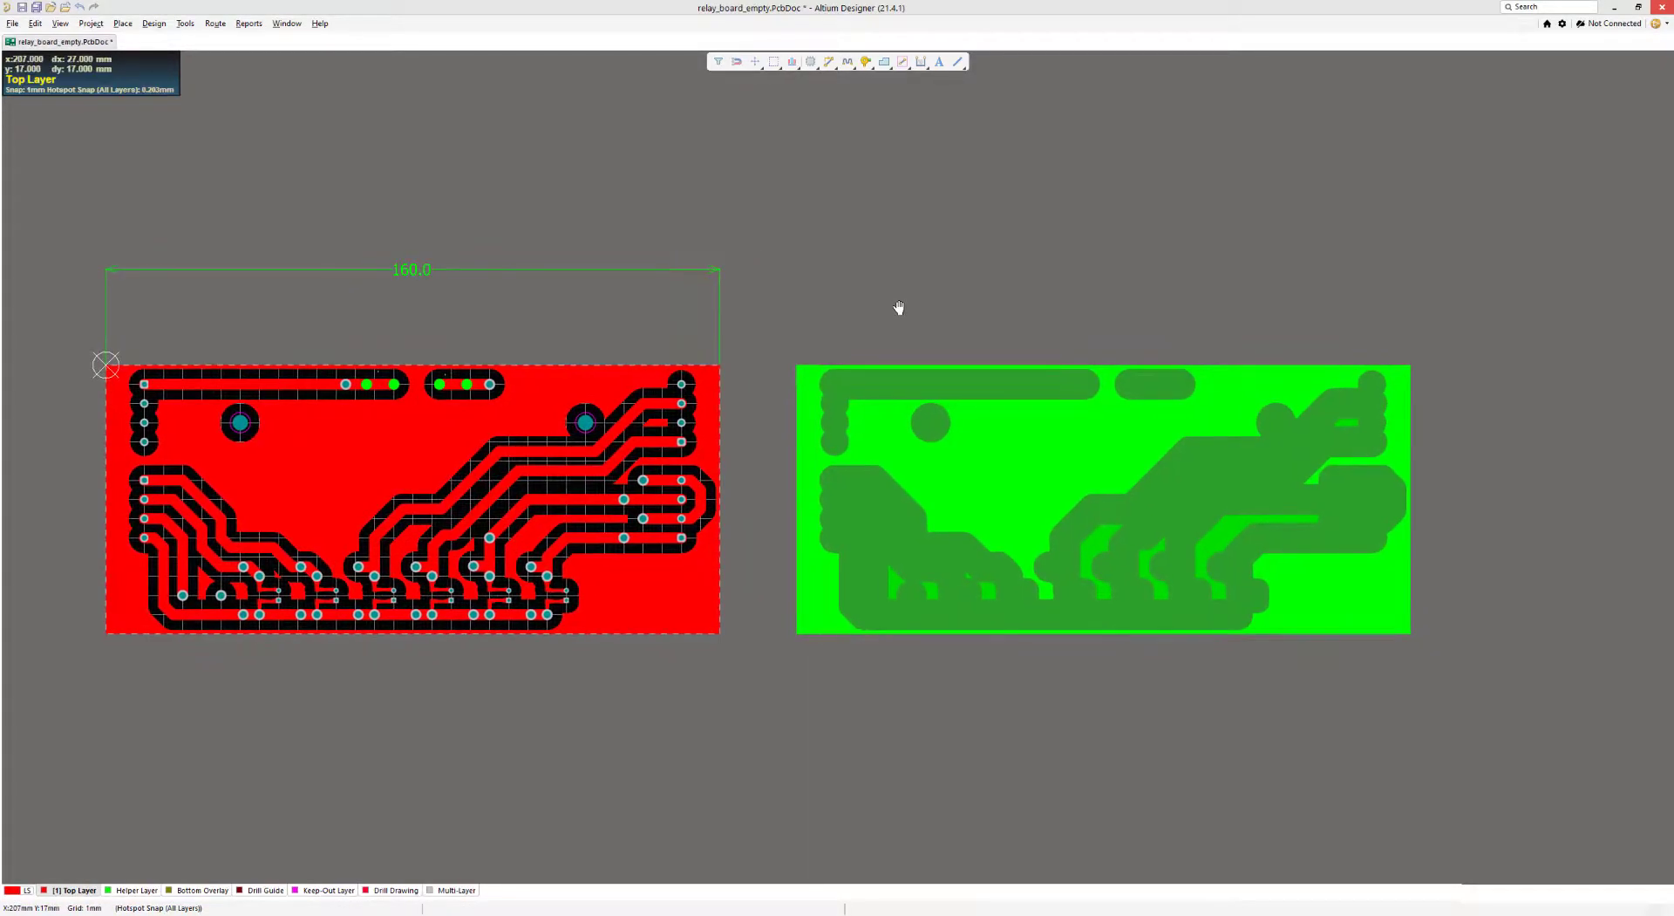
{"action": "left_click", "coordinate": [354, 508]}
{"action": "key", "text": "Delete"}
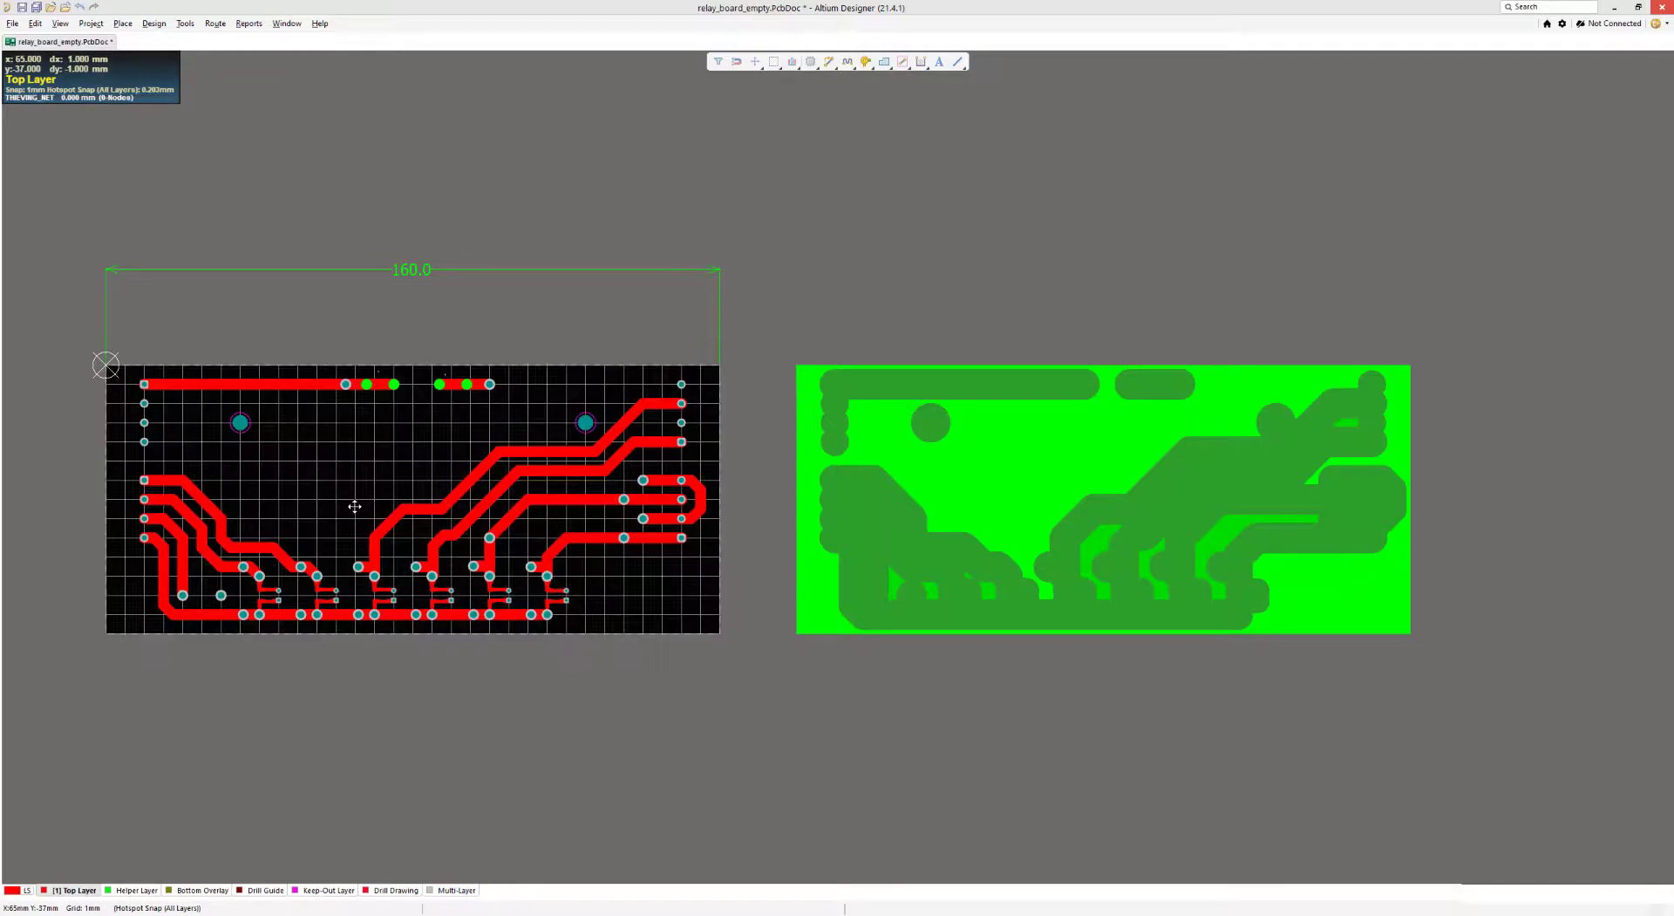
- Select the pasted pour copy and run Reset Error Markers from the Tools menu
{"action": "left_click", "coordinate": [1007, 443]}
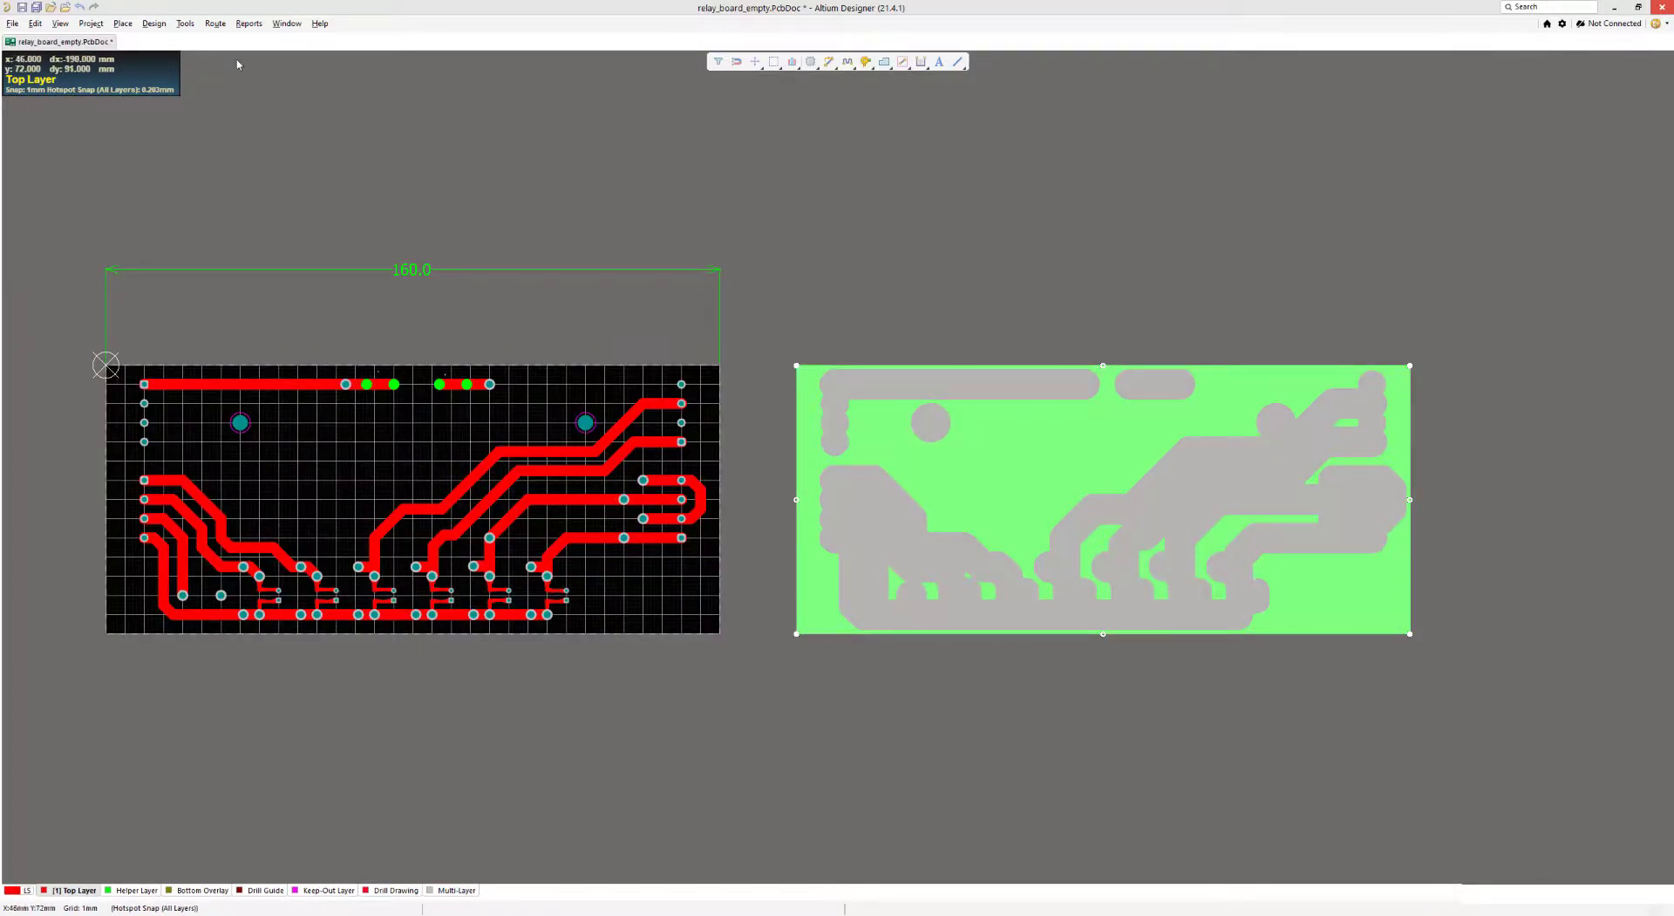
{"action": "left_click", "coordinate": [182, 26]}
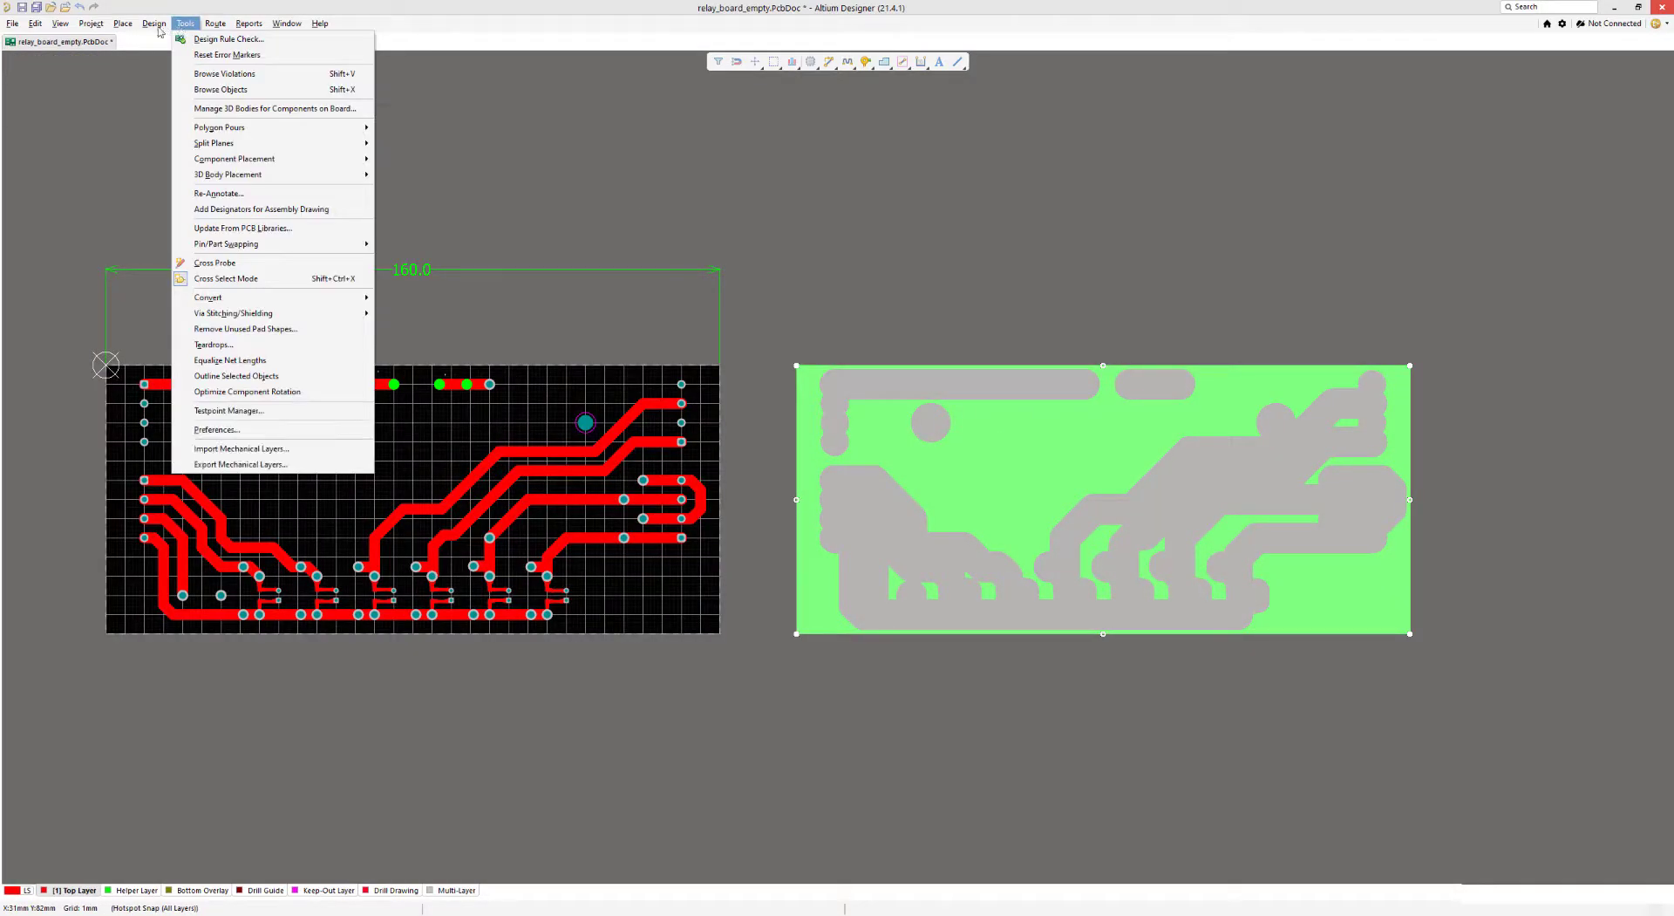
{"action": "left_click", "coordinate": [195, 56]}
{"action": "scroll", "coordinate": [1039, 344], "scroll_direction": "right", "scroll_amount": 2}
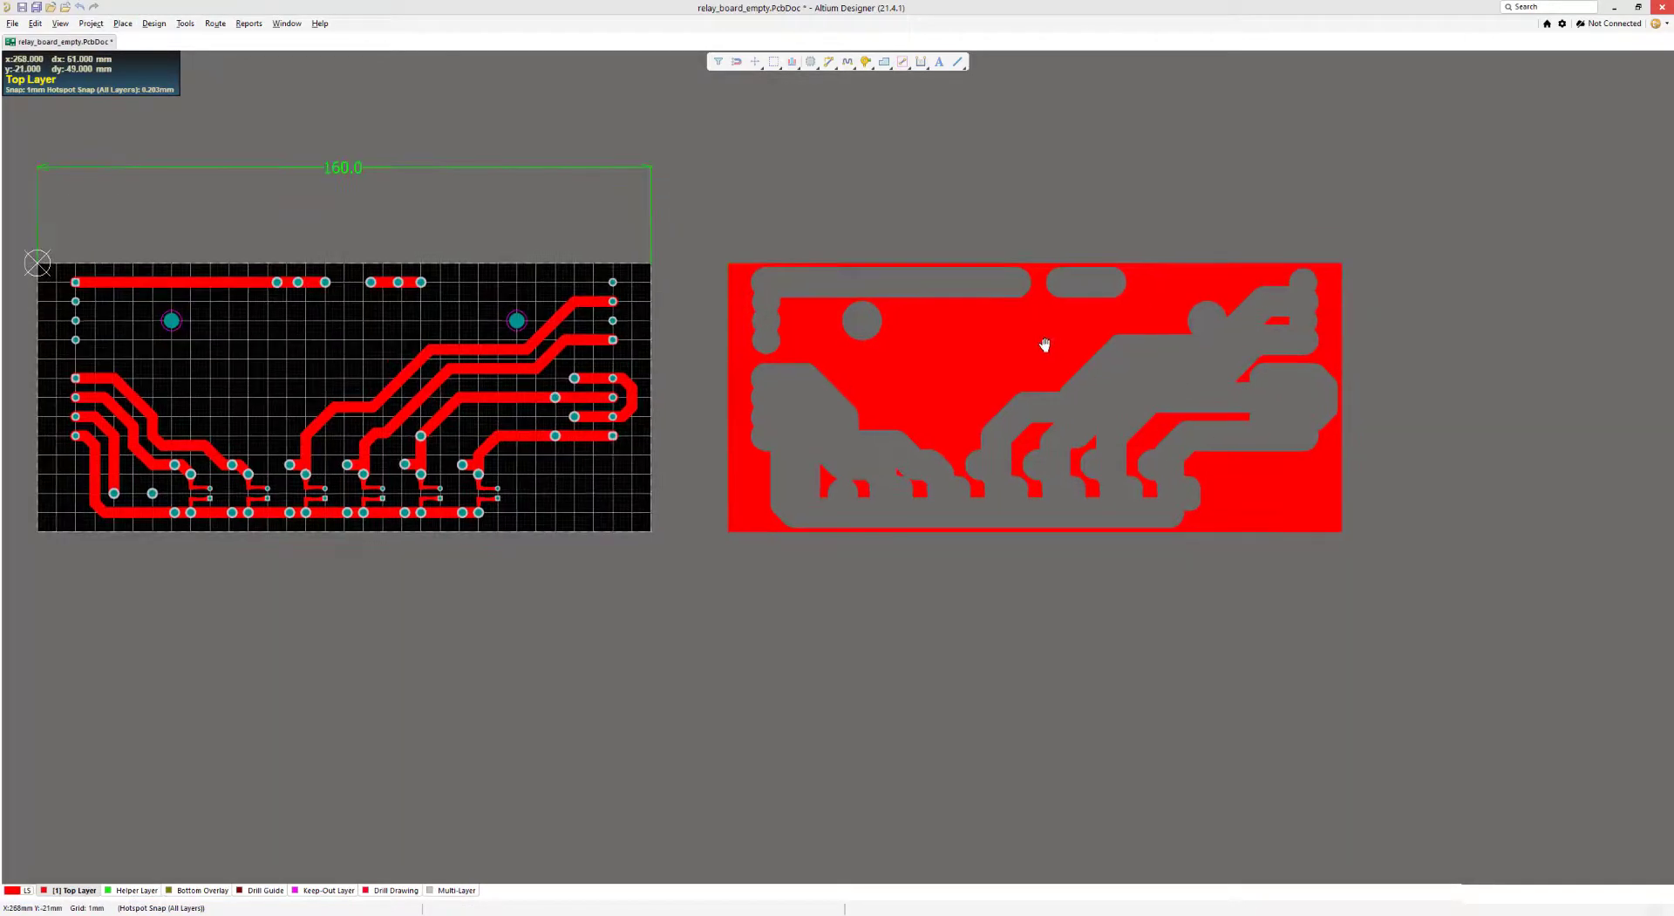
{"action": "scroll", "coordinate": [879, 409], "scroll_direction": "down", "scroll_amount": 3}
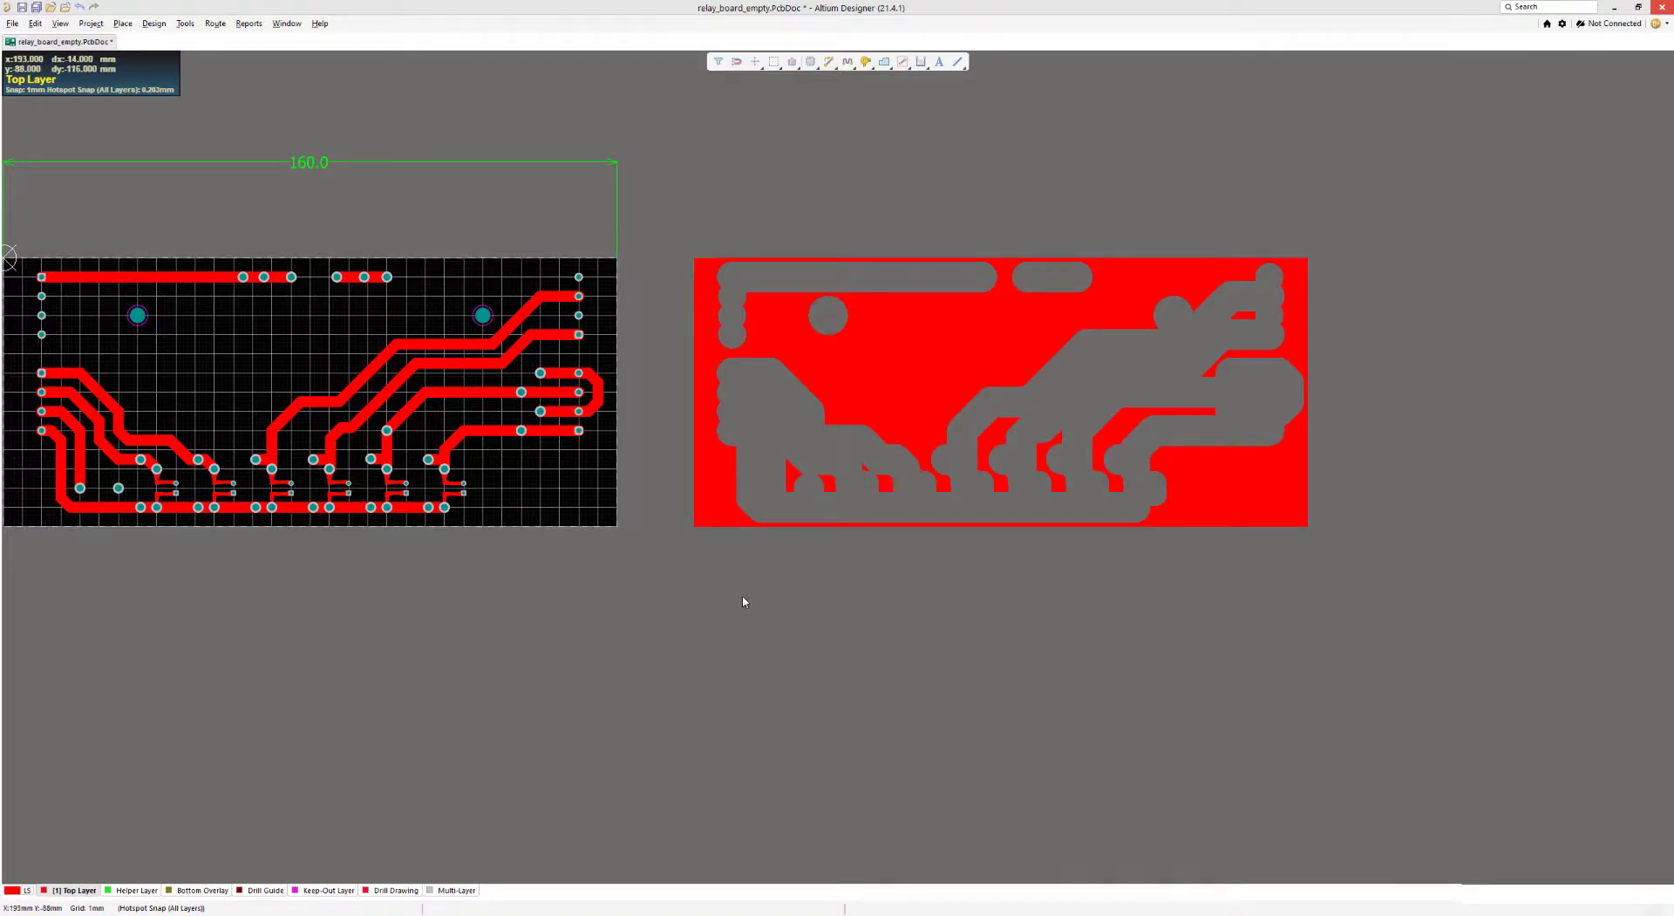
{"action": "right_click_drag", "start_coordinate": [674, 608], "coordinate": [668, 609]}
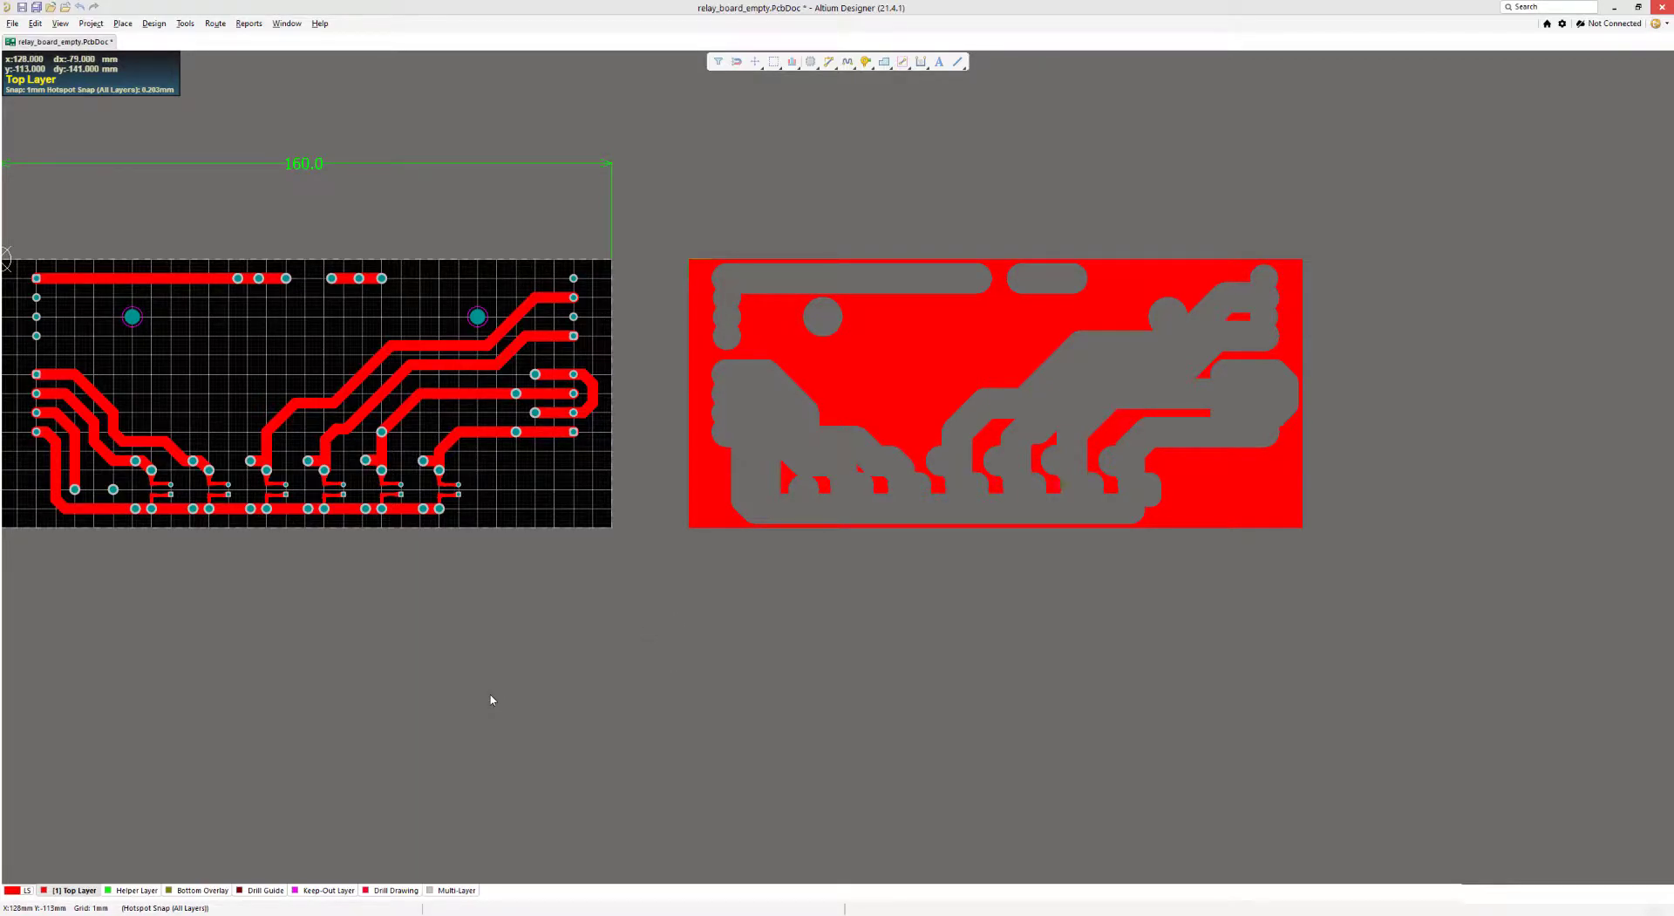
- Turn on Bottom Layer visibility in the layer settings
{"action": "key", "text": "l"}
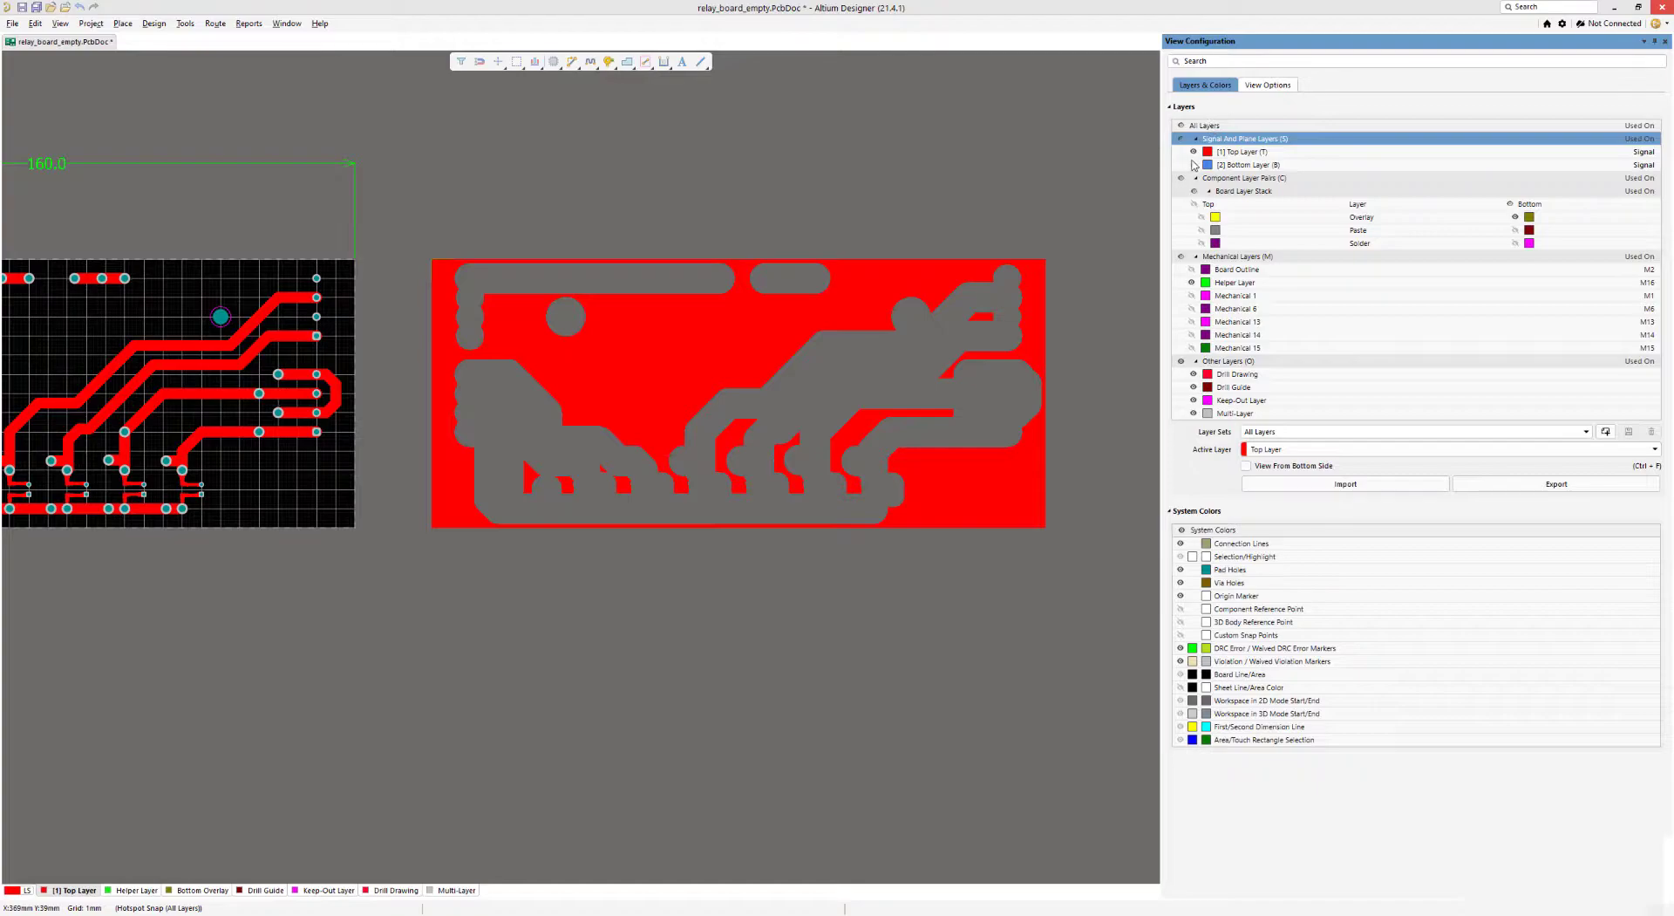
{"action": "left_click", "coordinate": [1194, 164]}
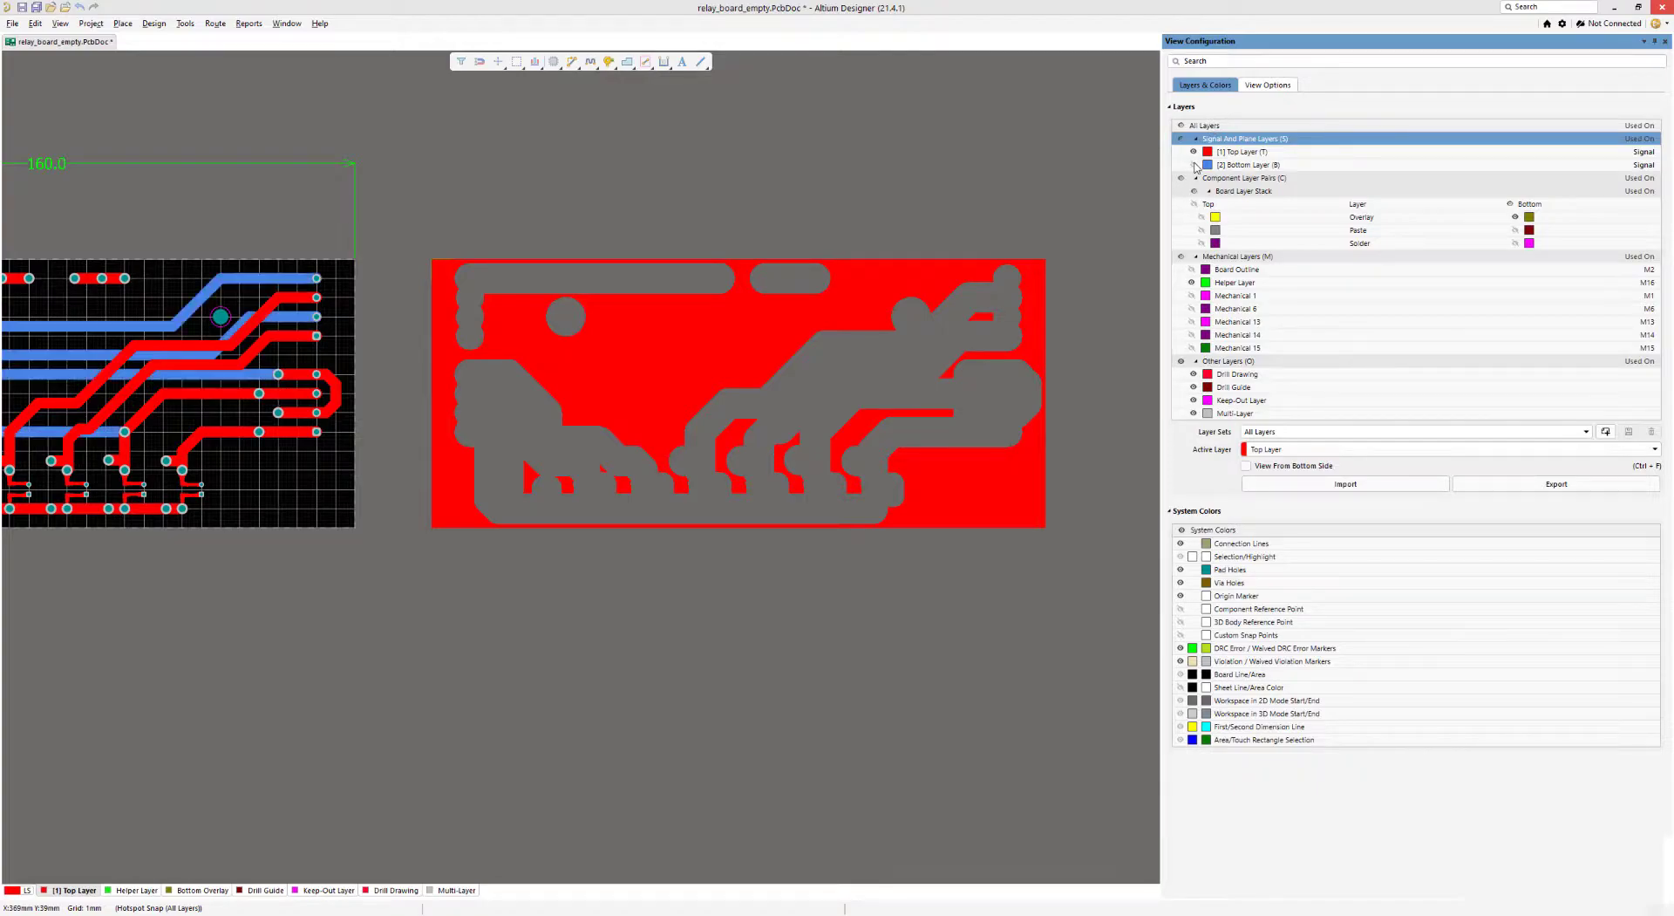
{"action": "left_click", "coordinate": [1666, 40]}
- Place a 160 × 70 mm bottom-layer fill spanning the board from corner to corner
{"action": "key", "text": "p"}
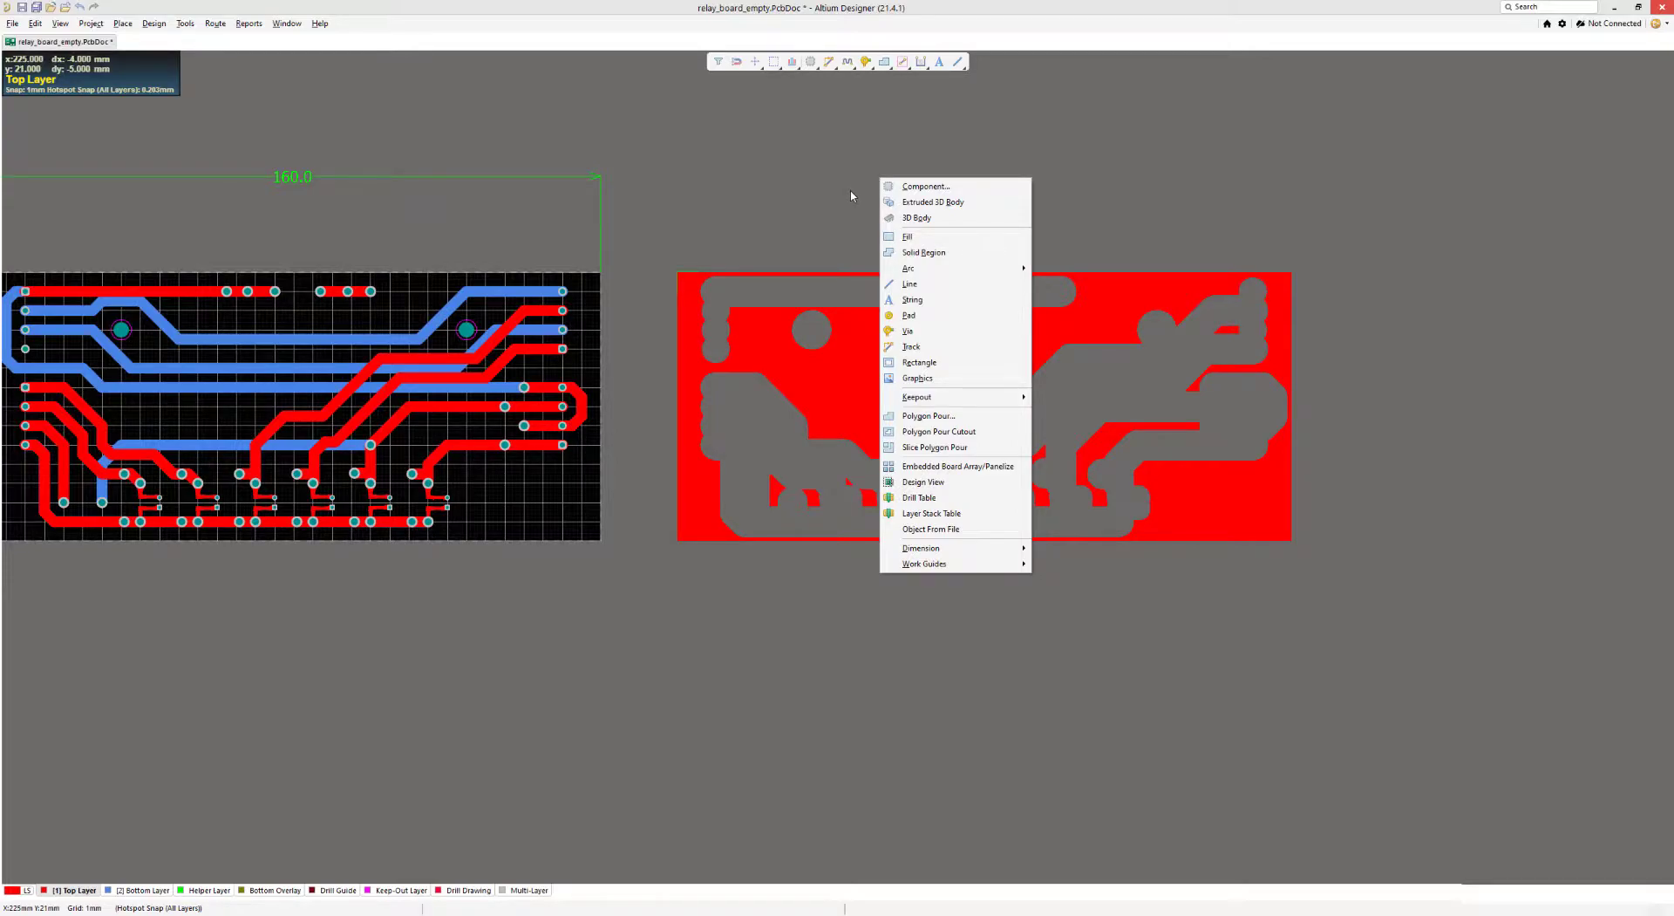
{"action": "left_click", "coordinate": [907, 237]}
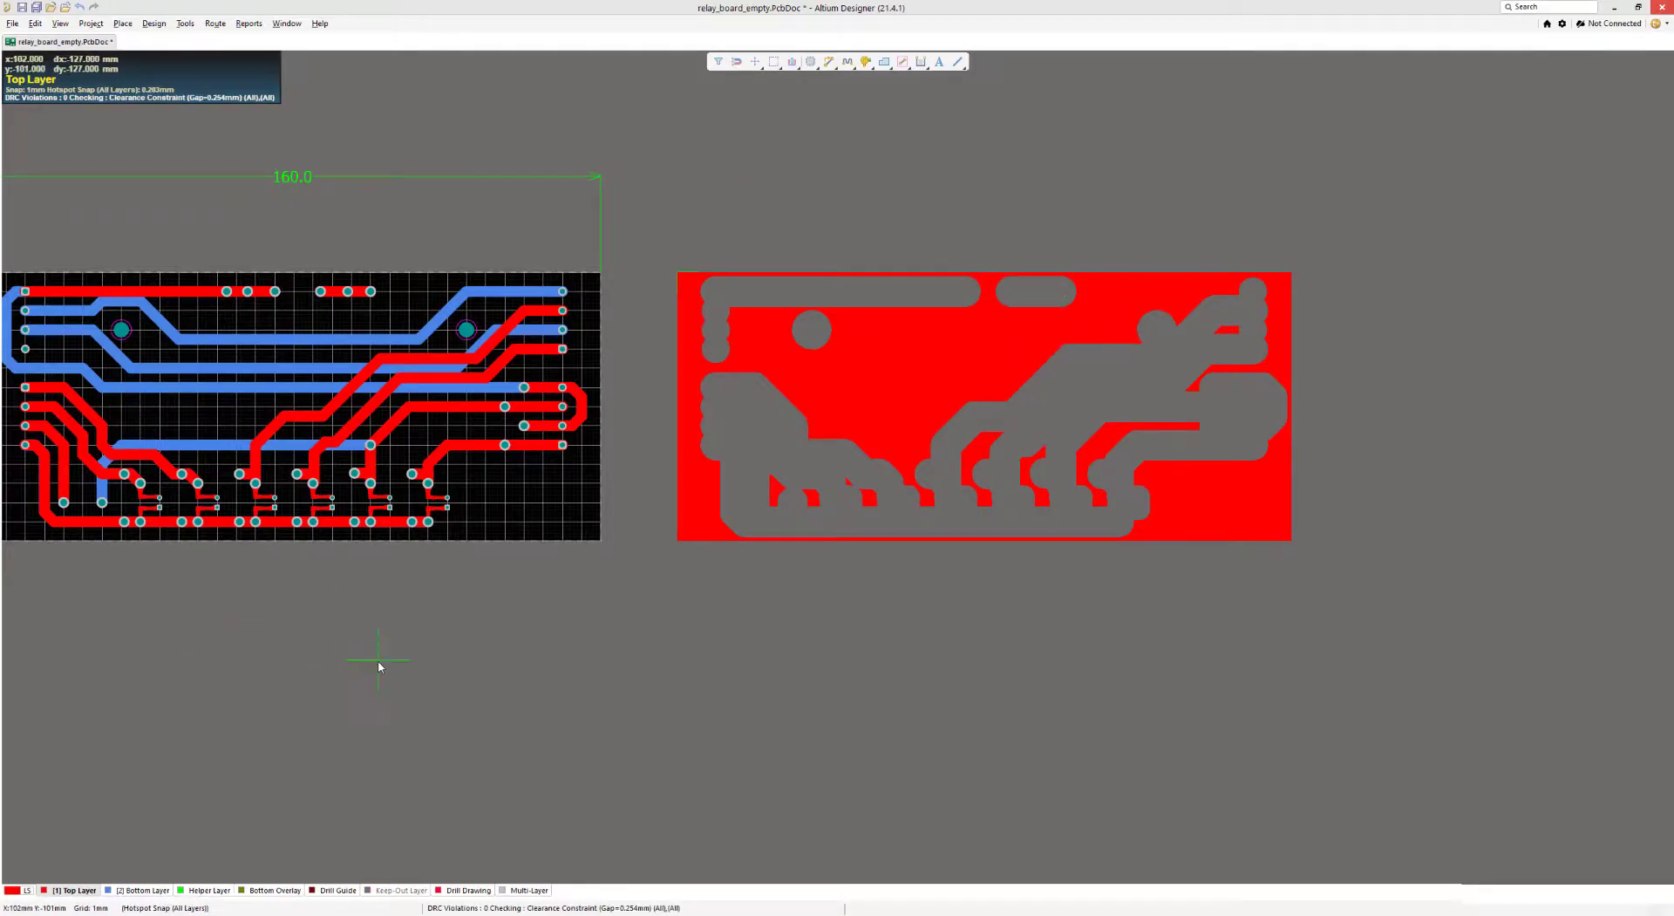
{"action": "key", "text": "KP_Multiply"}
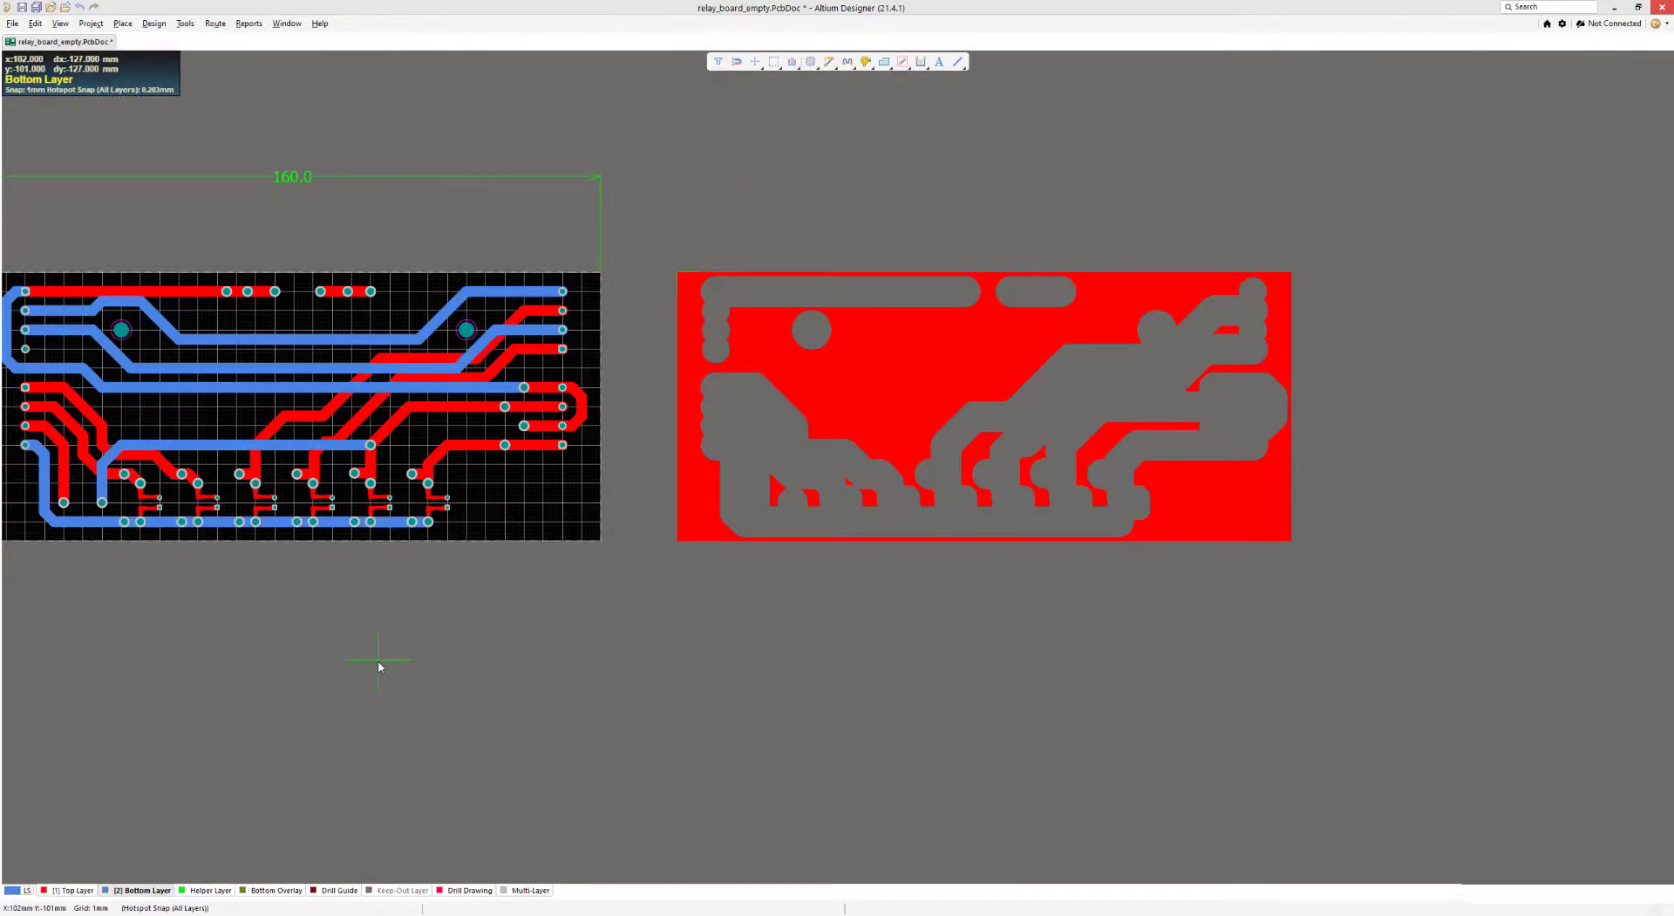
{"action": "scroll", "coordinate": [826, 244], "scroll_direction": "up", "scroll_amount": 1, "text": "ctrl"}
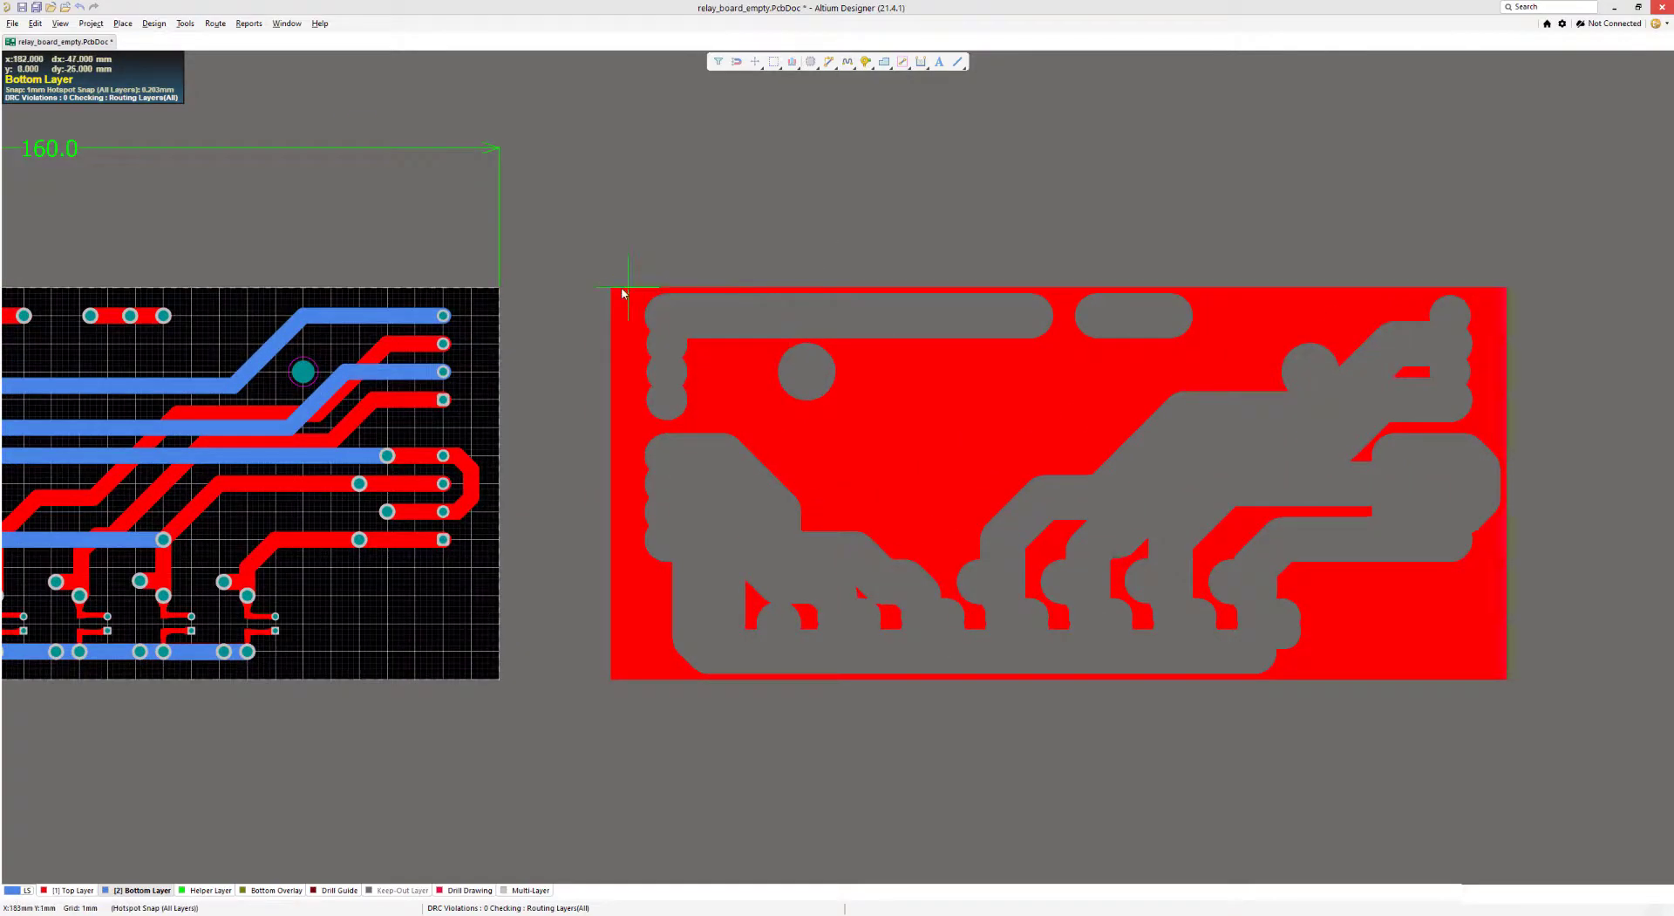
{"action": "scroll", "coordinate": [732, 436], "scroll_direction": "down", "scroll_amount": 1, "text": "ctrl"}
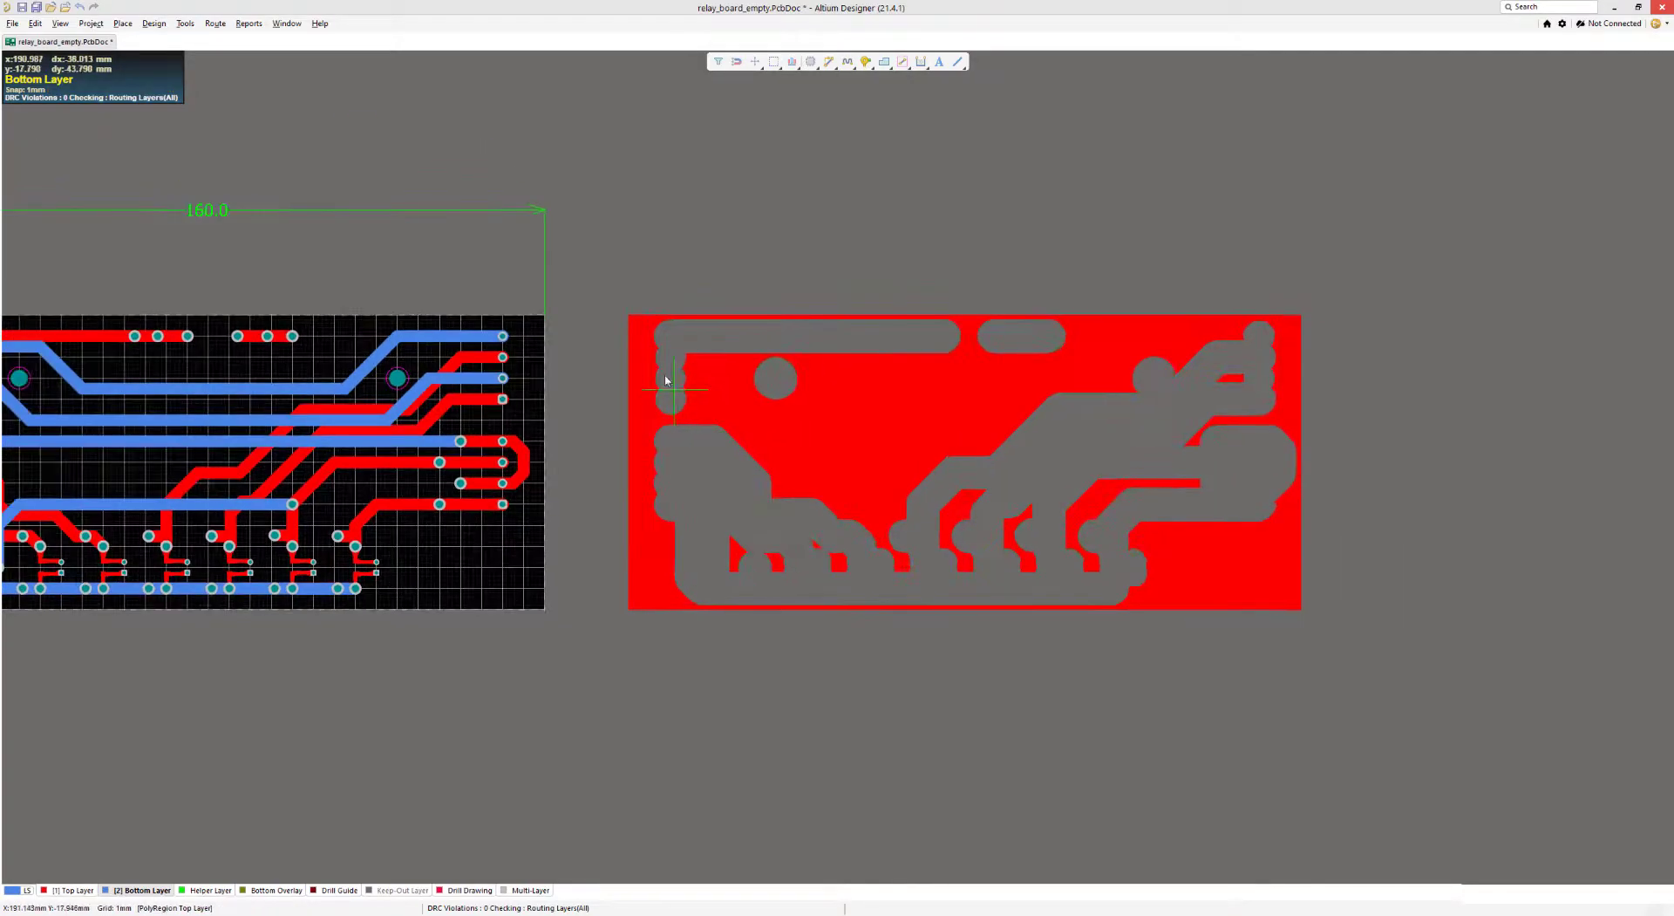
{"action": "scroll", "coordinate": [646, 331], "scroll_direction": "up", "scroll_amount": 1, "text": "ctrl"}
{"action": "left_click", "coordinate": [625, 313]}
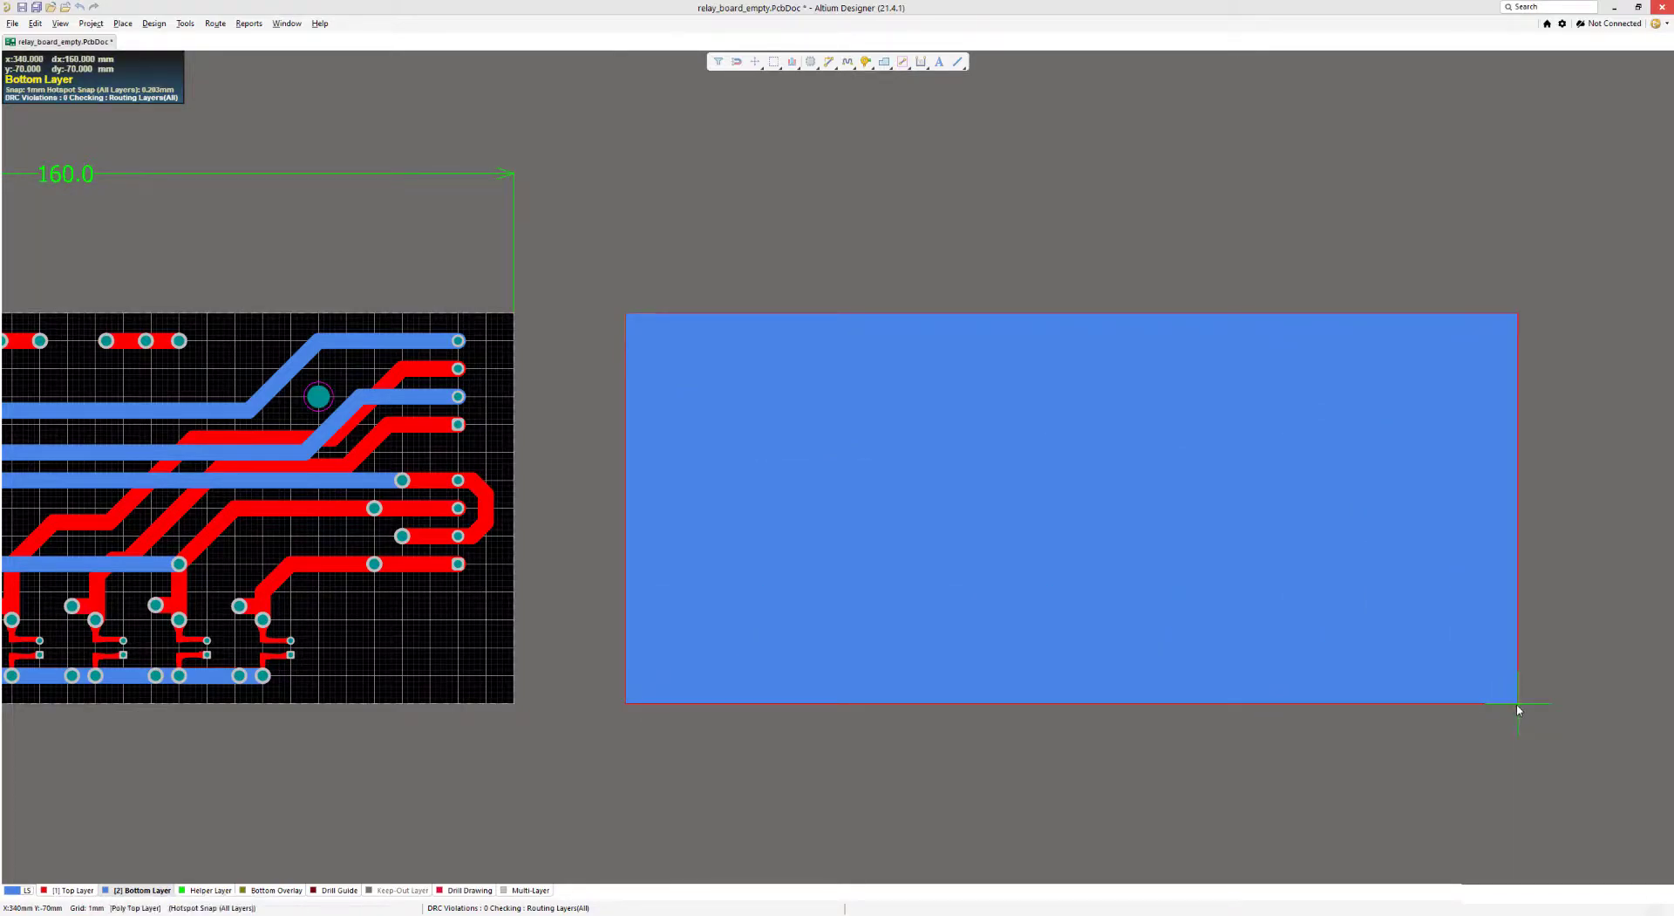
{"action": "left_click", "coordinate": [1518, 703]}
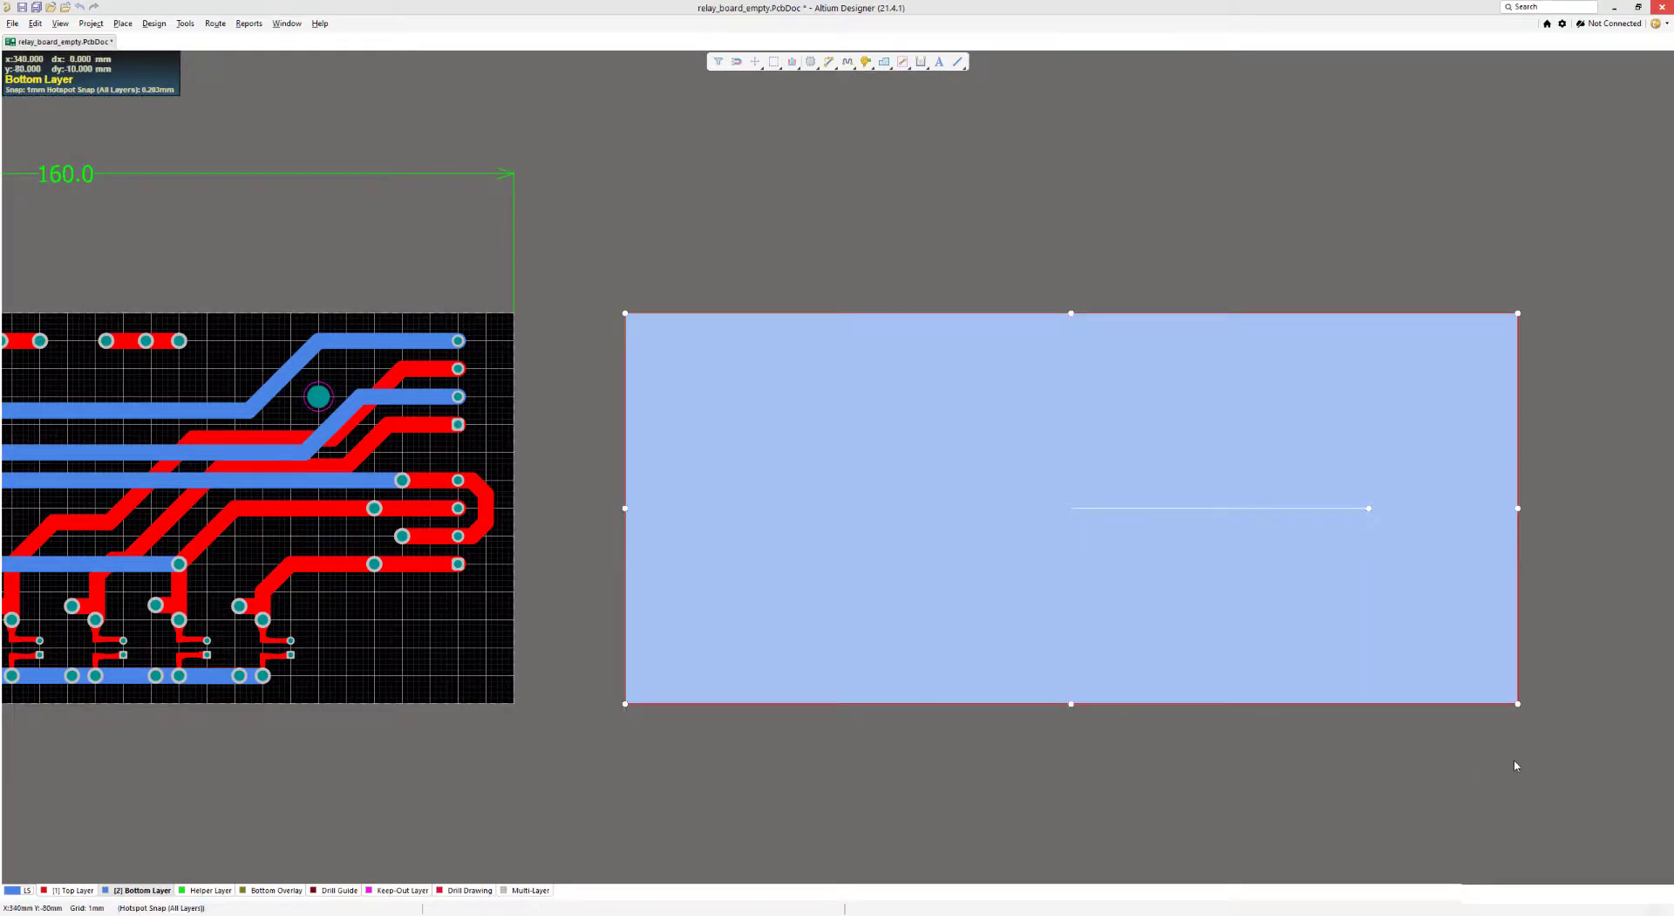
{"action": "right_click_drag", "start_coordinate": [1514, 760], "coordinate": [1282, 721]}
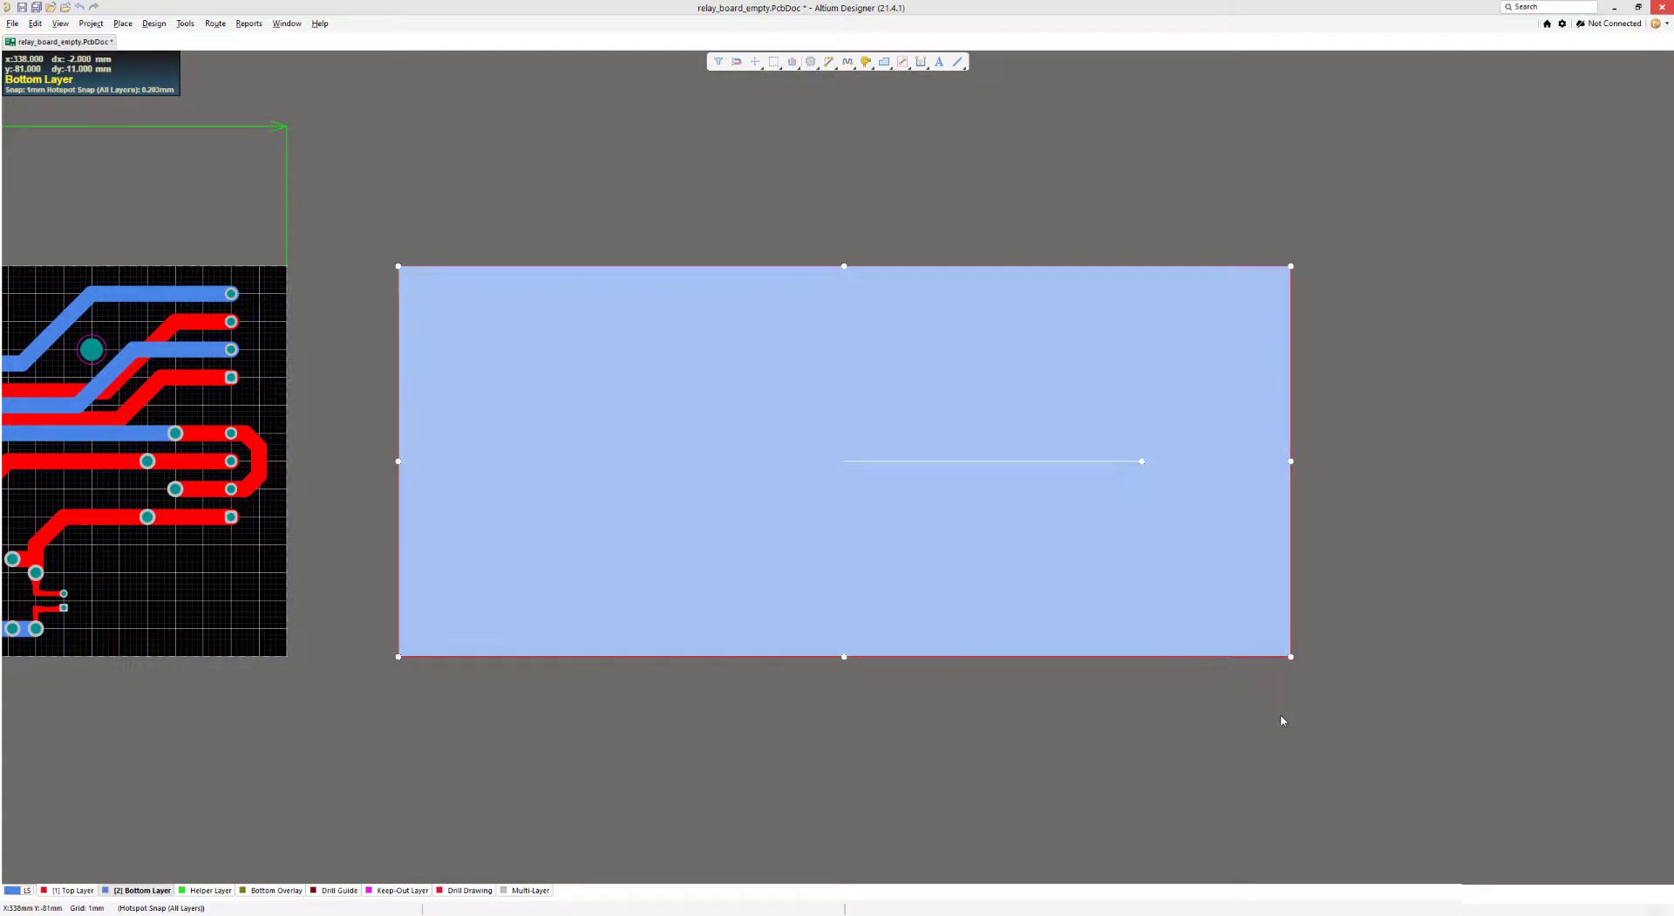
- Begin assigning the fill's net by typing TH in its Net property
{"action": "key", "text": "F11"}
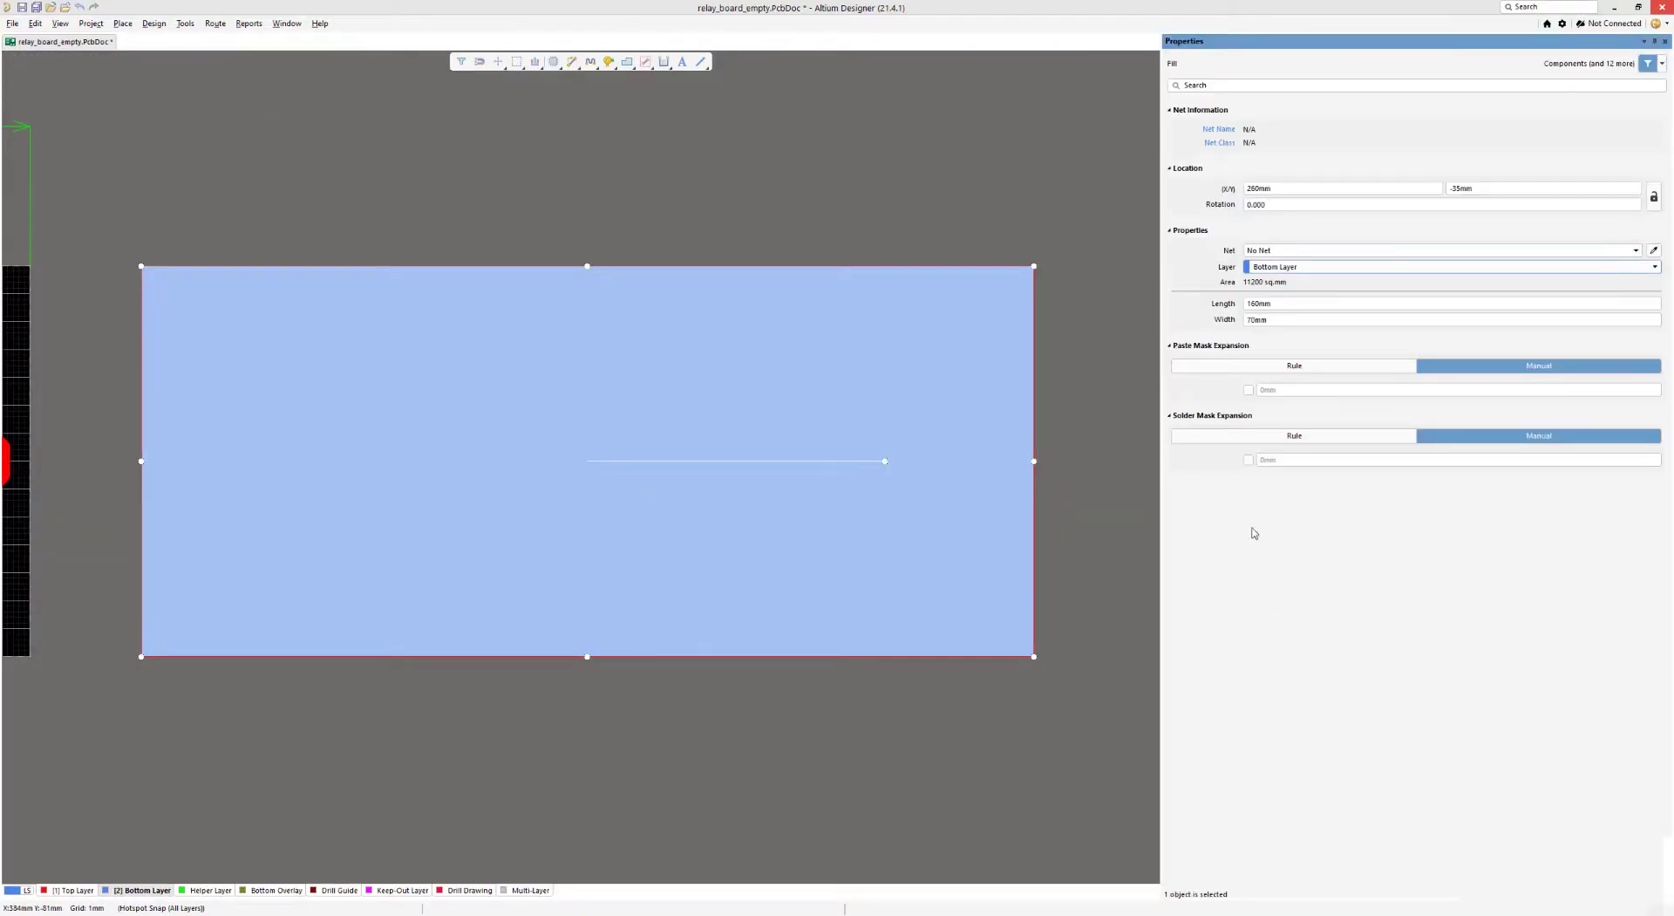
{"action": "left_click", "coordinate": [1288, 250]}
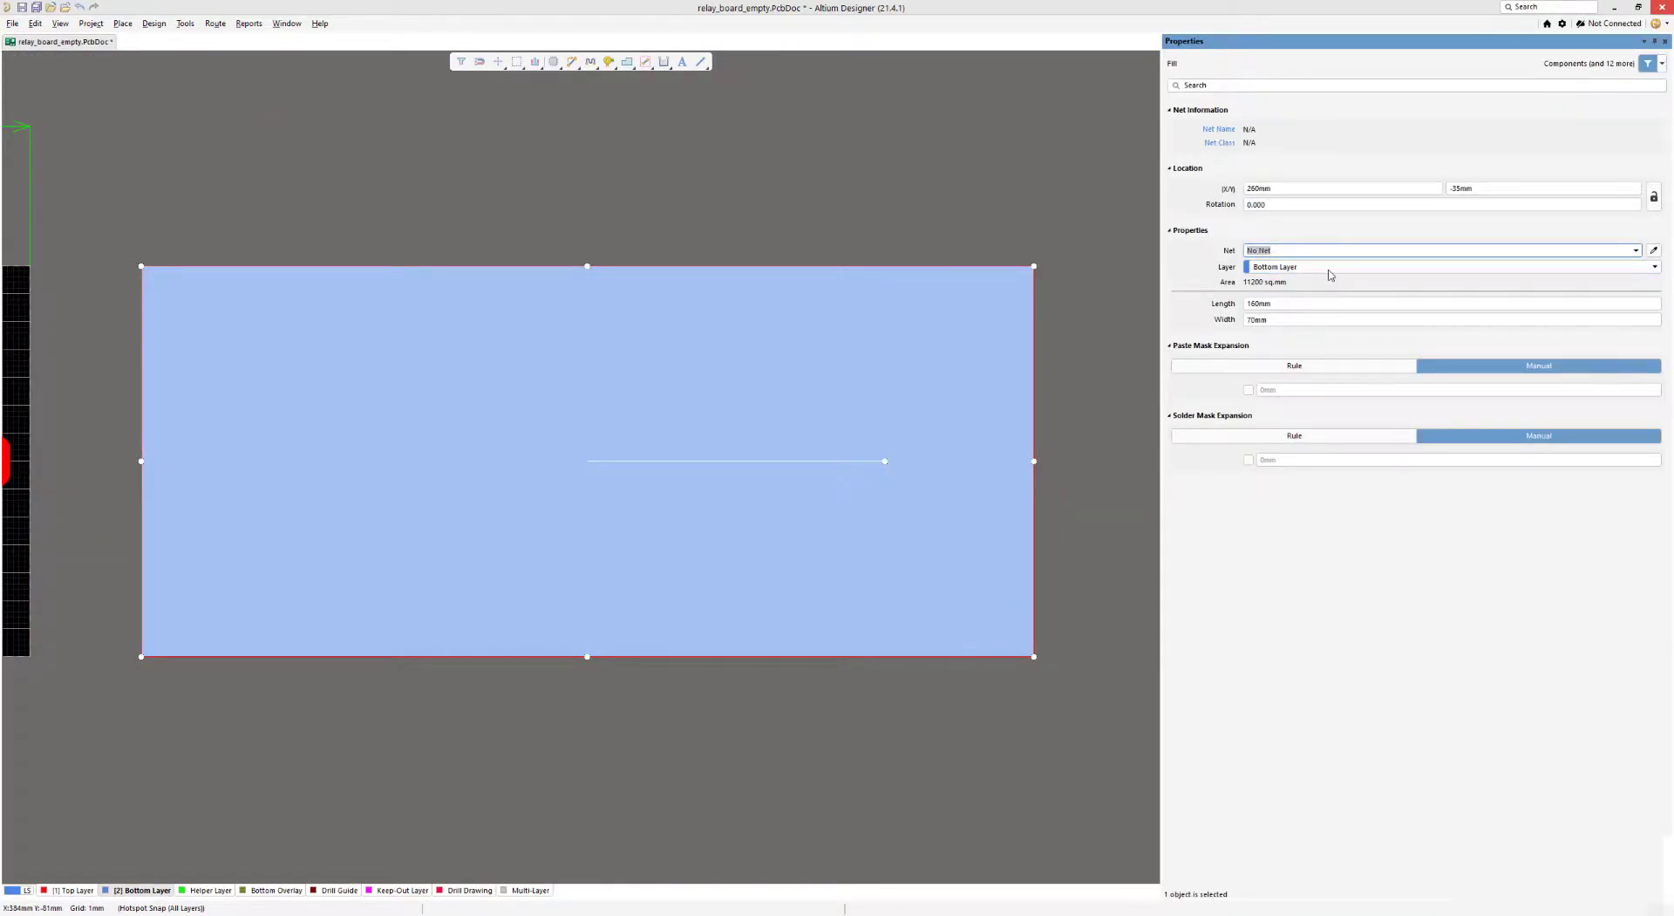
{"action": "type", "text": "THIEVING_NET"}
- Confirm THIEVING_NET as the bottom fill's net, deselect it, and make Top Layer active again
{"action": "key", "text": "Return"}
{"action": "left_click", "coordinate": [908, 224]}
{"action": "type", "text": "sna"}
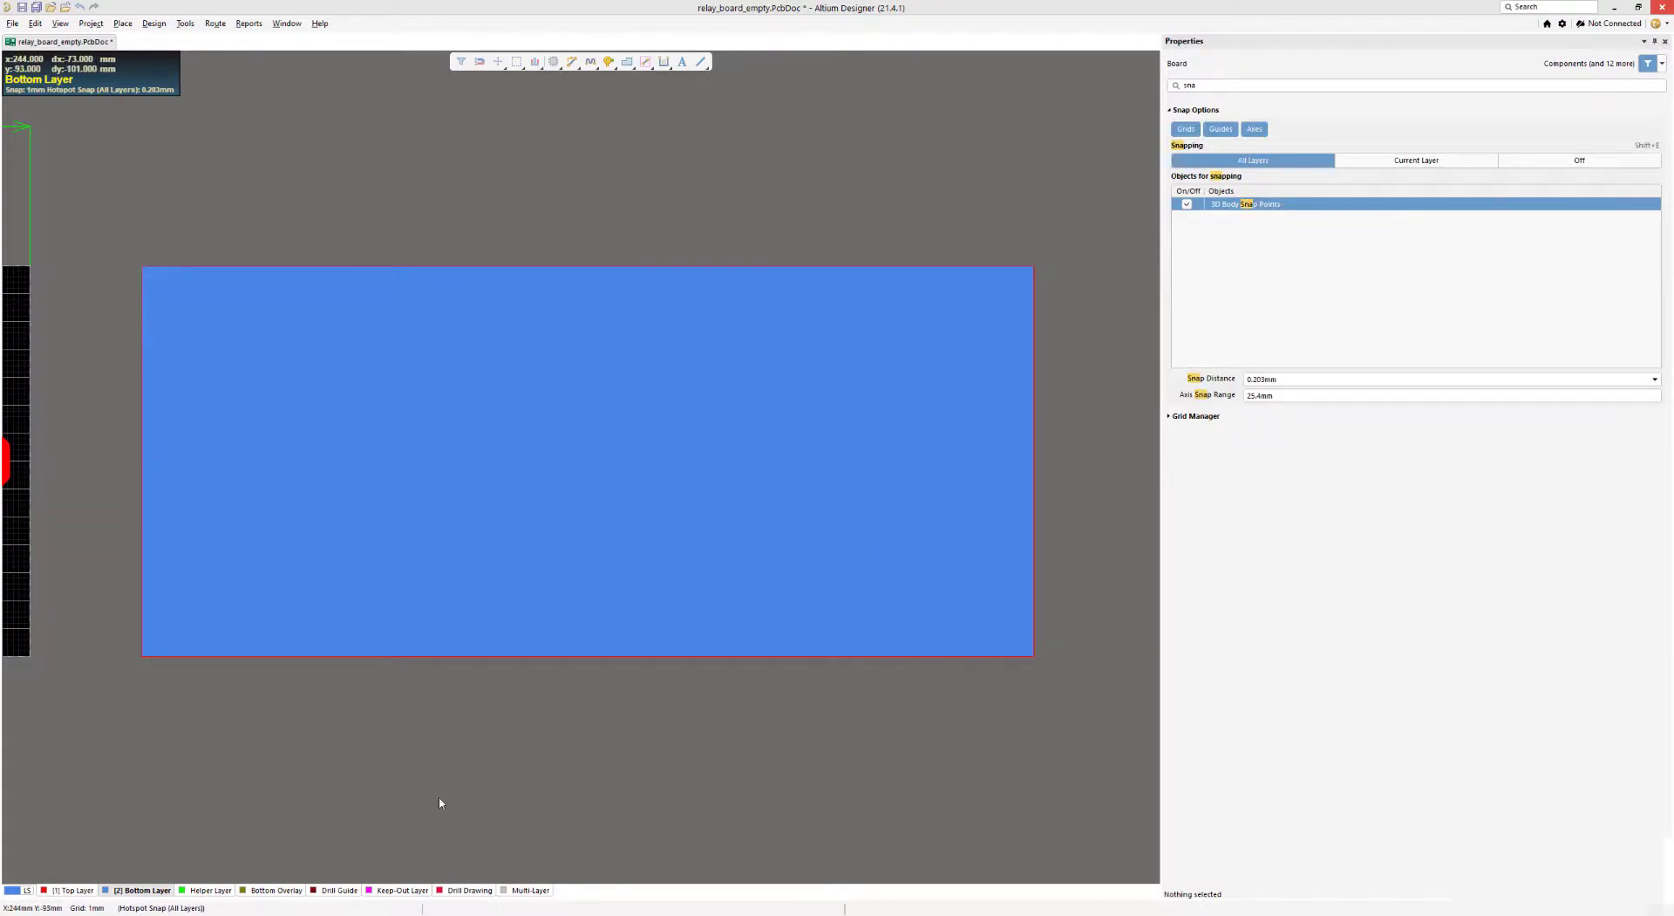
{"action": "left_click", "coordinate": [88, 890]}
{"action": "scroll", "coordinate": [683, 717], "scroll_direction": "left", "scroll_amount": 2, "text": "shift"}
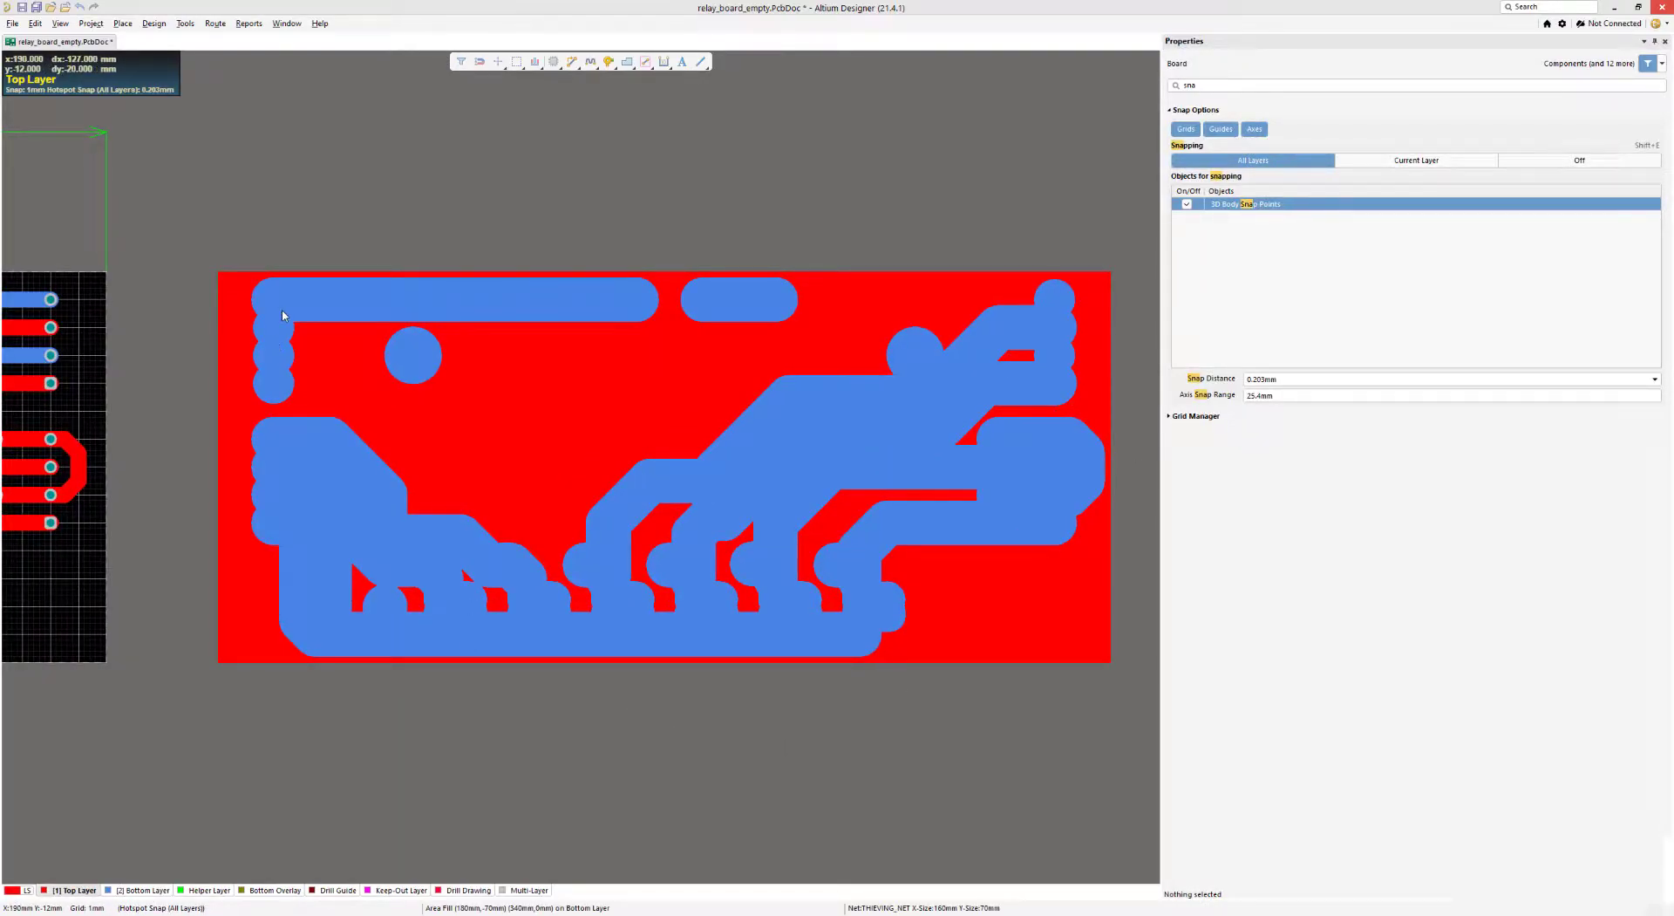
- Add via stitching to THIEVING_NET with a 1.4 mm grid and 1.2 mm via diameter
{"action": "left_click", "coordinate": [187, 23]}
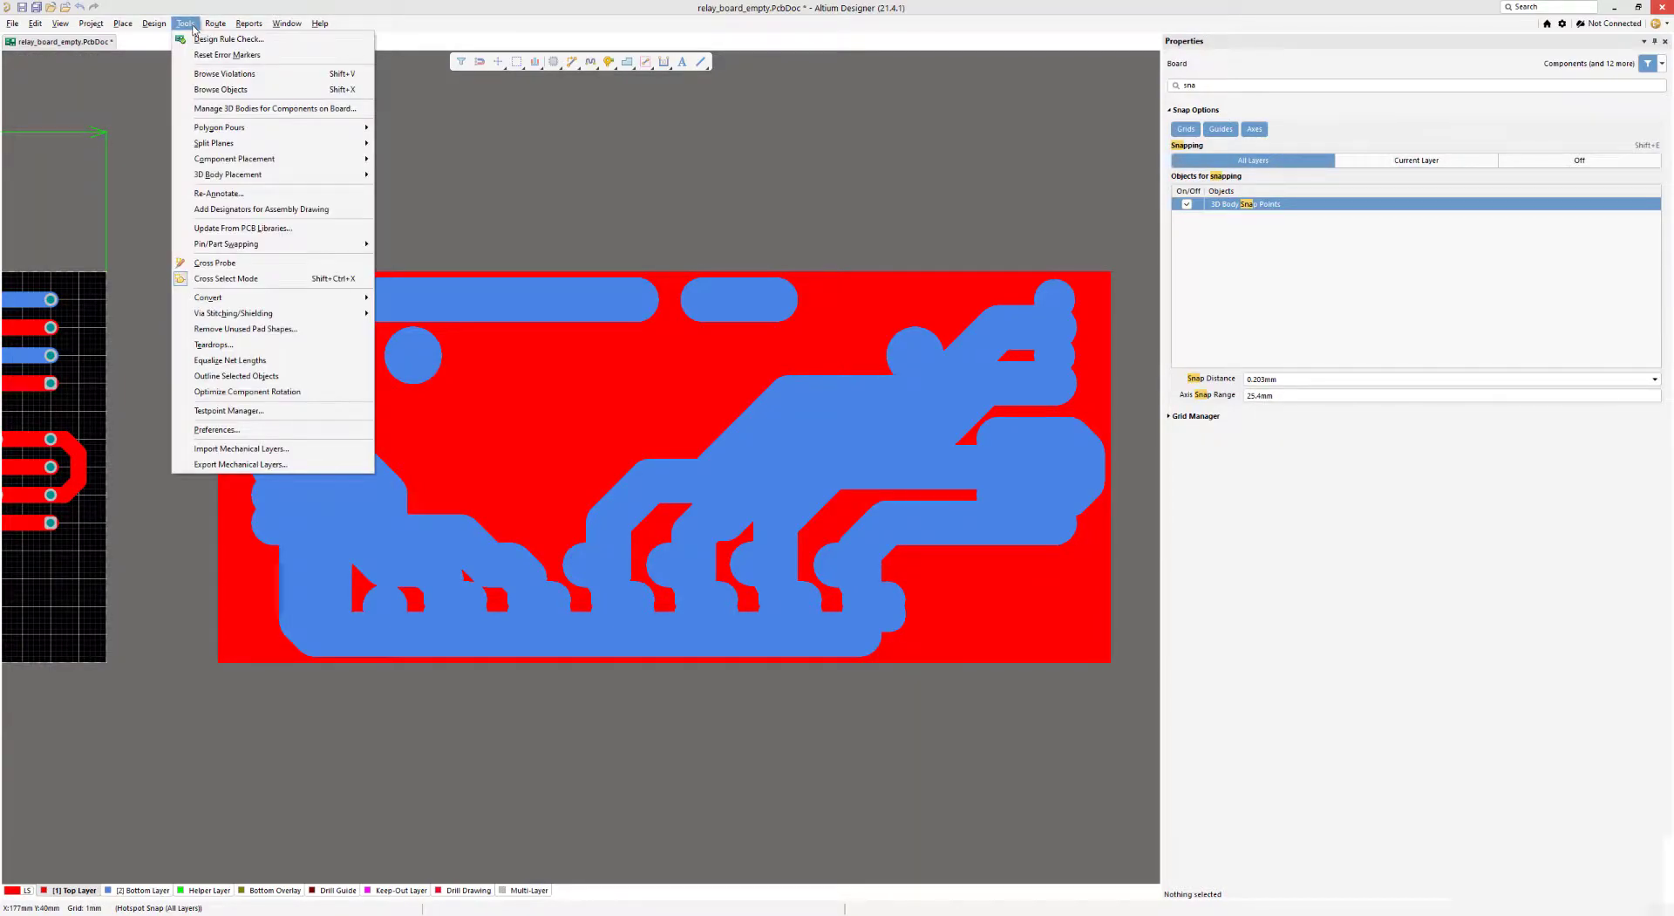
{"action": "mouse_move", "coordinate": [339, 320]}
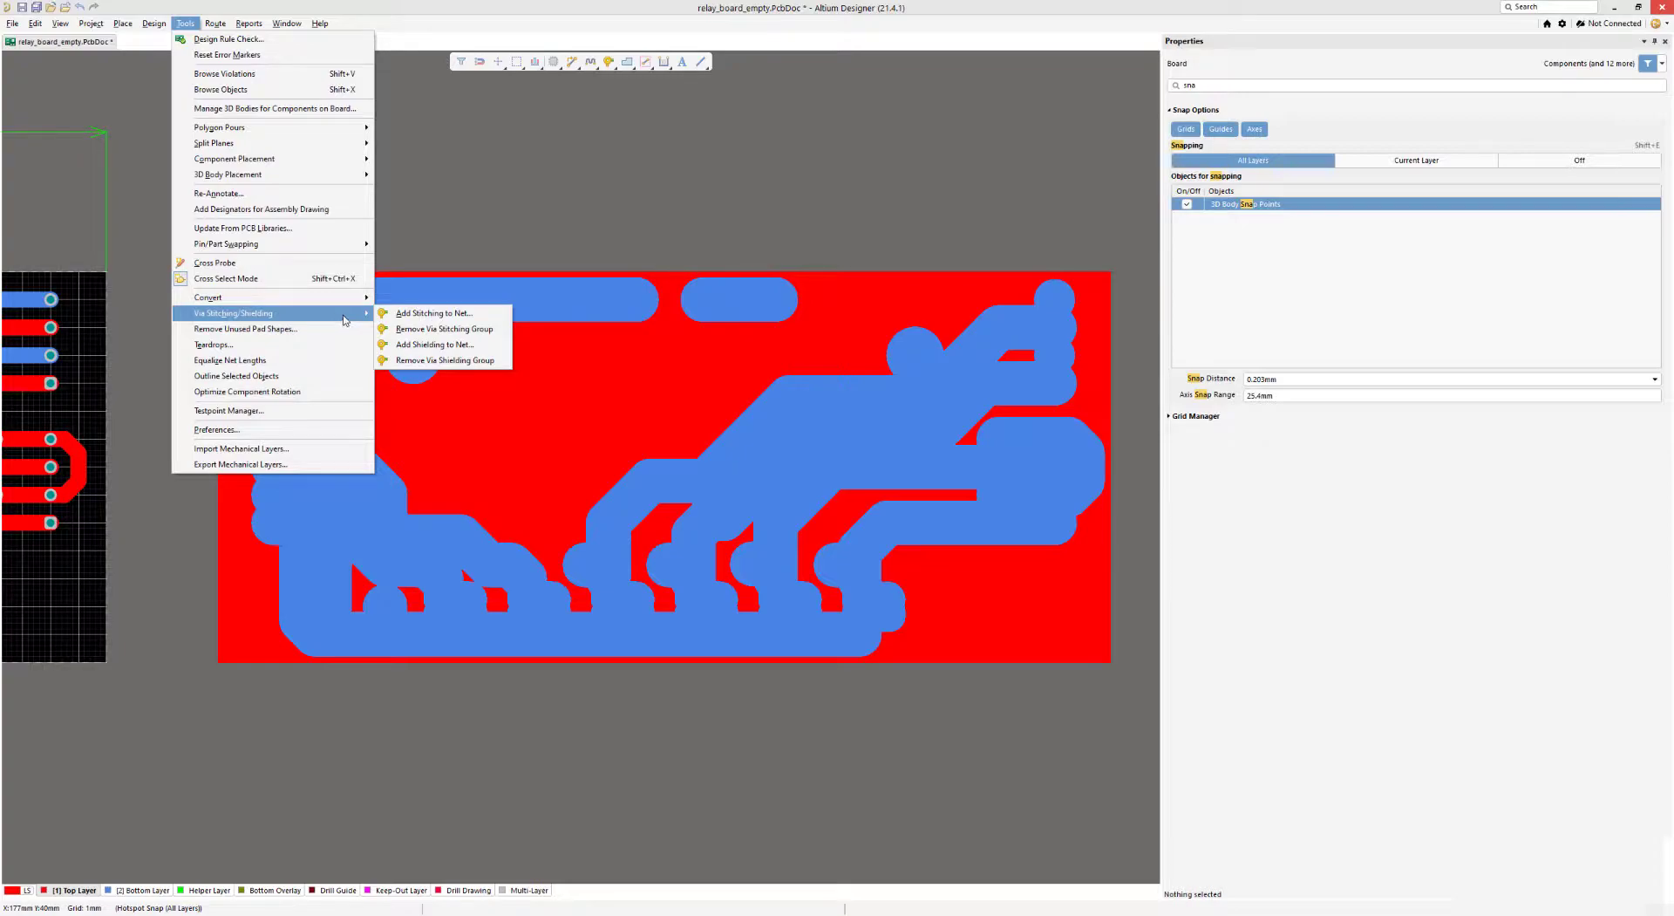
{"action": "left_click", "coordinate": [419, 318]}
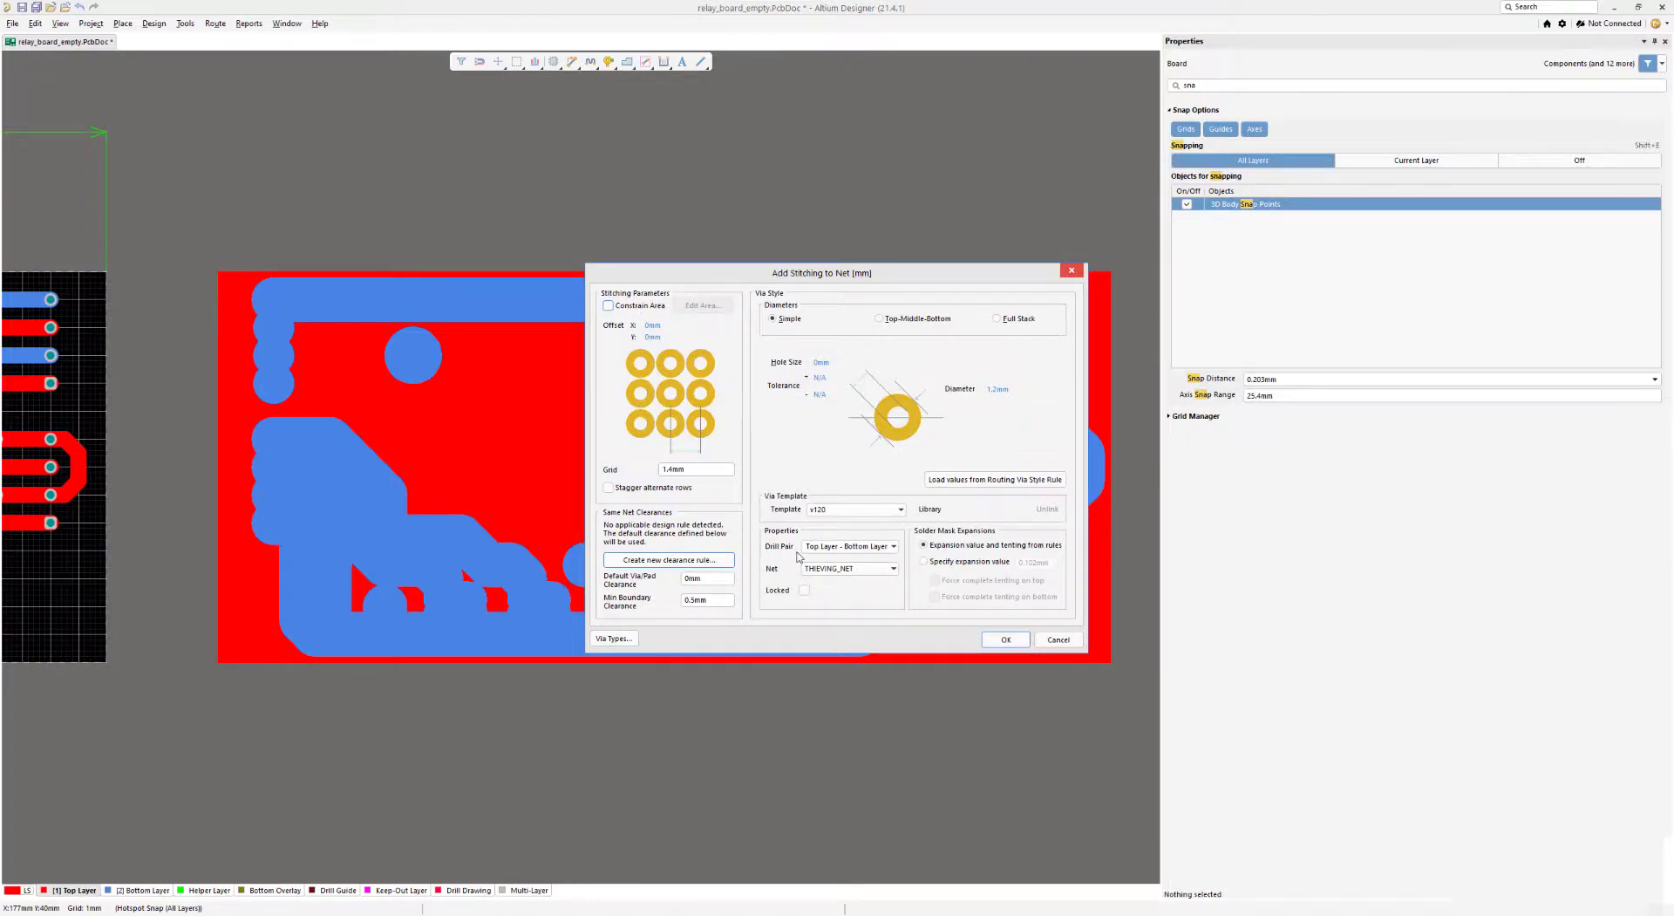
{"action": "left_click", "coordinate": [866, 569]}
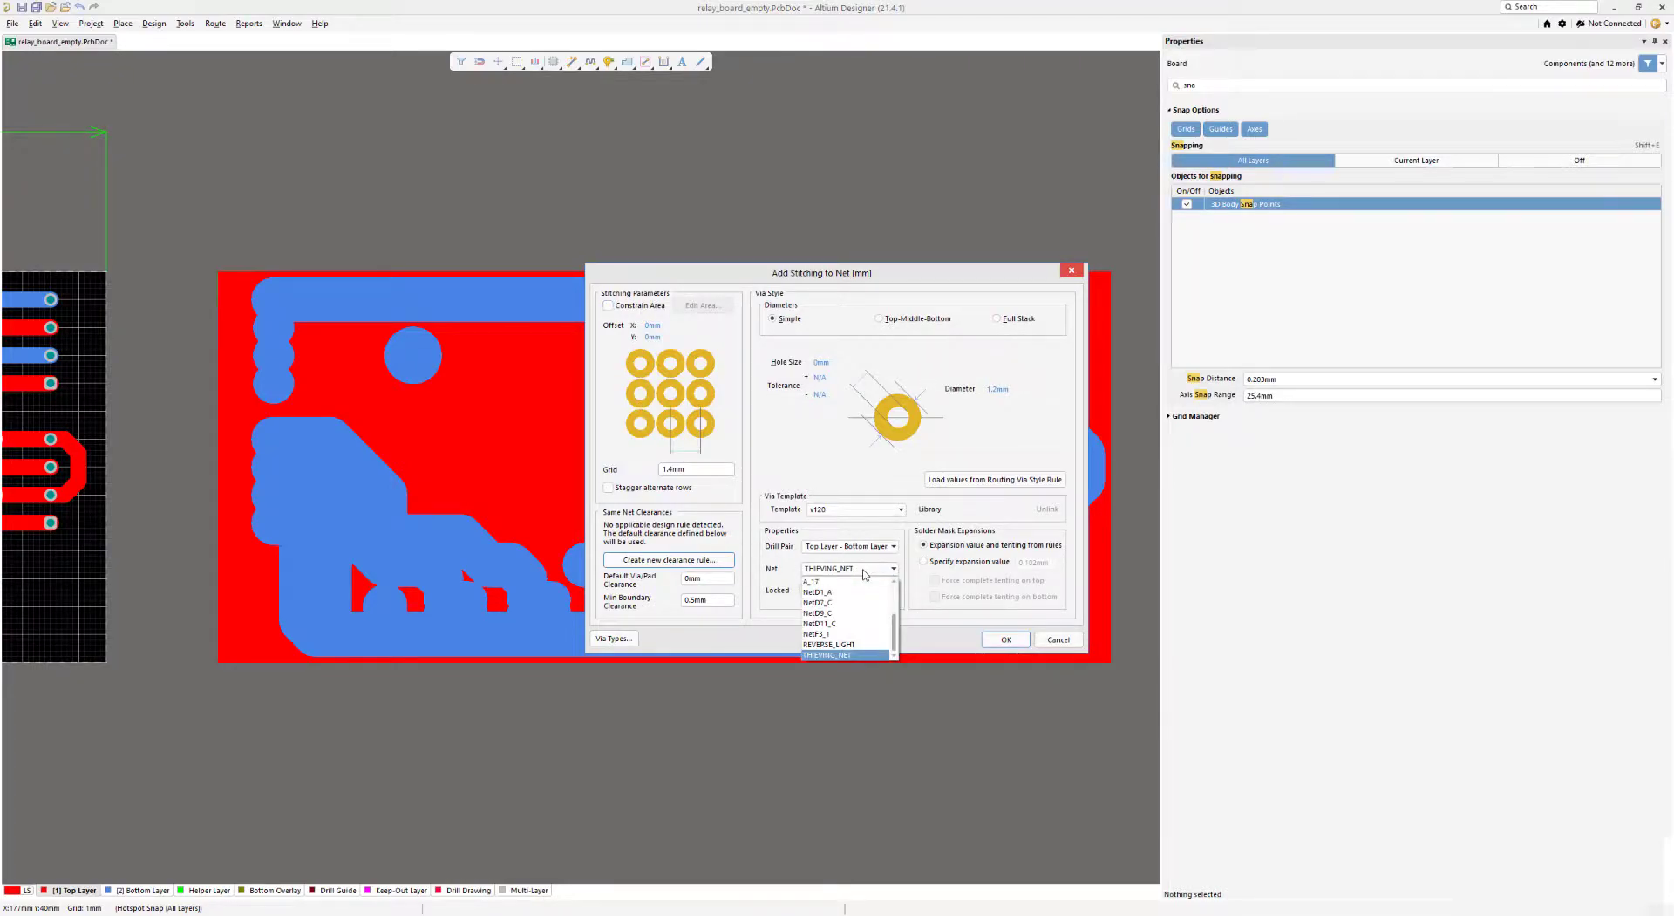
{"action": "left_click", "coordinate": [868, 656]}
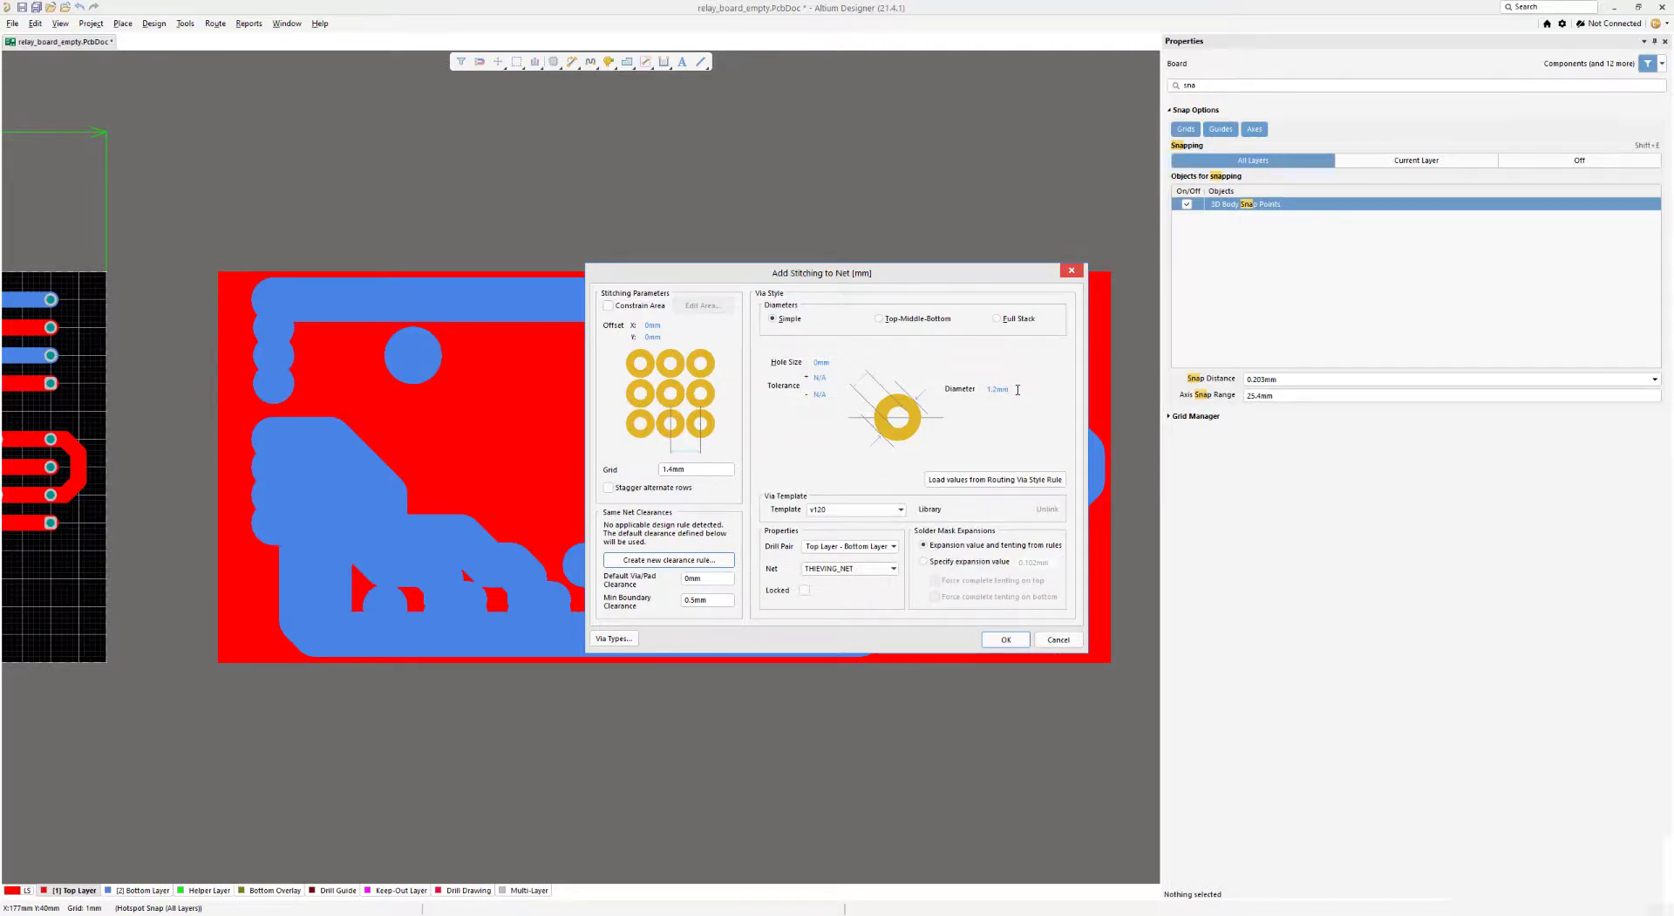
{"action": "left_click_drag", "start_coordinate": [1018, 389], "coordinate": [979, 388]}
{"action": "left_click", "coordinate": [1007, 641]}
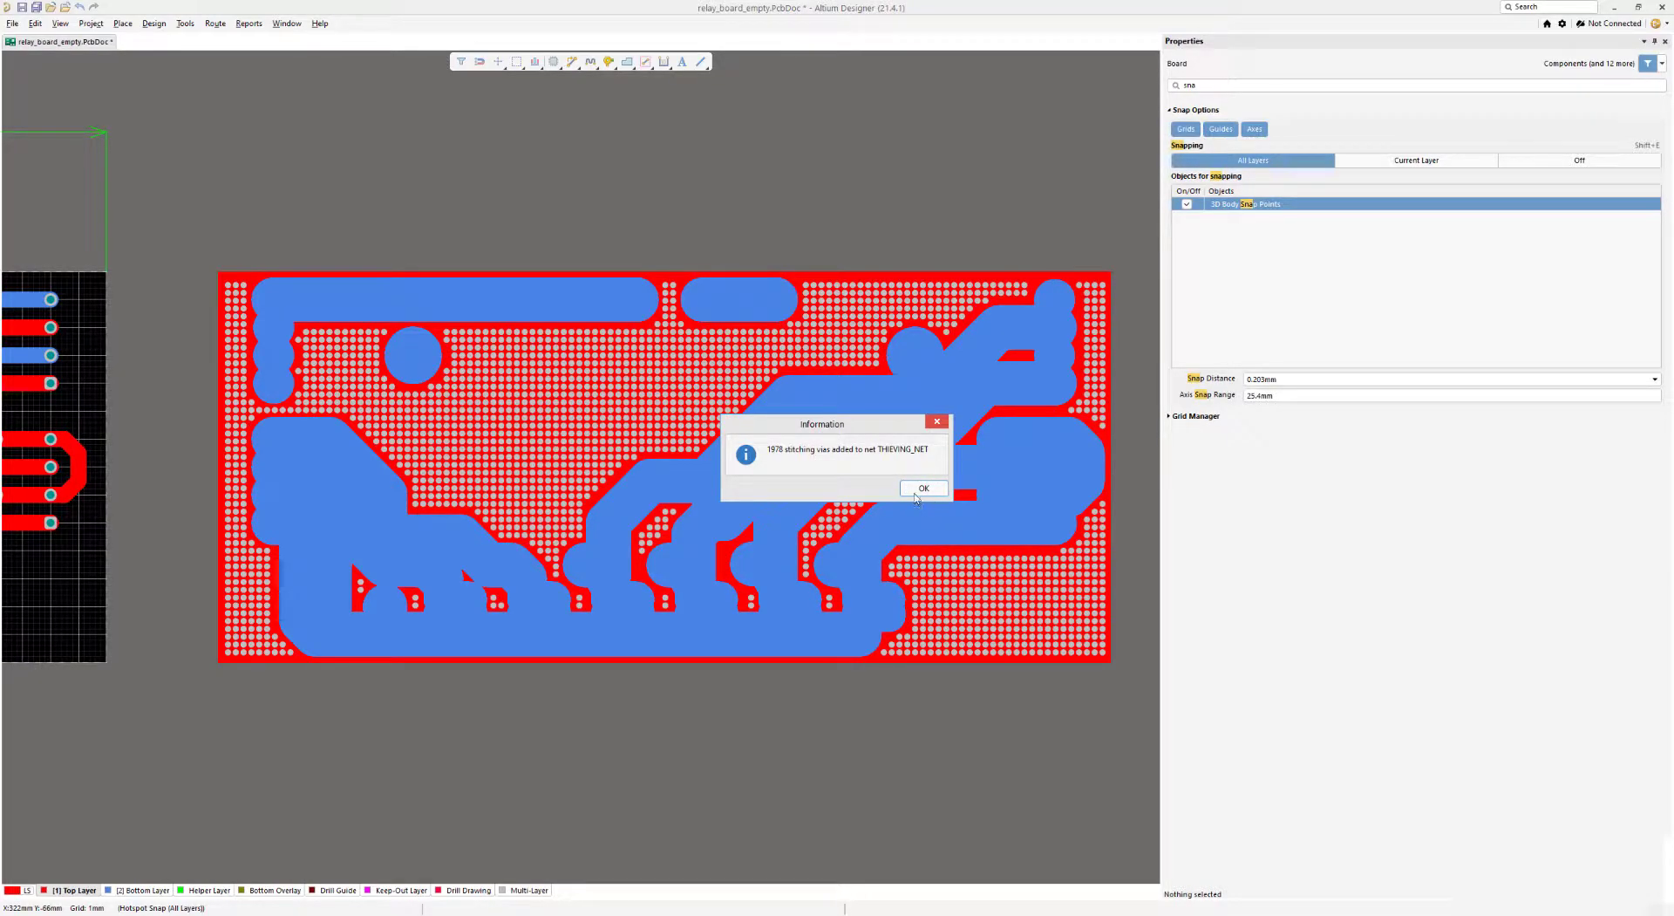
- Dismiss the via count message and delete the temporary bottom-layer fill
{"action": "left_click", "coordinate": [923, 489]}
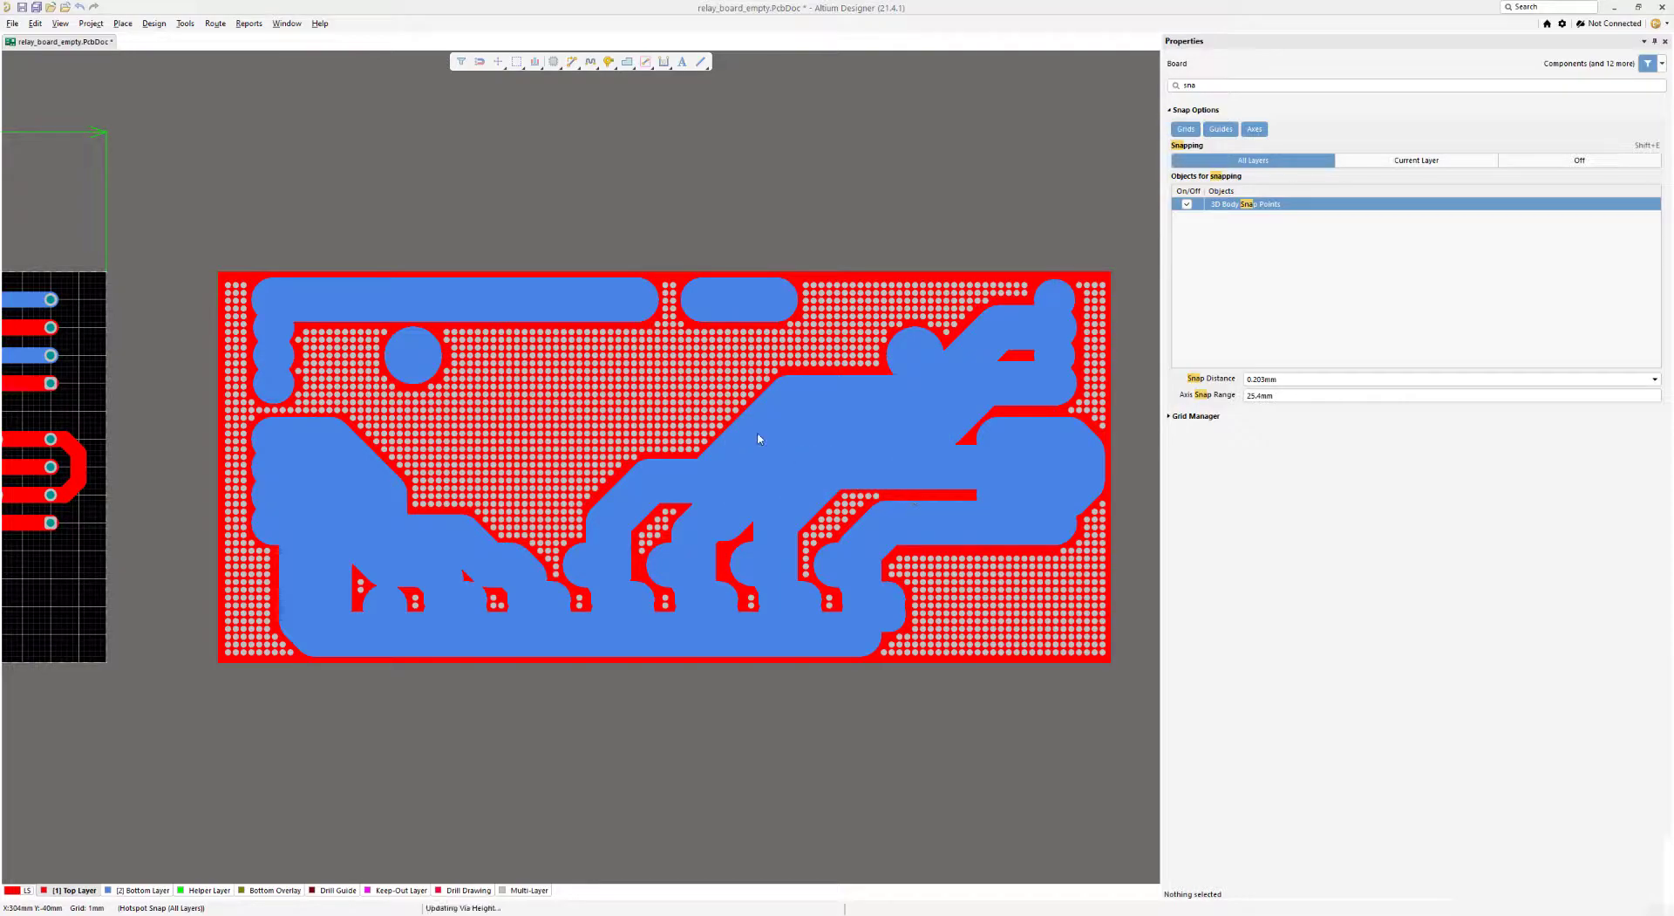
{"action": "left_click", "coordinate": [689, 639]}
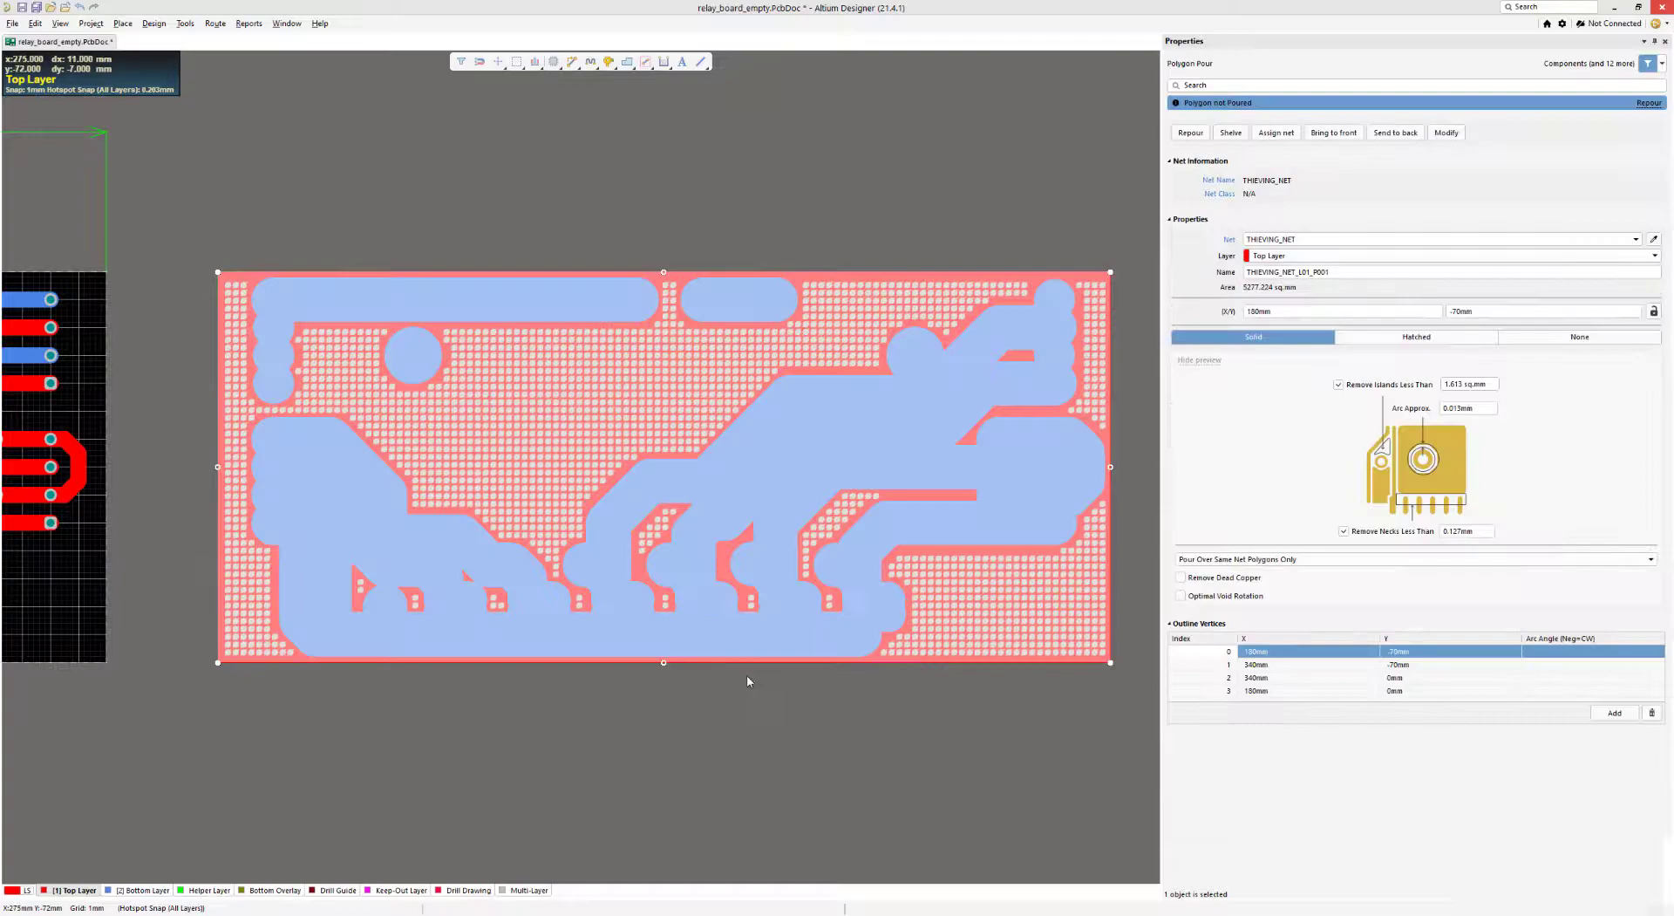
{"action": "left_click", "coordinate": [748, 679]}
{"action": "left_click", "coordinate": [757, 654]}
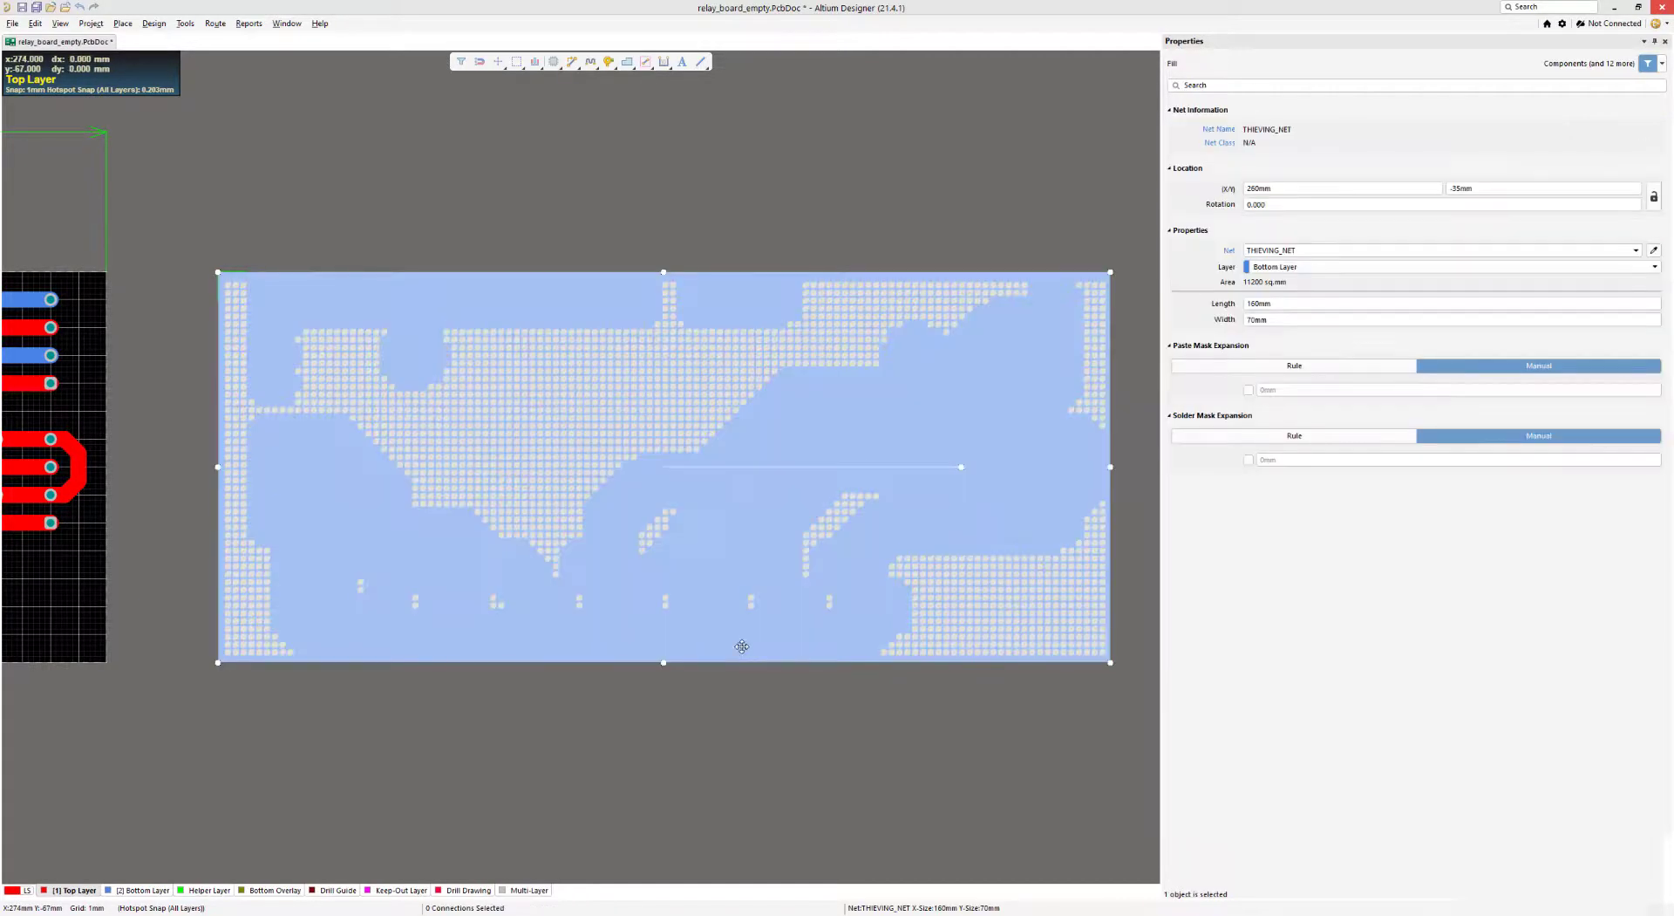
{"action": "key", "text": "Delete"}
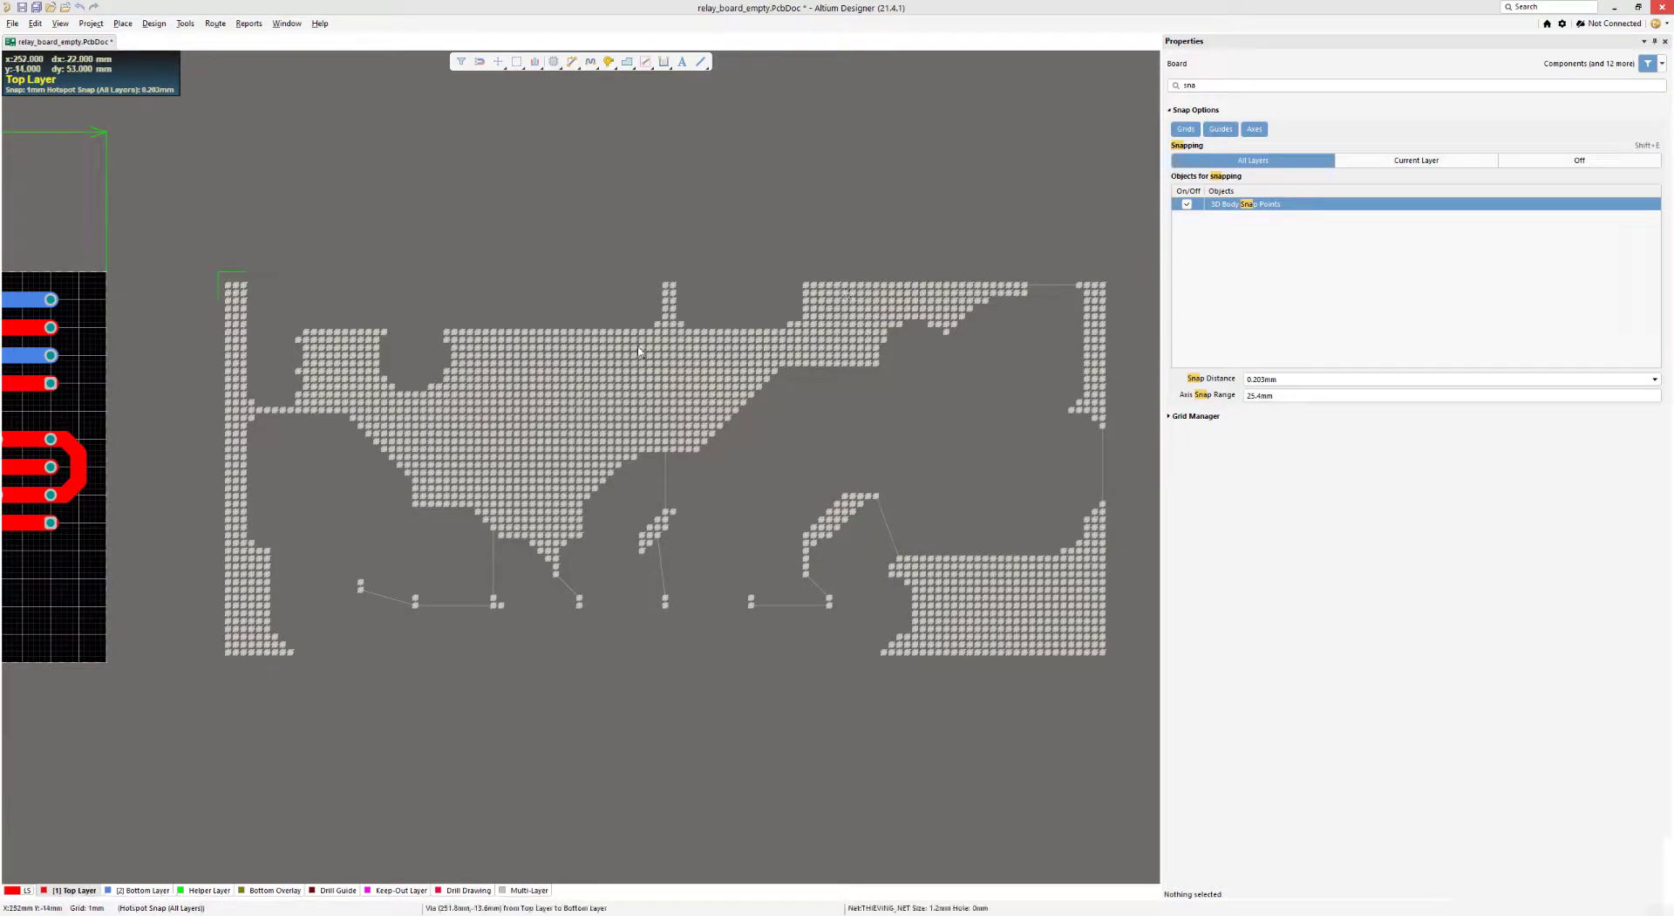
- Select a stitching via to inspect its 1.2 mm size and 0 mm hole
{"action": "left_click", "coordinate": [706, 447]}
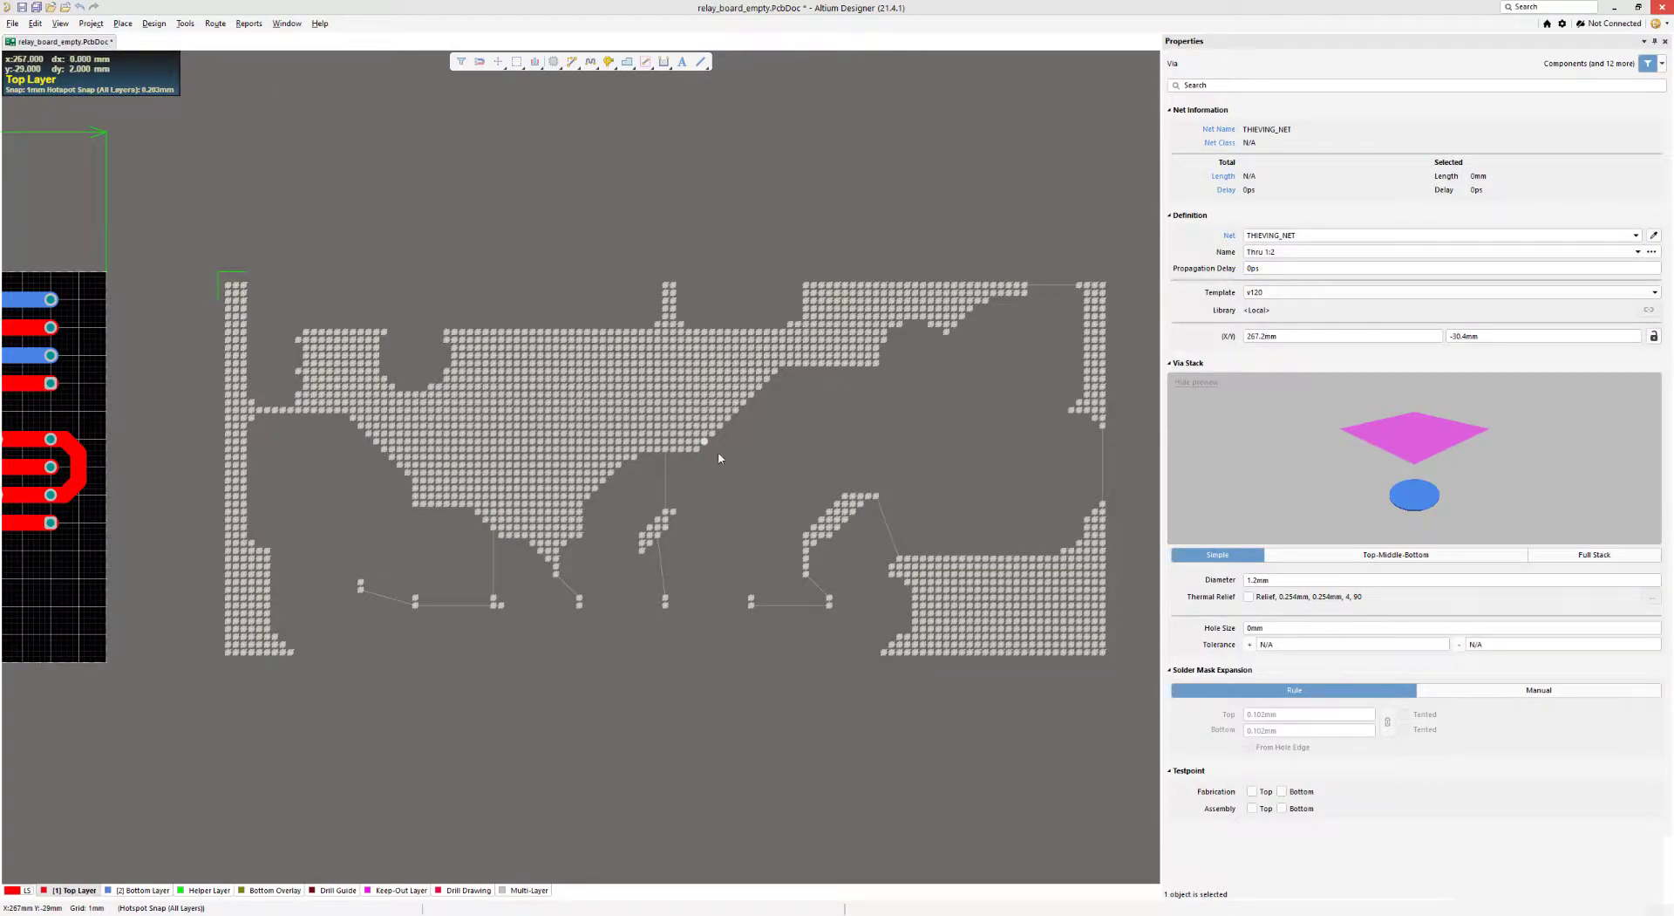
{"action": "left_click", "coordinate": [730, 472]}
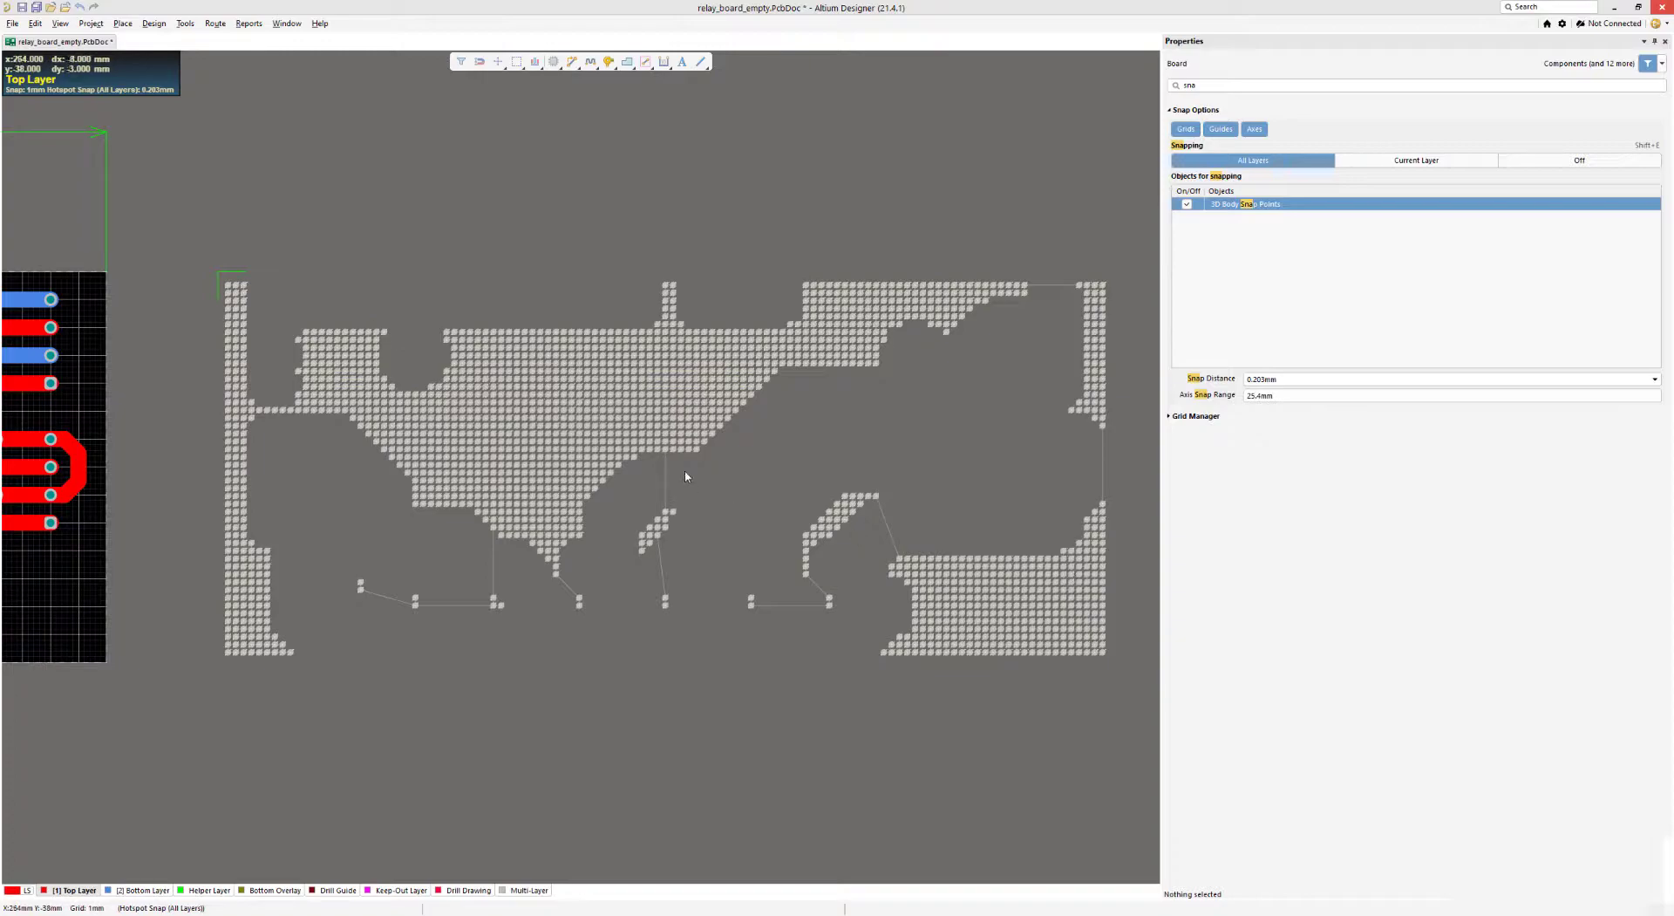
{"action": "left_click", "coordinate": [707, 445]}
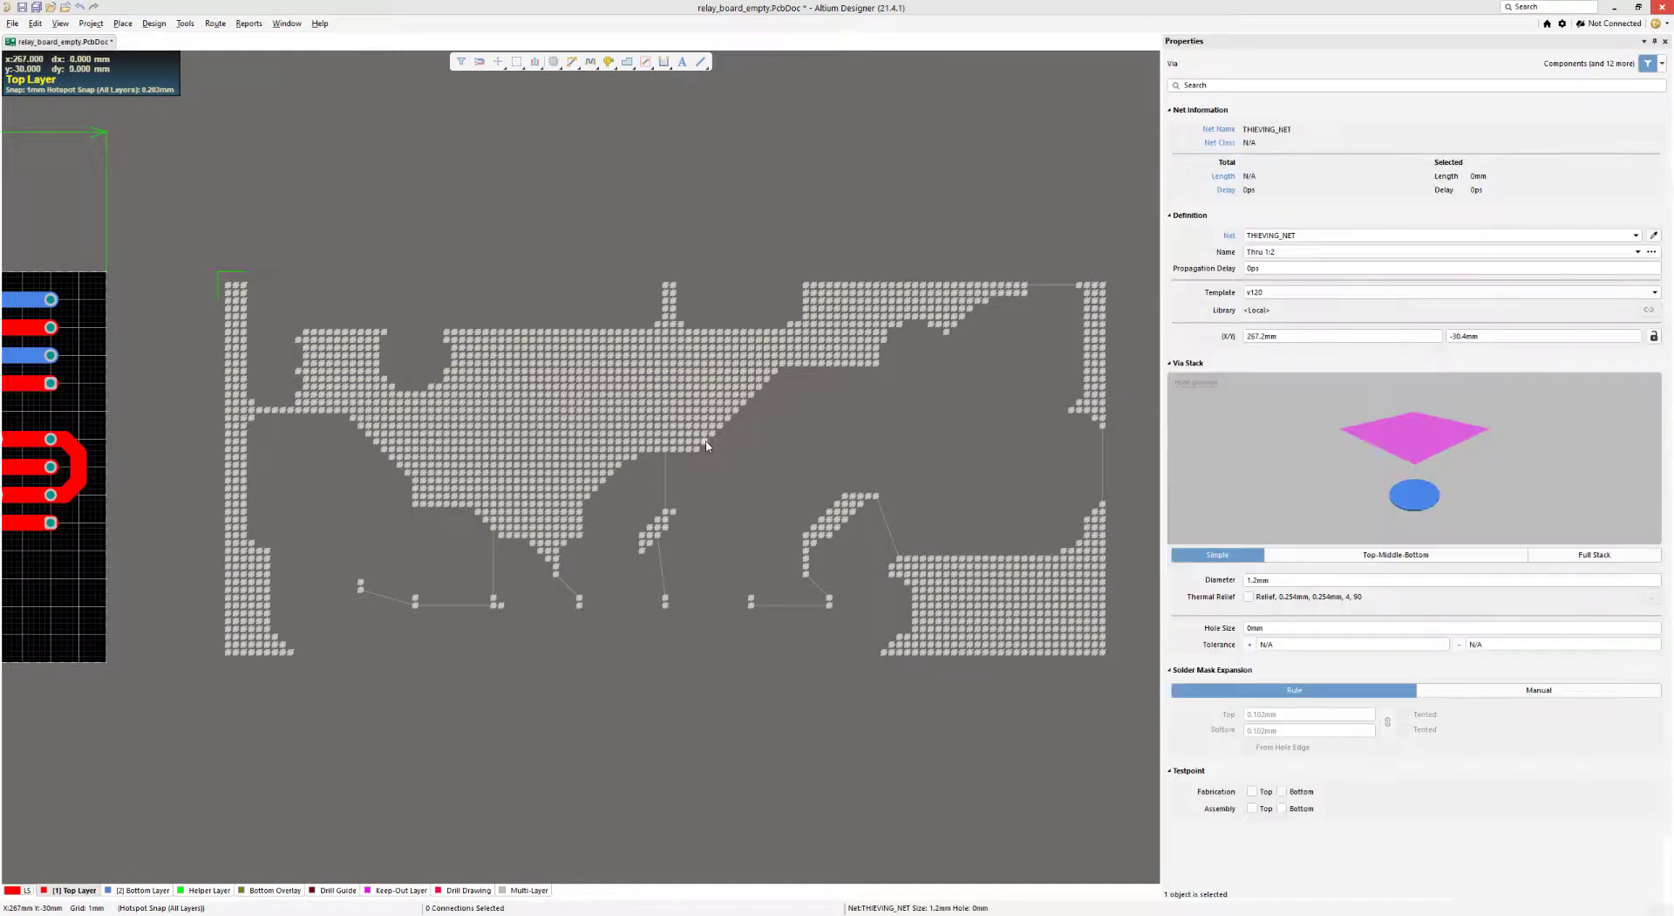
- Run Find Similar Objects on a thieving via and set Layer to Same
{"action": "right_click", "coordinate": [706, 446]}
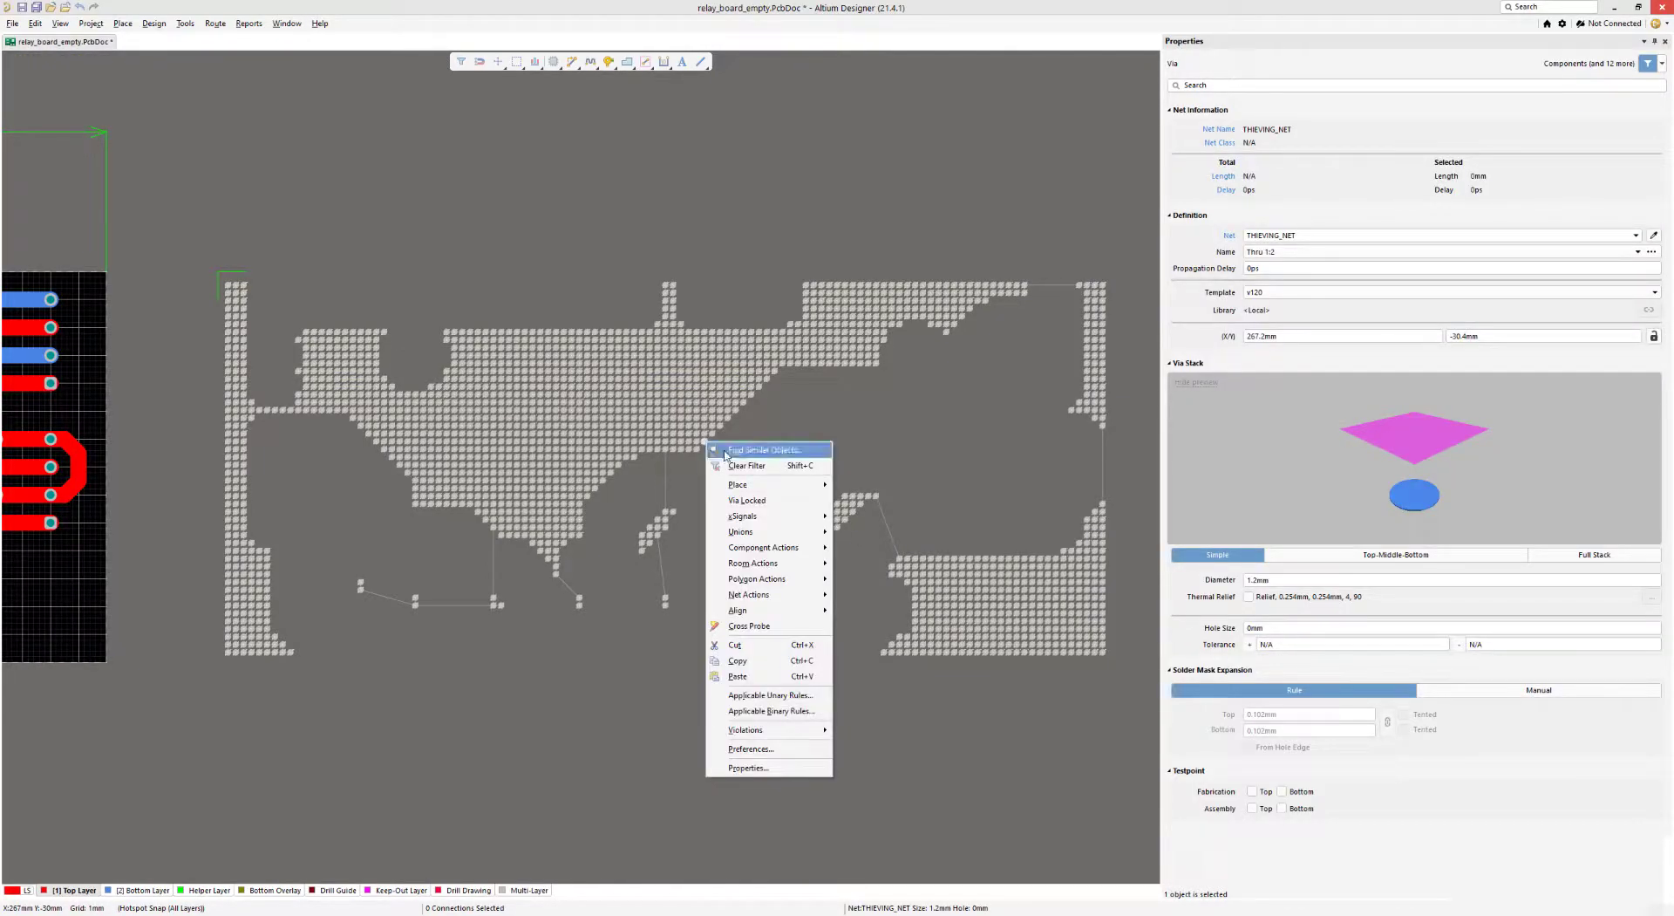
{"action": "left_click", "coordinate": [725, 452]}
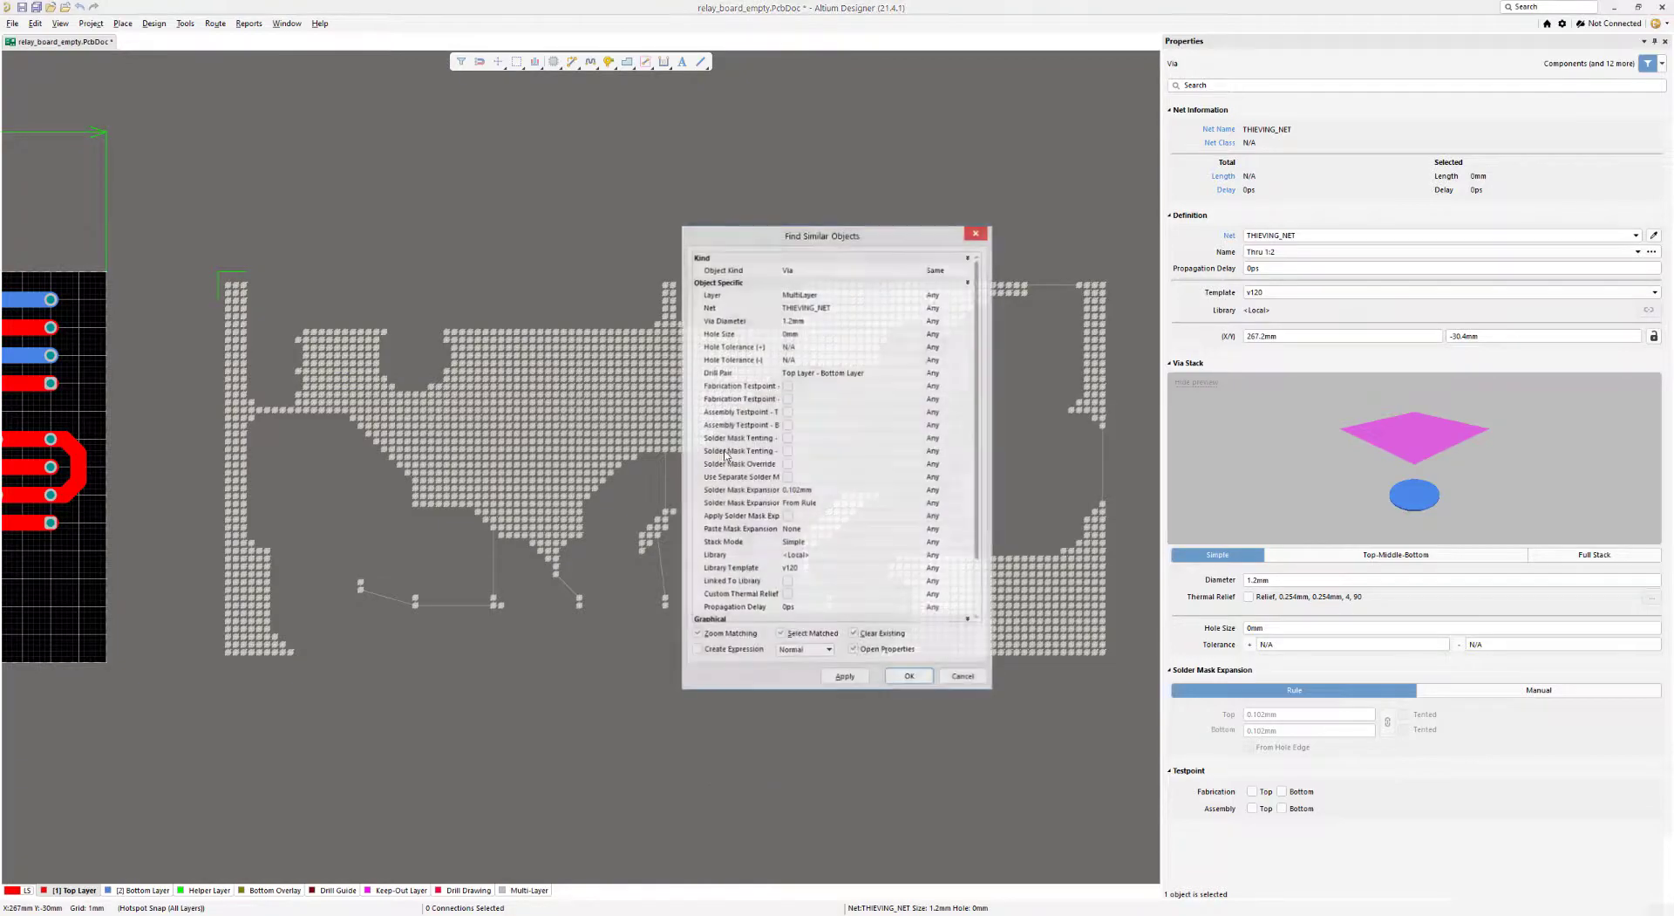
{"action": "left_click", "coordinate": [964, 295]}
{"action": "left_click", "coordinate": [965, 295]}
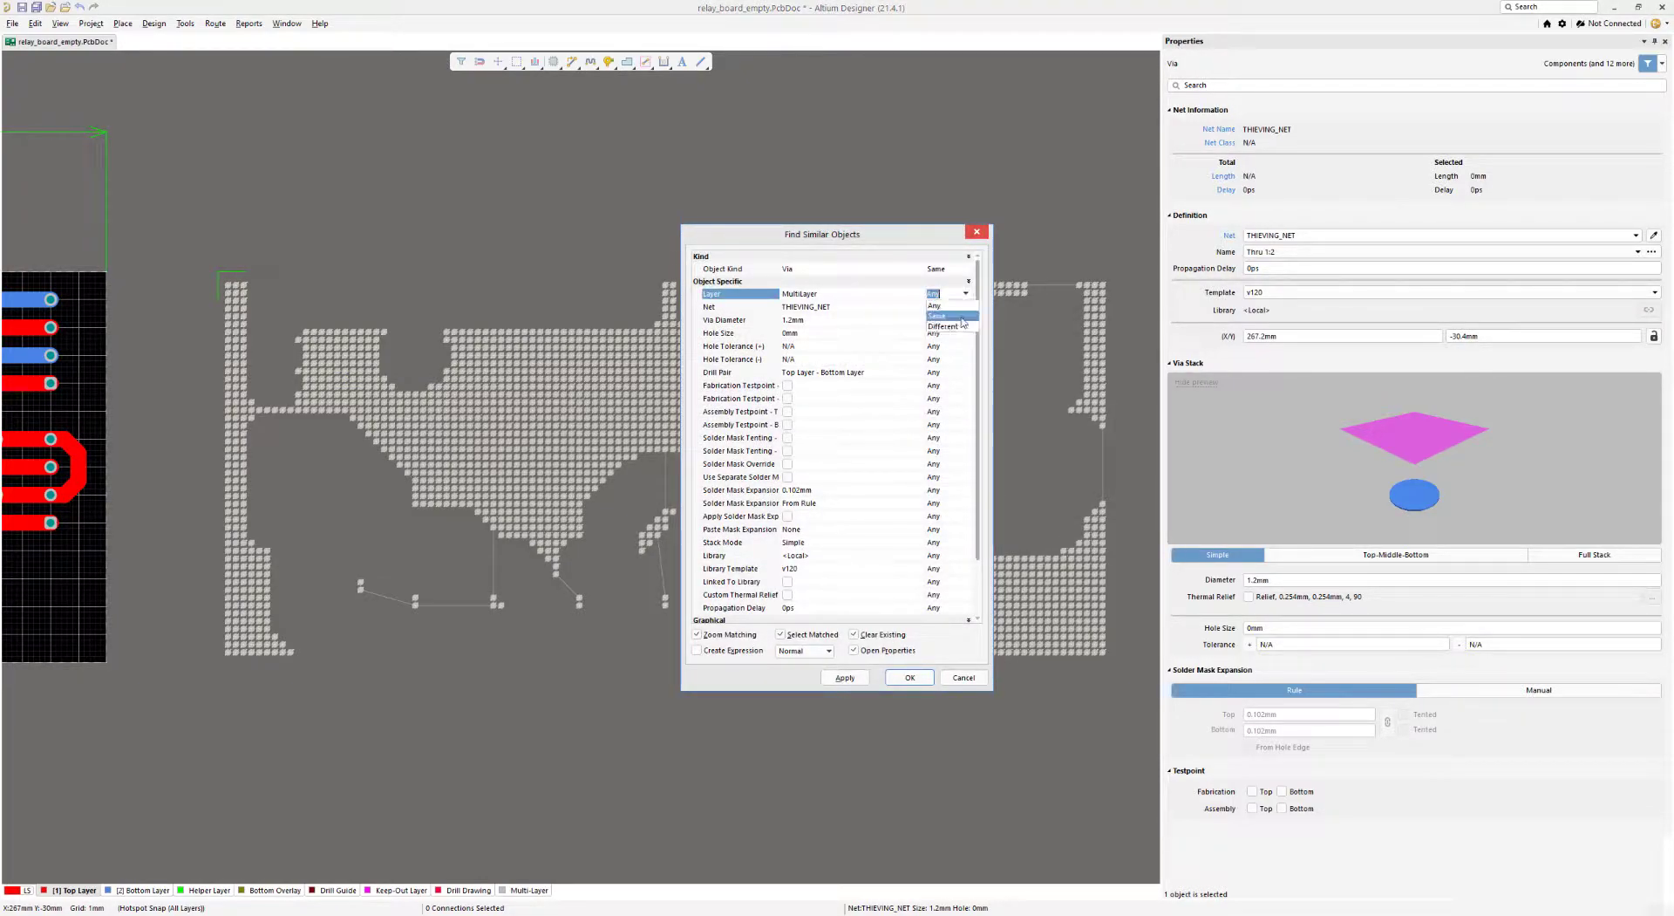
{"action": "left_click", "coordinate": [949, 316]}
- Set Net and Via Diameter to Same and select all 1978 matching vias
{"action": "left_click", "coordinate": [962, 307]}
{"action": "left_click", "coordinate": [964, 307]}
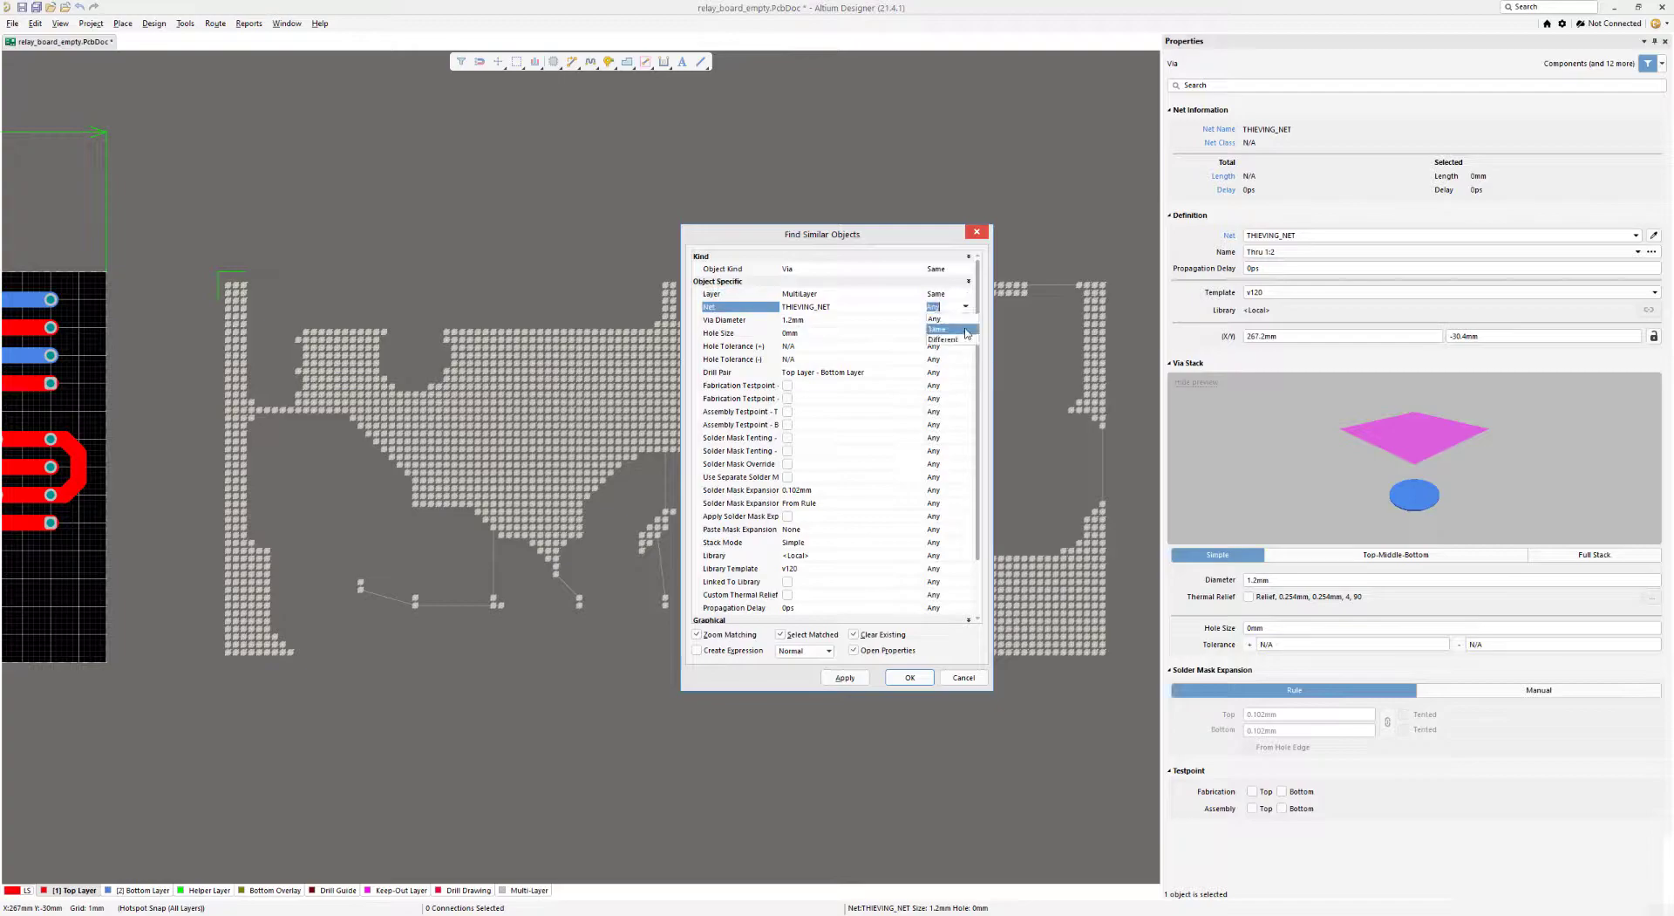
{"action": "left_click", "coordinate": [967, 333]}
{"action": "left_click", "coordinate": [963, 320]}
{"action": "left_click", "coordinate": [966, 321]}
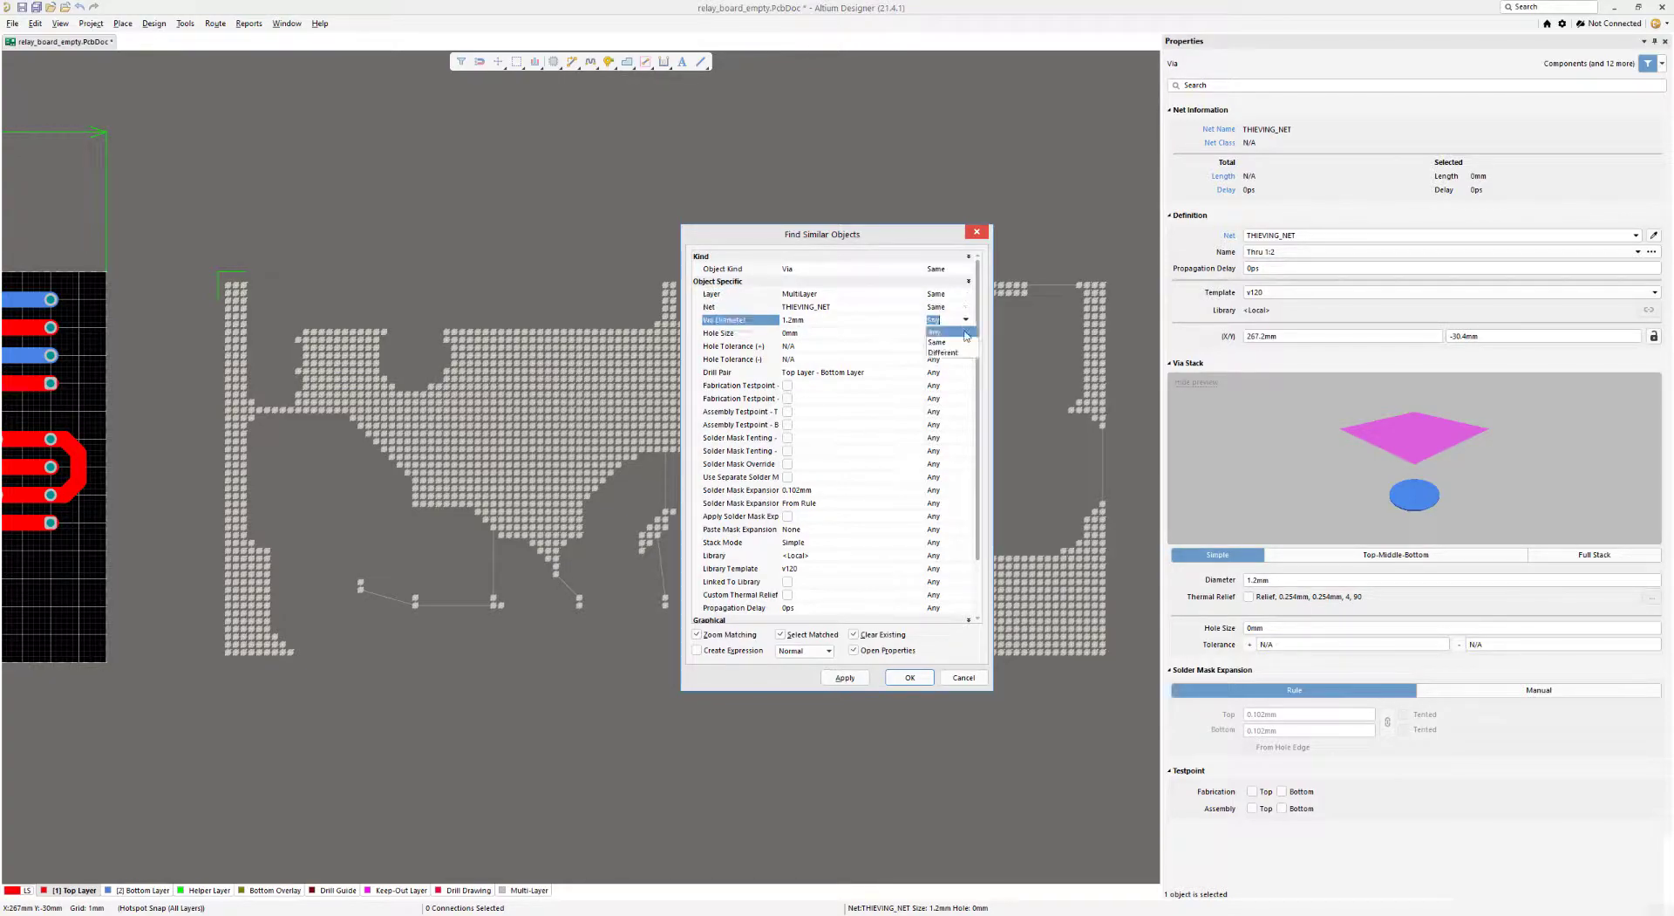
{"action": "left_click", "coordinate": [953, 346]}
{"action": "left_click", "coordinate": [903, 679]}
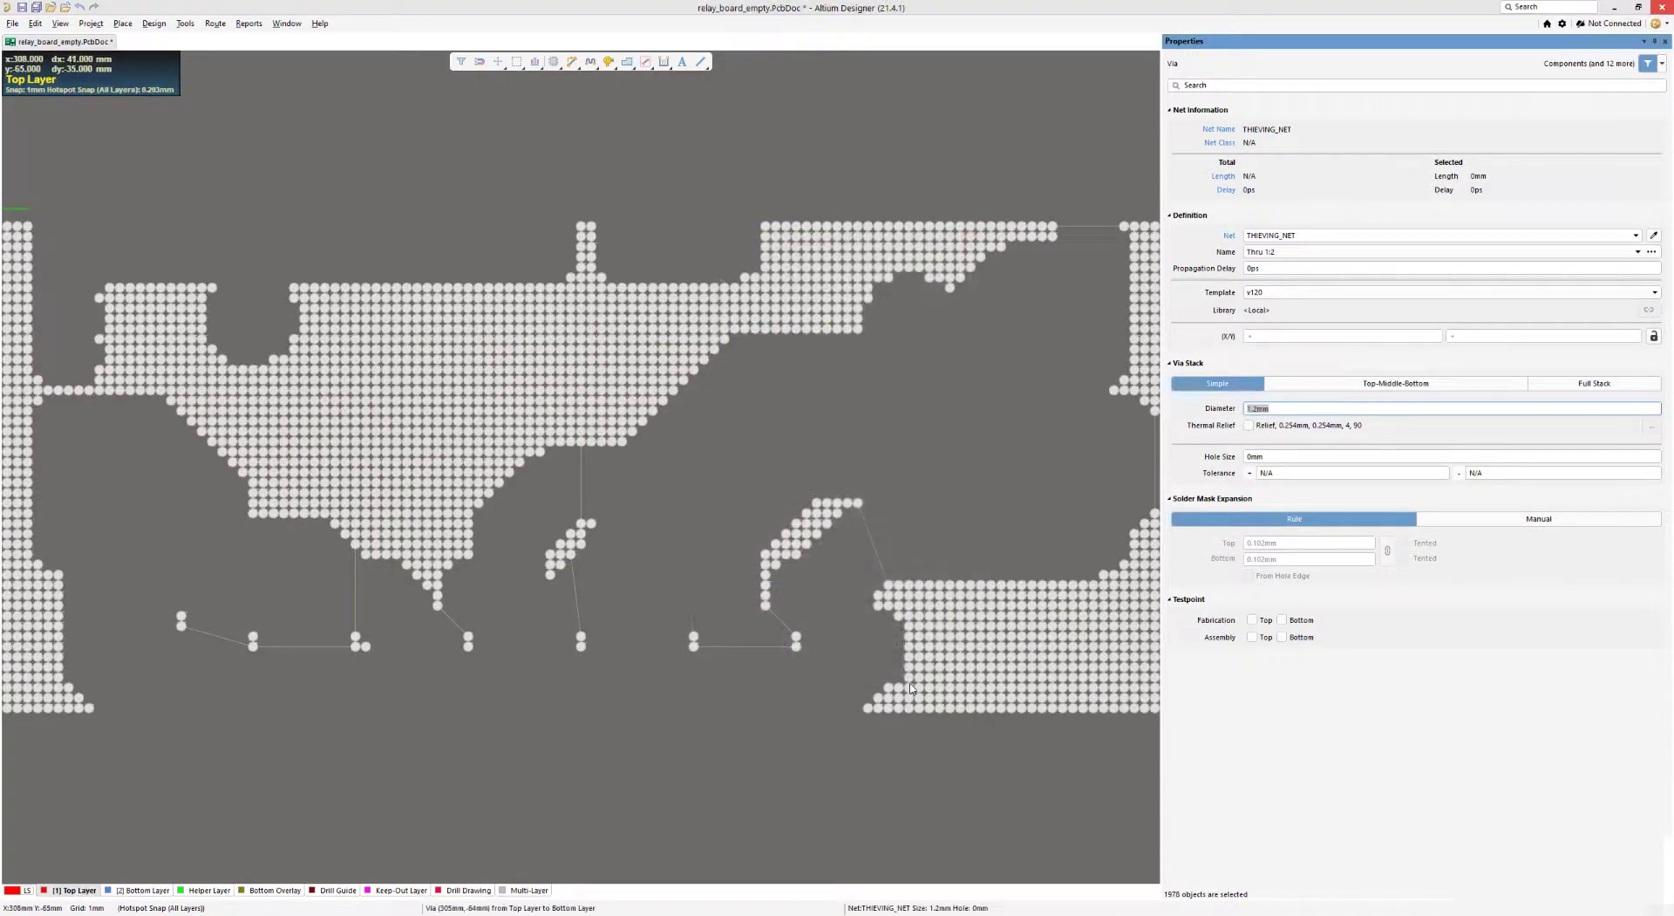
{"action": "scroll", "coordinate": [907, 681], "scroll_direction": "down", "scroll_amount": 5, "text": "ctrl"}
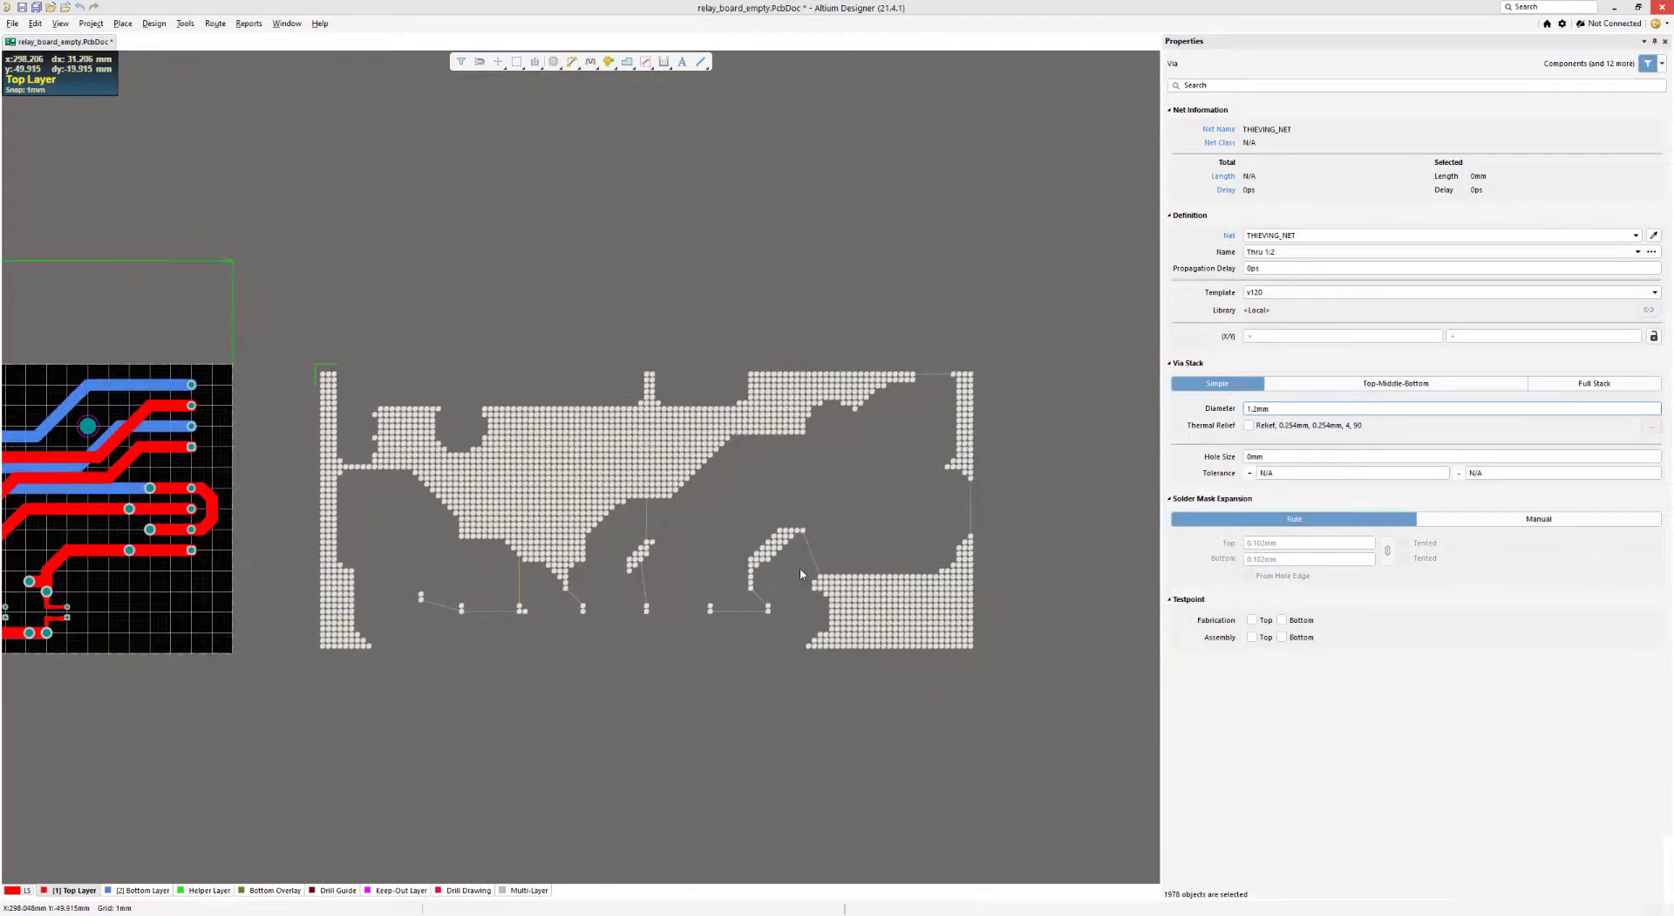
{"action": "scroll", "coordinate": [799, 572], "scroll_direction": "up", "scroll_amount": 2, "text": "ctrl"}
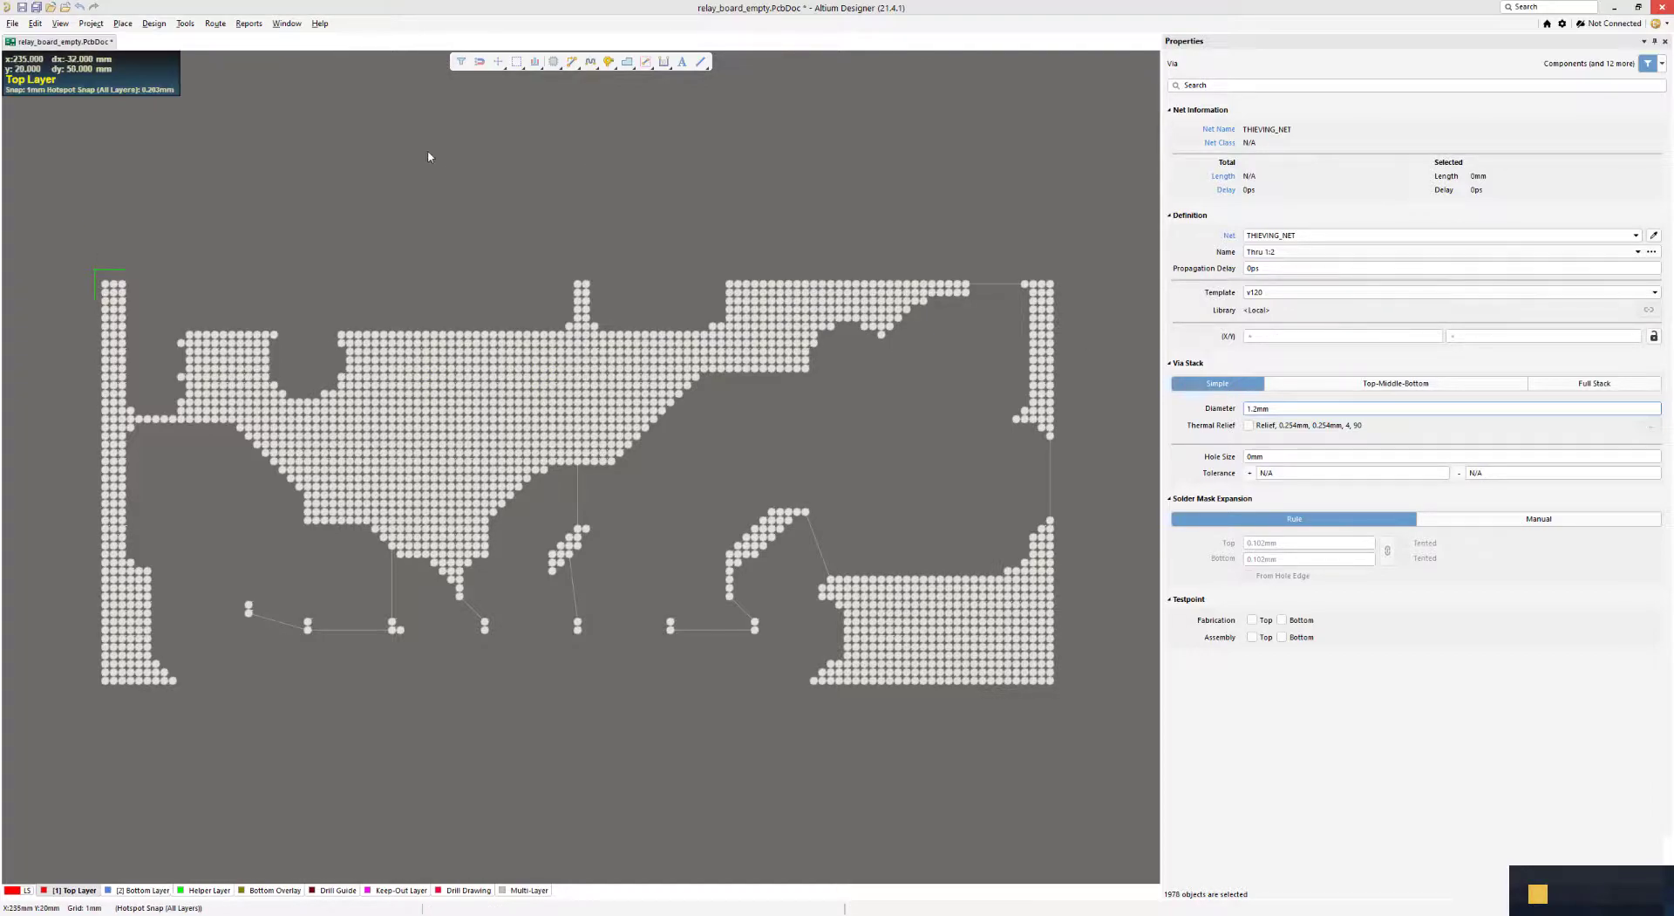
- Convert the selected thieving vias to free pads with Tools > Convert
{"action": "left_click", "coordinate": [185, 24]}
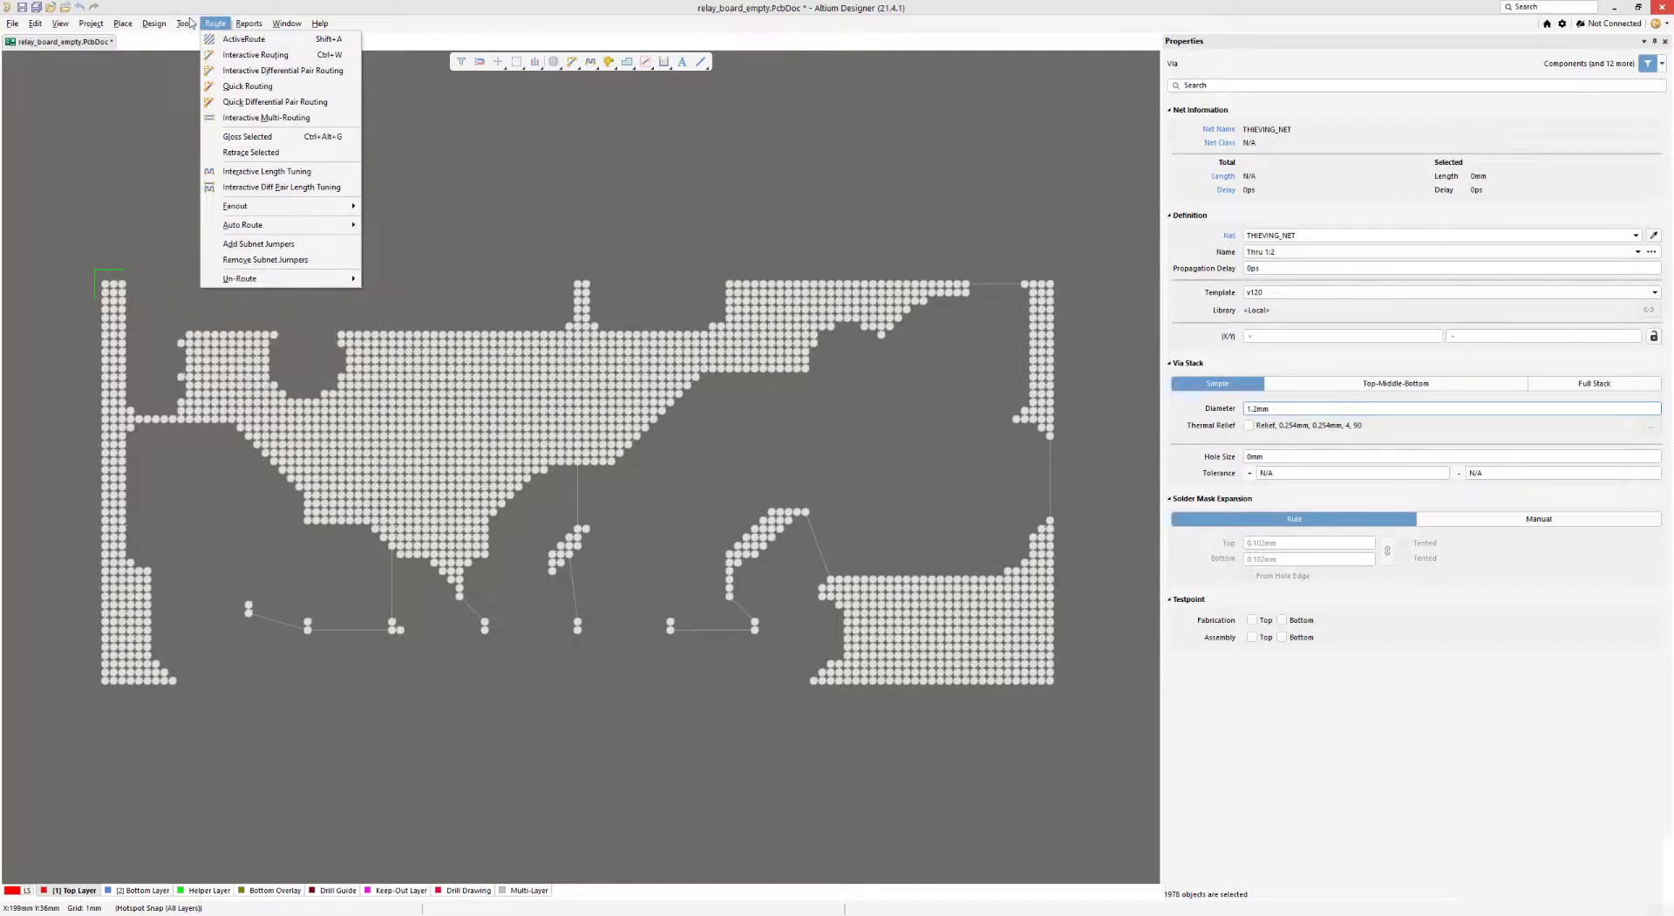
{"action": "mouse_move", "coordinate": [277, 297]}
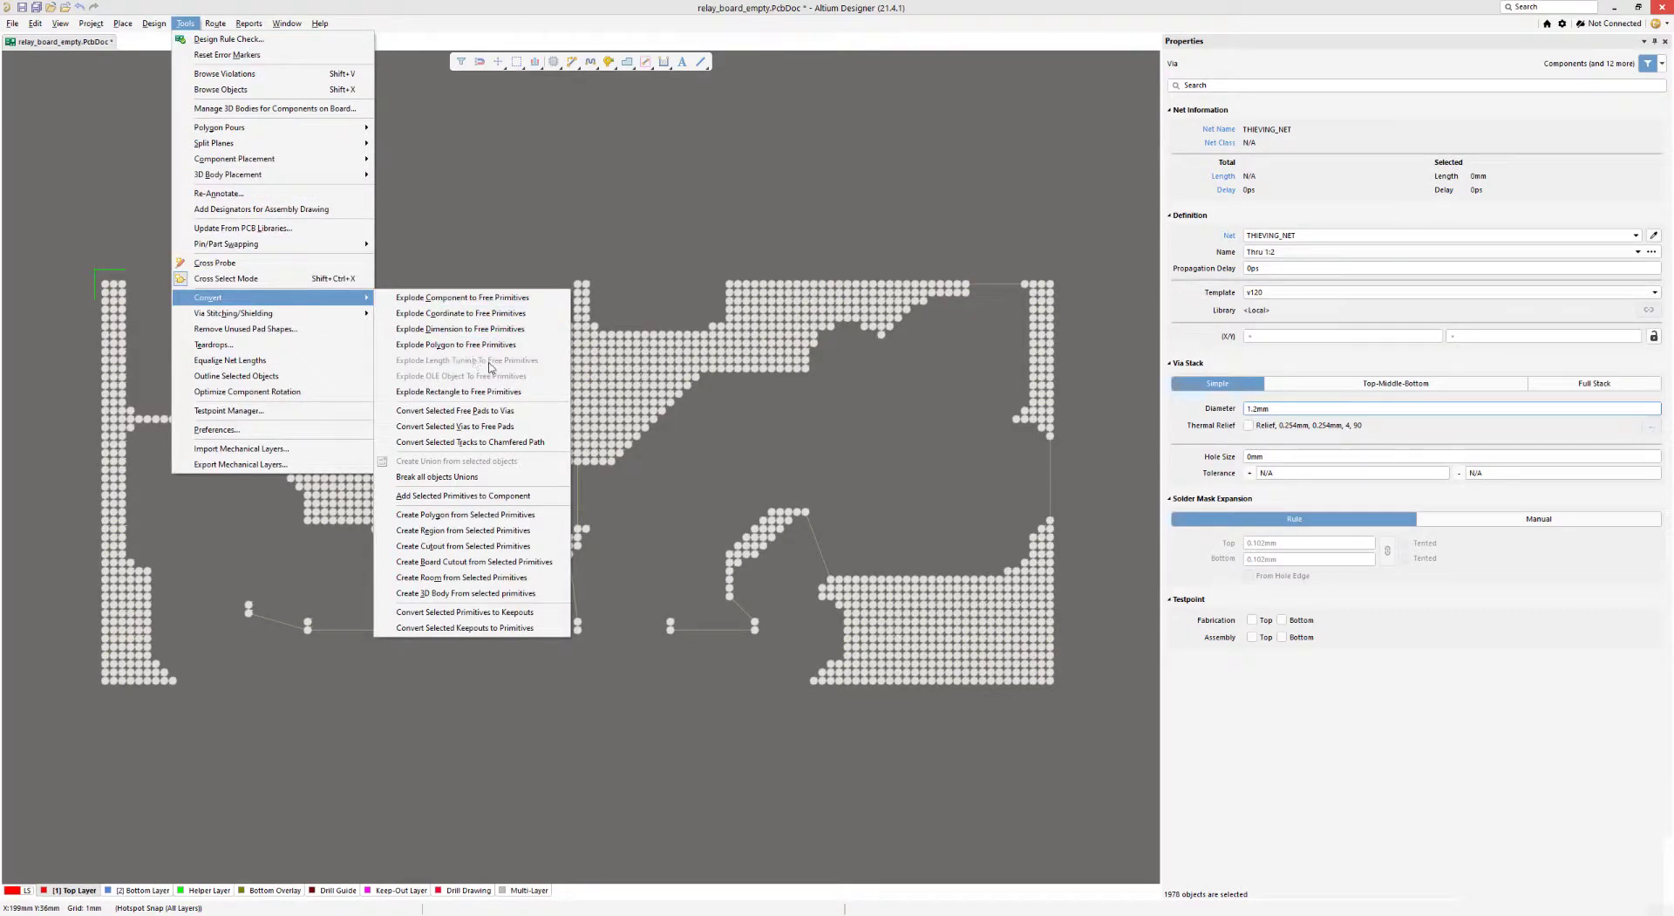
{"action": "left_click", "coordinate": [489, 426]}
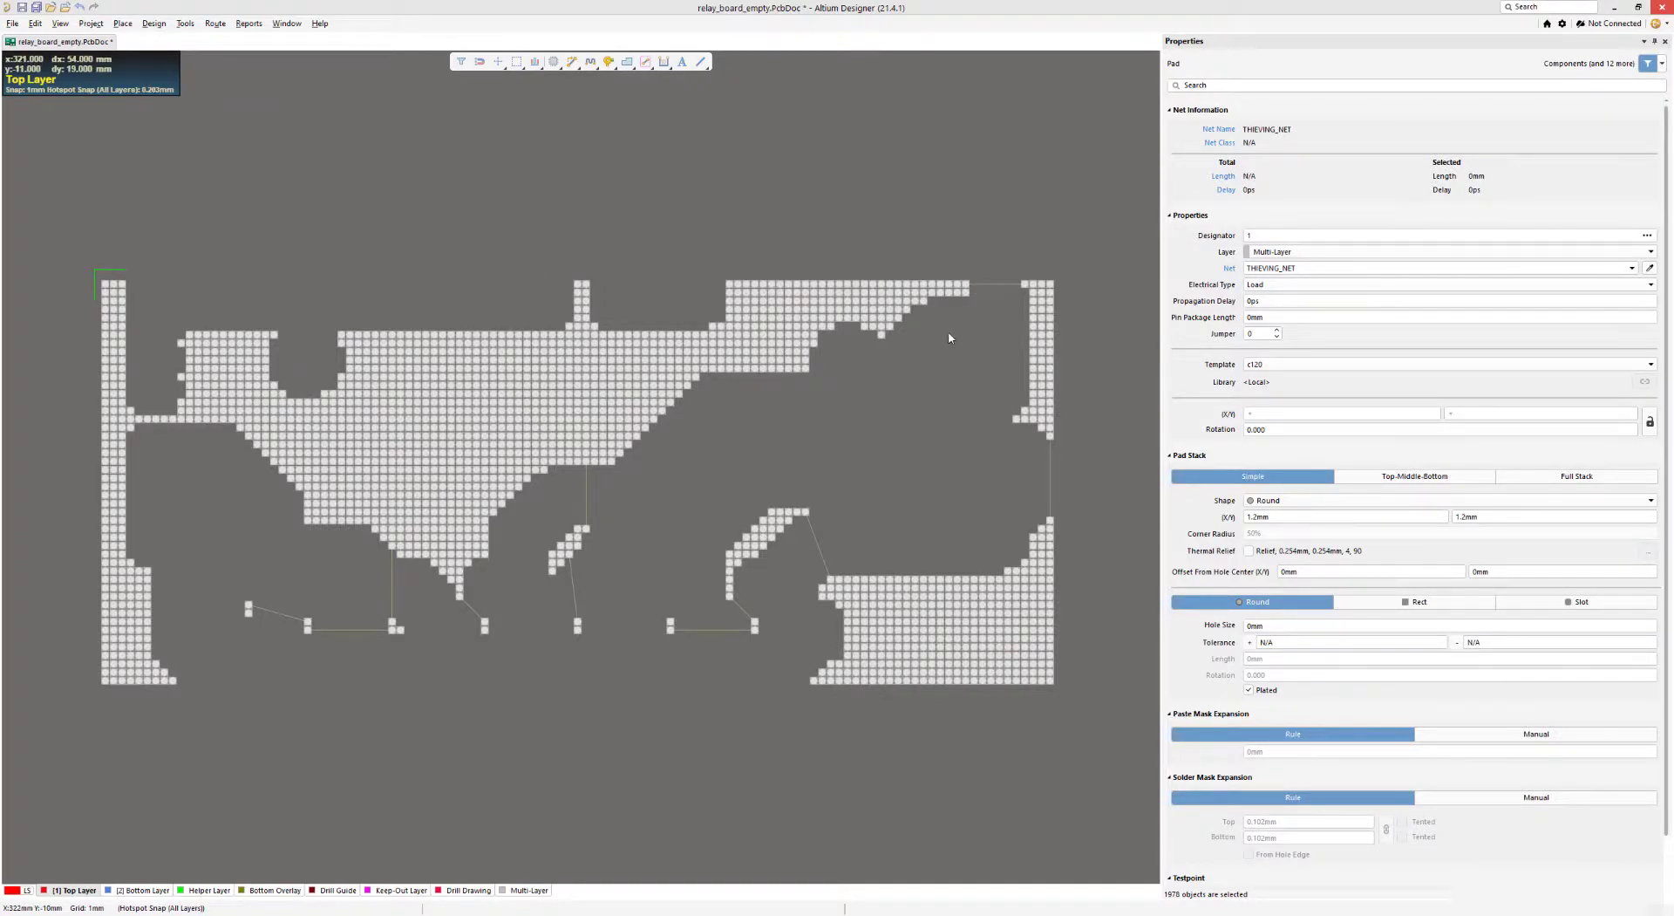
- Set the selected pads' layer to Top Layer and their net to No Net
{"action": "left_click", "coordinate": [1651, 253]}
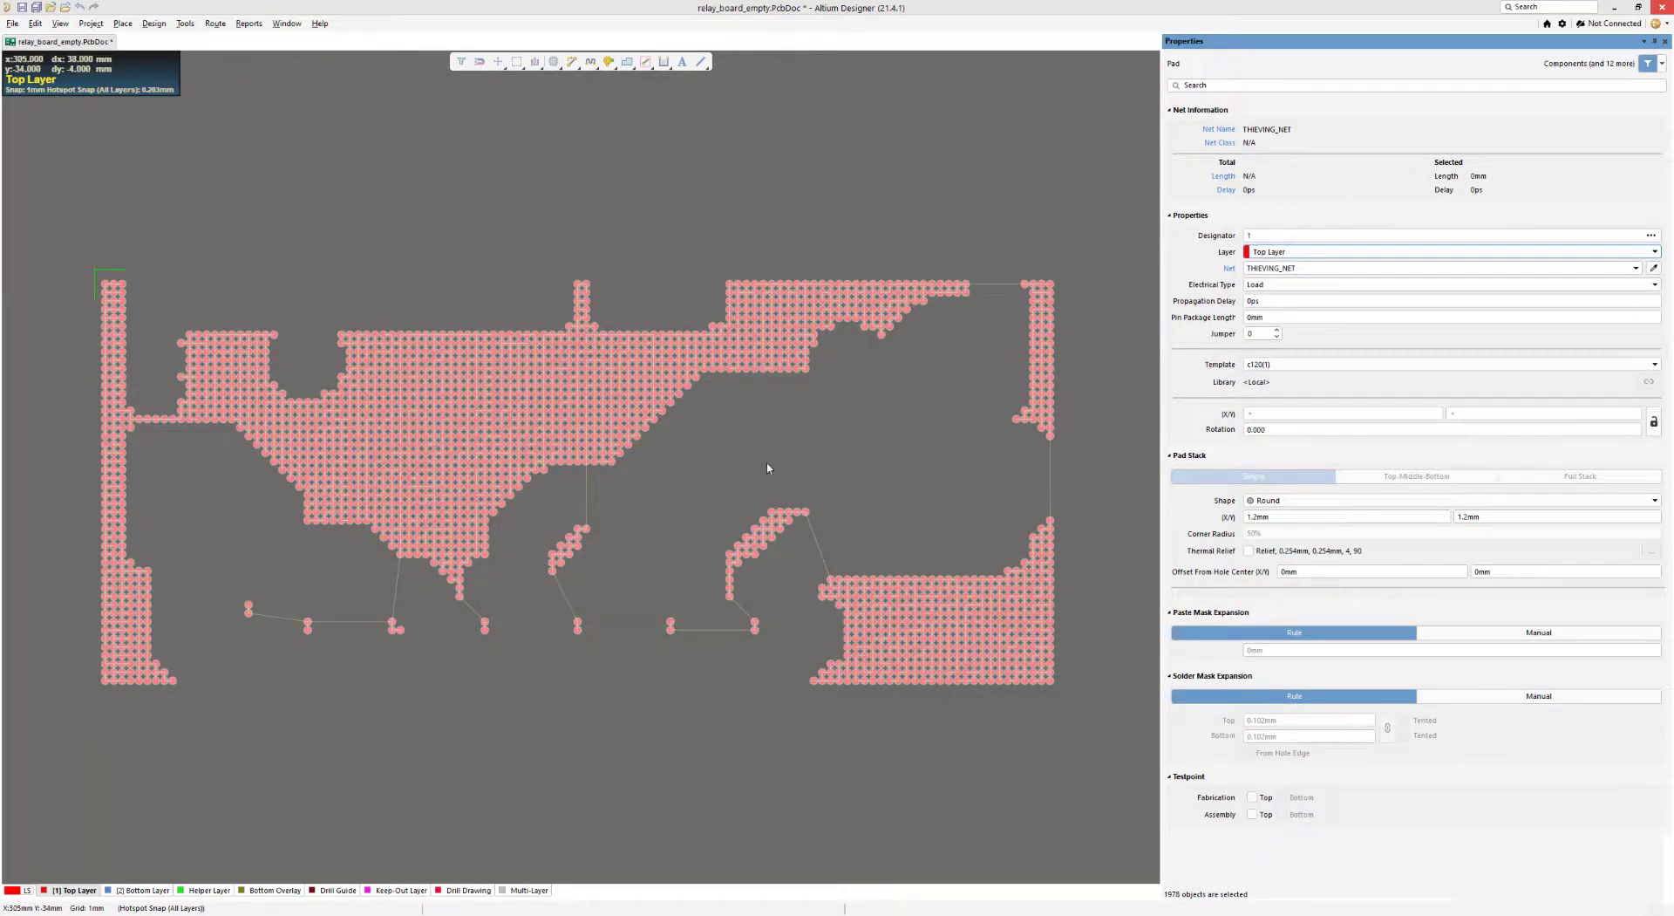
{"action": "scroll", "coordinate": [767, 468], "scroll_direction": "down", "scroll_amount": 5, "text": "ctrl"}
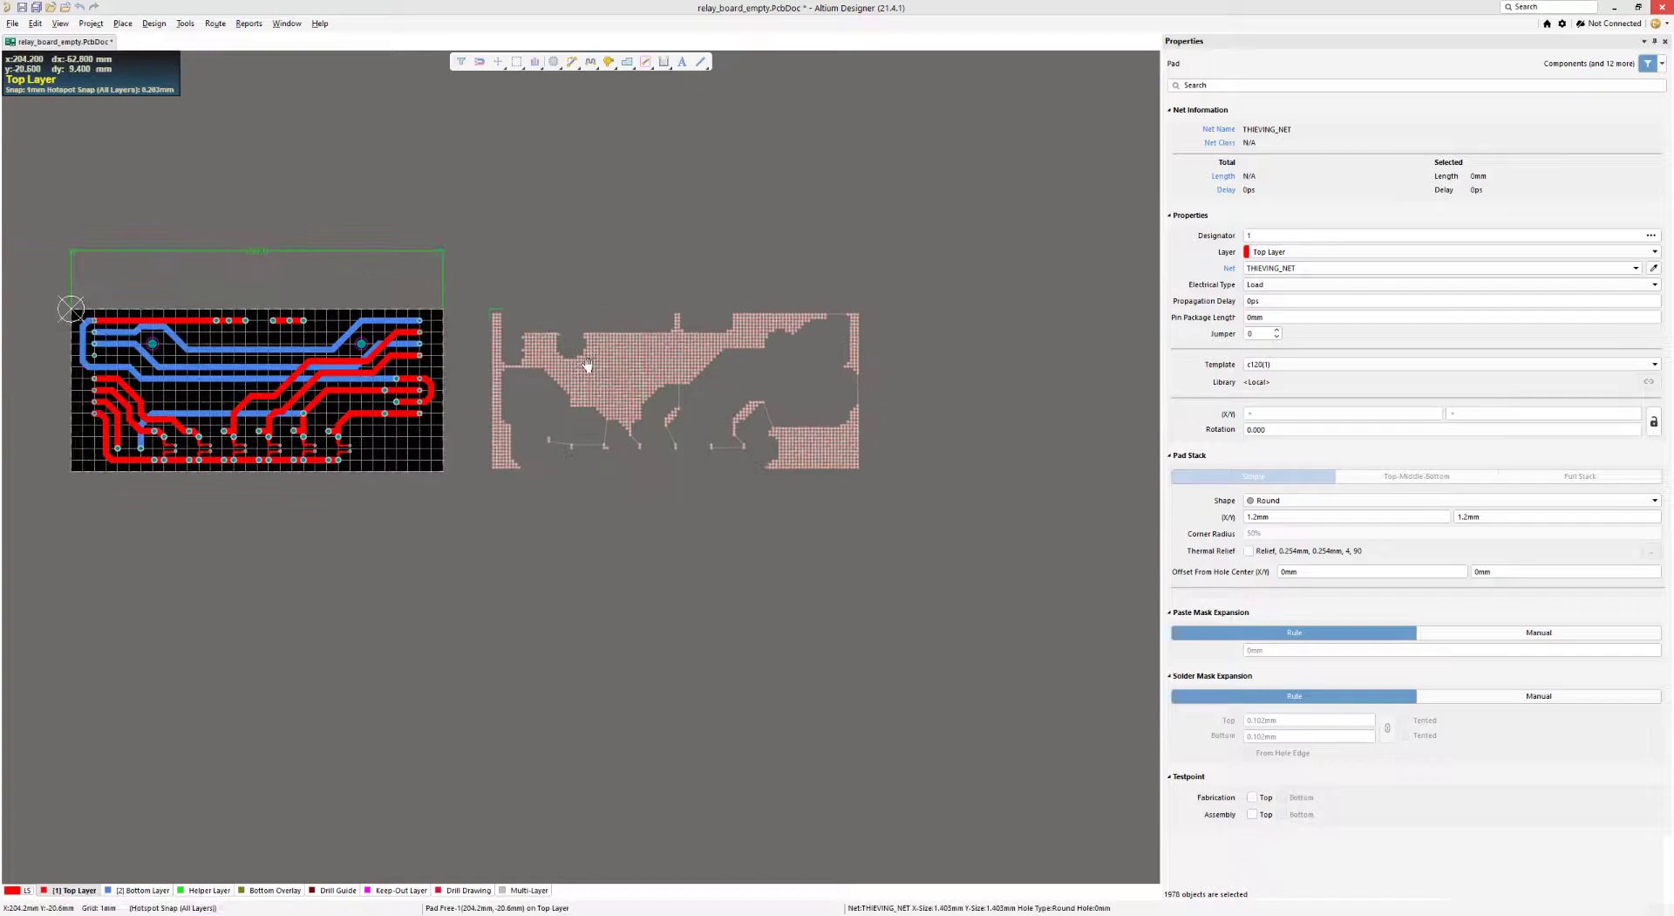
{"action": "right_click_drag", "start_coordinate": [588, 364], "coordinate": [763, 380]}
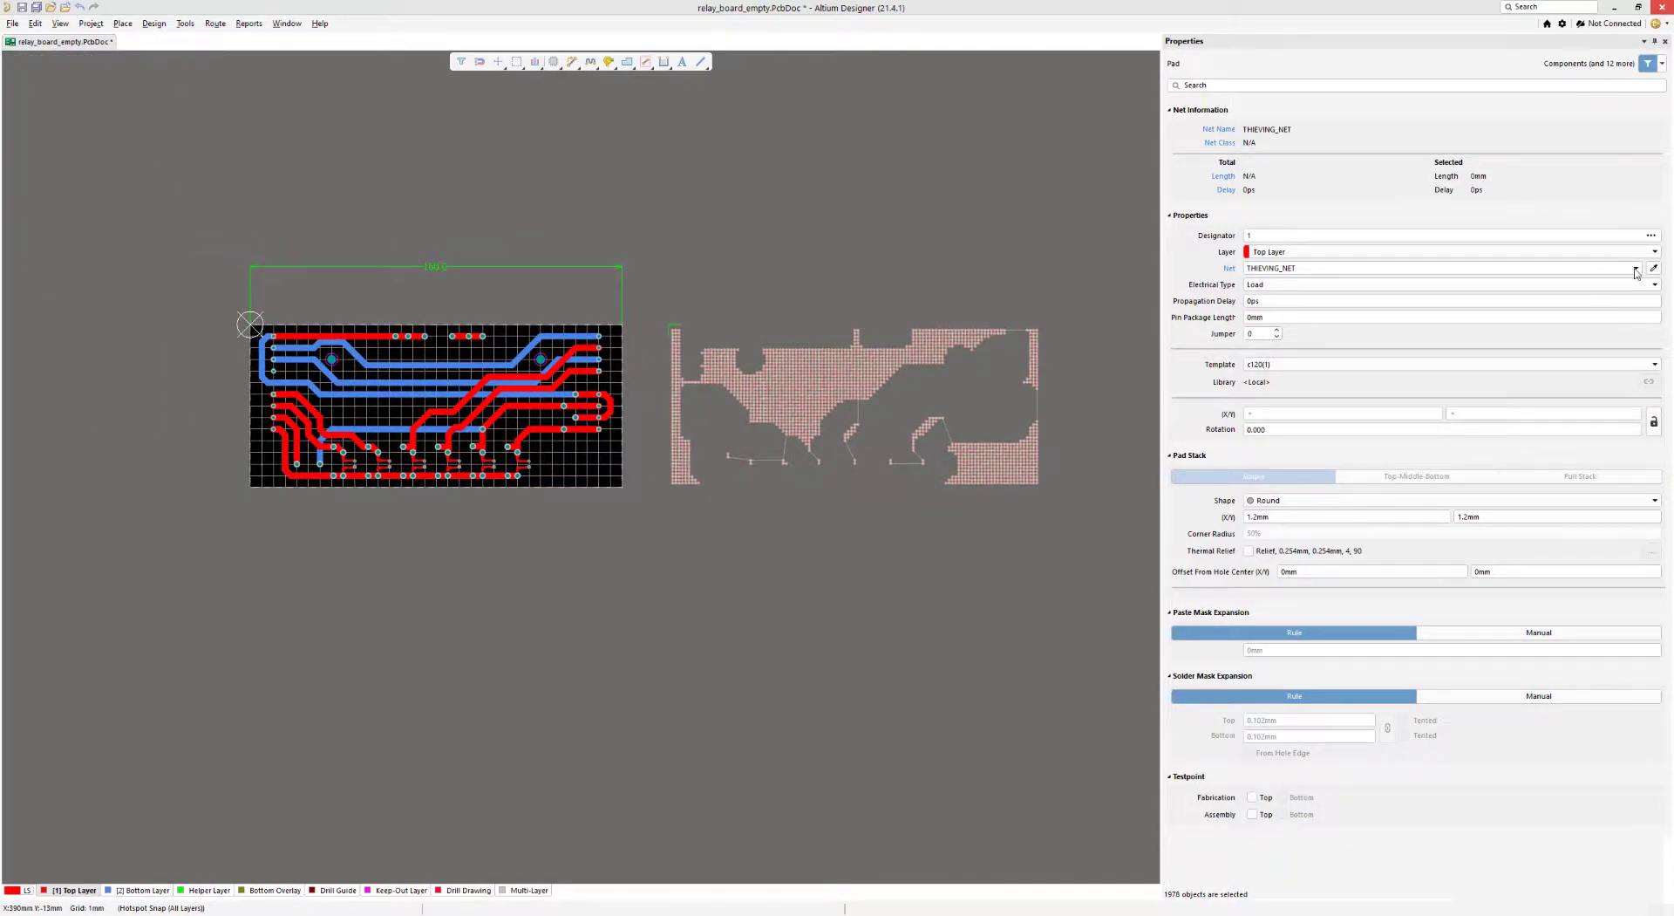
{"action": "left_click", "coordinate": [1635, 268]}
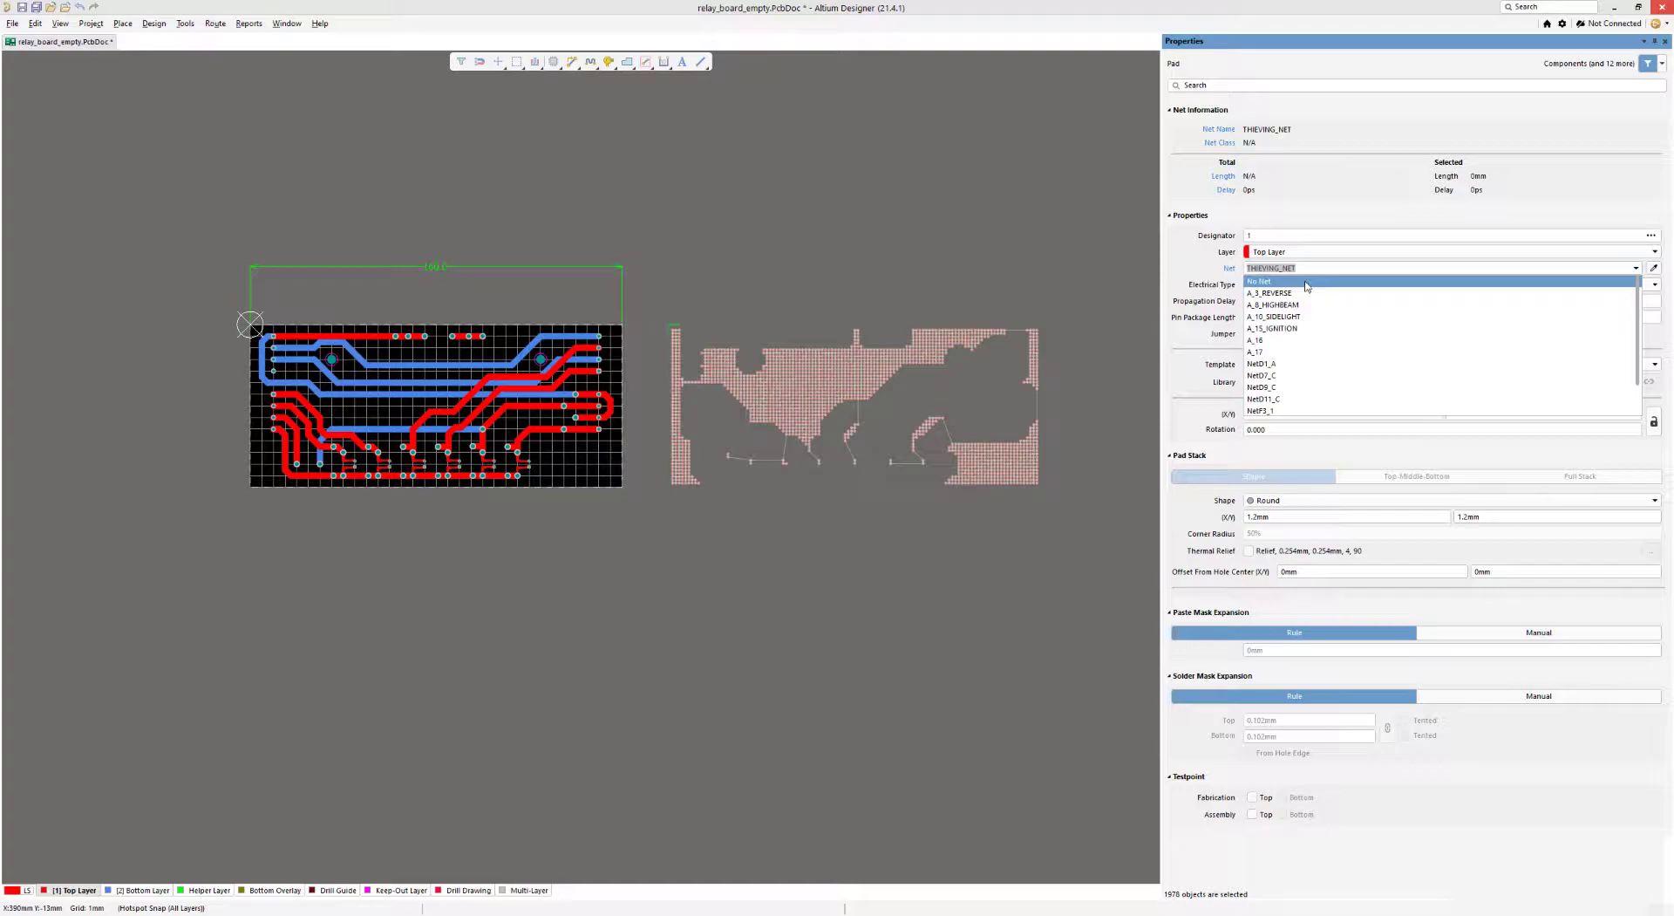
{"action": "left_click", "coordinate": [1307, 284]}
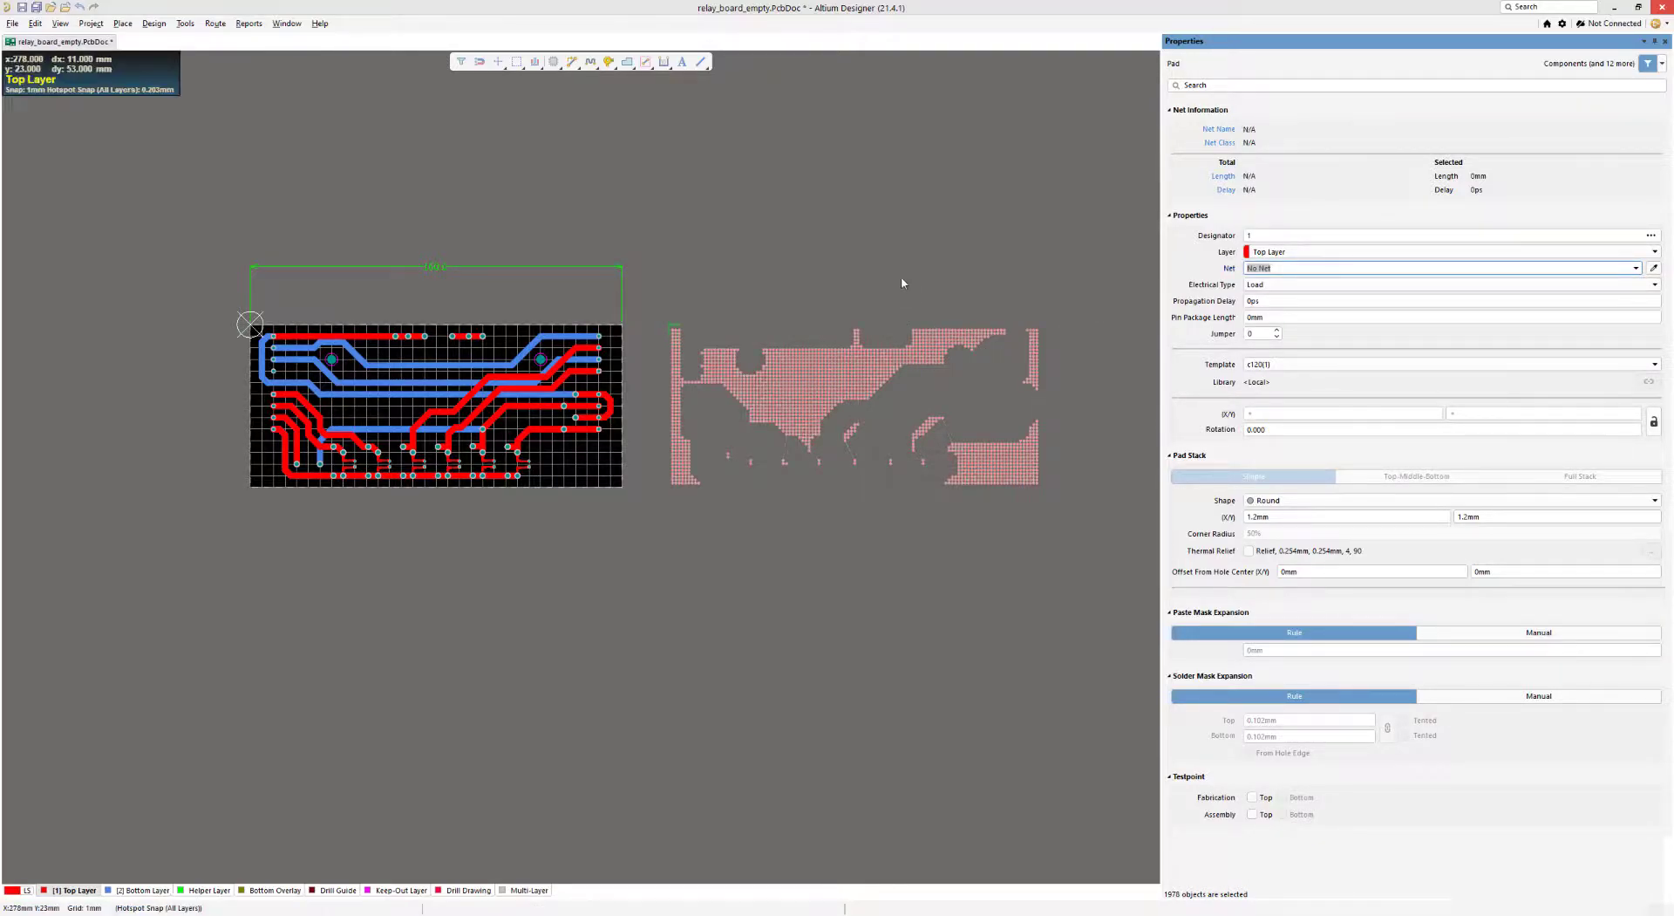
- Move the selected pad field by an X offset of -180 mm onto the relay board
{"action": "right_click", "coordinate": [862, 255]}
{"action": "right_click_drag", "start_coordinate": [792, 272], "coordinate": [697, 307]}
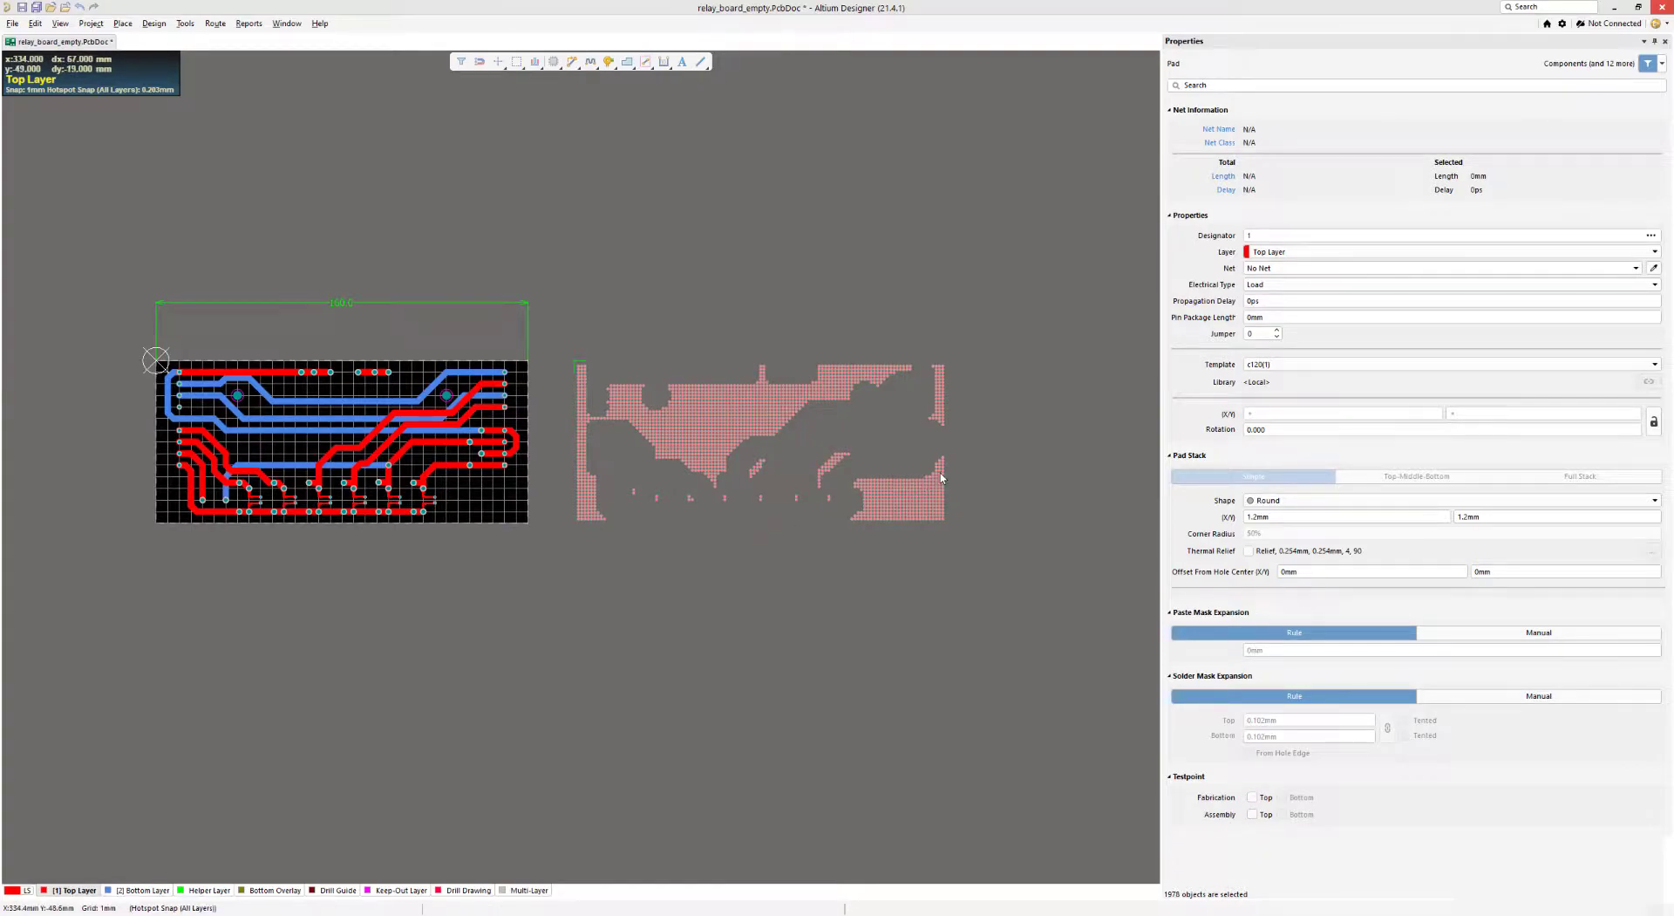
{"action": "right_click", "coordinate": [330, 424]}
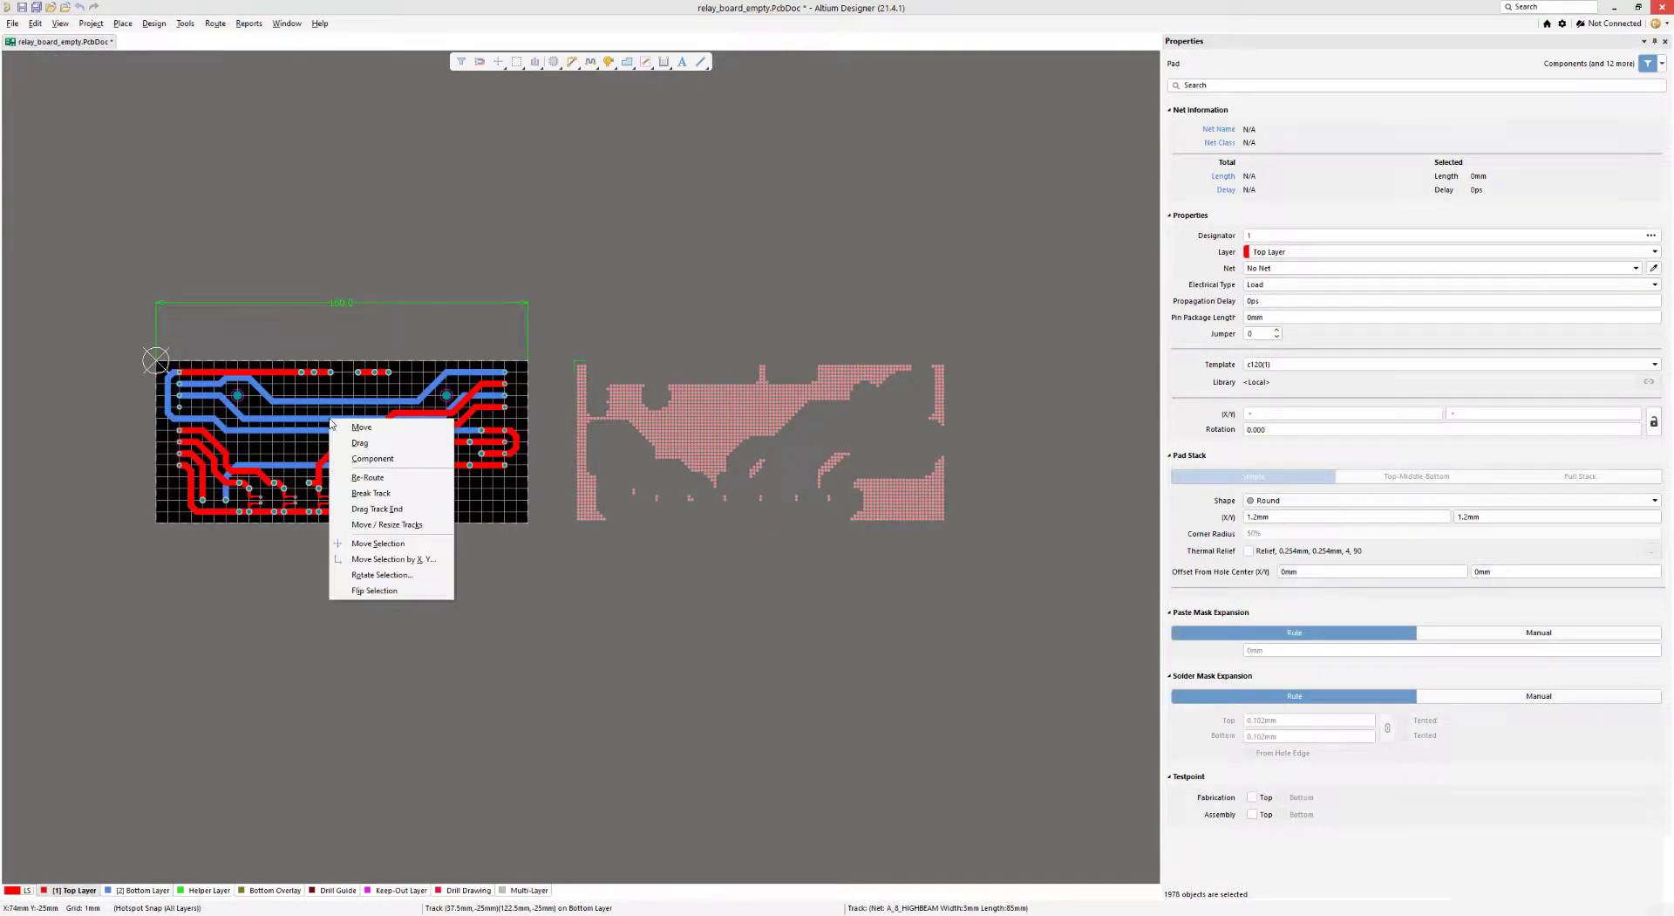
{"action": "left_click", "coordinate": [427, 544]}
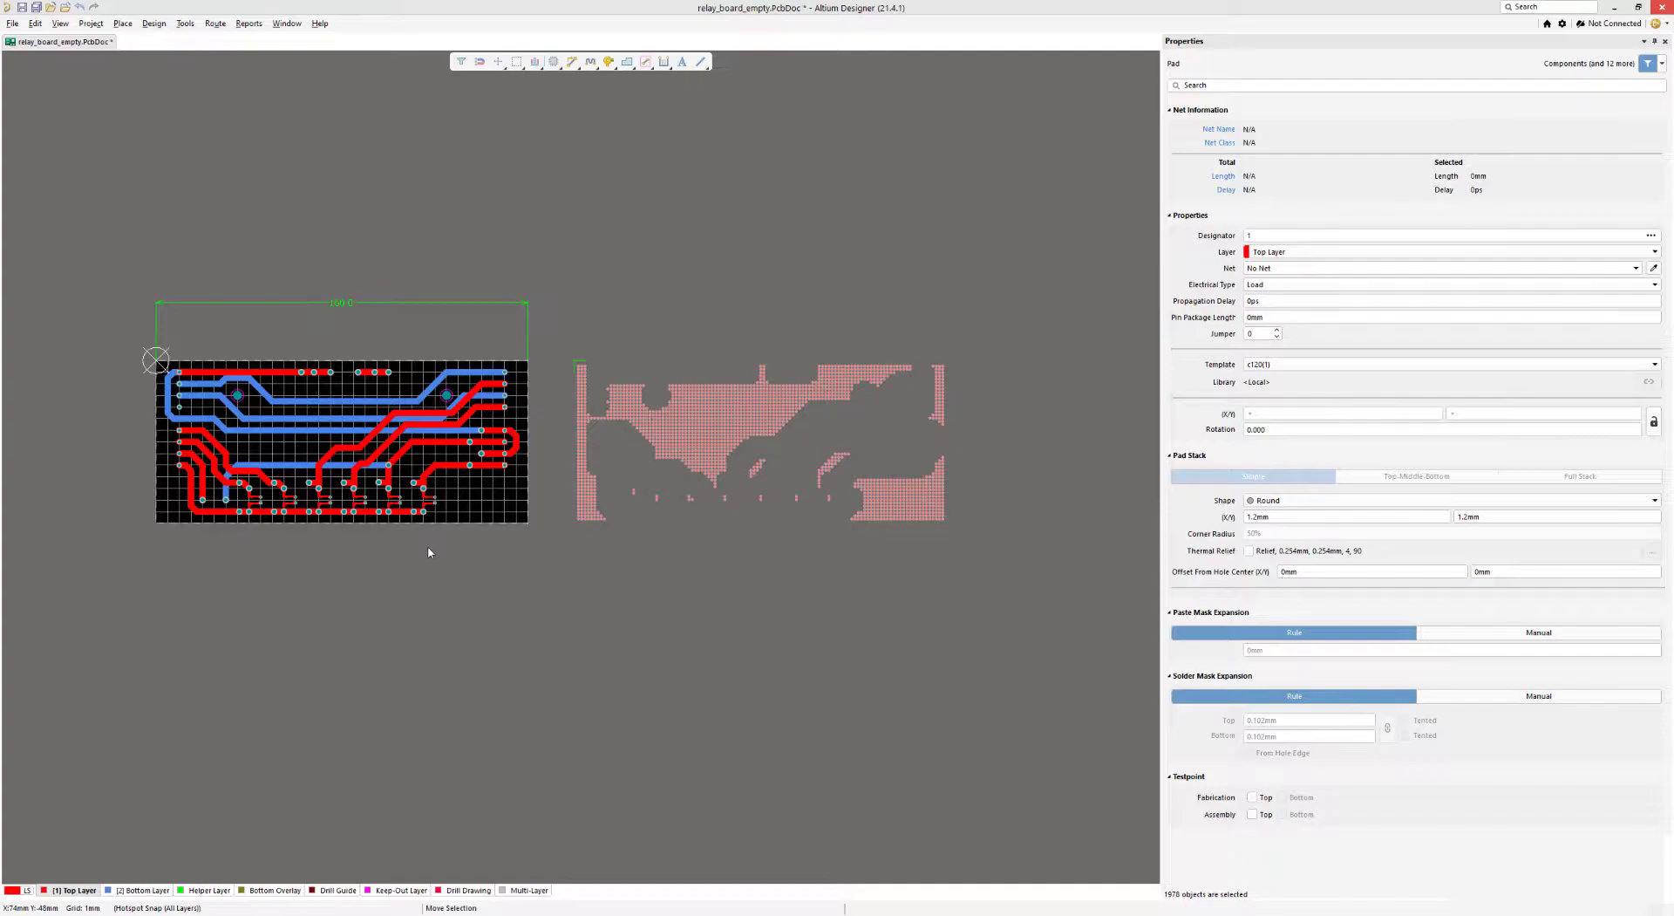
{"action": "right_click", "coordinate": [682, 421]}
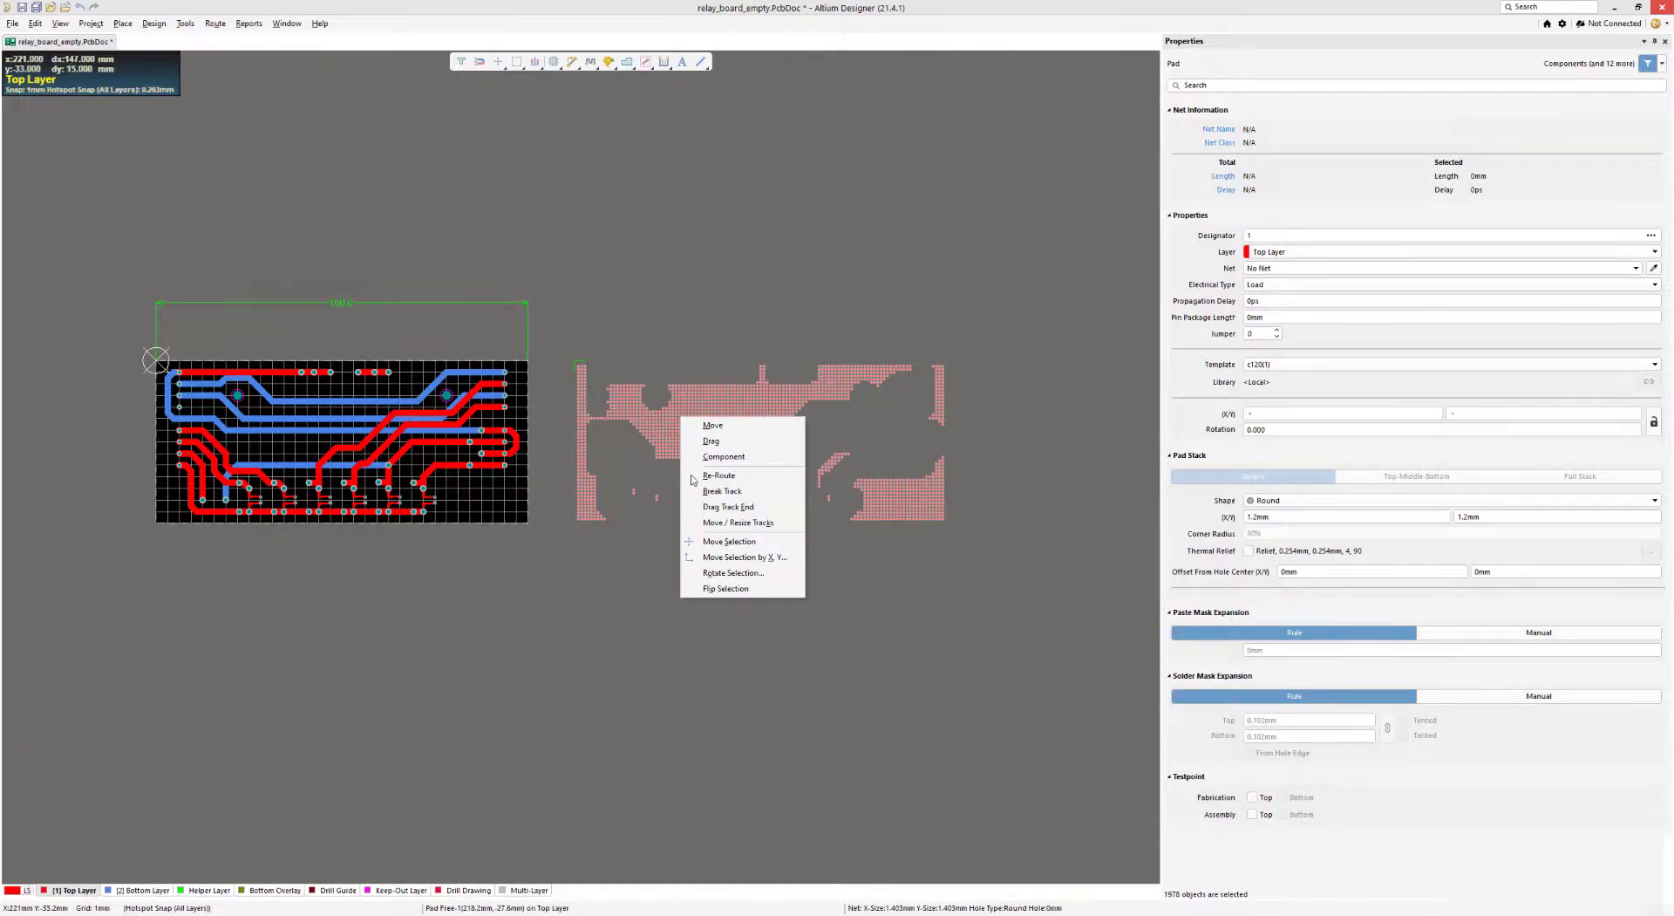
{"action": "left_click", "coordinate": [768, 561]}
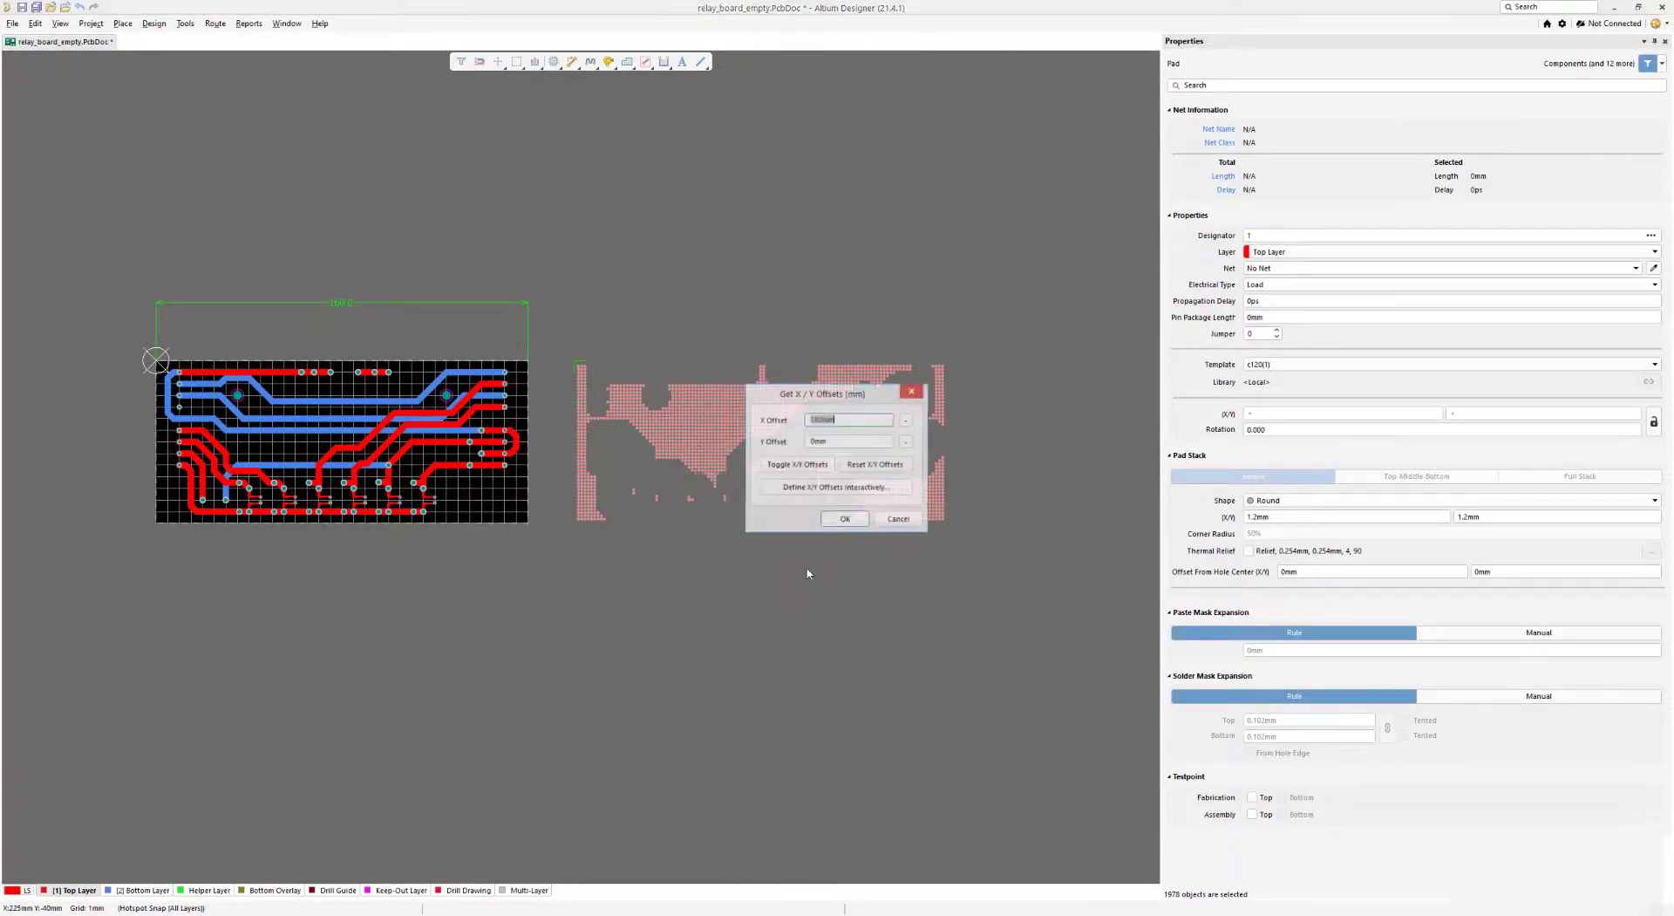
{"action": "left_click", "coordinate": [908, 421]}
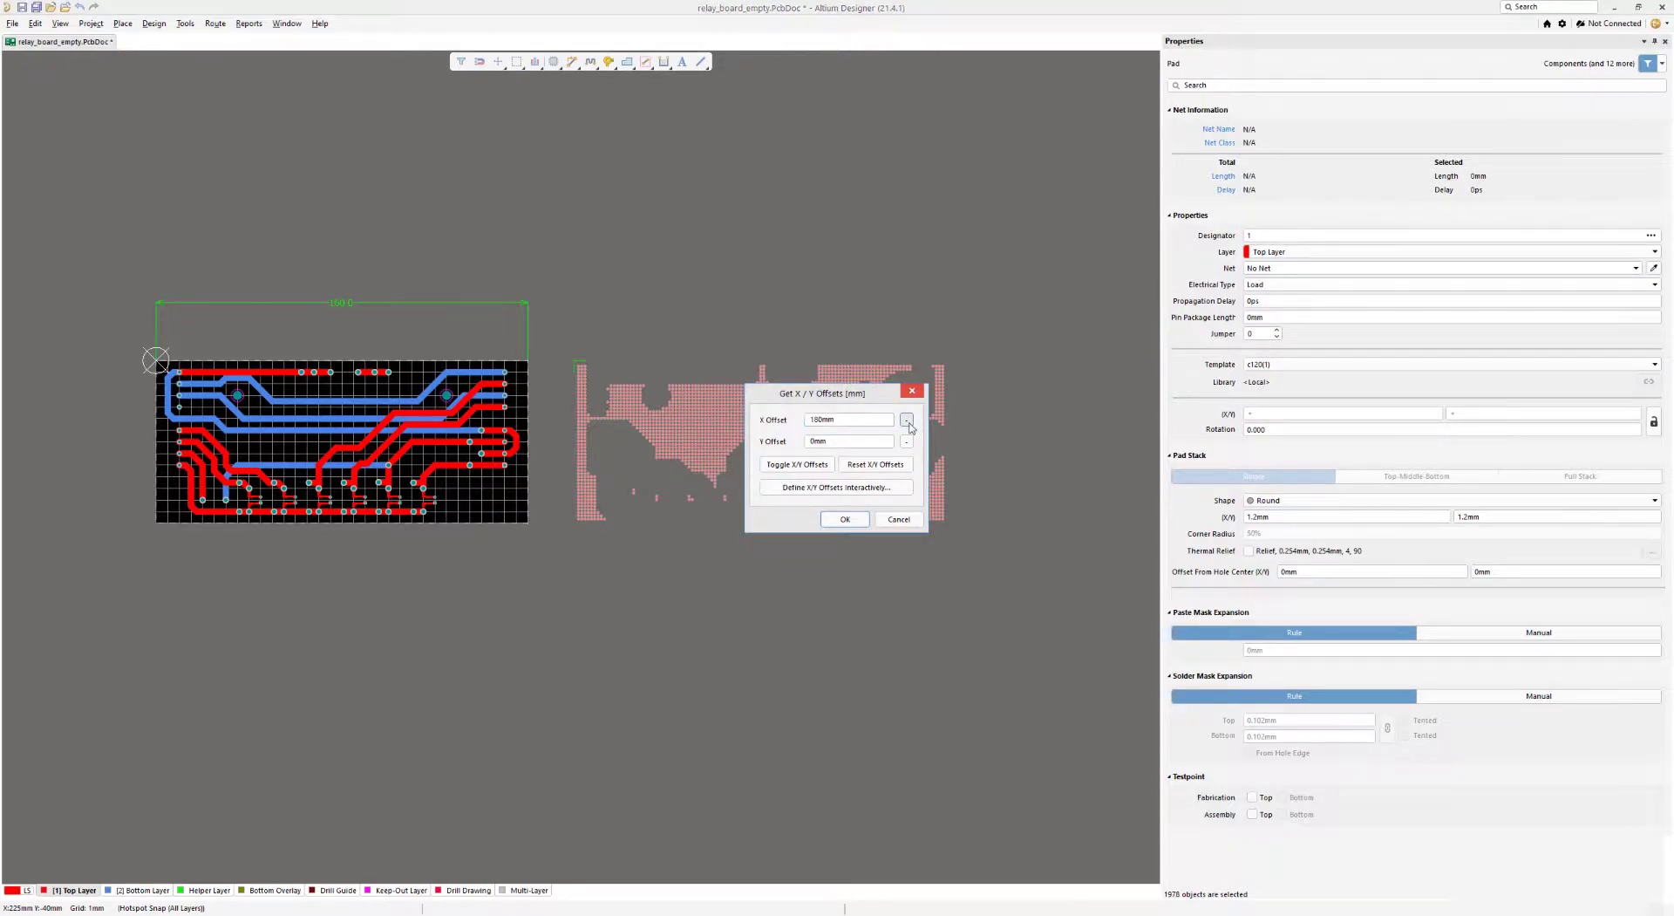
{"action": "left_click", "coordinate": [845, 519]}
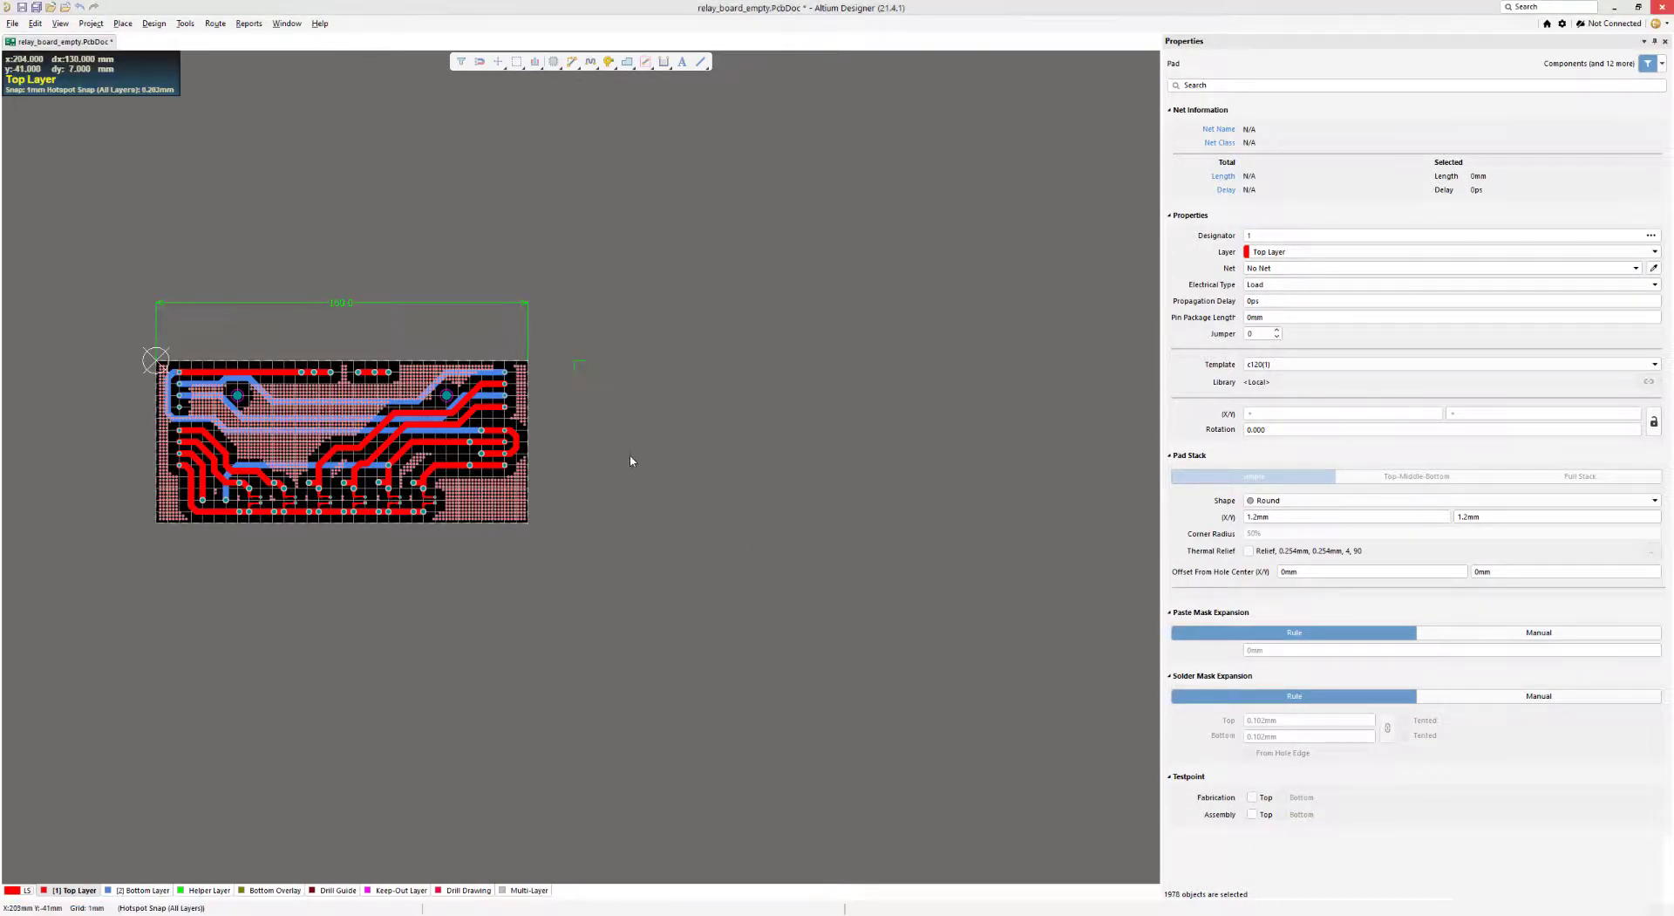
{"action": "right_click_drag", "start_coordinate": [713, 458], "coordinate": [995, 475]}
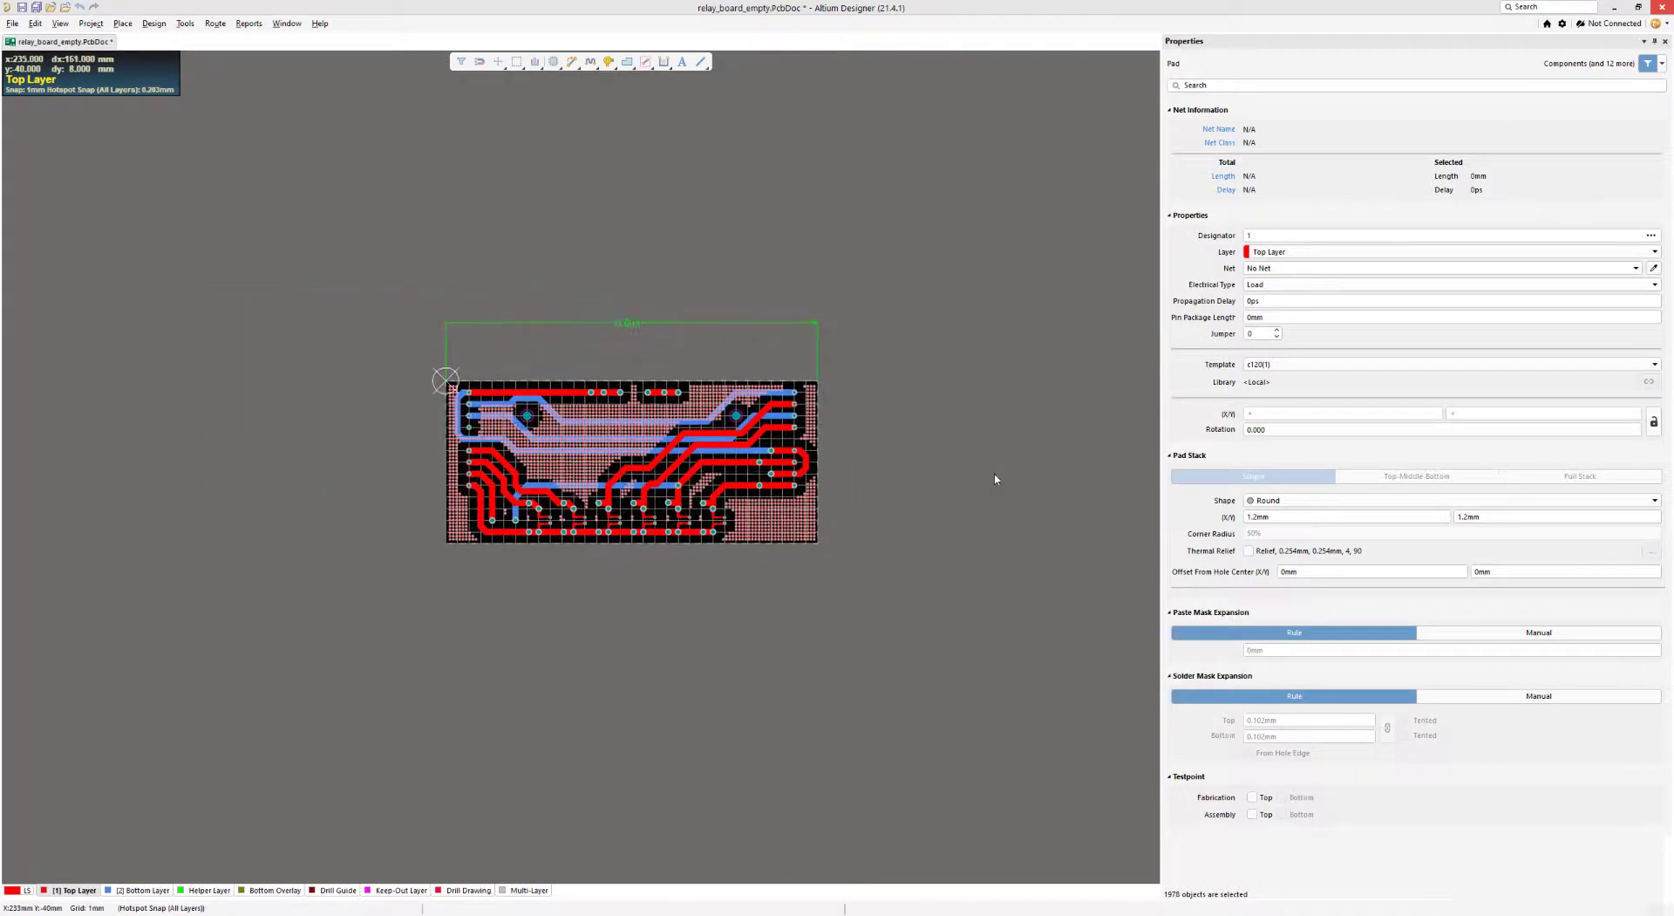
{"action": "scroll", "coordinate": [826, 404], "scroll_direction": "up", "scroll_amount": 2, "text": "ctrl"}
{"action": "scroll", "coordinate": [826, 403], "scroll_direction": "up", "scroll_amount": 1, "text": "ctrl"}
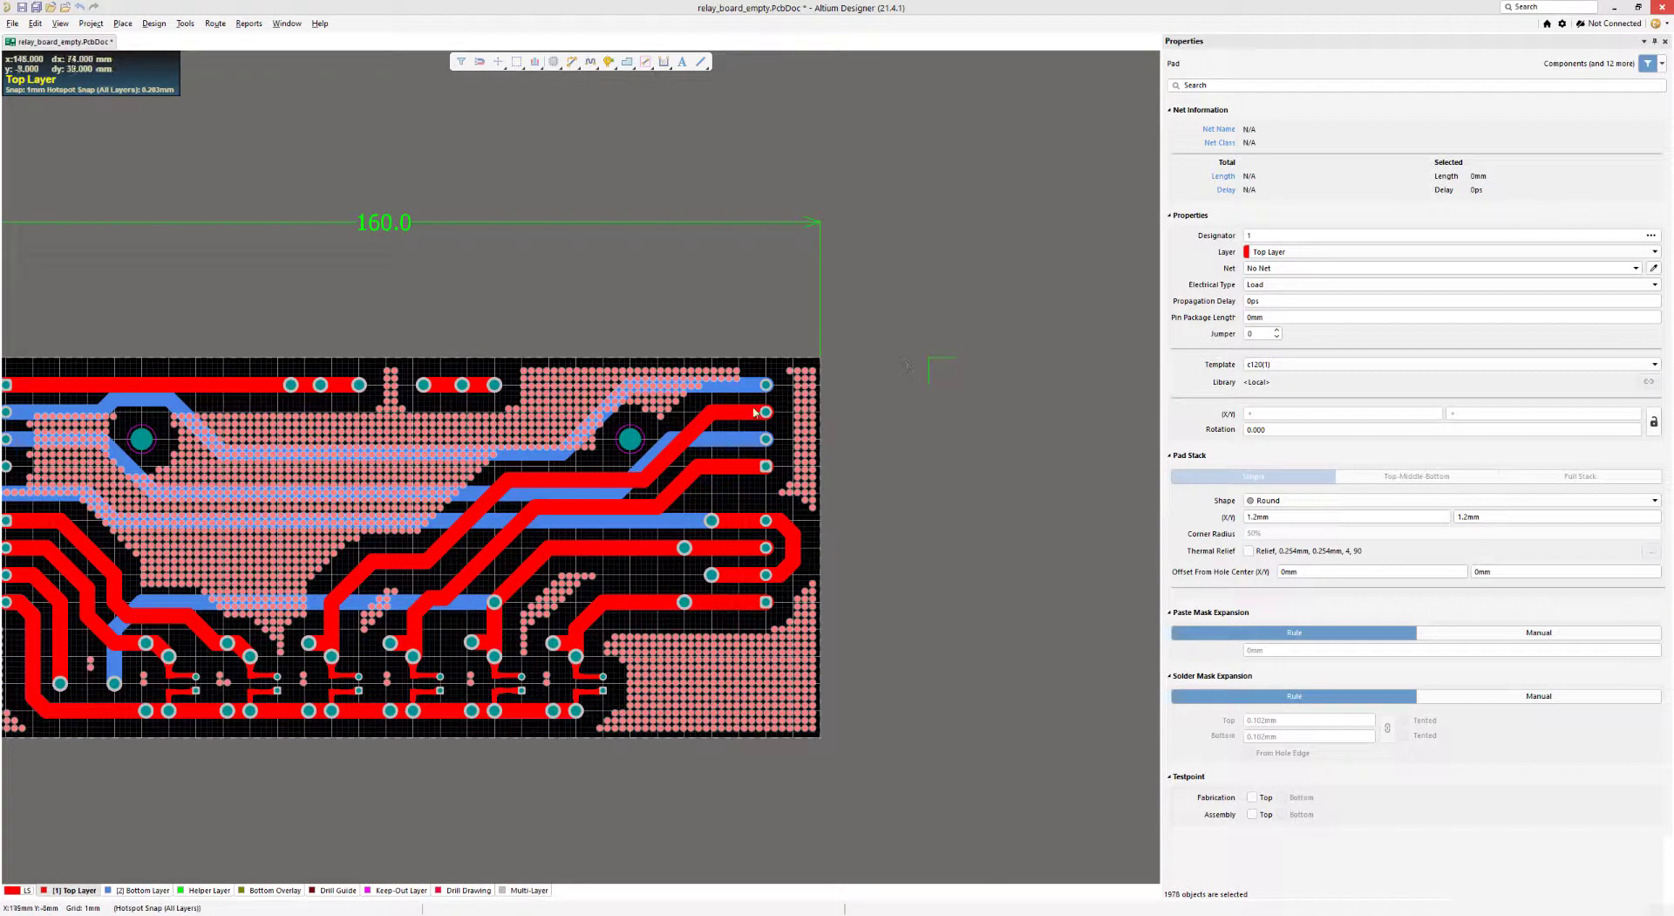
{"action": "scroll", "coordinate": [910, 446], "scroll_direction": "down", "scroll_amount": 1, "text": "ctrl"}
- Confirm Selection Memory slot 1 holds 1978 pads, then clear the current selection
{"action": "right_click_drag", "start_coordinate": [911, 447], "coordinate": [903, 348]}
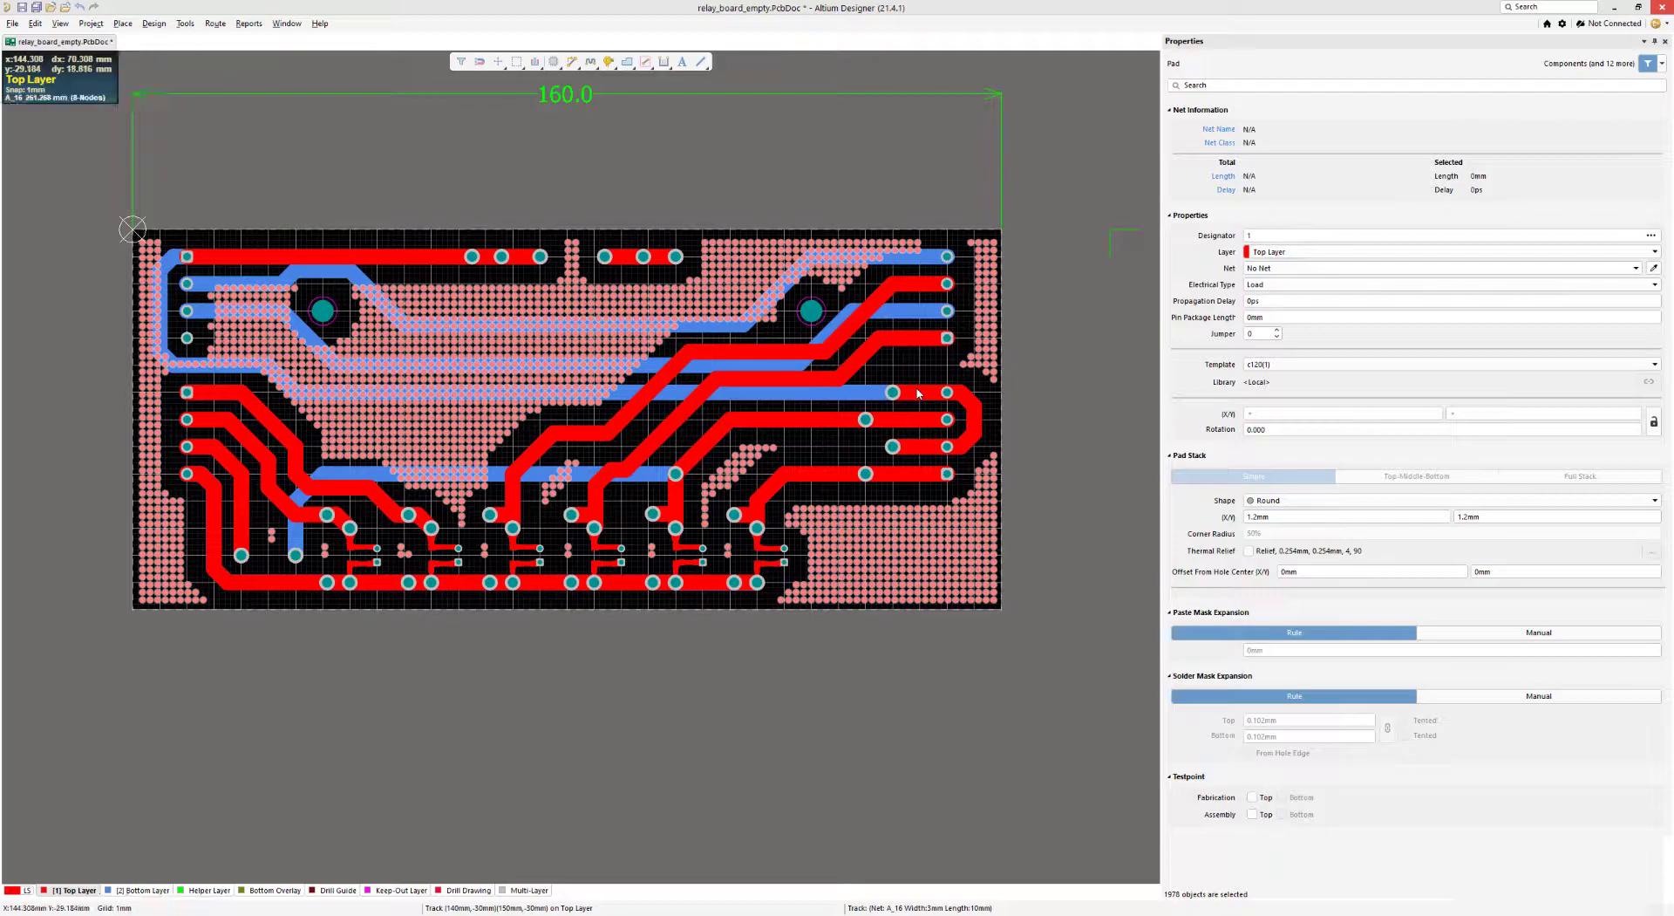
{"action": "key", "text": "ctrl+q"}
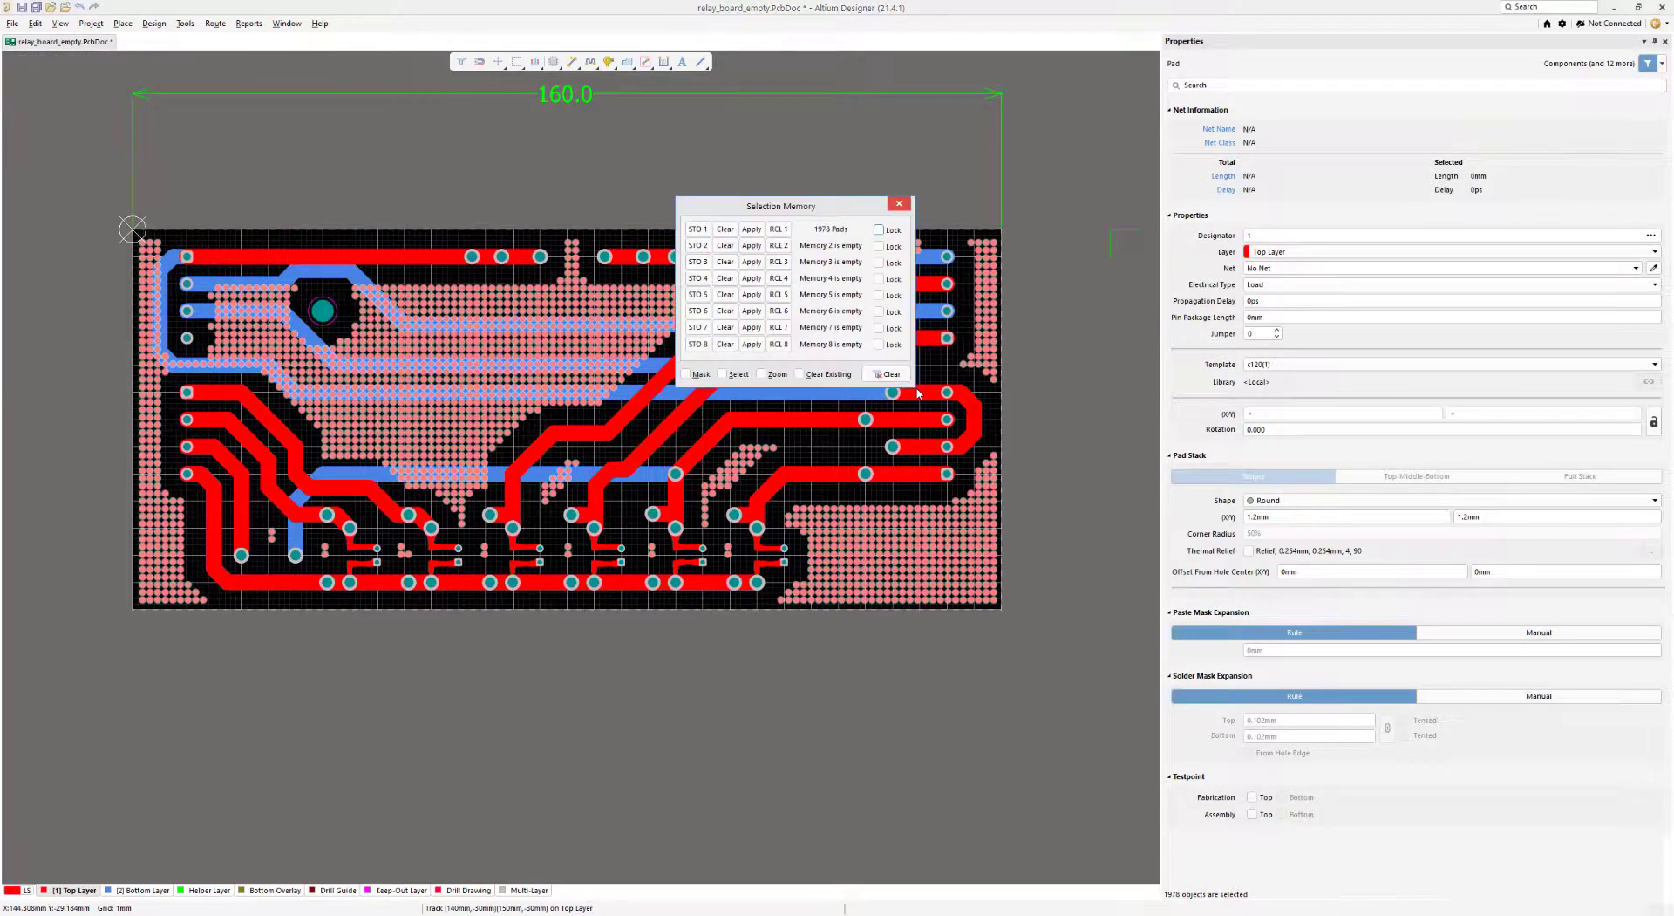
{"action": "left_click", "coordinate": [898, 205]}
{"action": "left_click", "coordinate": [1050, 209]}
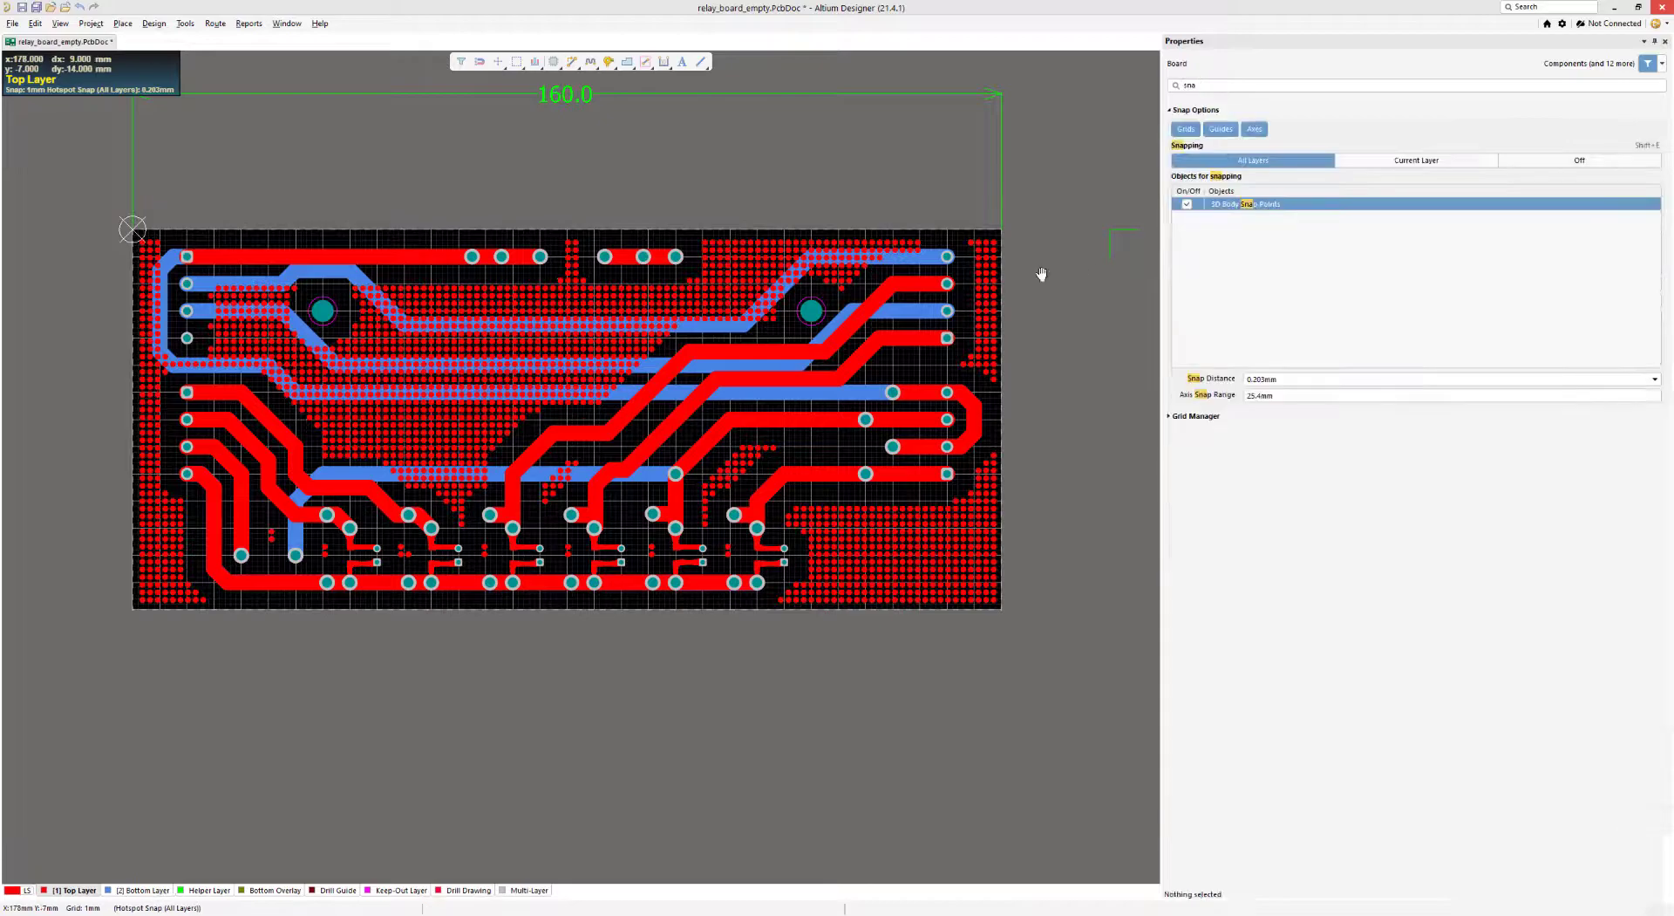
{"action": "scroll", "coordinate": [1050, 209], "scroll_direction": "down", "scroll_amount": 1, "text": "ctrl"}
- Delete the small helper-layer track corner
{"action": "left_click_drag", "start_coordinate": [919, 206], "coordinate": [1047, 348]}
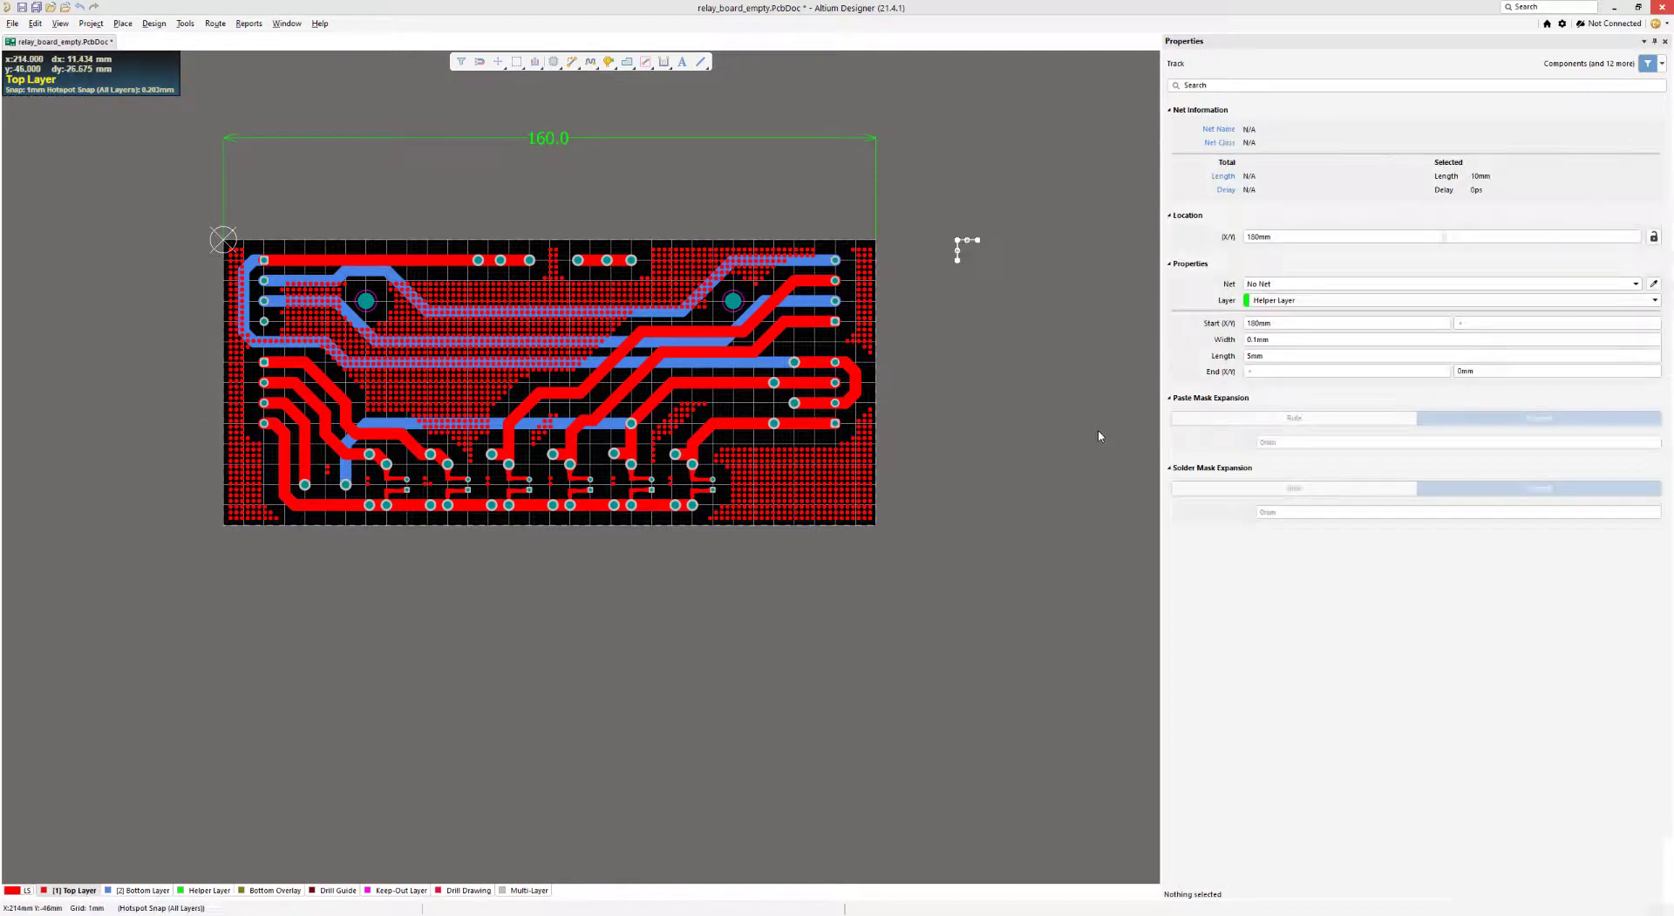
{"action": "key", "text": "Delete"}
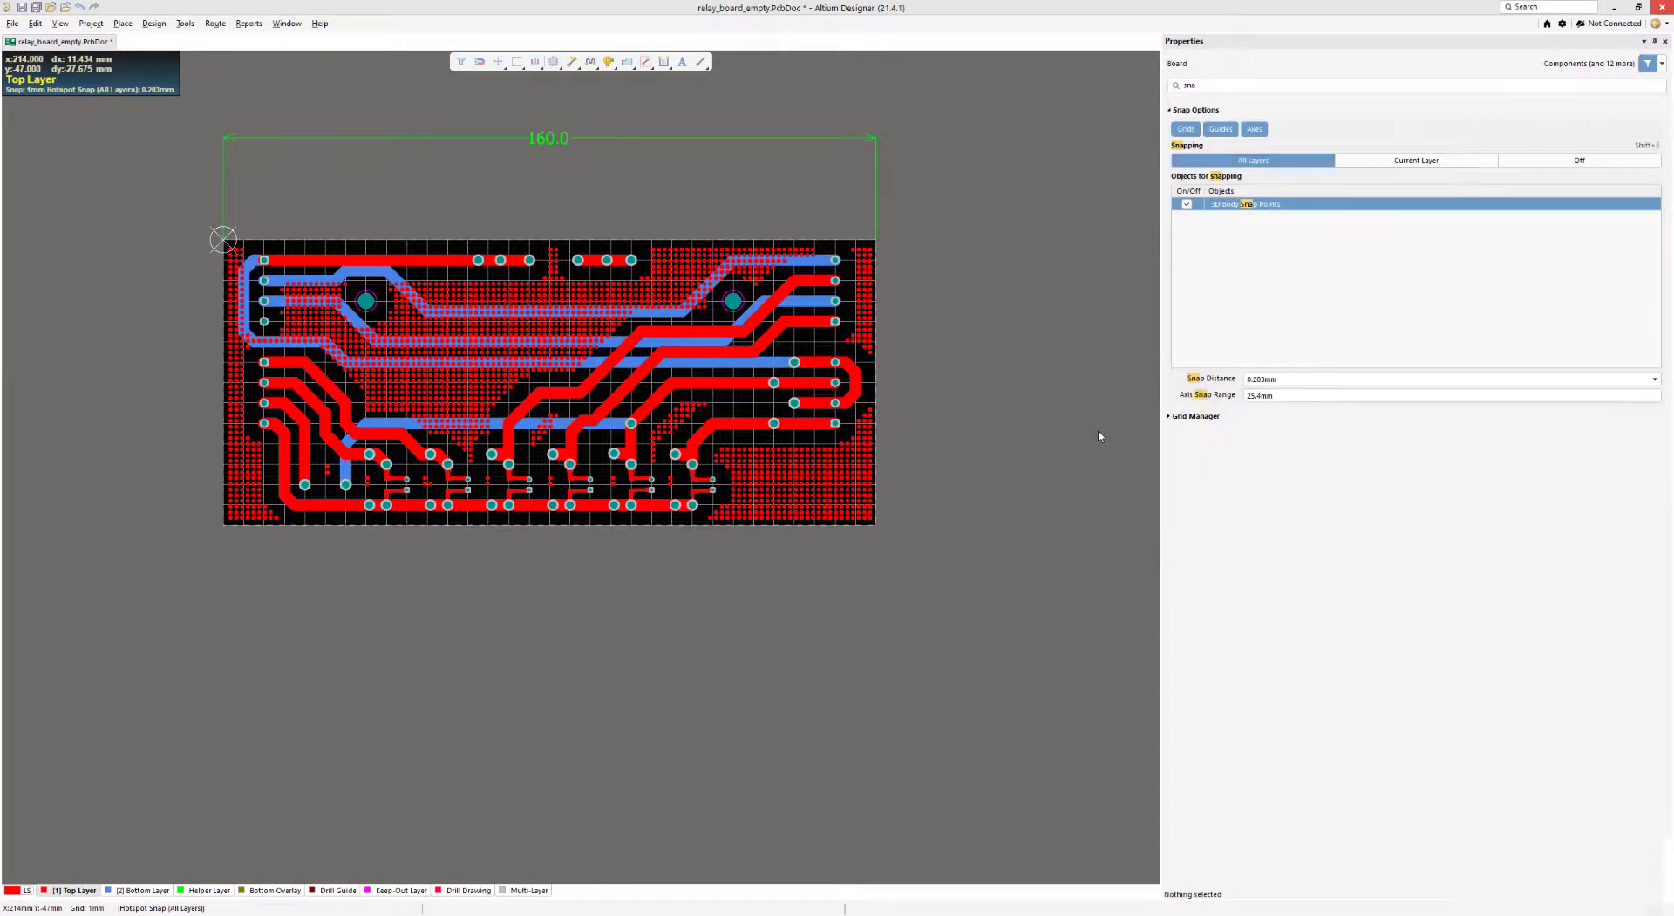
{"action": "right_click_drag", "start_coordinate": [981, 351], "coordinate": [1005, 325]}
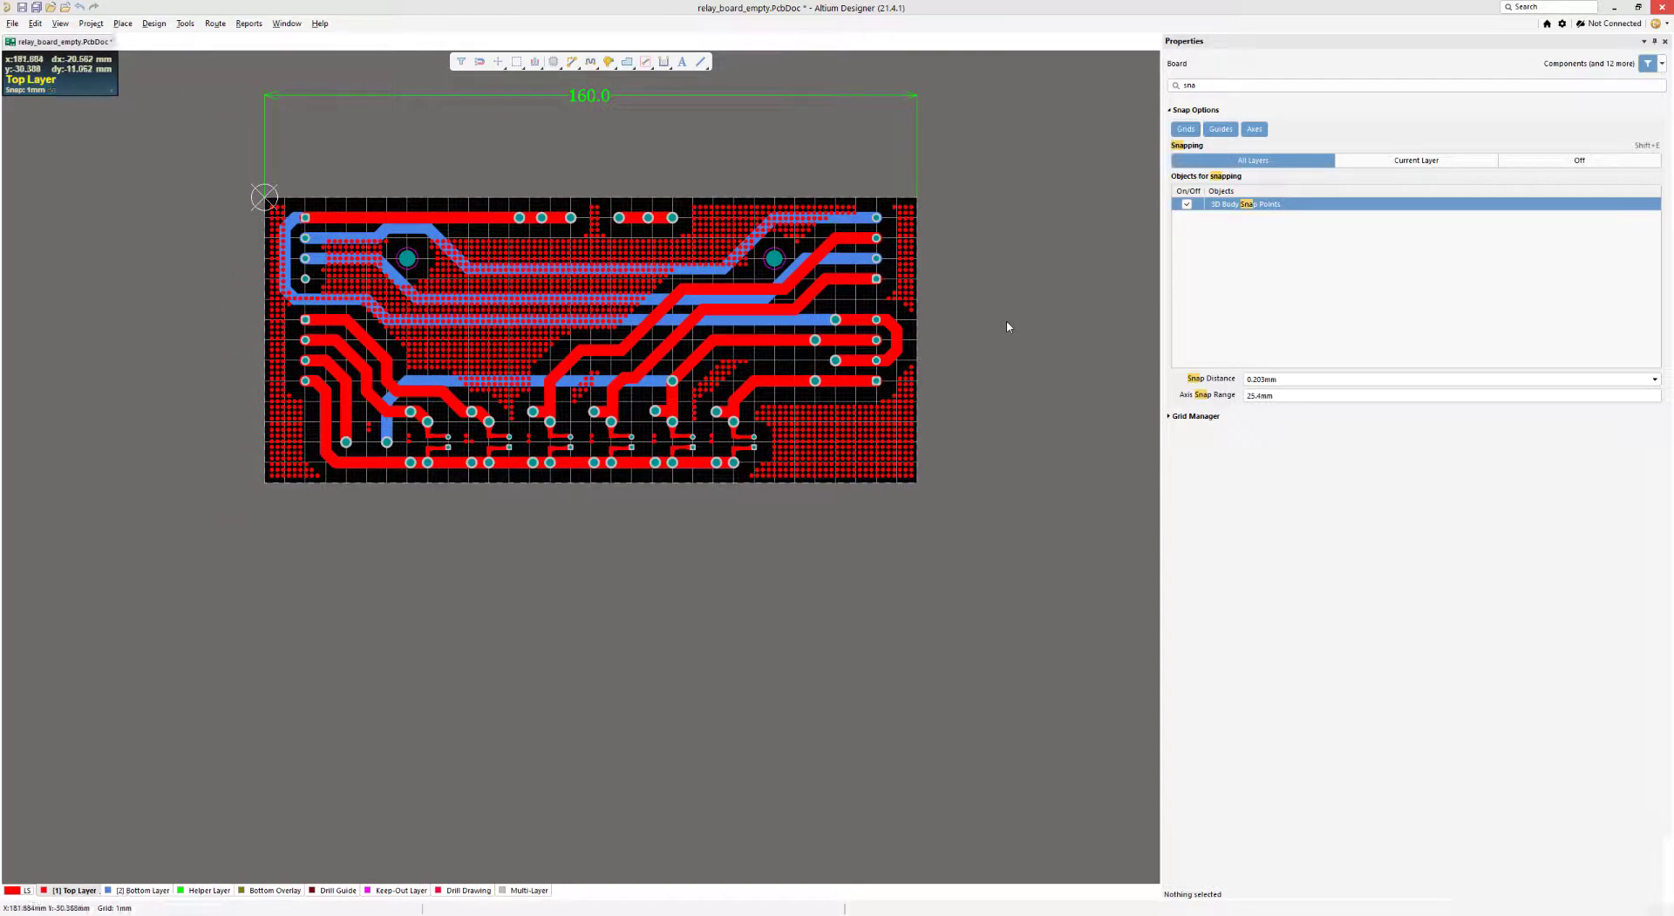
- Pan over the board and reopen the Selection Memory dialog with Ctrl+Q
{"action": "right_click_drag", "start_coordinate": [947, 375], "coordinate": [920, 447]}
{"action": "scroll", "coordinate": [471, 388], "scroll_direction": "up", "scroll_amount": 2, "text": "ctrl"}
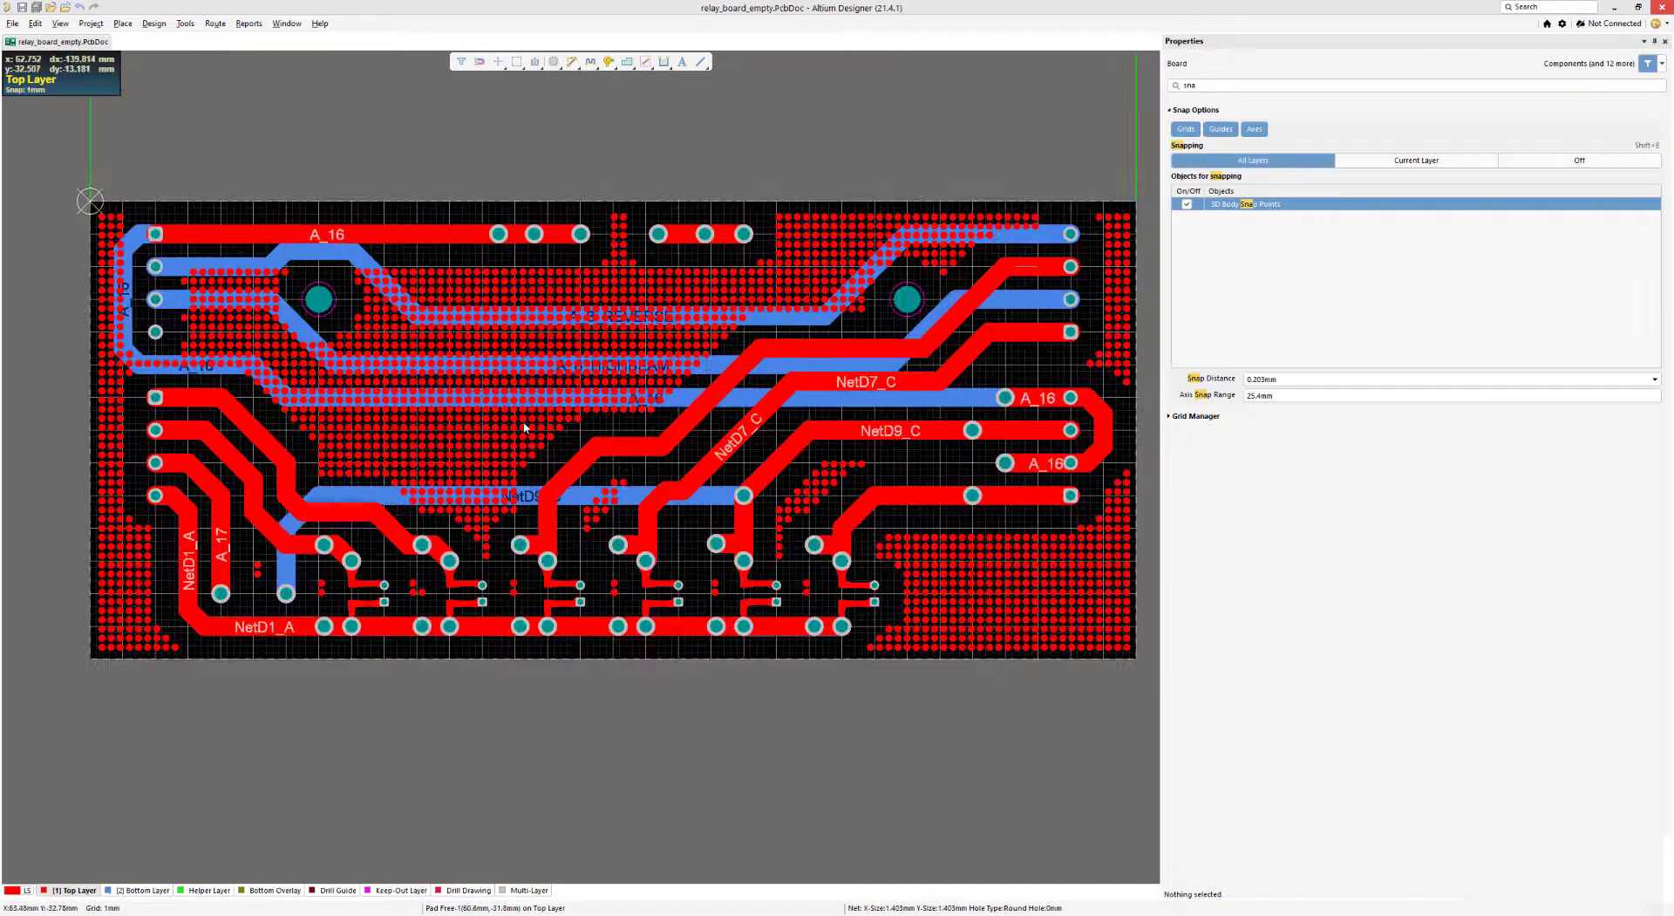
{"action": "right_click_drag", "start_coordinate": [582, 450], "coordinate": [451, 321]}
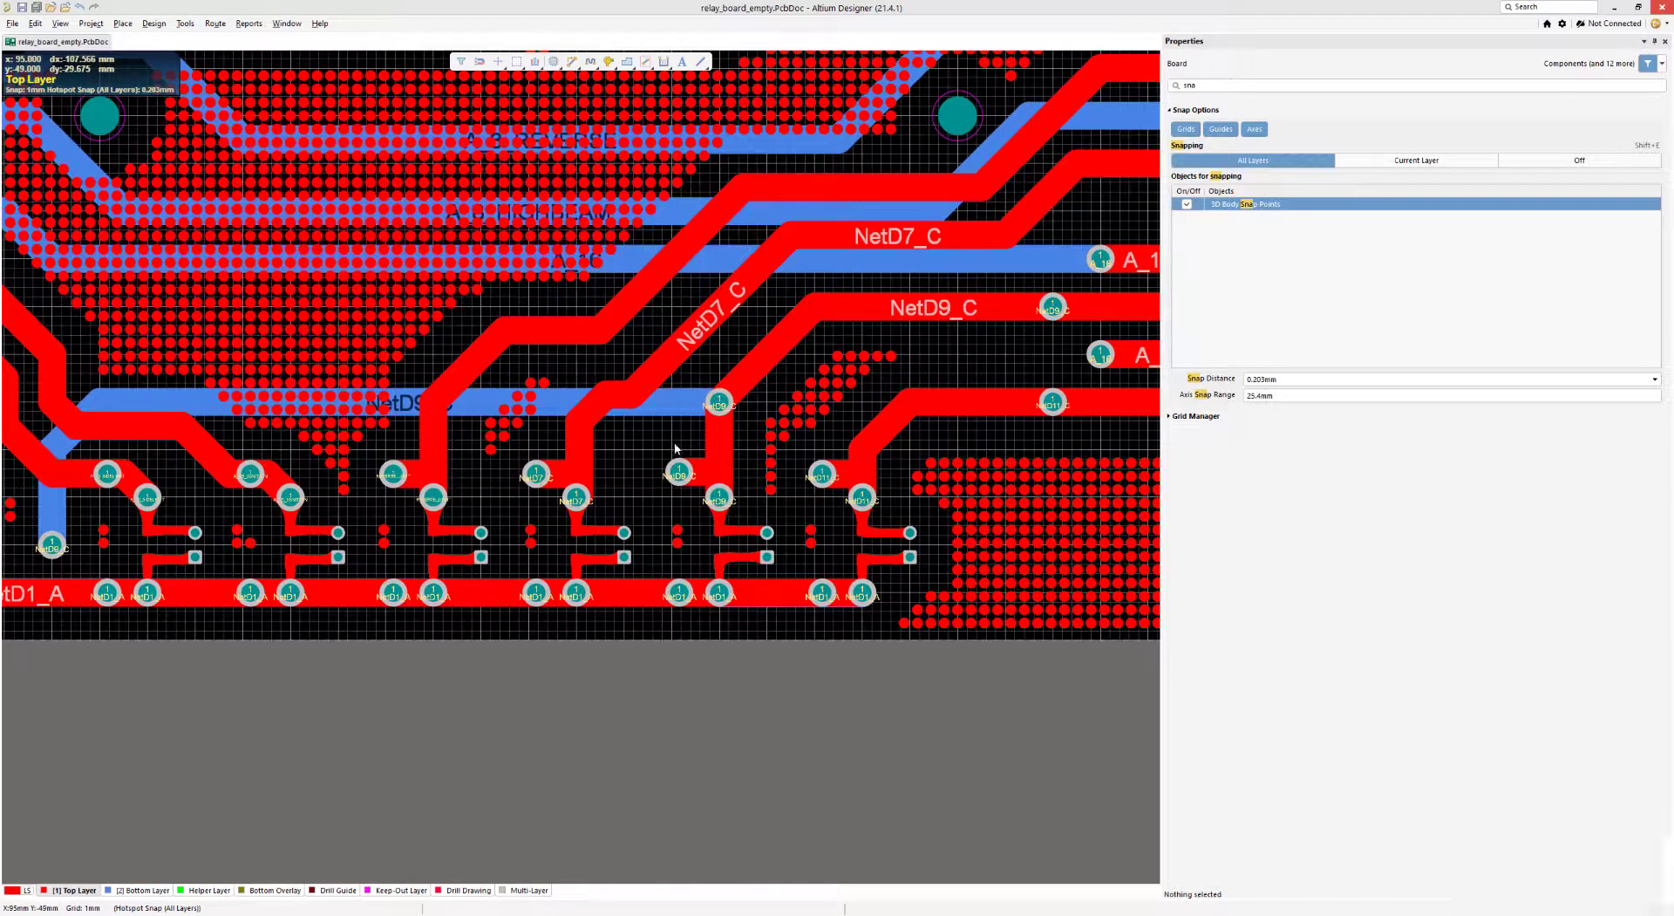
{"action": "scroll", "coordinate": [675, 448], "scroll_direction": "down", "scroll_amount": 2, "text": "ctrl"}
{"action": "key", "text": "ctrl+q"}
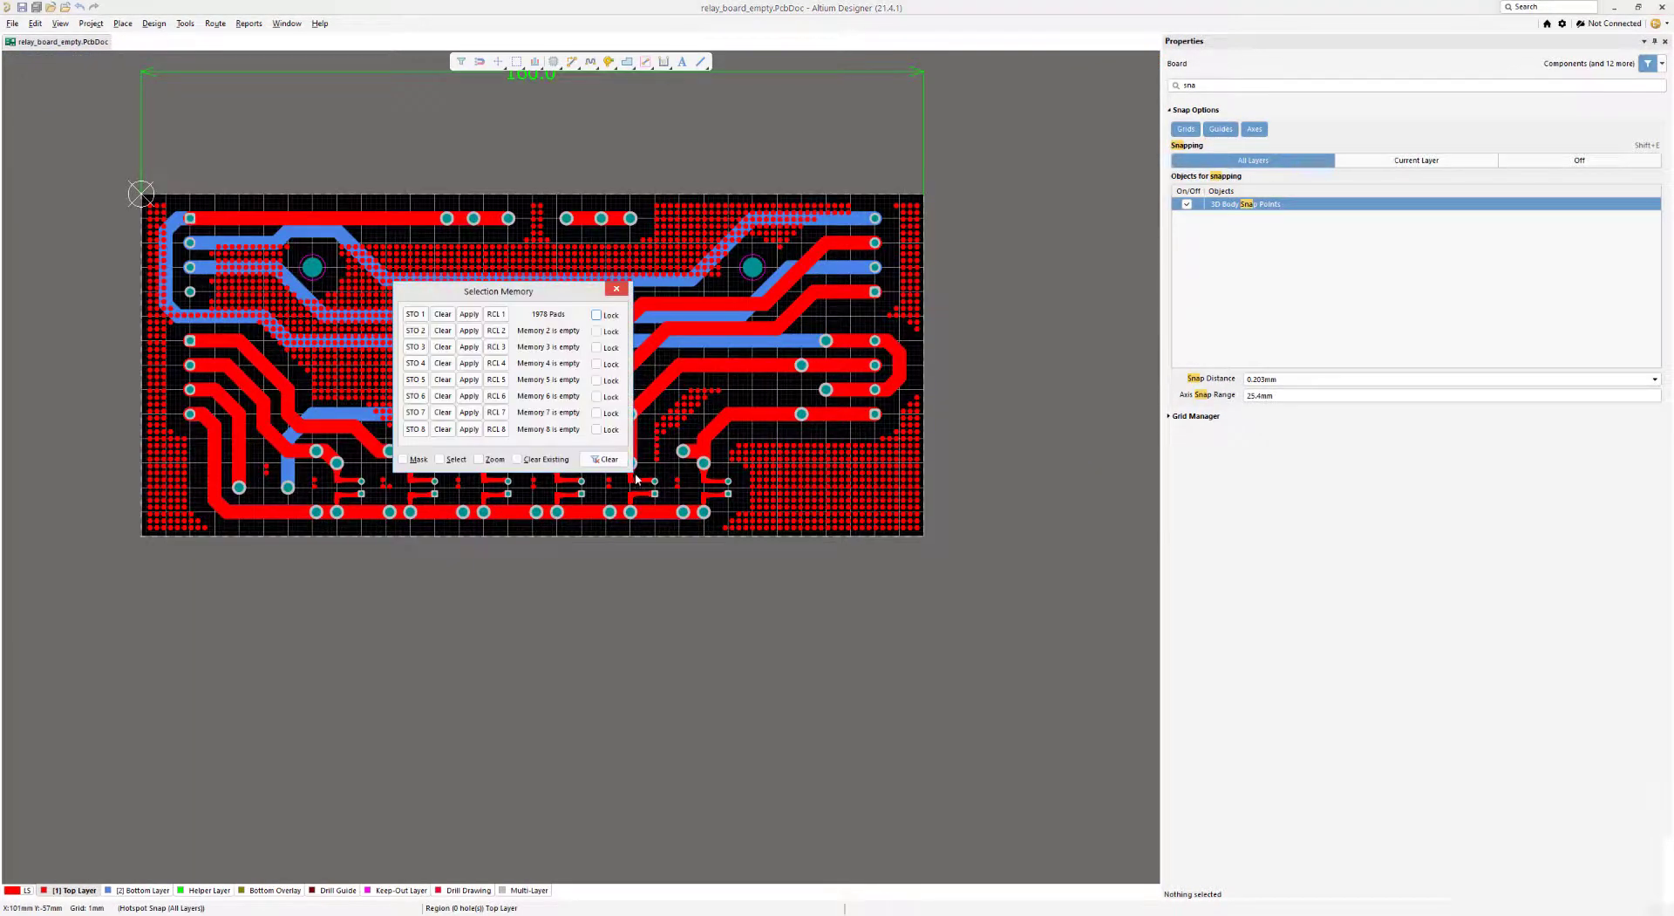
- Recall the 1978 pads from memory slot 1 and set their shape to Rectangular
{"action": "left_click", "coordinate": [497, 315]}
{"action": "left_click", "coordinate": [617, 288]}
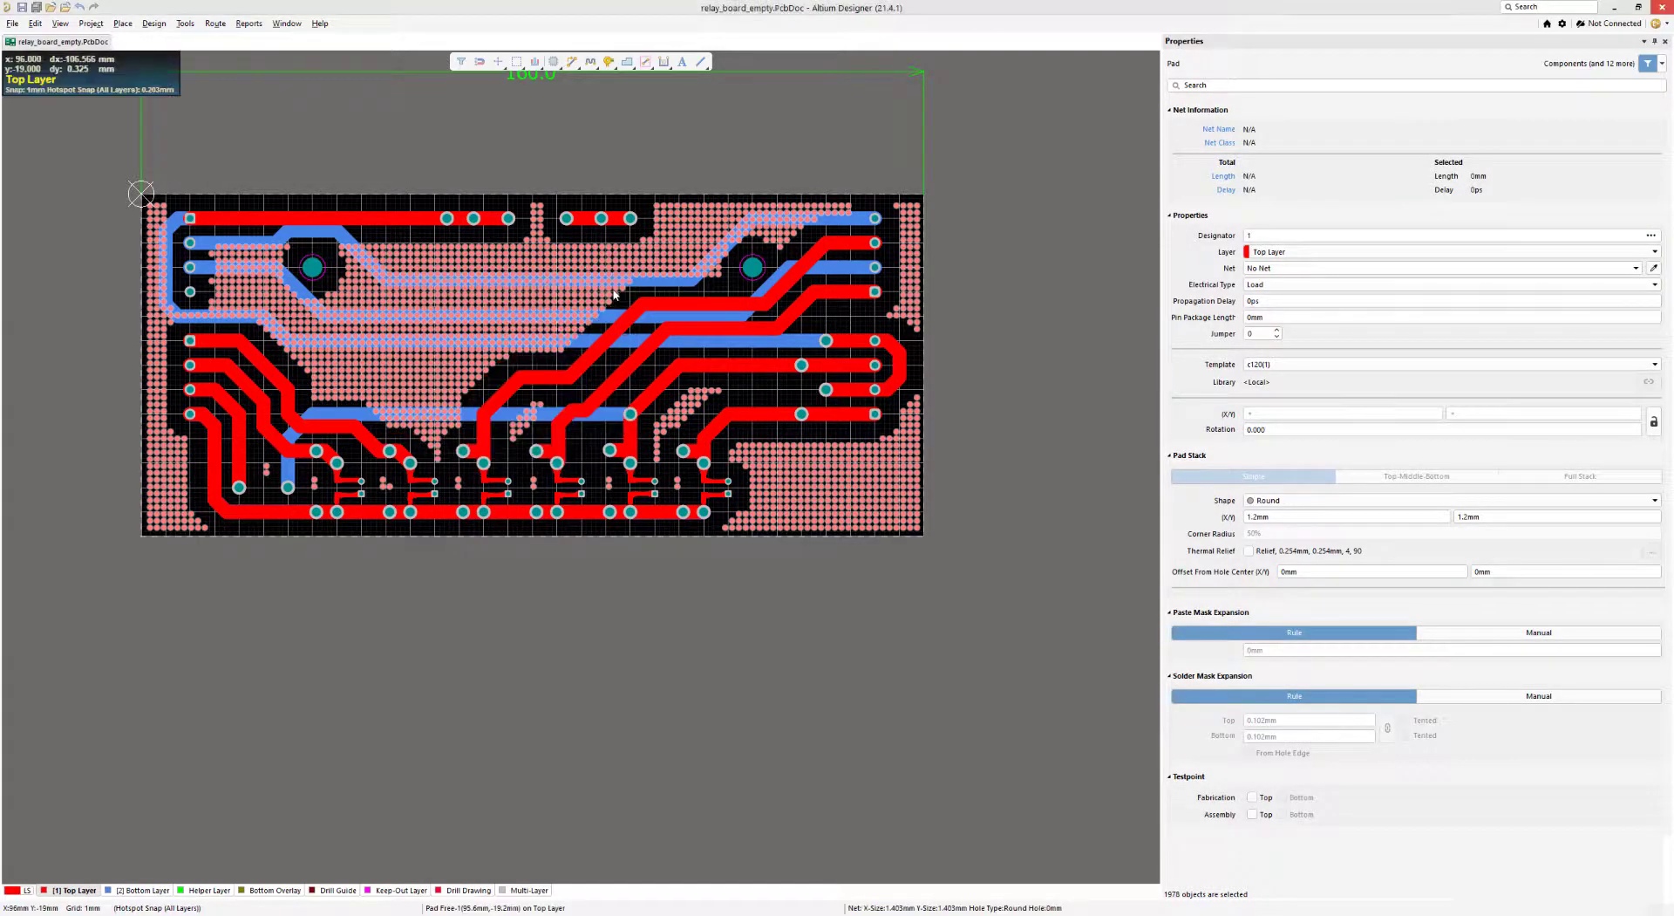
{"action": "left_click", "coordinate": [1302, 502]}
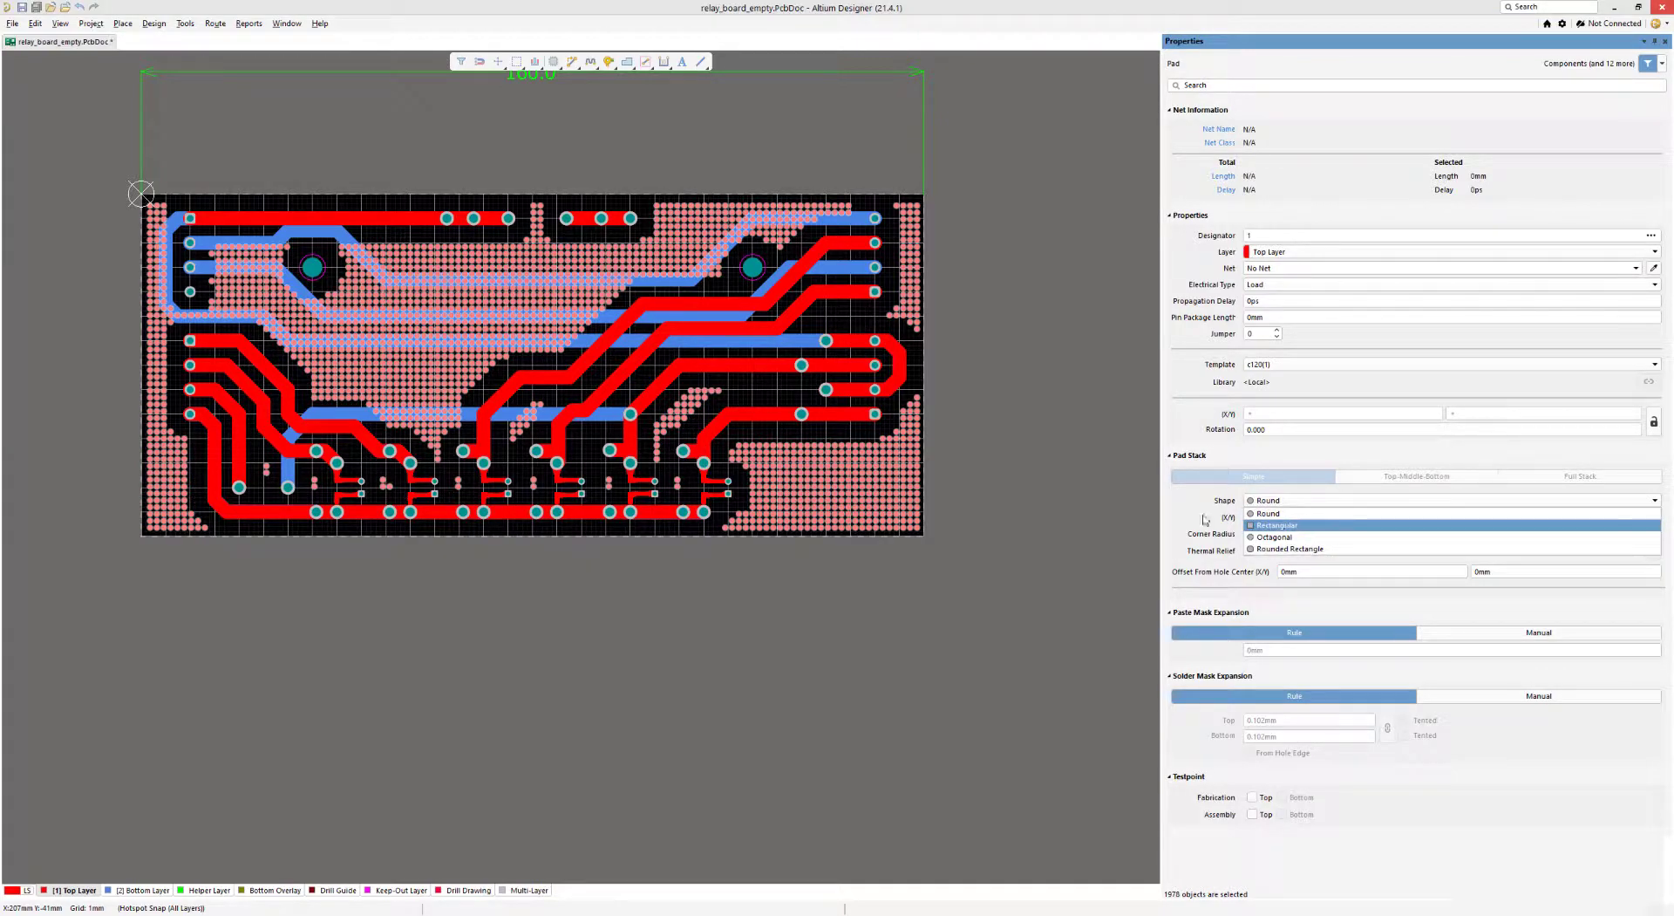
{"action": "left_click", "coordinate": [1253, 526]}
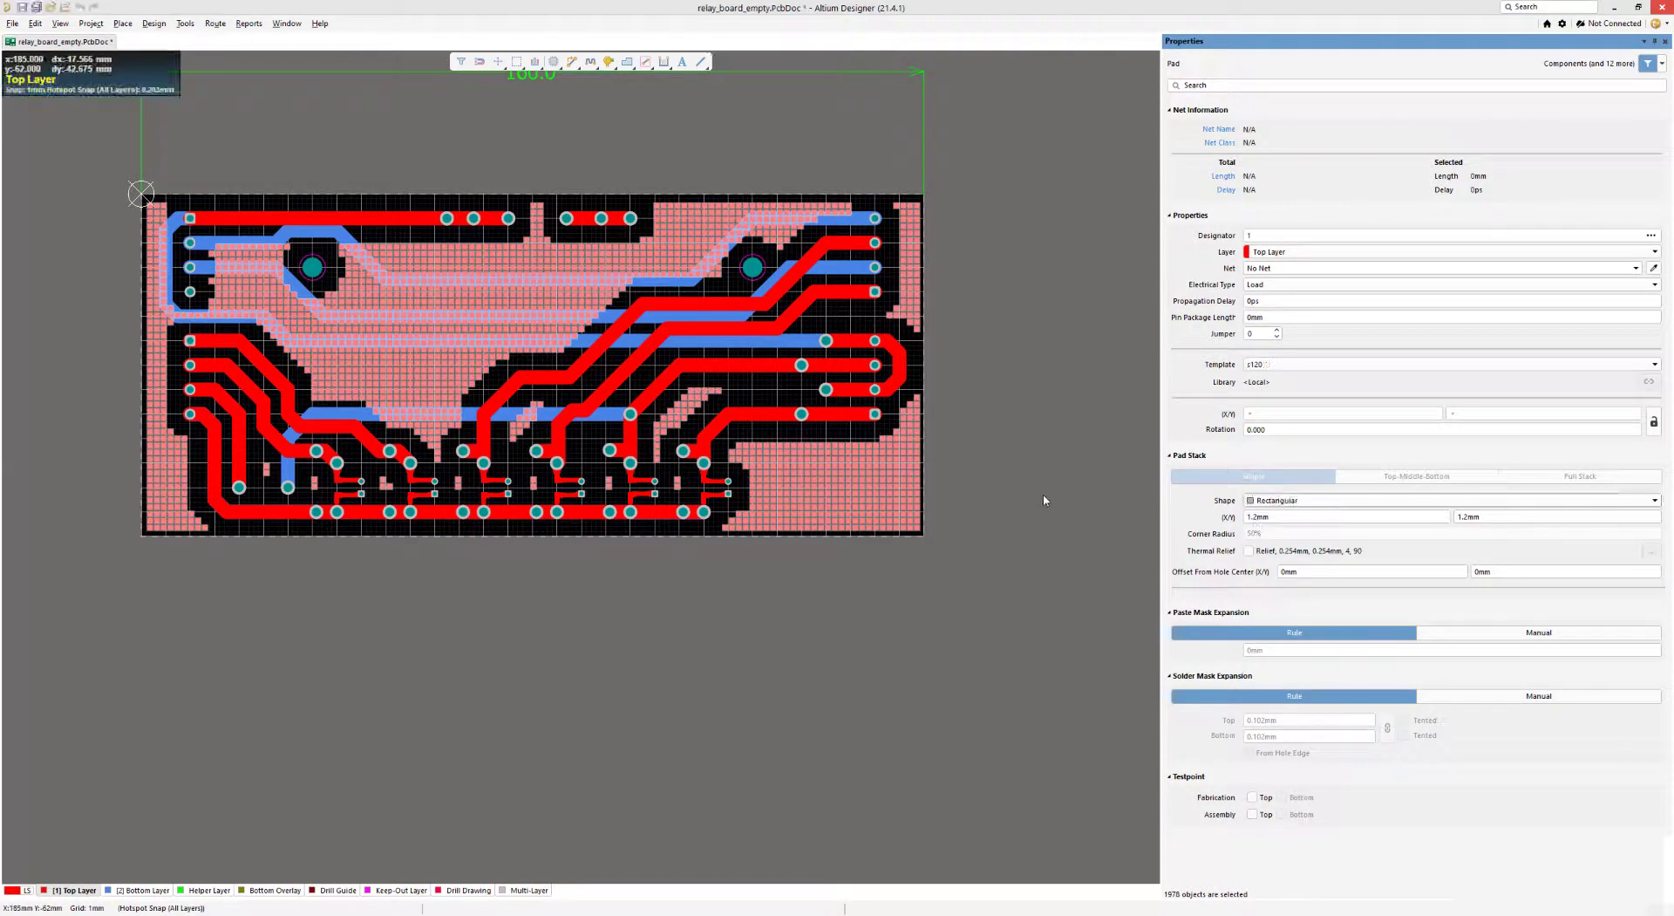
{"action": "scroll", "coordinate": [982, 489], "scroll_direction": "up", "scroll_amount": 1}
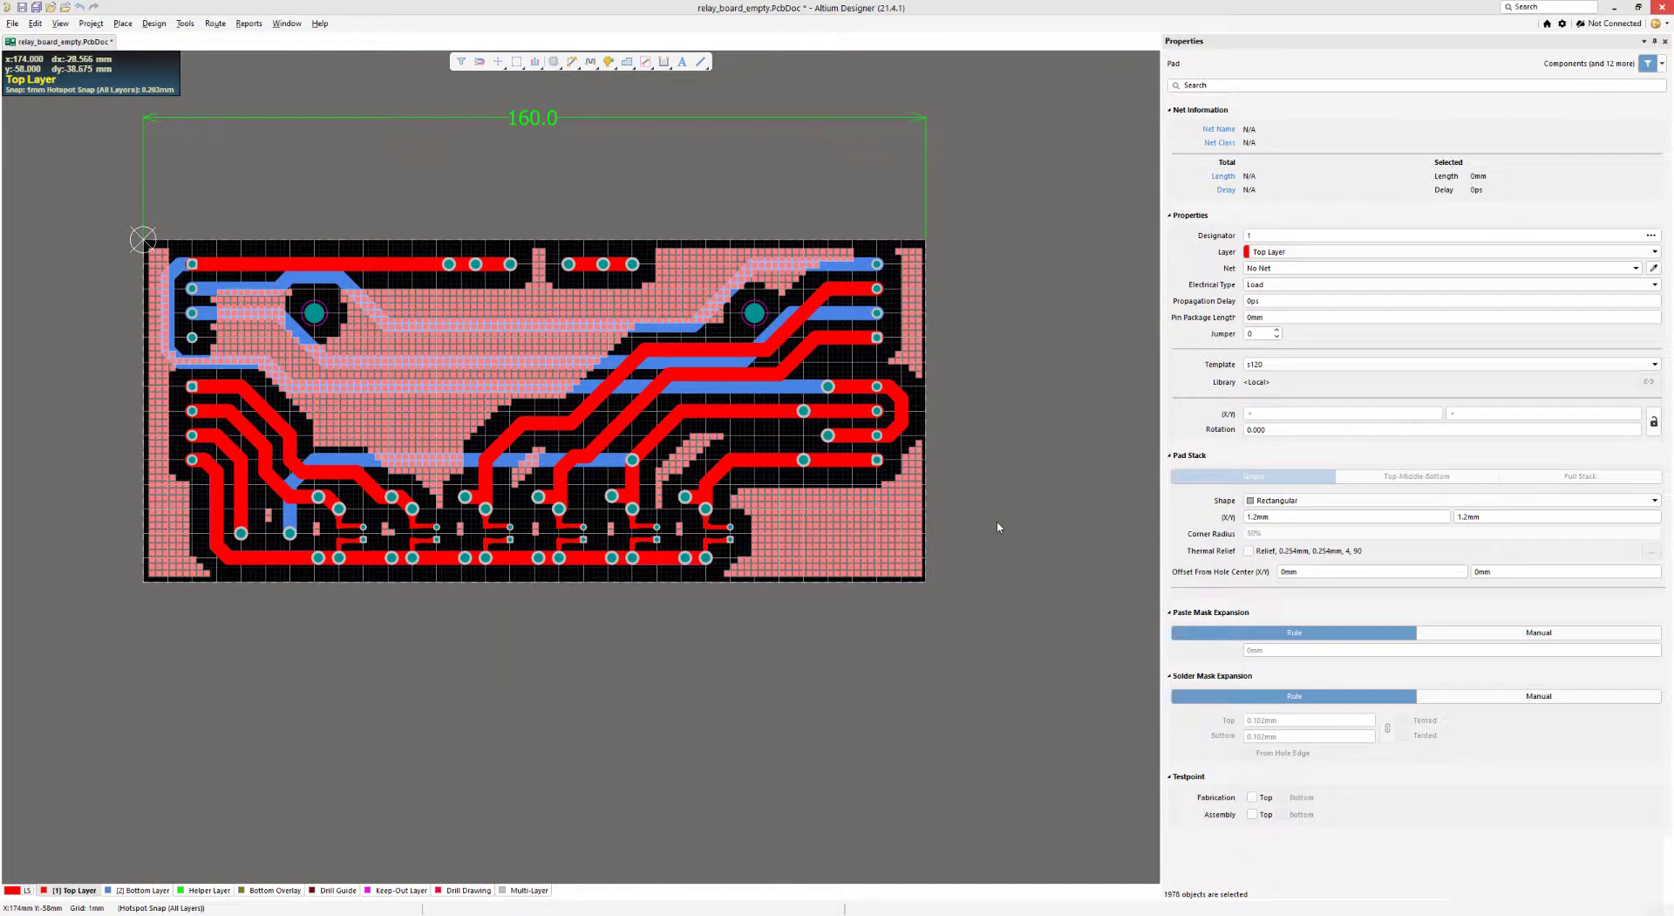
{"action": "left_click", "coordinate": [993, 506]}
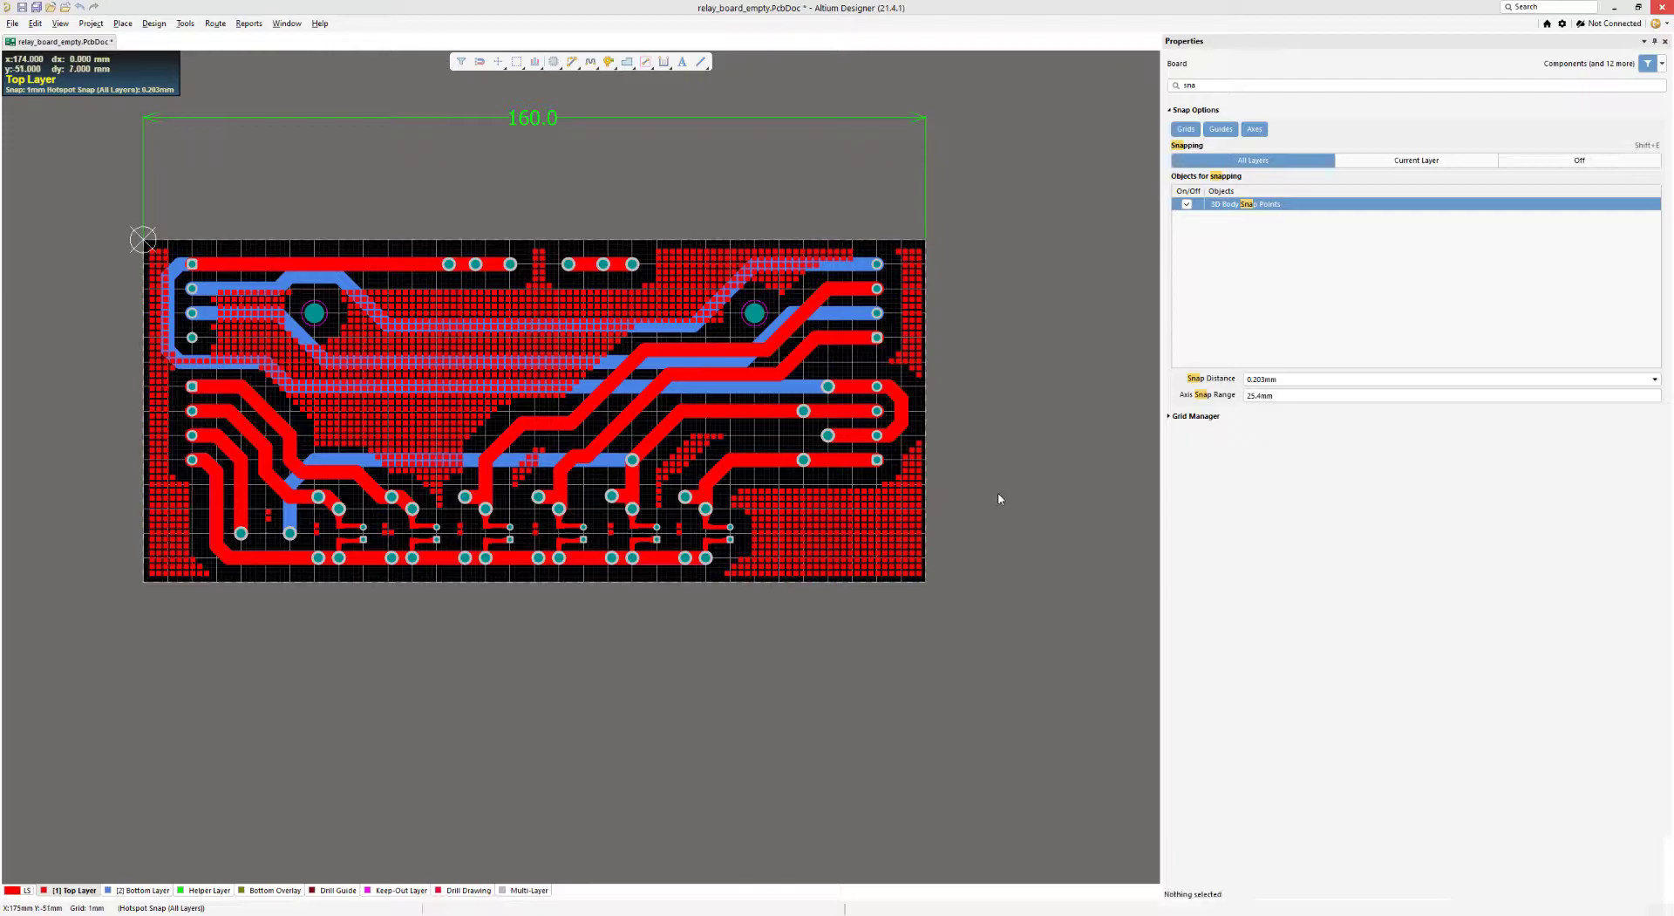
{"action": "scroll", "coordinate": [998, 492], "scroll_direction": "up", "scroll_amount": 1}
{"action": "key", "text": "3"}
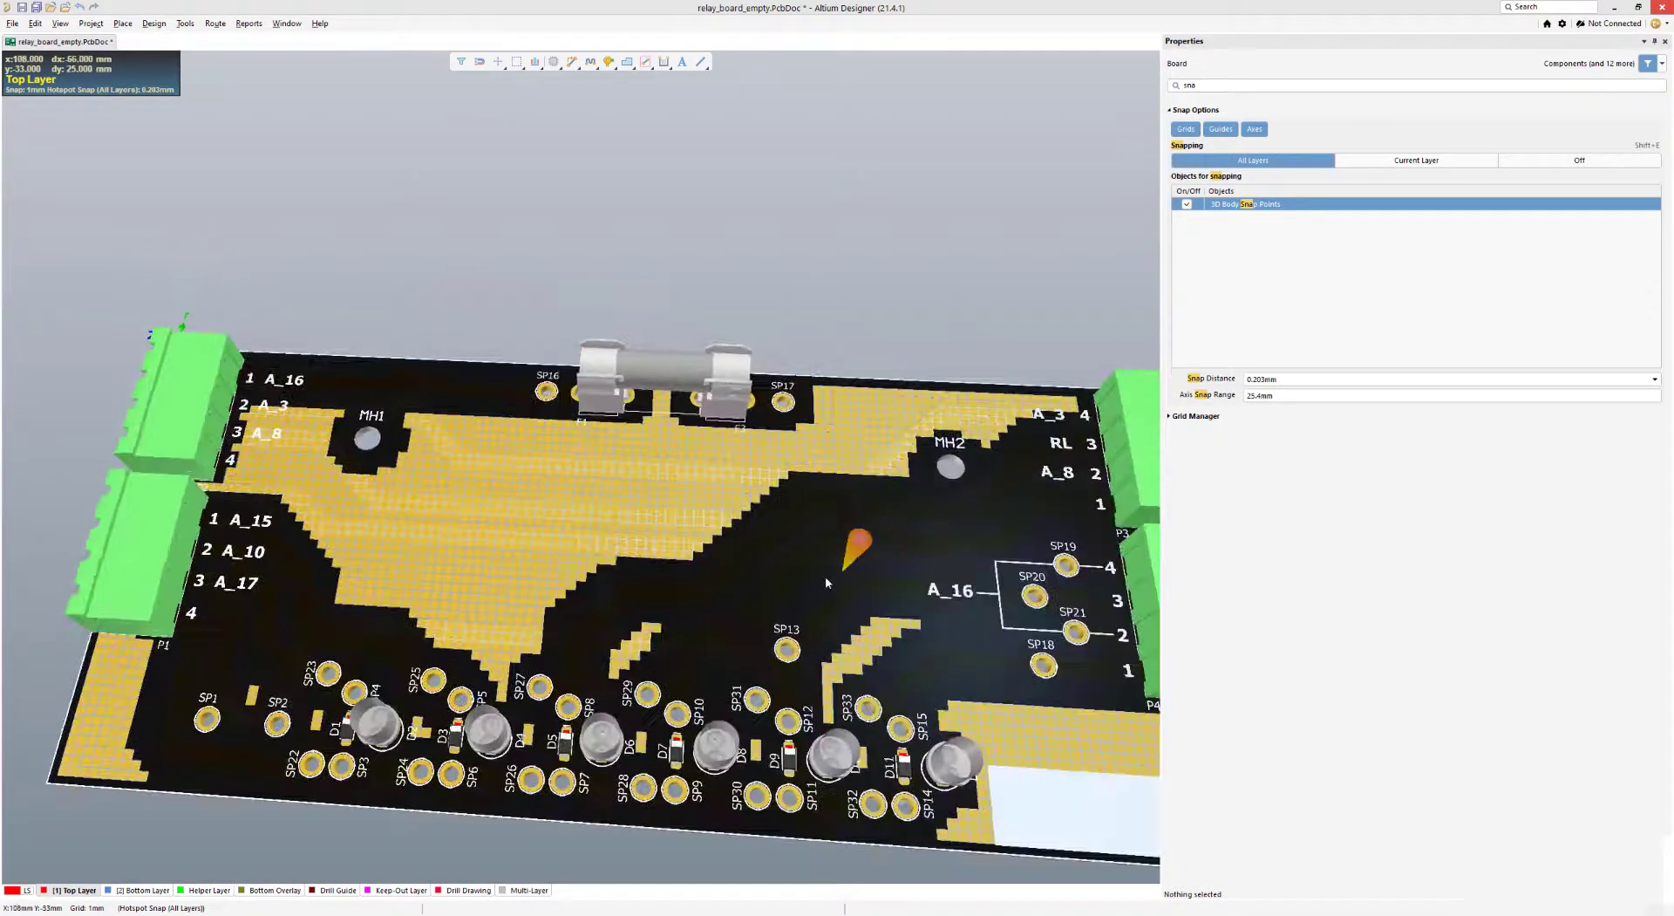
{"action": "scroll", "coordinate": [645, 544], "scroll_direction": "up", "scroll_amount": 4, "text": "ctrl"}
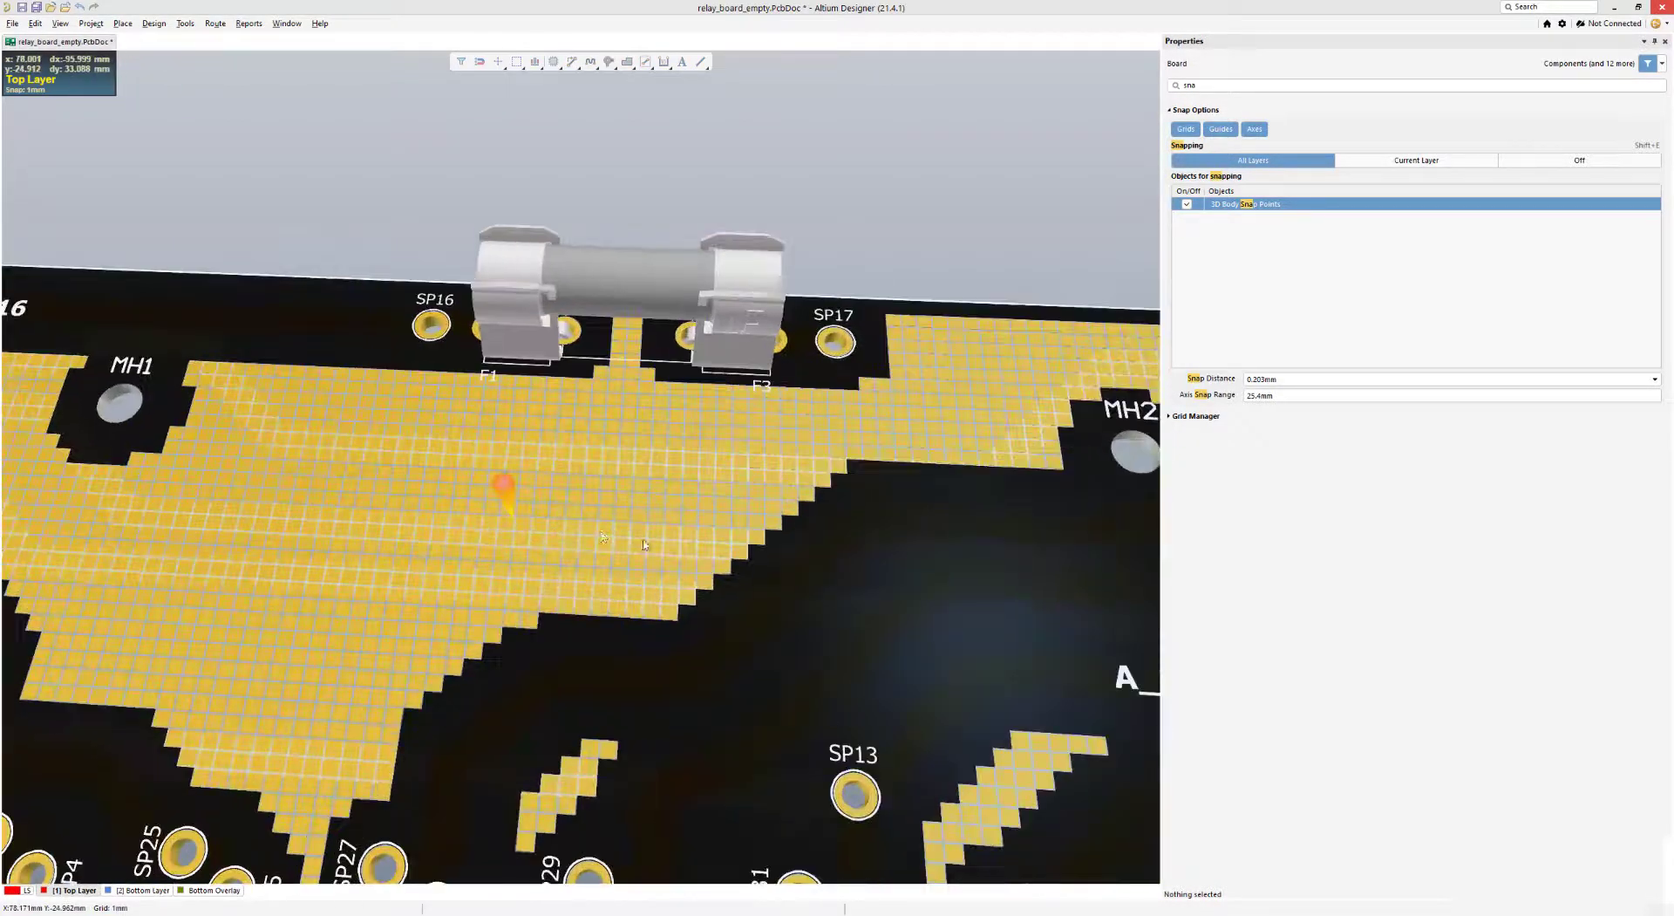
{"action": "right_click_drag", "start_coordinate": [644, 544], "coordinate": [777, 552], "text": "shift"}
{"action": "scroll", "coordinate": [777, 553], "scroll_direction": "down", "scroll_amount": 5, "text": "ctrl"}
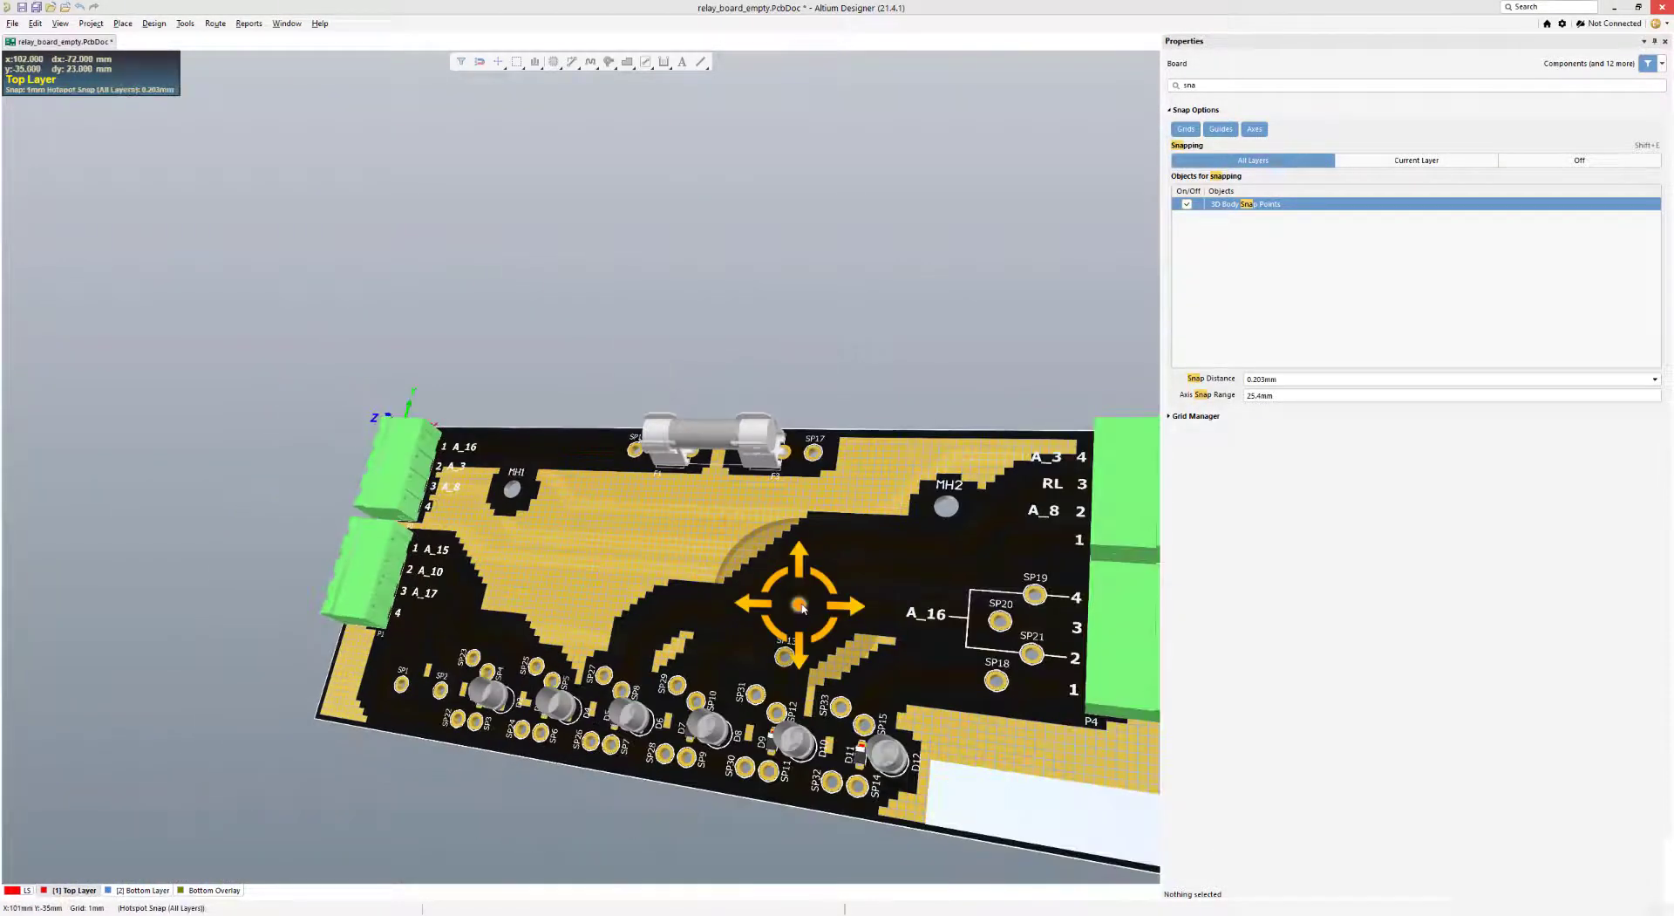
{"action": "scroll", "coordinate": [803, 608], "scroll_direction": "down", "scroll_amount": 2, "text": "ctrl"}
{"action": "right_click_drag", "start_coordinate": [953, 587], "coordinate": [794, 551]}
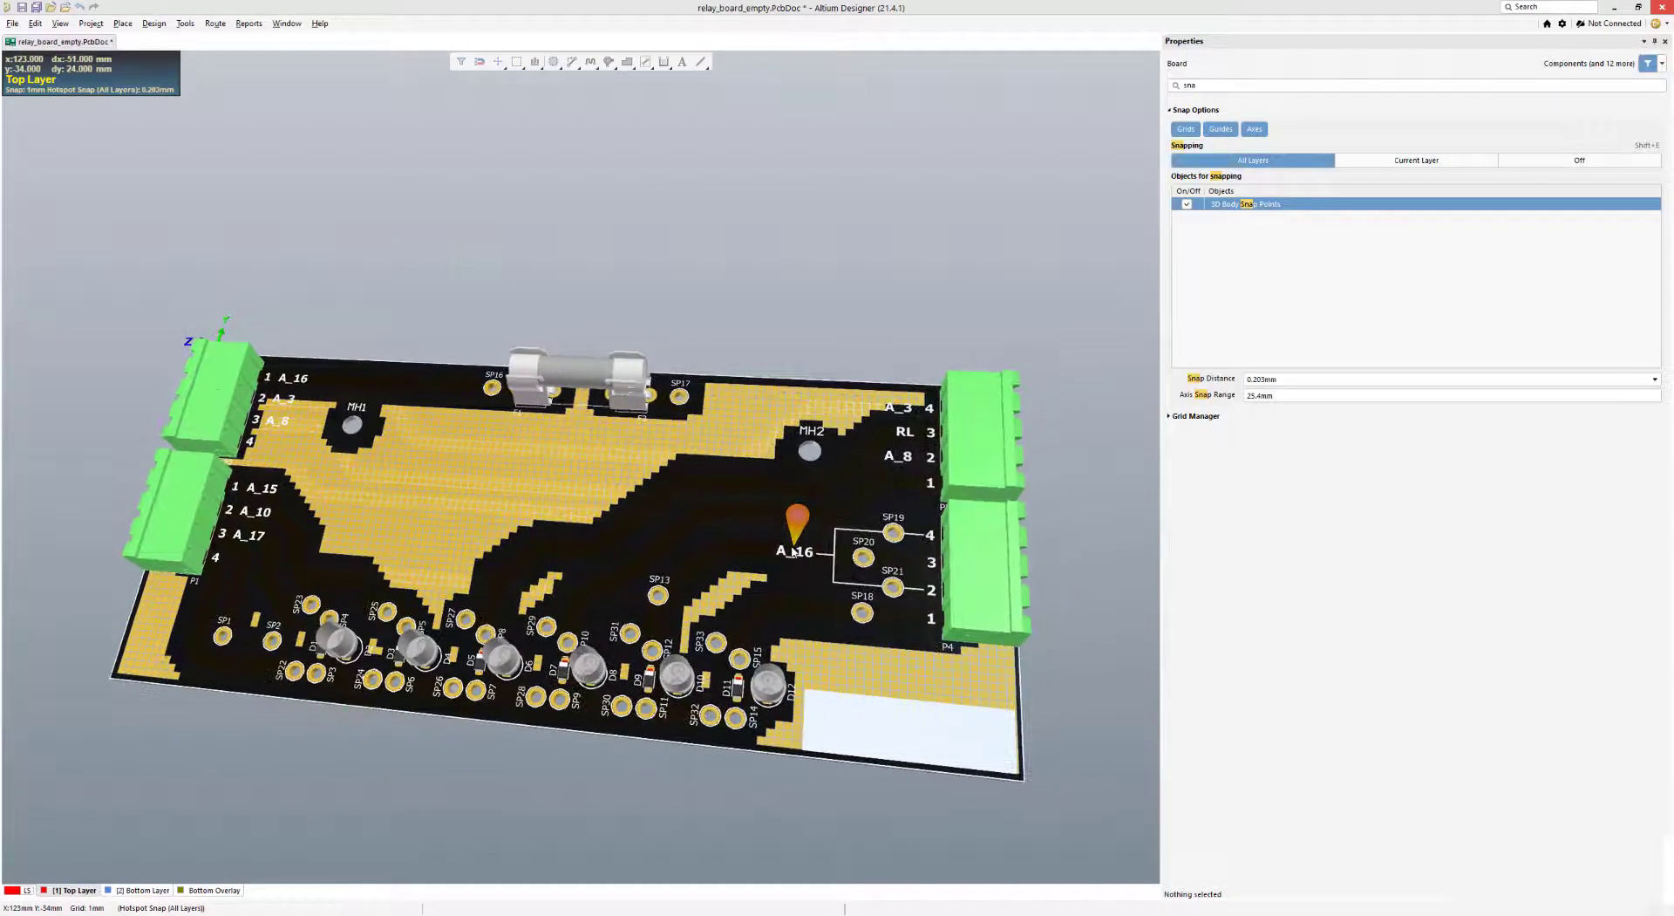
{"action": "key", "text": "2"}
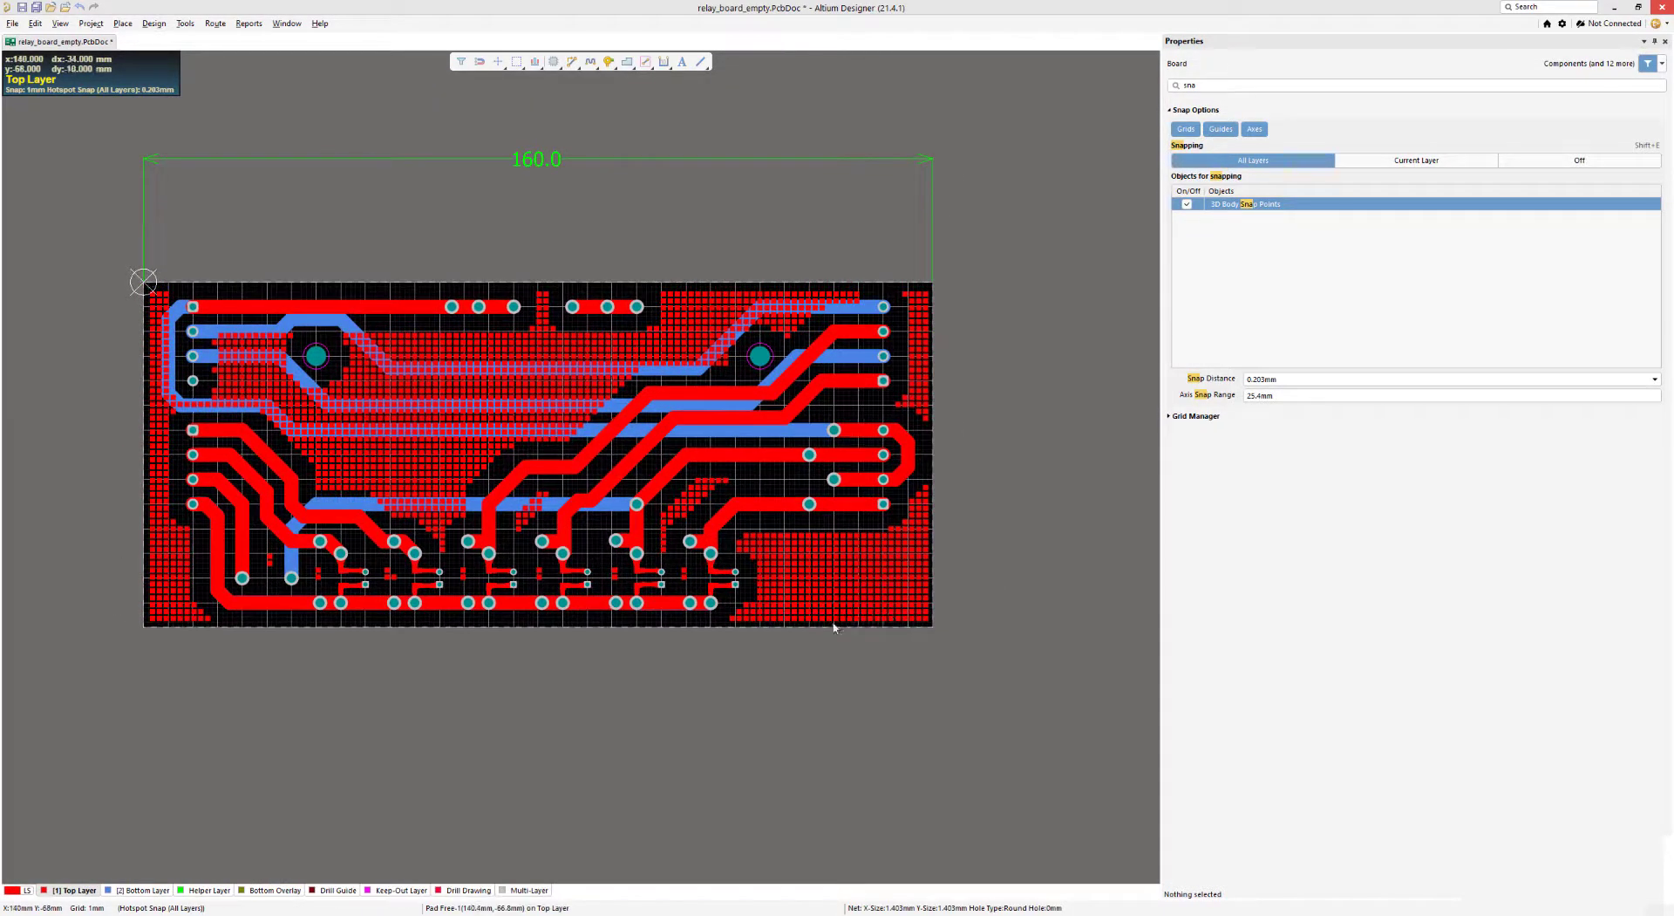
- Recall the 1978 stored thieving pads and set their paste mask expansion to manual -100mm
{"action": "key", "text": "ctrl+q"}
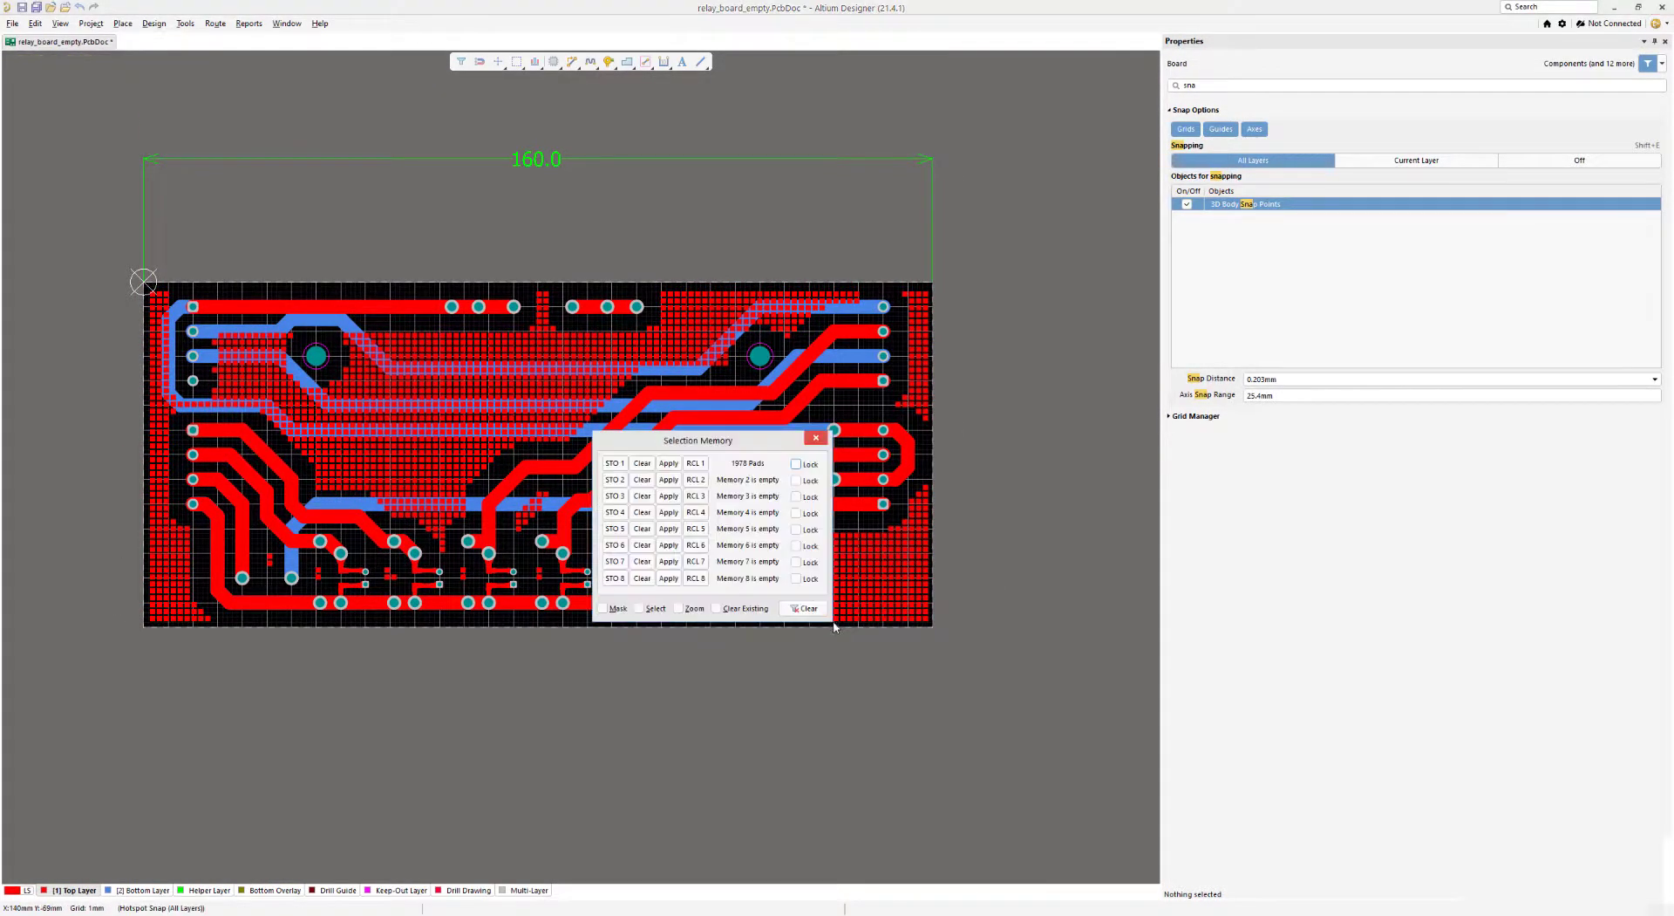
{"action": "left_click", "coordinate": [696, 465]}
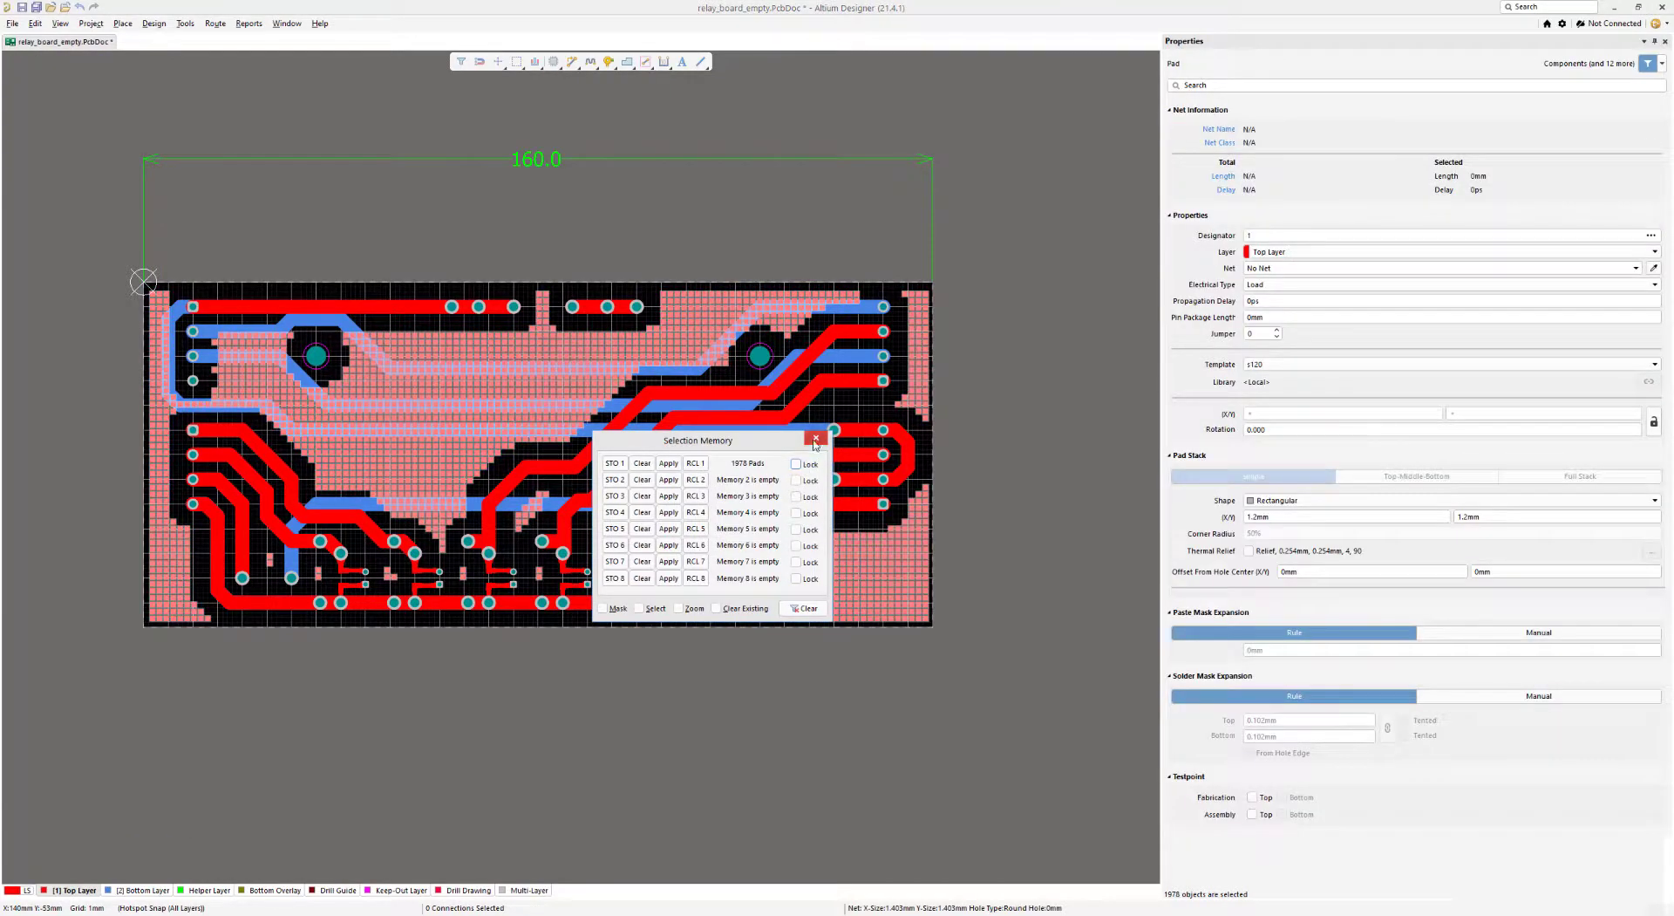
{"action": "left_click", "coordinate": [815, 439]}
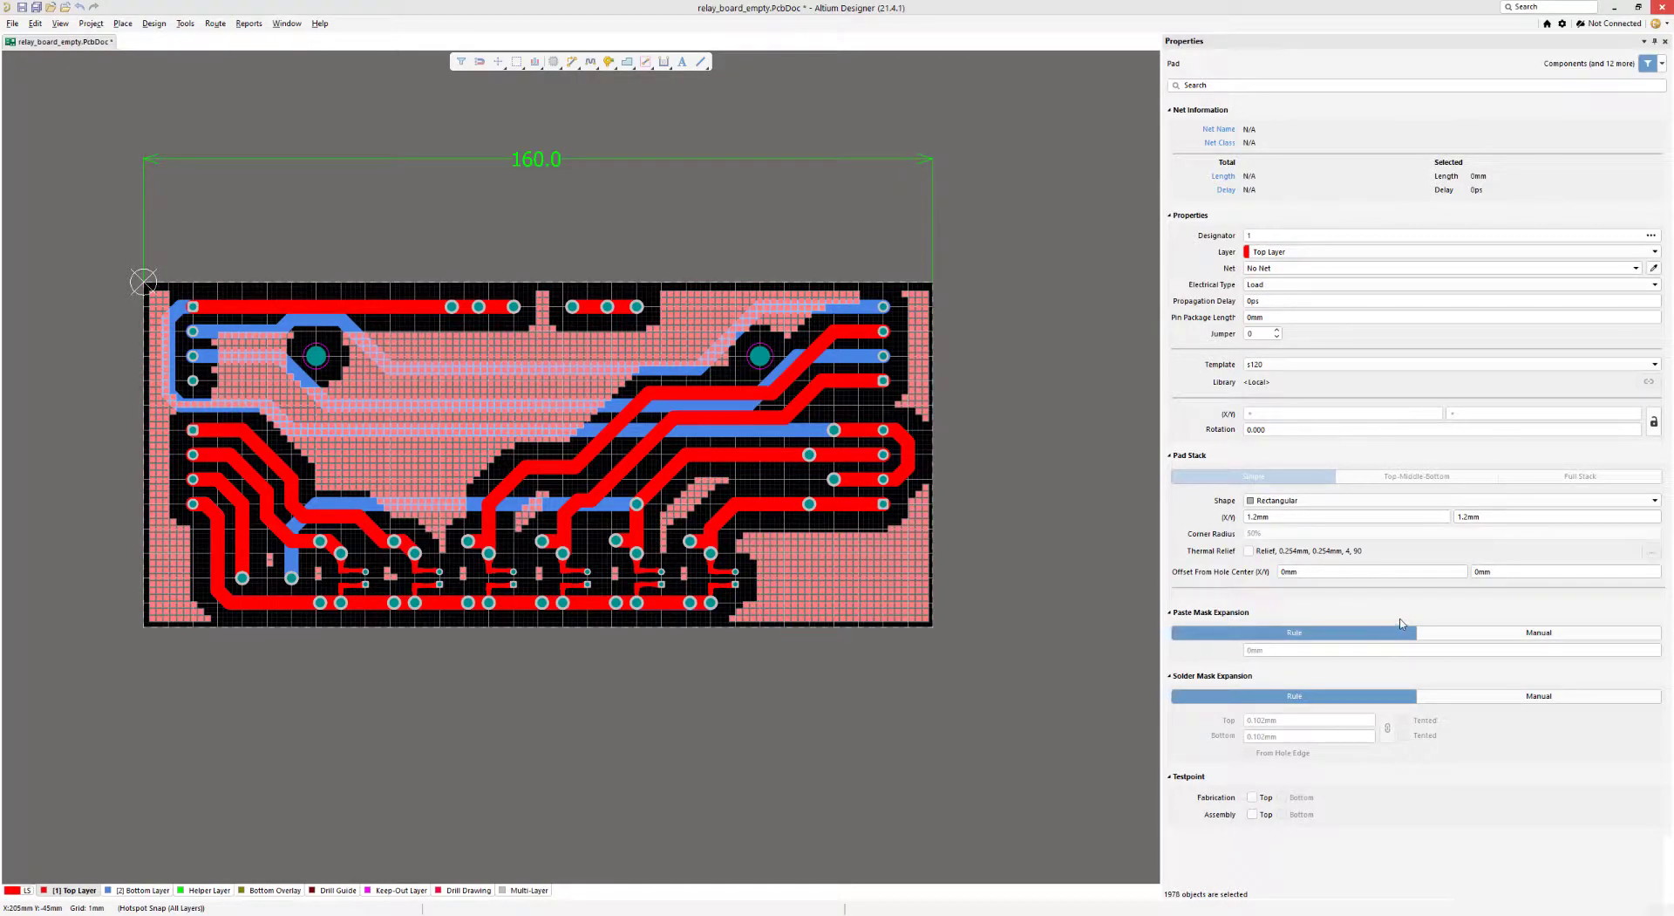
{"action": "left_click", "coordinate": [1534, 642]}
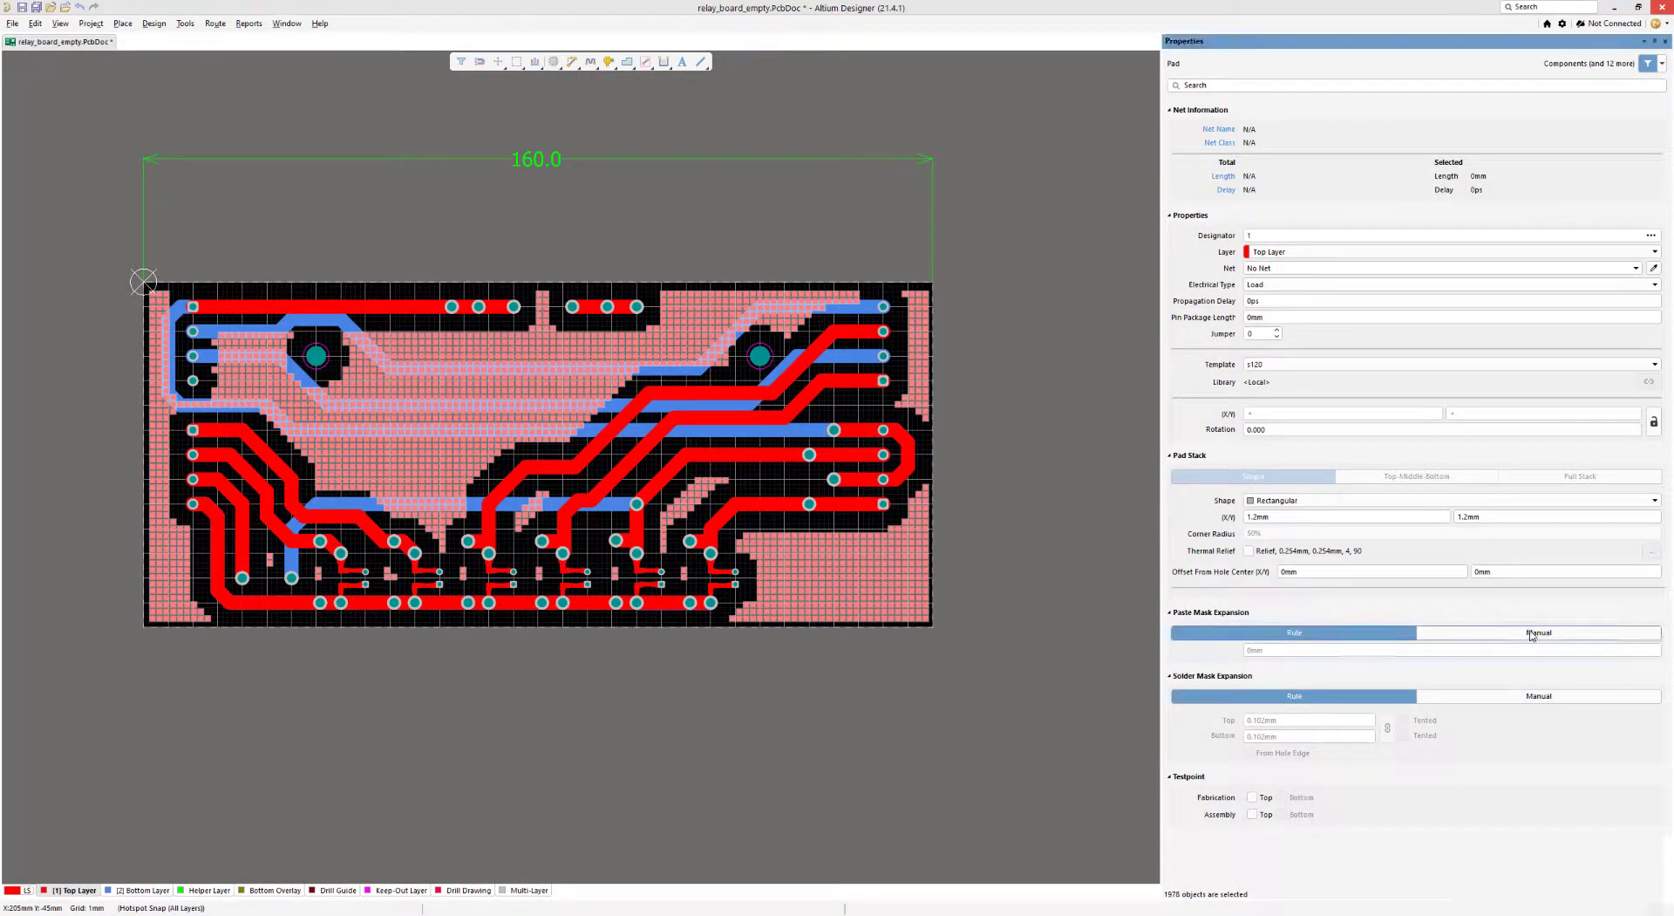
{"action": "key", "text": "Right"}
{"action": "left_click", "coordinate": [1301, 651]}
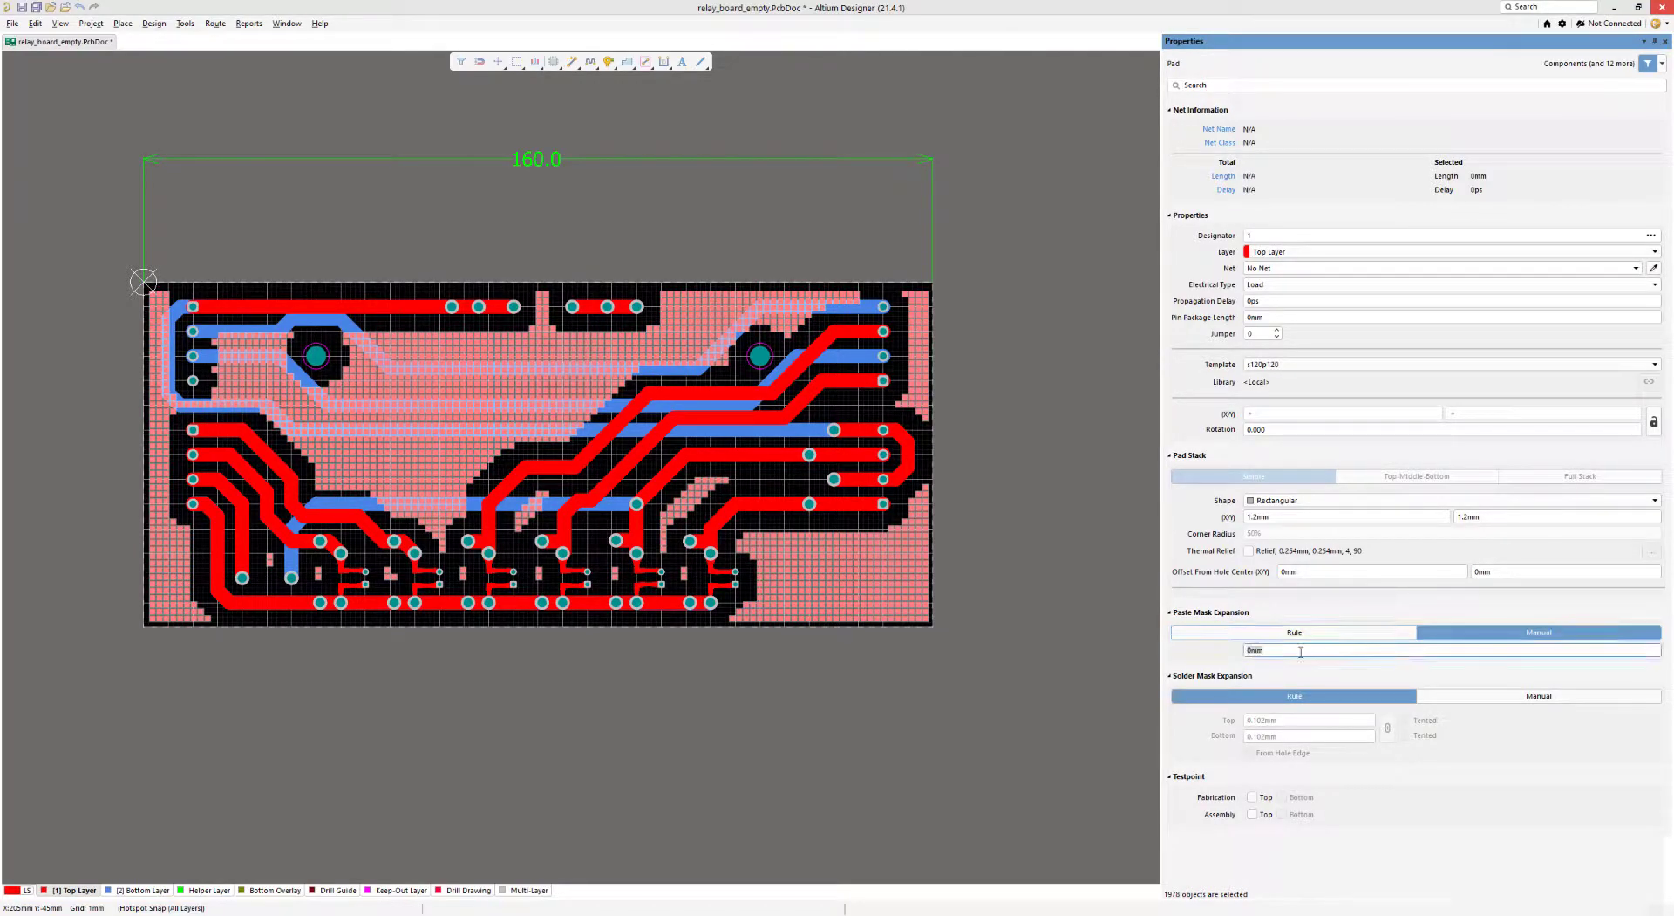
{"action": "type", "text": "-100"}
{"action": "key", "text": "Return"}
- Set the pads' solder mask expansion to manual -100mm and preview the board in 3D
{"action": "left_click", "coordinate": [1500, 698]}
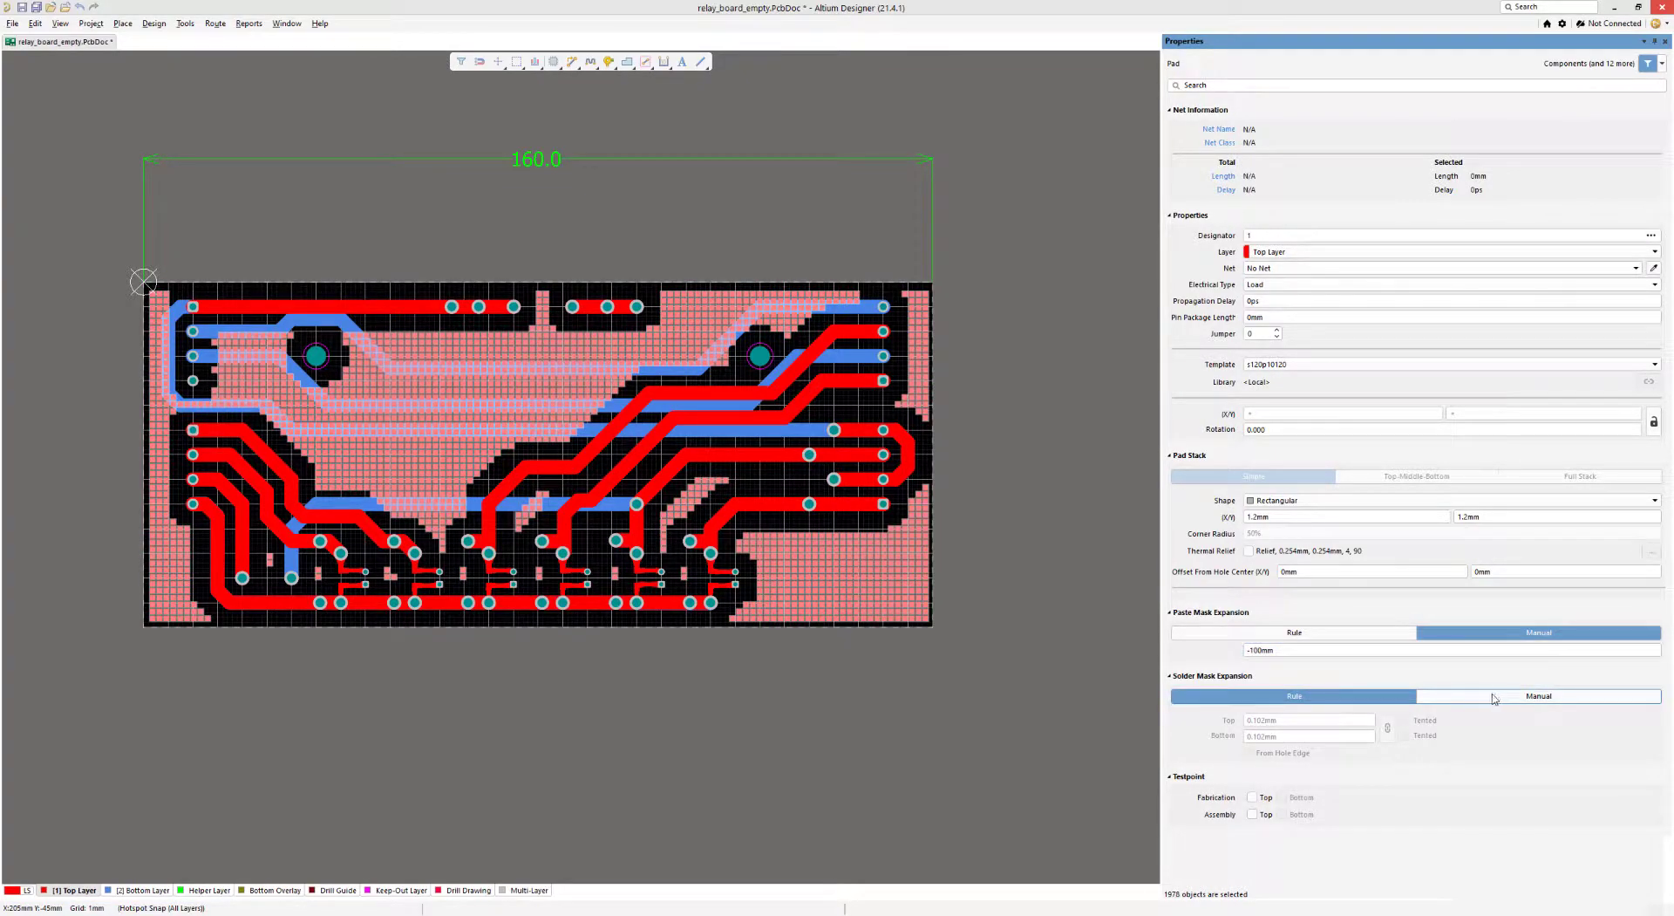
{"action": "left_click", "coordinate": [1338, 721]}
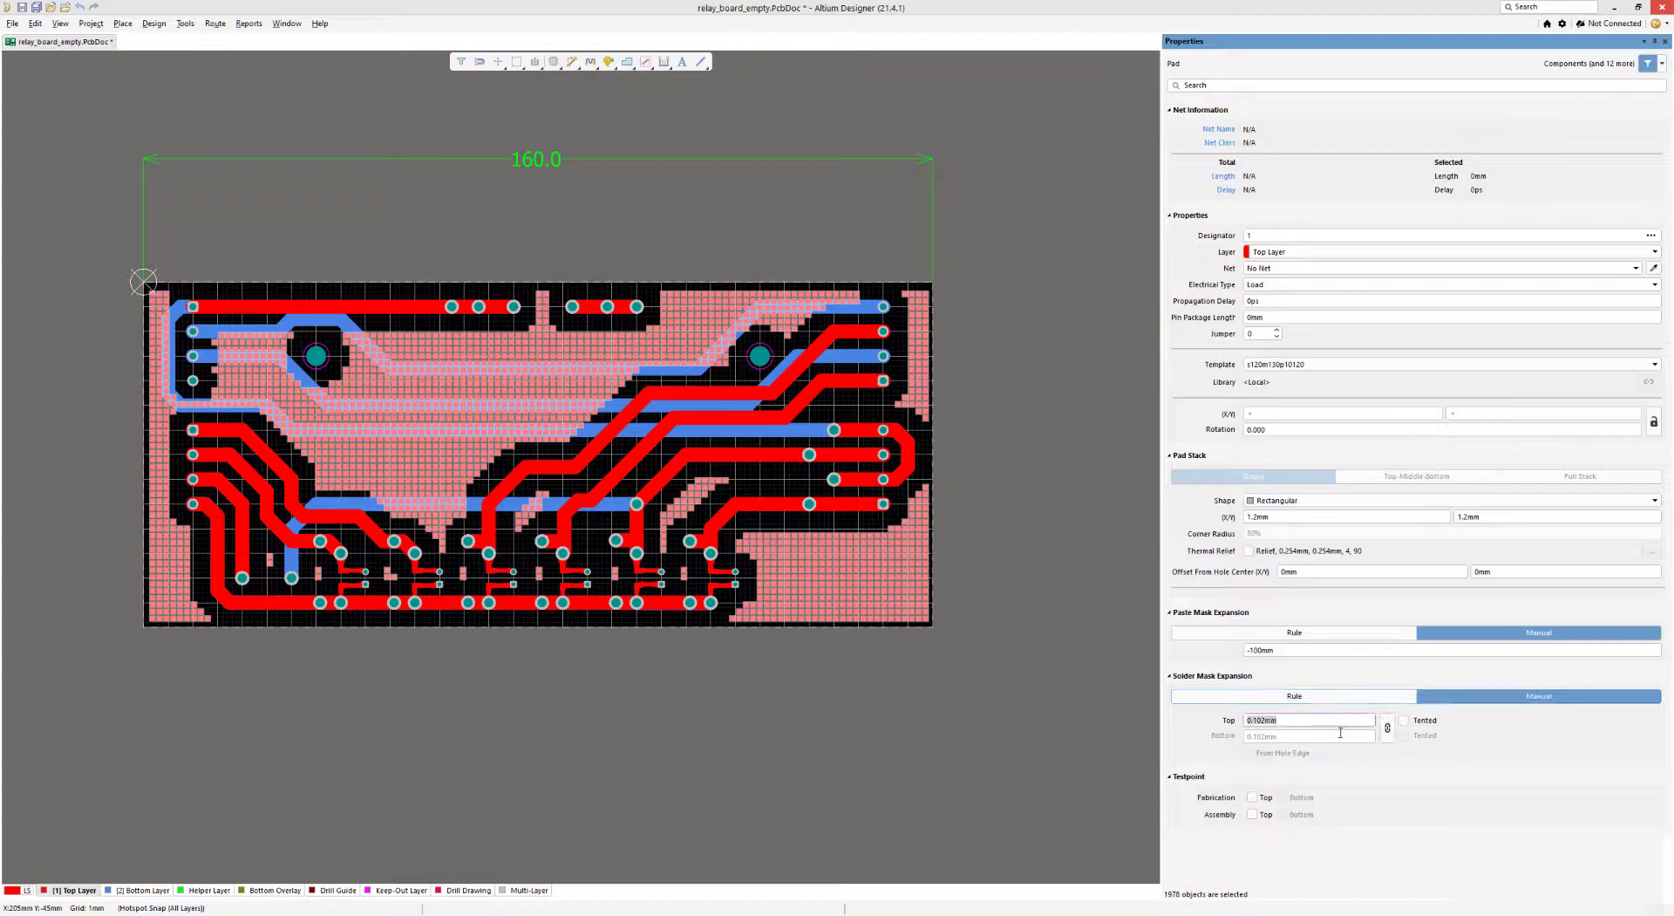
{"action": "type", "text": "-100"}
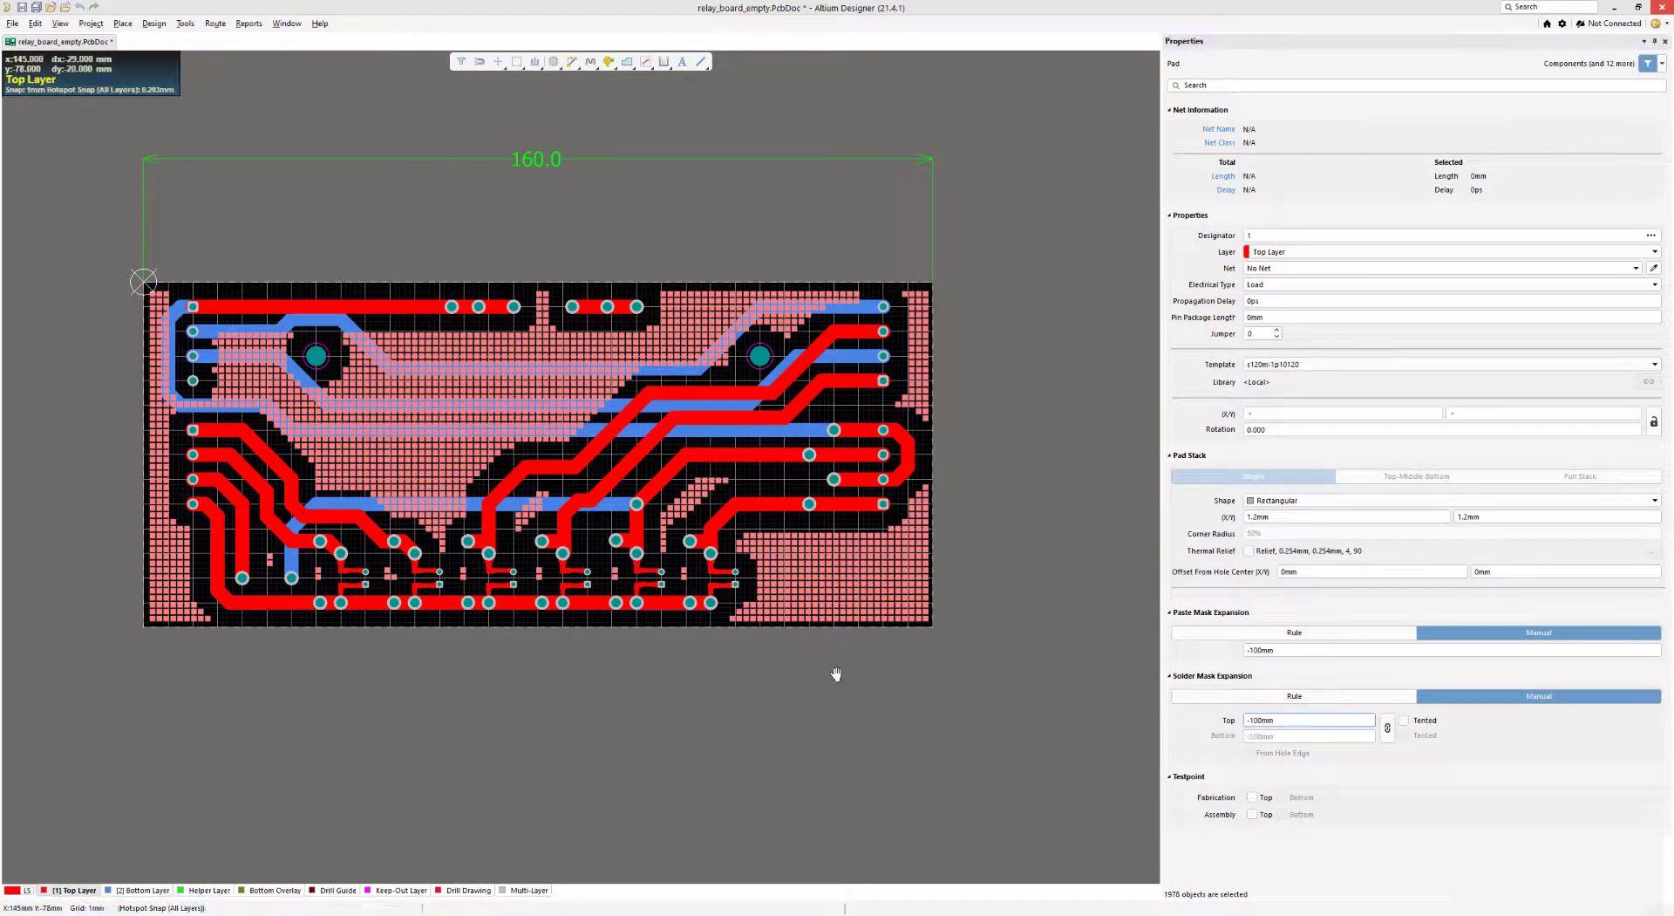
{"action": "right_click_drag", "start_coordinate": [833, 672], "coordinate": [787, 534]}
{"action": "key", "text": "3"}
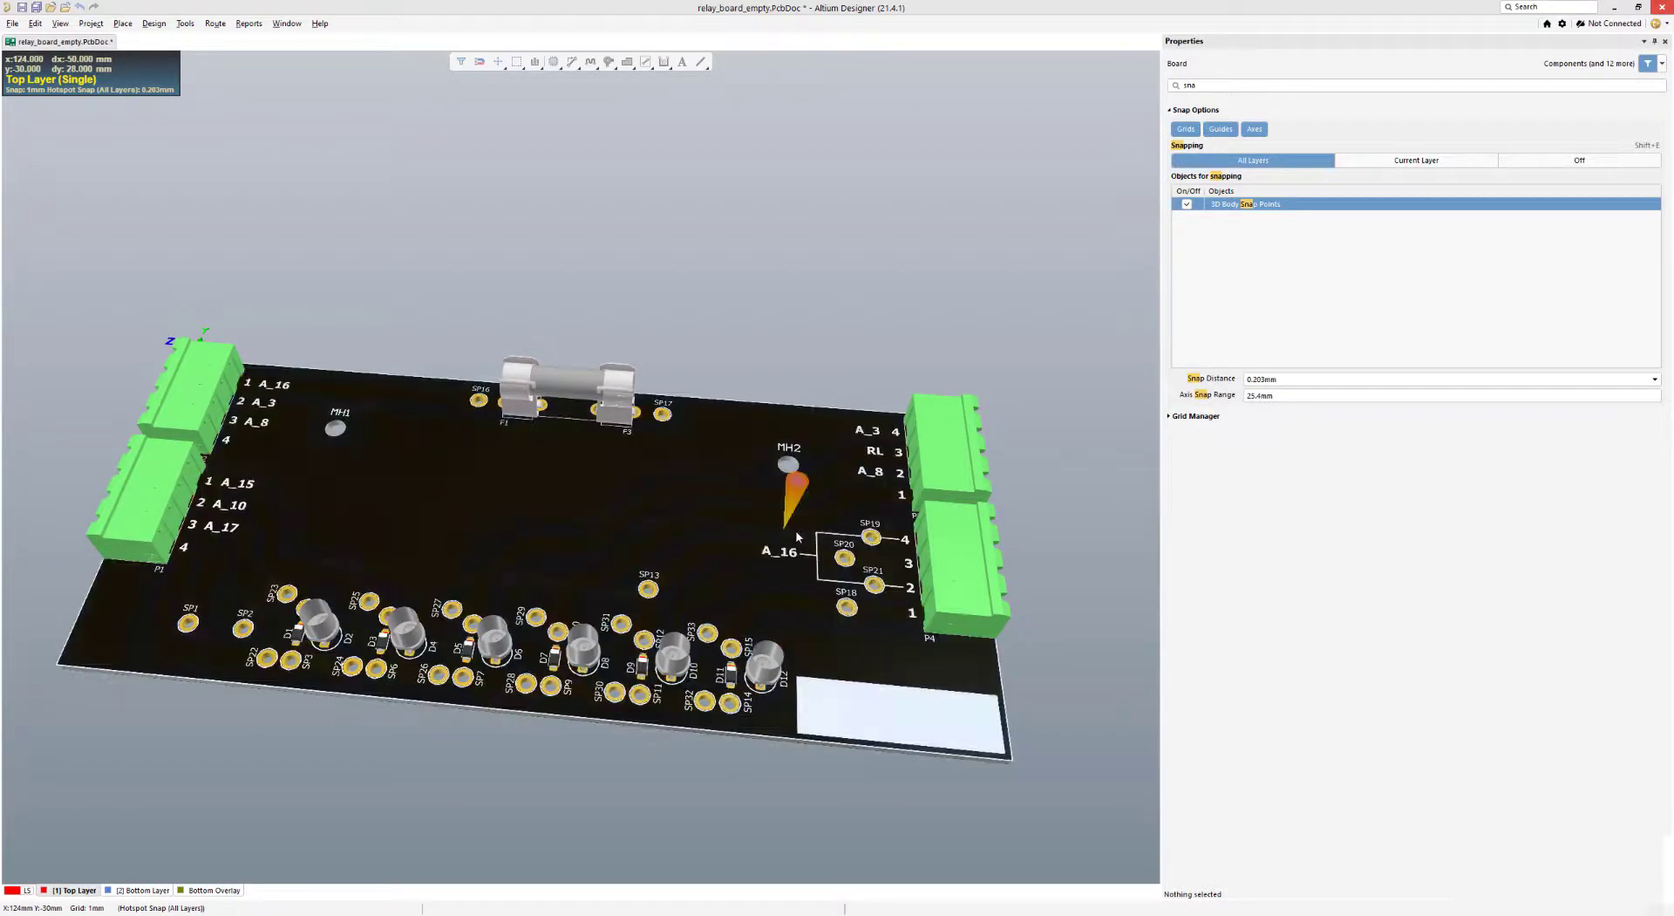
- Back in 2D, select one thieving pad and enter 23 in its Rotation field
{"action": "key", "text": "2"}
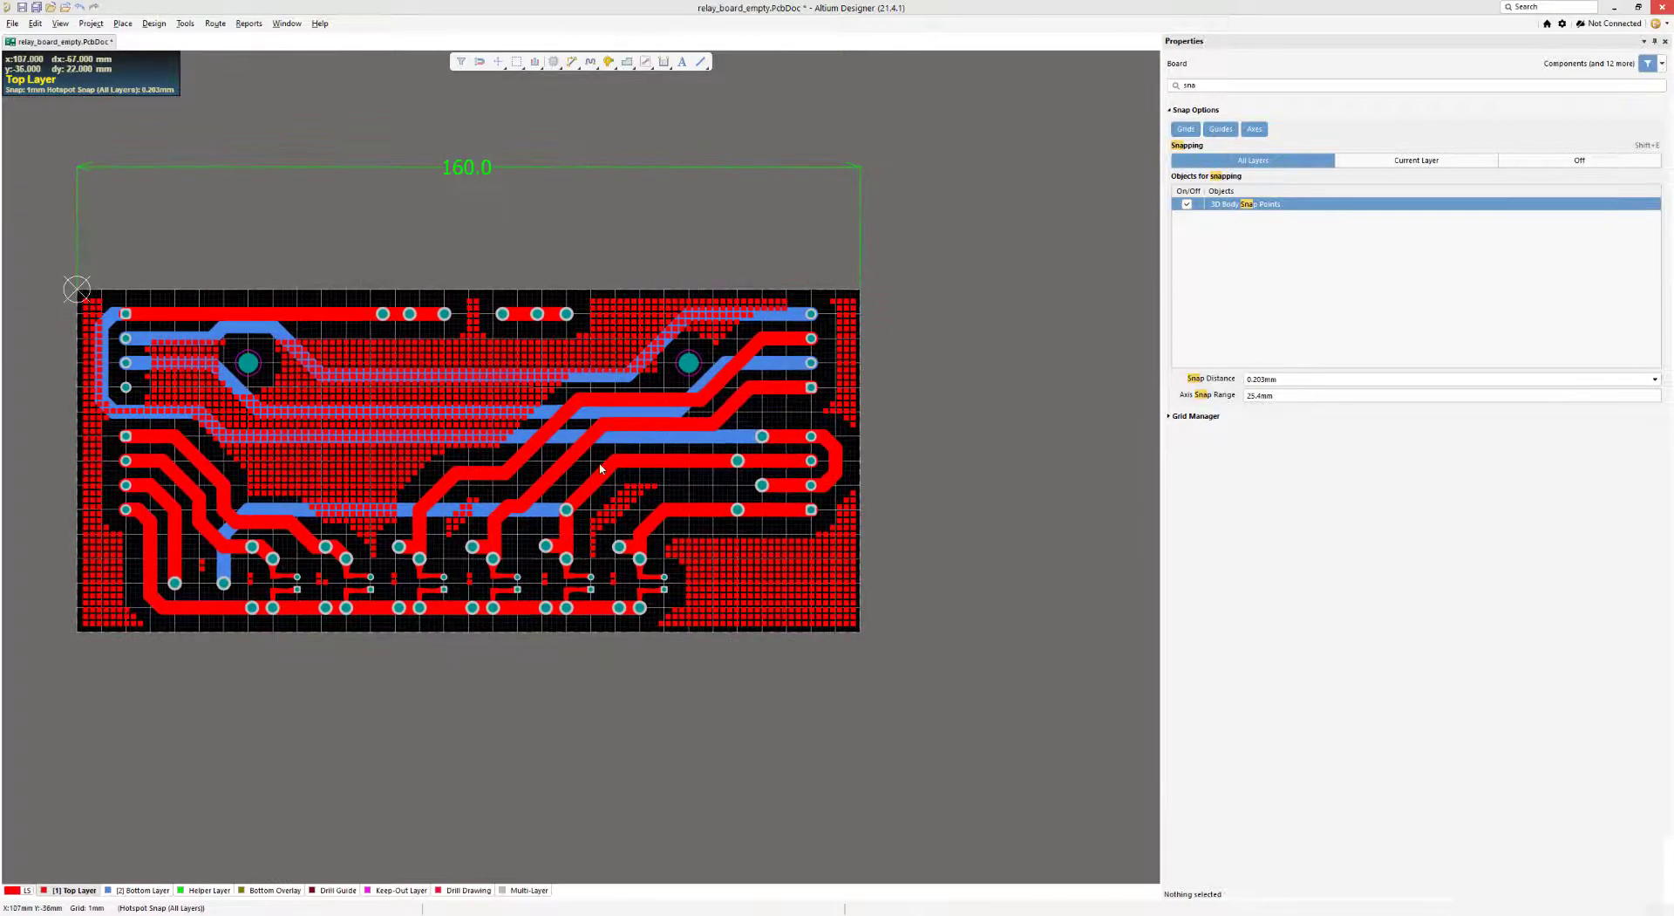
{"action": "scroll", "coordinate": [506, 292], "scroll_direction": "up", "scroll_amount": 3, "text": "ctrl"}
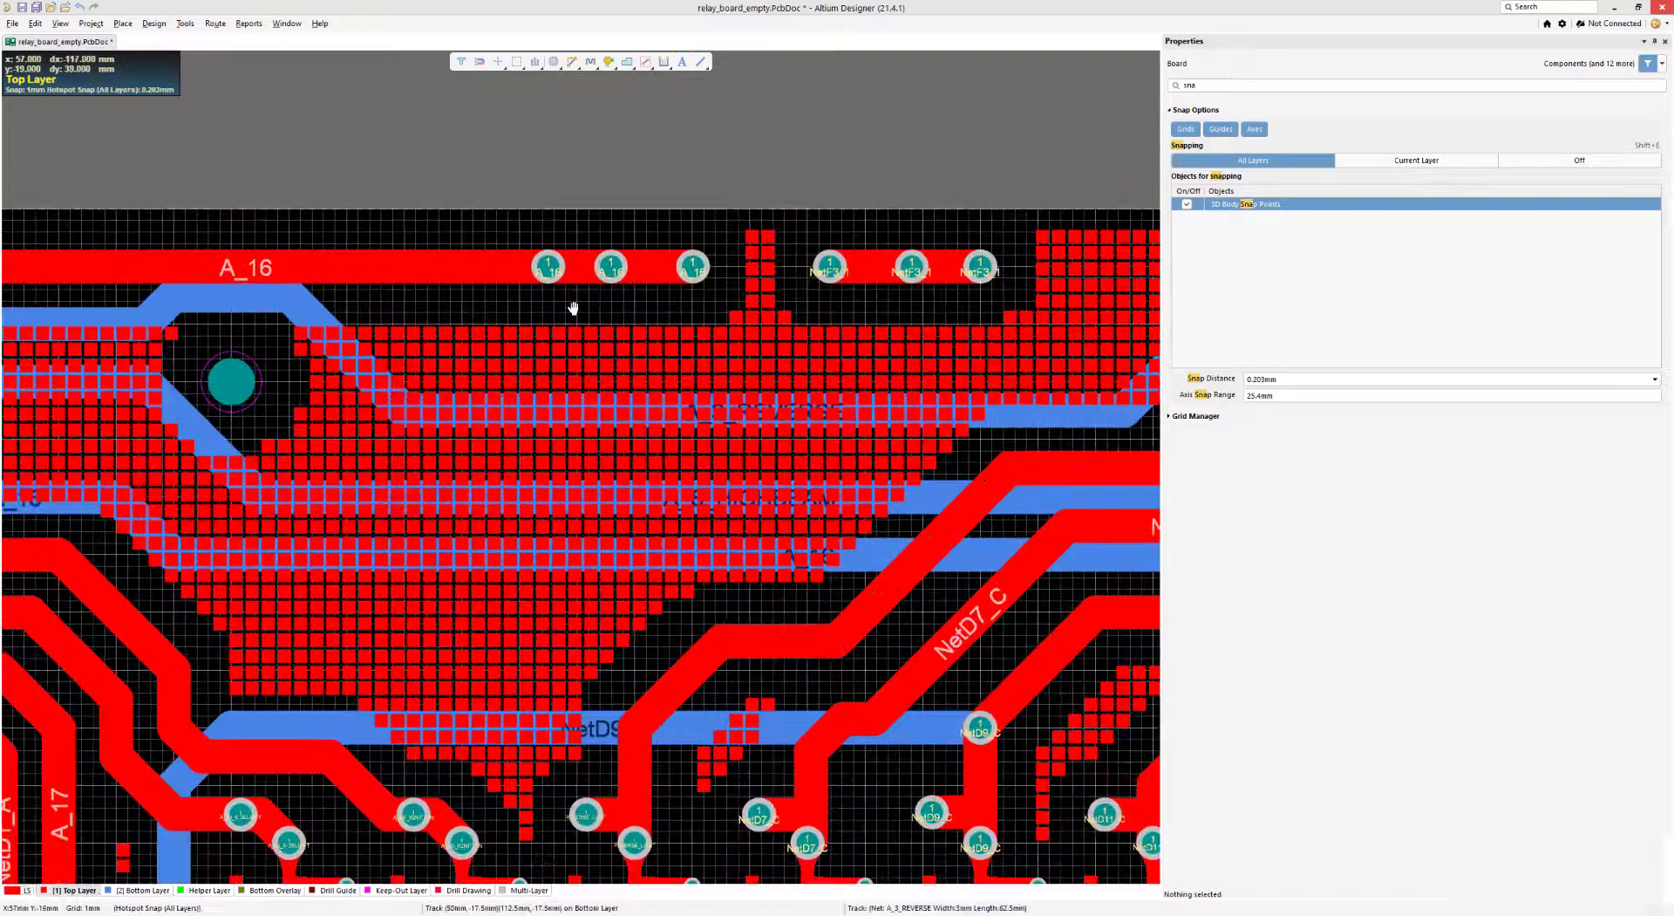
{"action": "scroll", "coordinate": [544, 181], "scroll_direction": "down", "scroll_amount": 3, "text": "ctrl"}
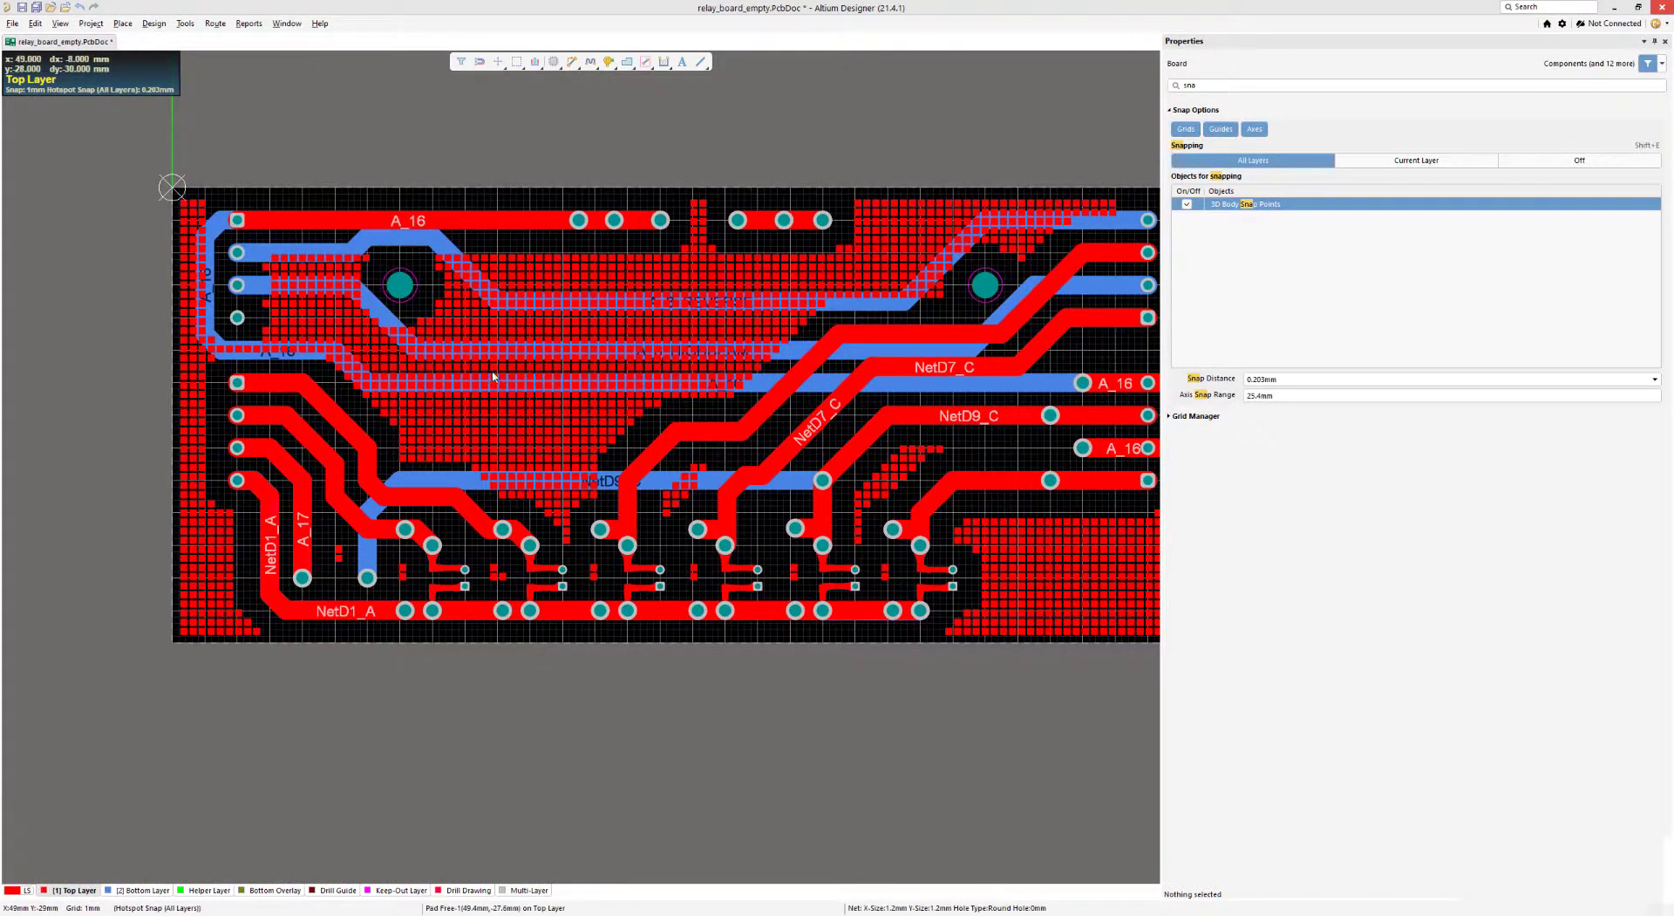
{"action": "left_click", "coordinate": [493, 375]}
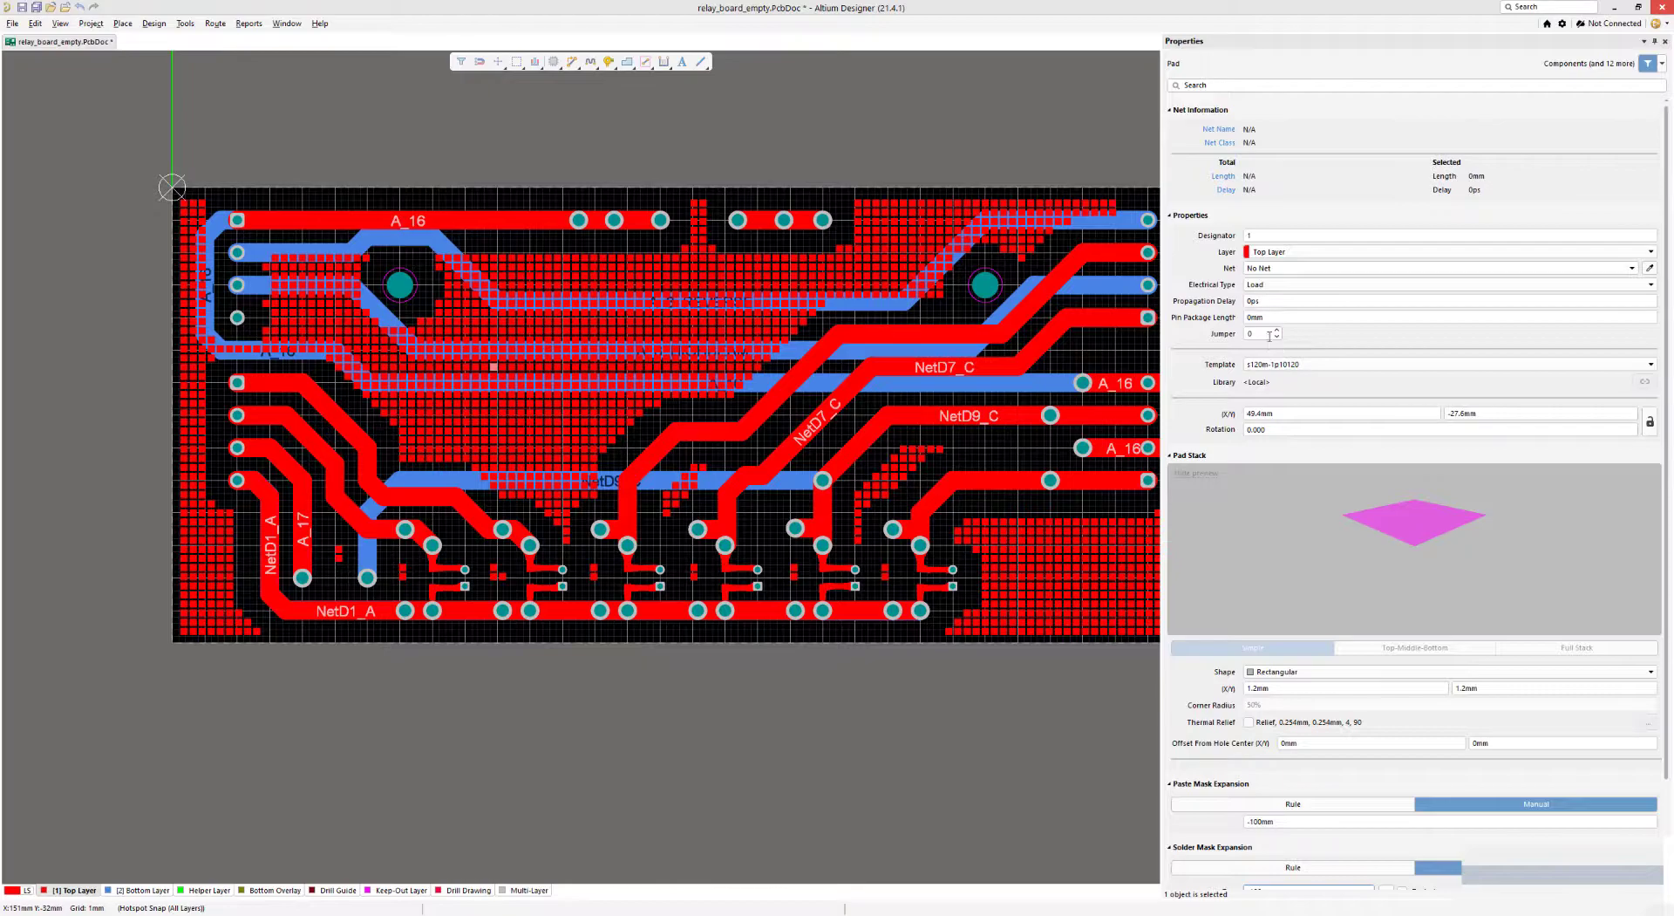
{"action": "left_click", "coordinate": [1266, 430]}
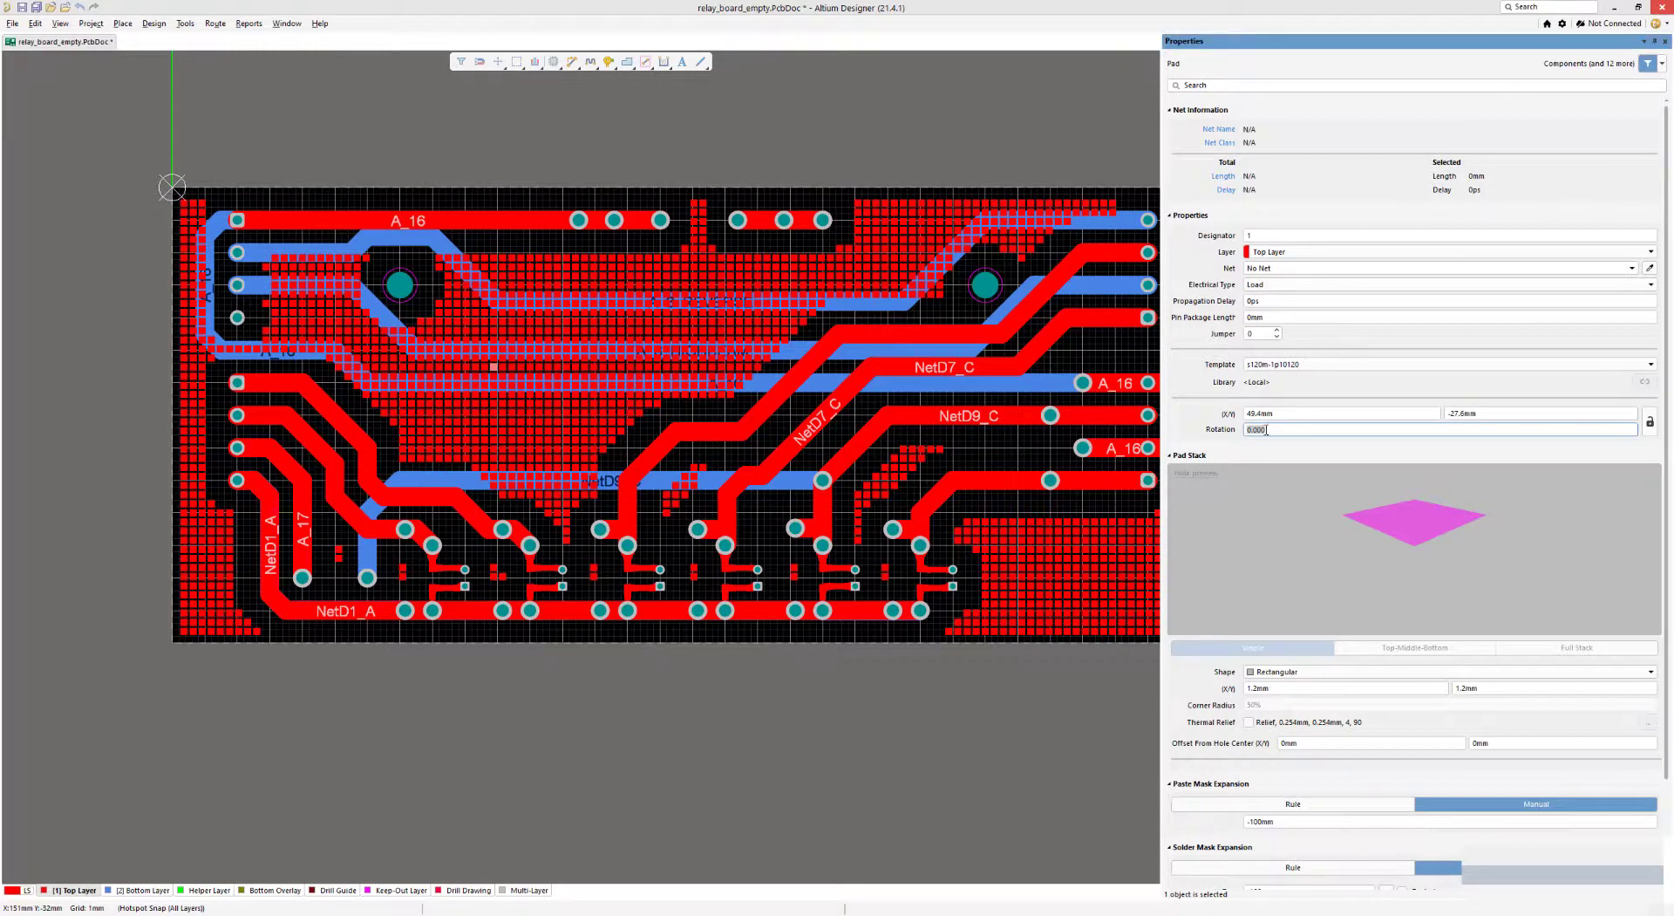
{"action": "type", "text": "23"}
{"action": "left_click", "coordinate": [945, 689]}
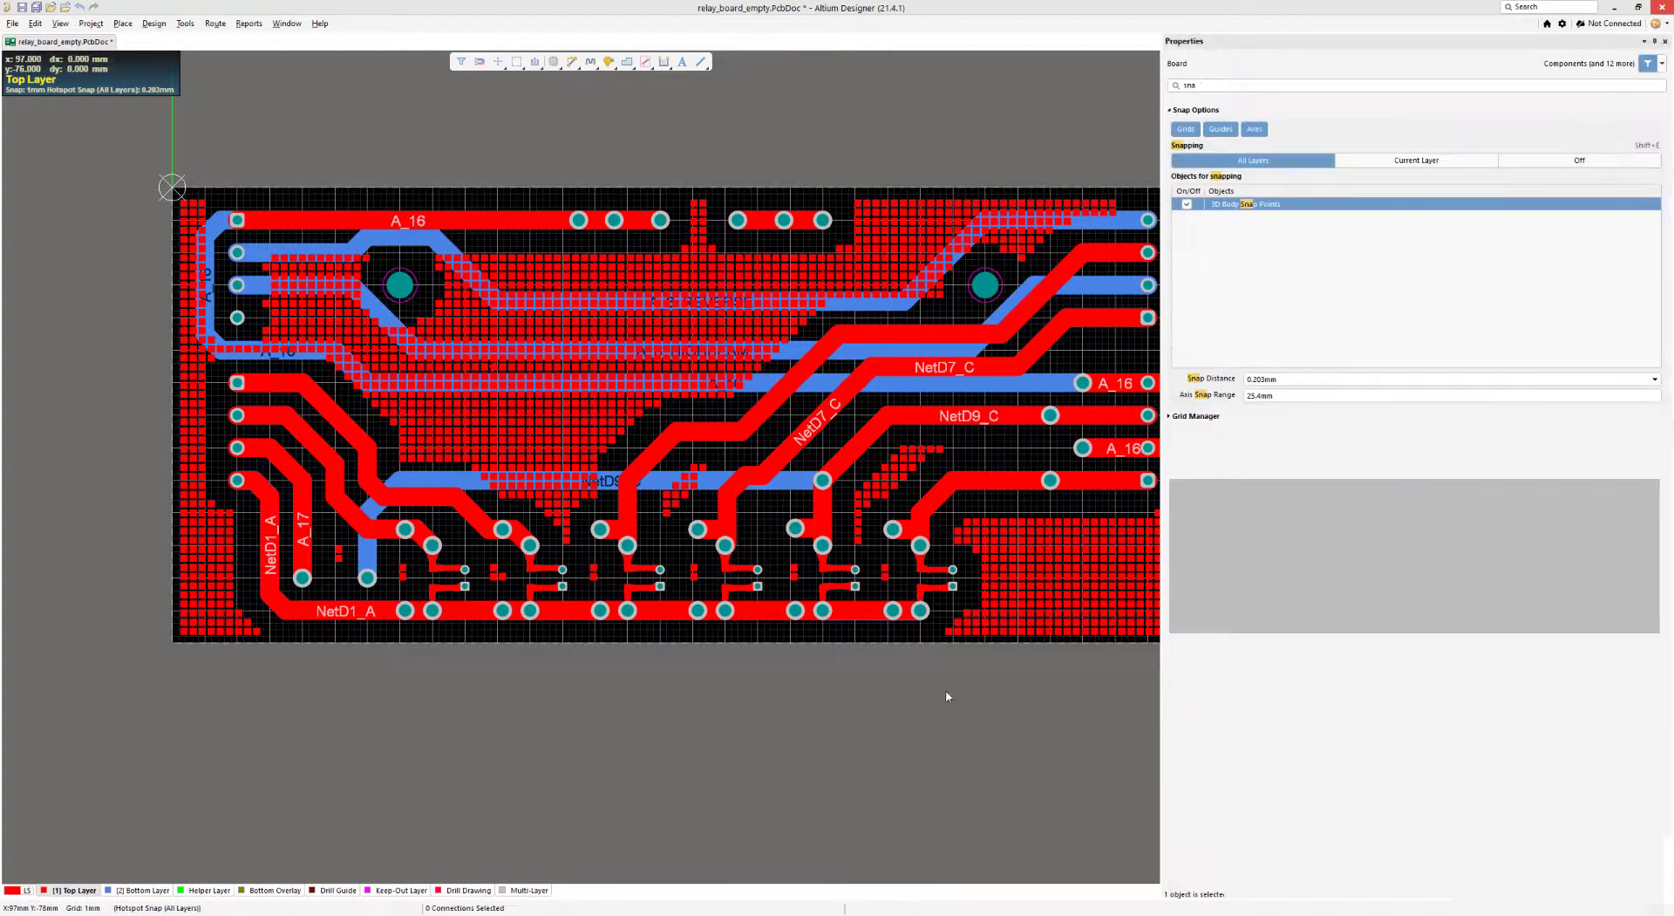
- Switch to single-layer mode for the top layer and zoom out to frame the entire board
{"action": "right_click_drag", "start_coordinate": [945, 689], "coordinate": [734, 677]}
{"action": "key", "text": "shift+s"}
{"action": "scroll", "coordinate": [514, 626], "scroll_direction": "down", "scroll_amount": 2, "text": "ctrl"}
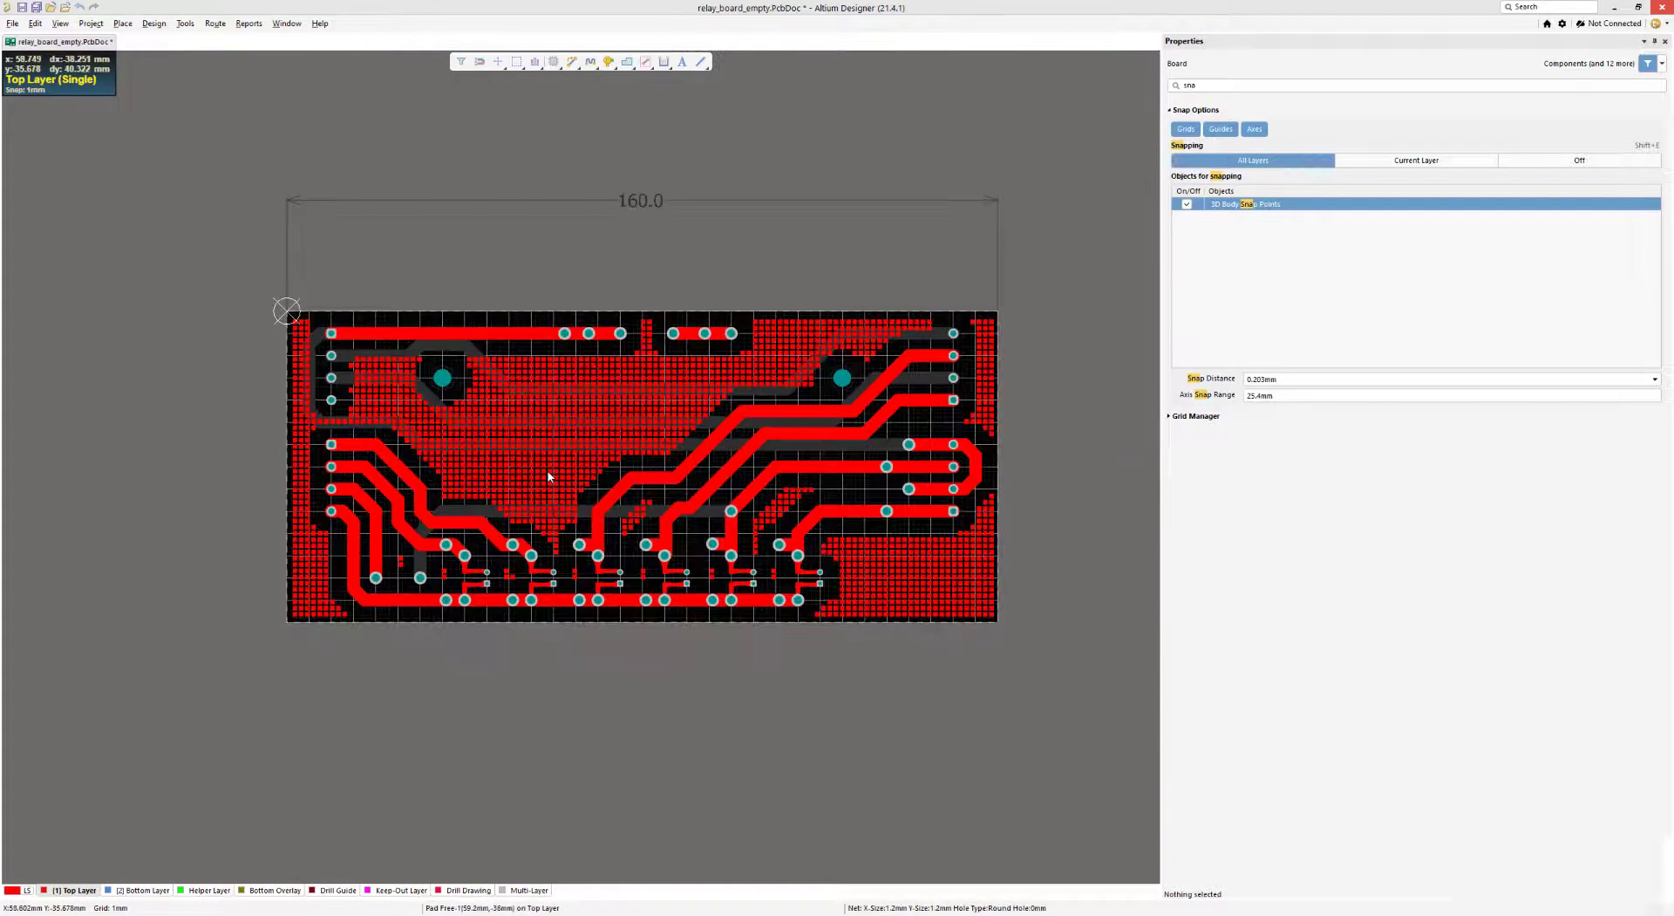
{"action": "scroll", "coordinate": [553, 479], "scroll_direction": "down", "scroll_amount": 1, "text": "ctrl"}
{"action": "right_click_drag", "start_coordinate": [606, 463], "coordinate": [880, 600]}
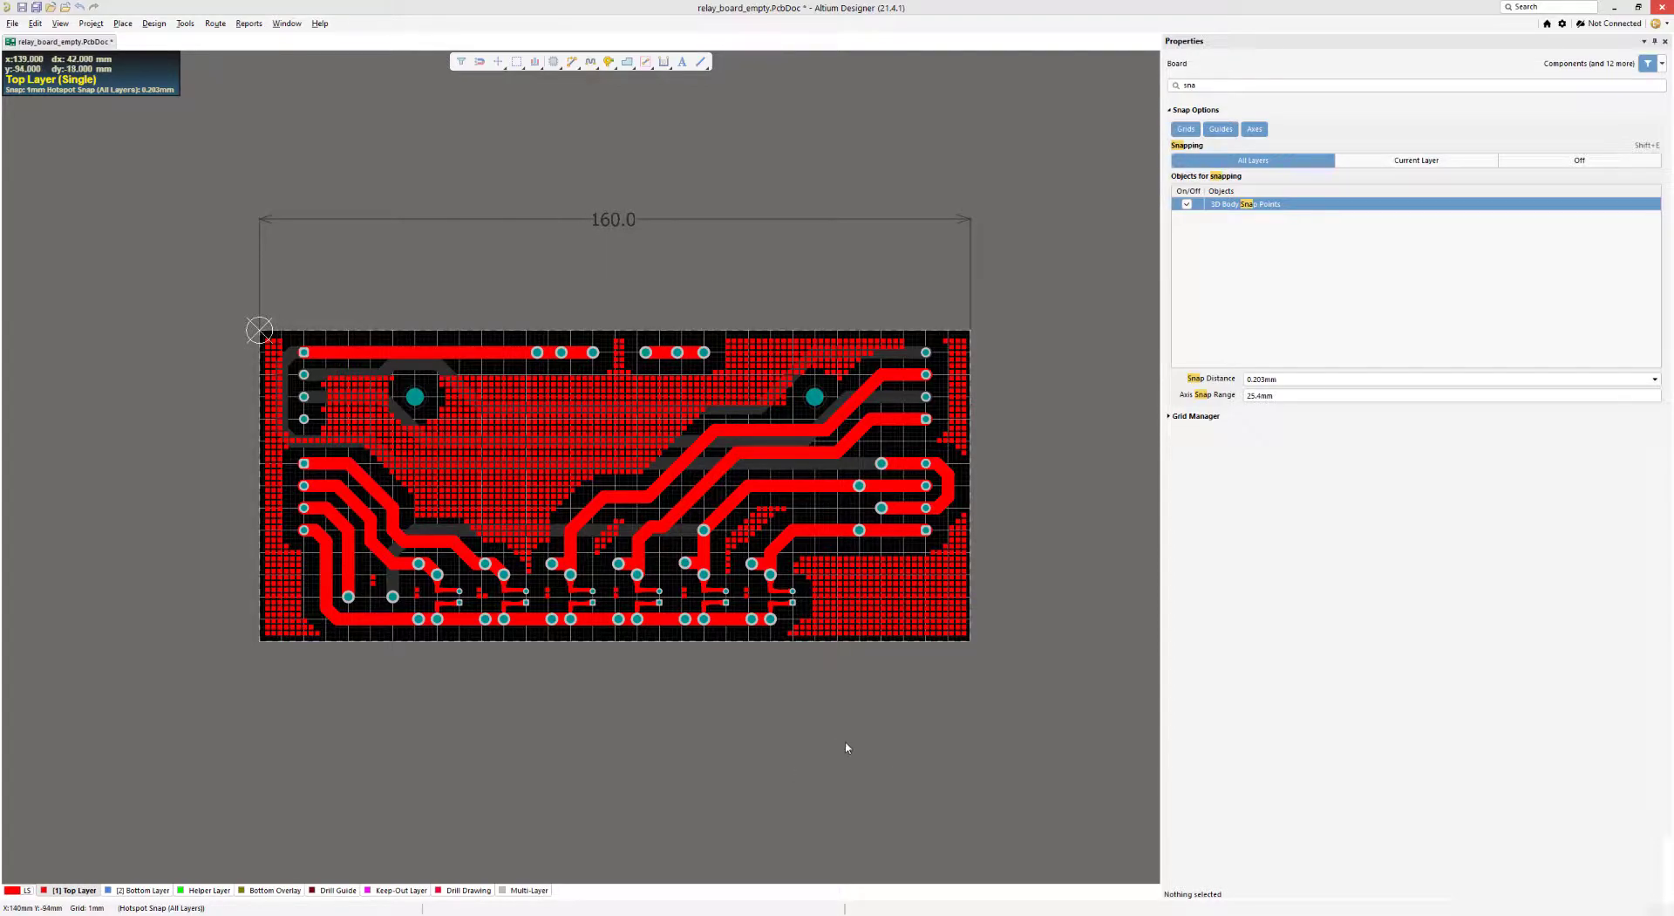
{"action": "right_click_drag", "start_coordinate": [844, 689], "coordinate": [777, 674]}
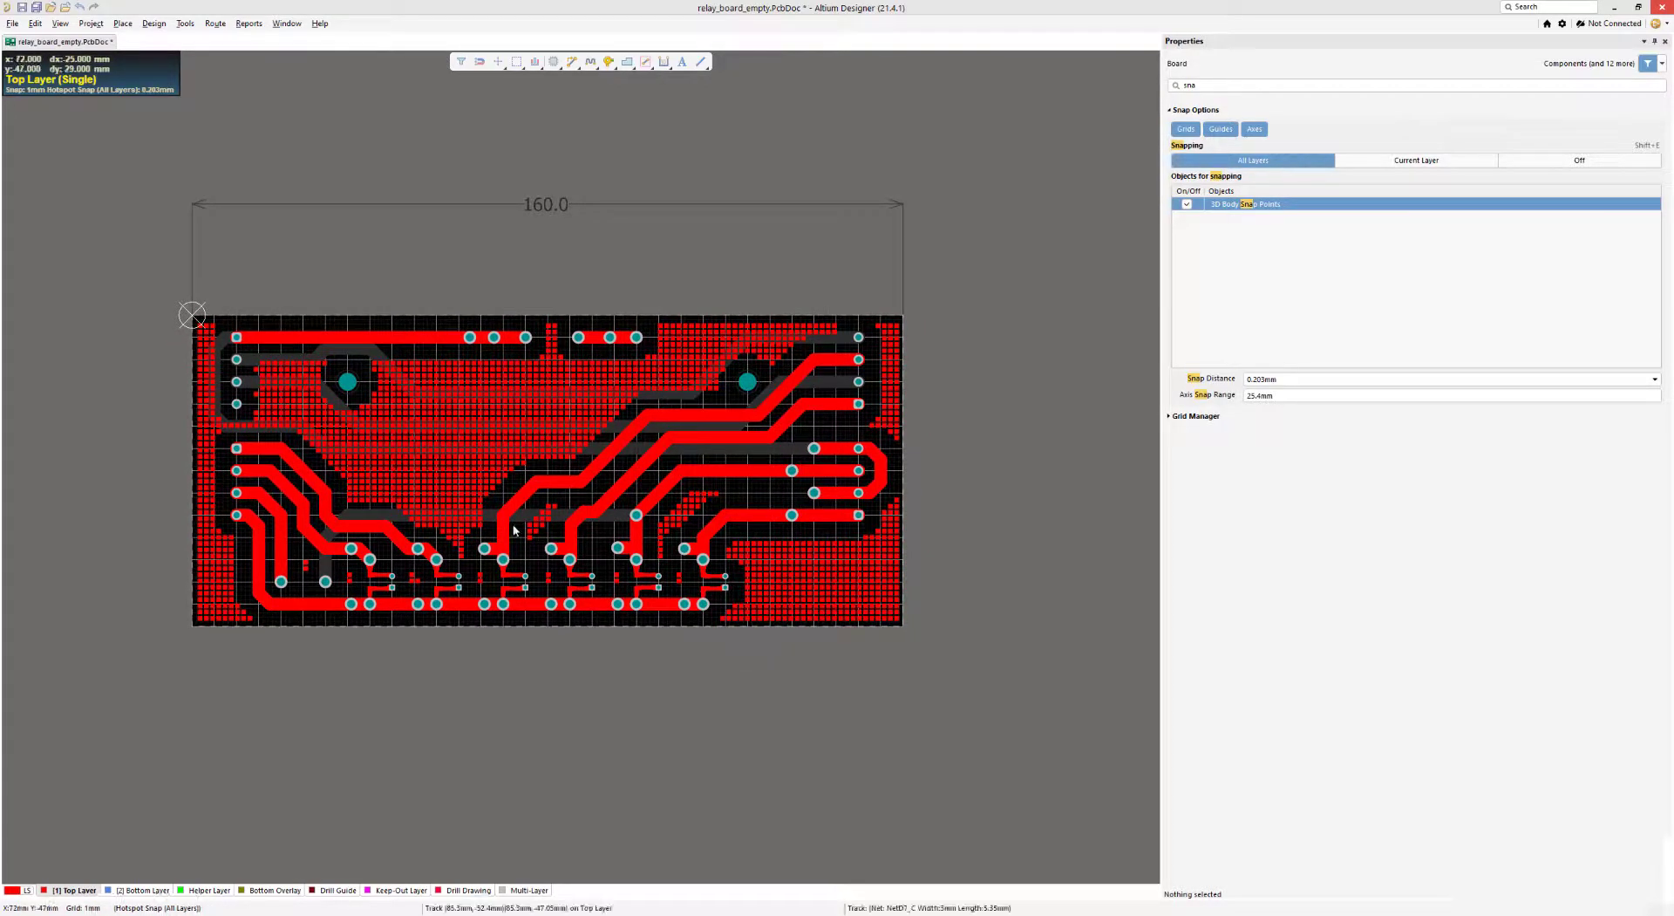